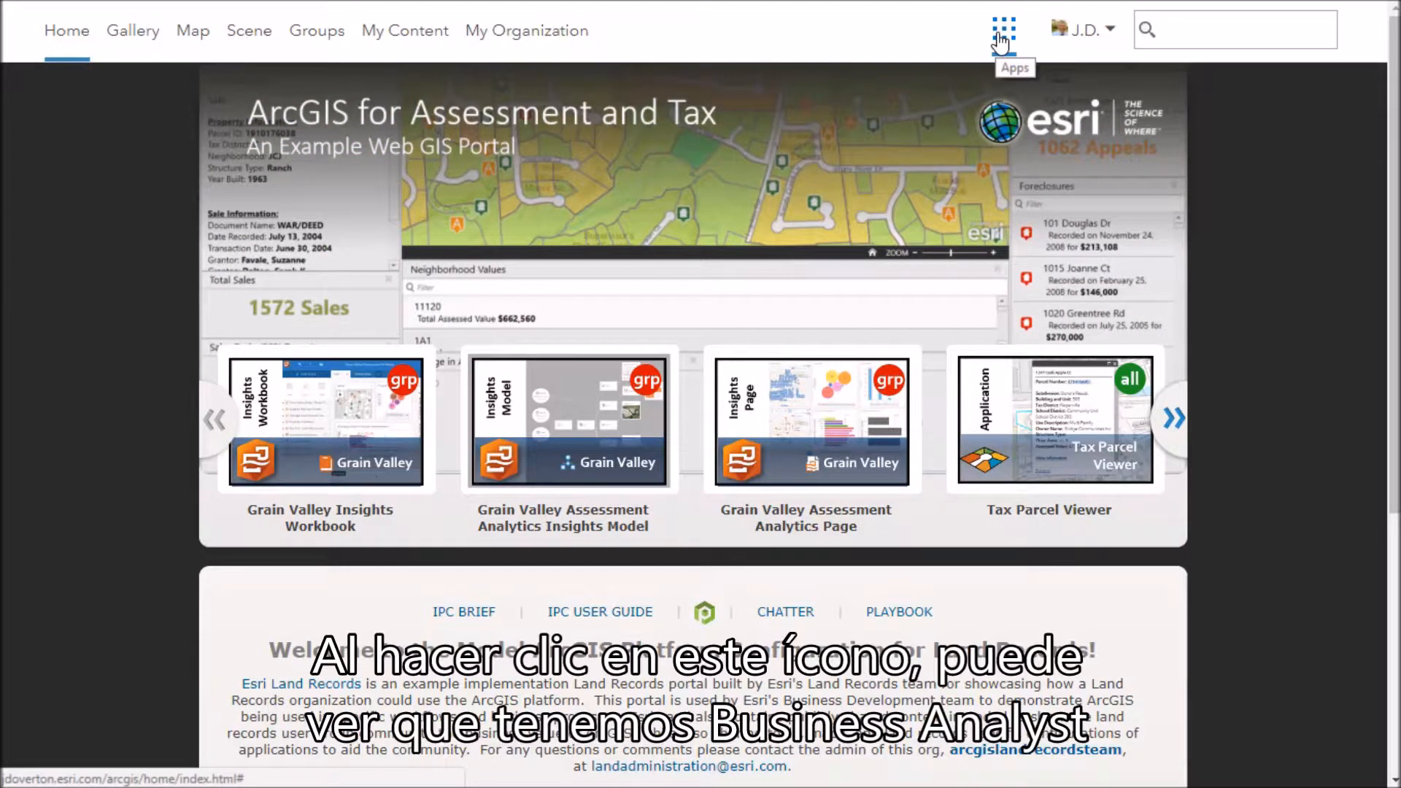
Launch Insights for ArcGIS with its account access approved and create a new workbook
left_click(1003, 35)
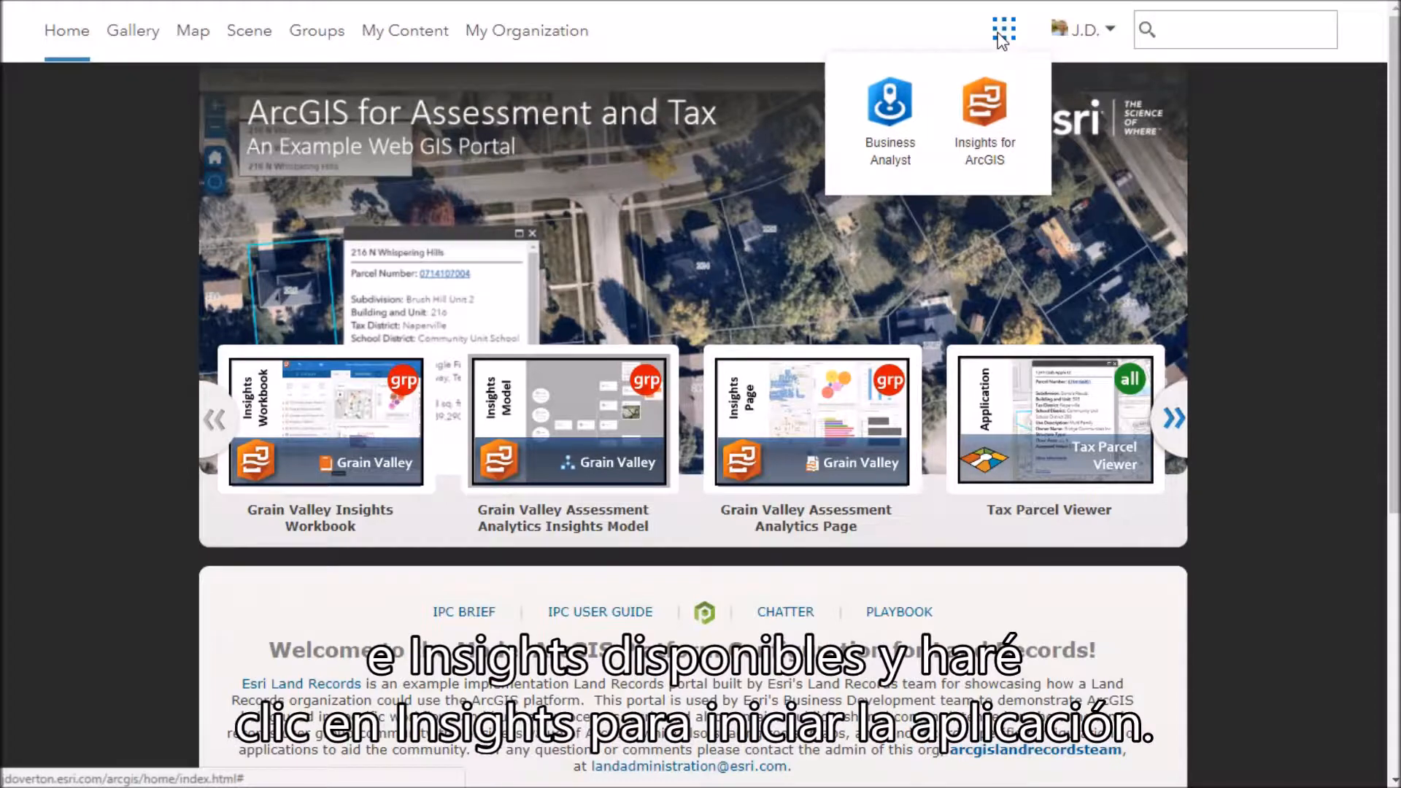
left_click(991, 102)
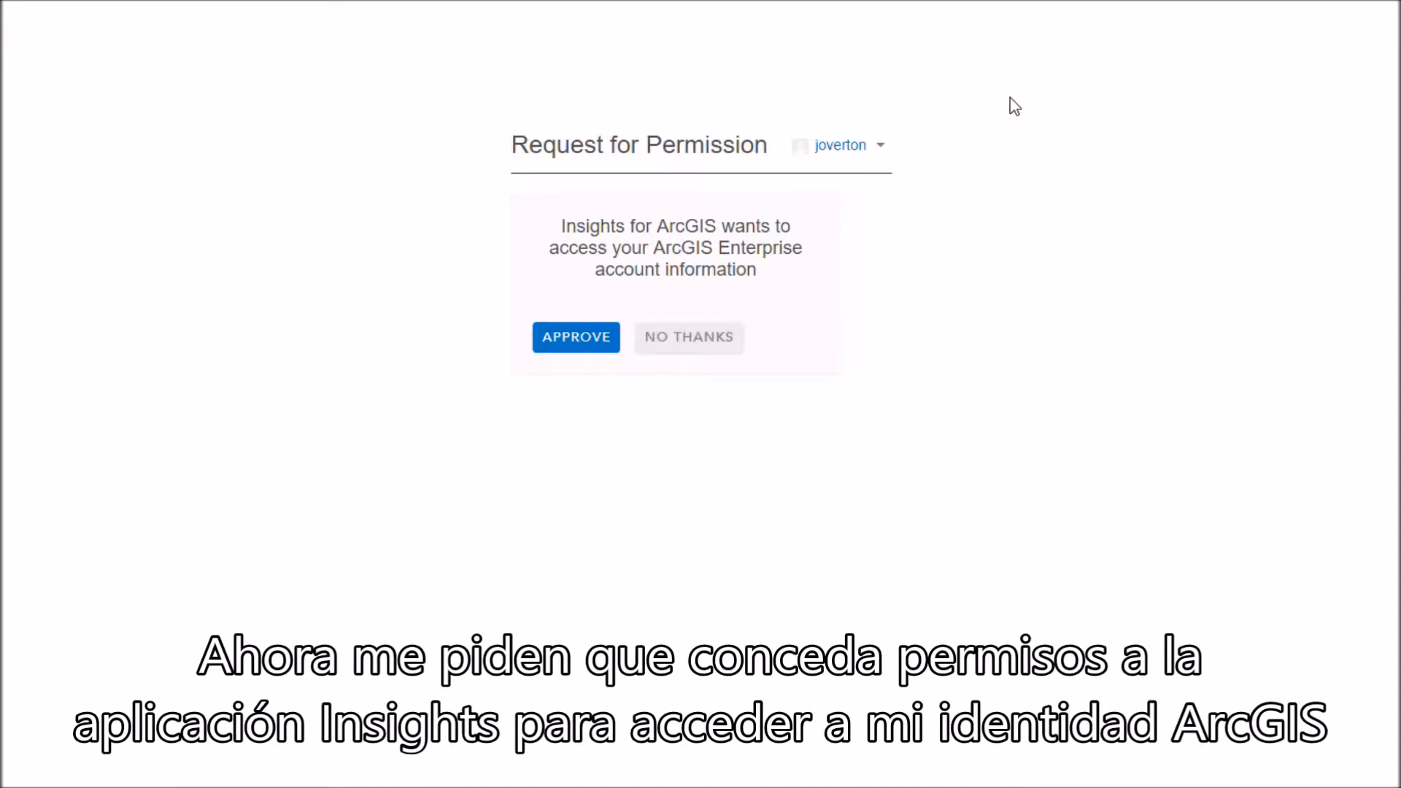
left_click(594, 340)
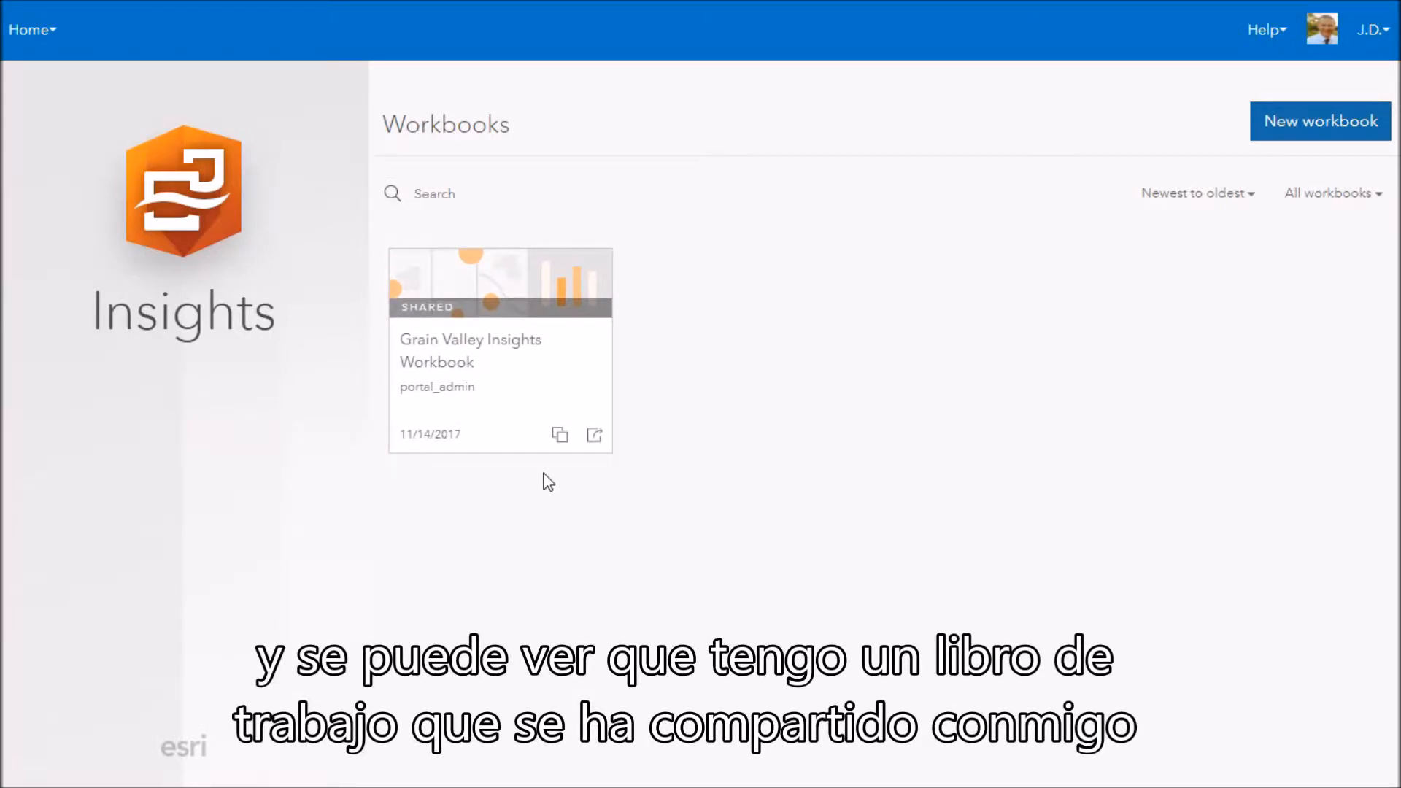
left_click(1319, 123)
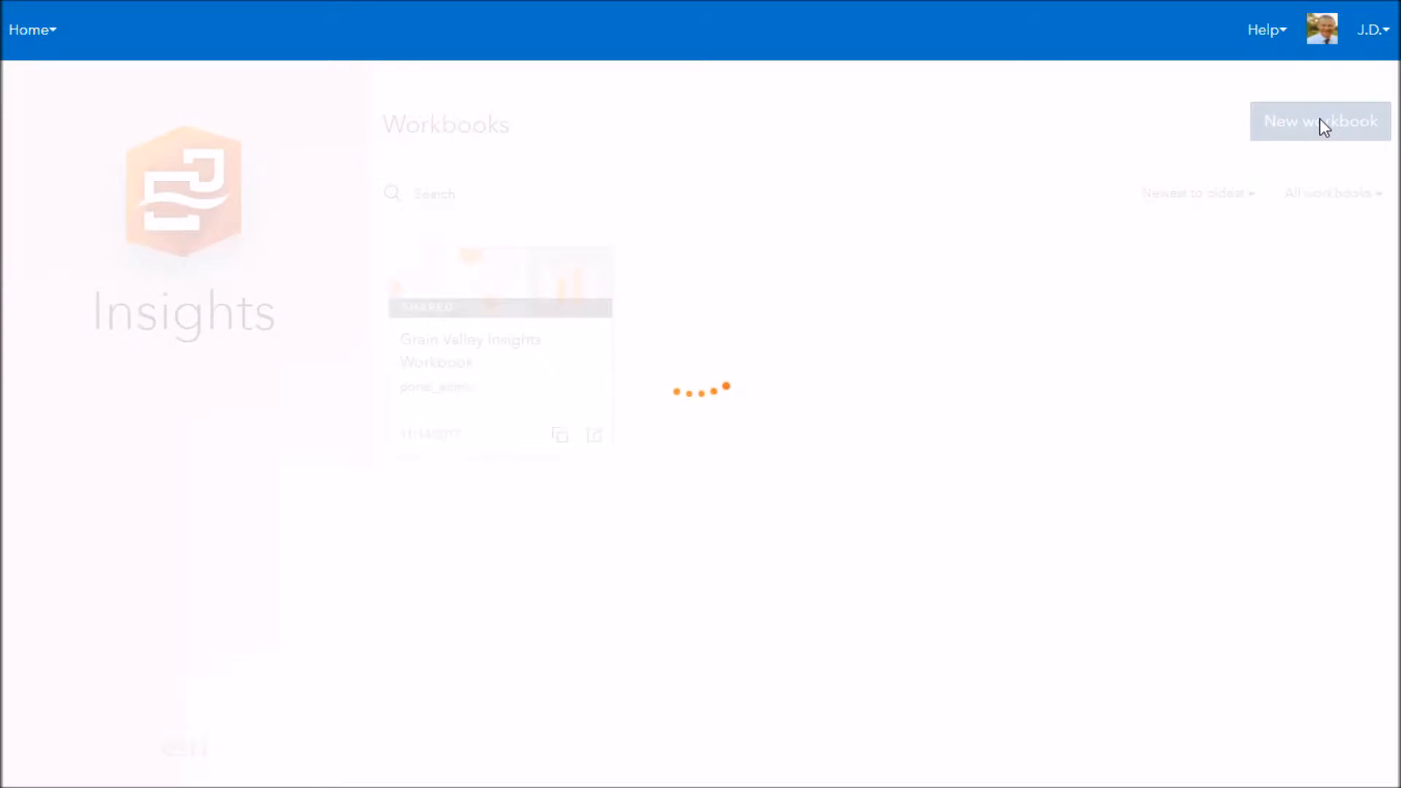
left_click(1323, 123)
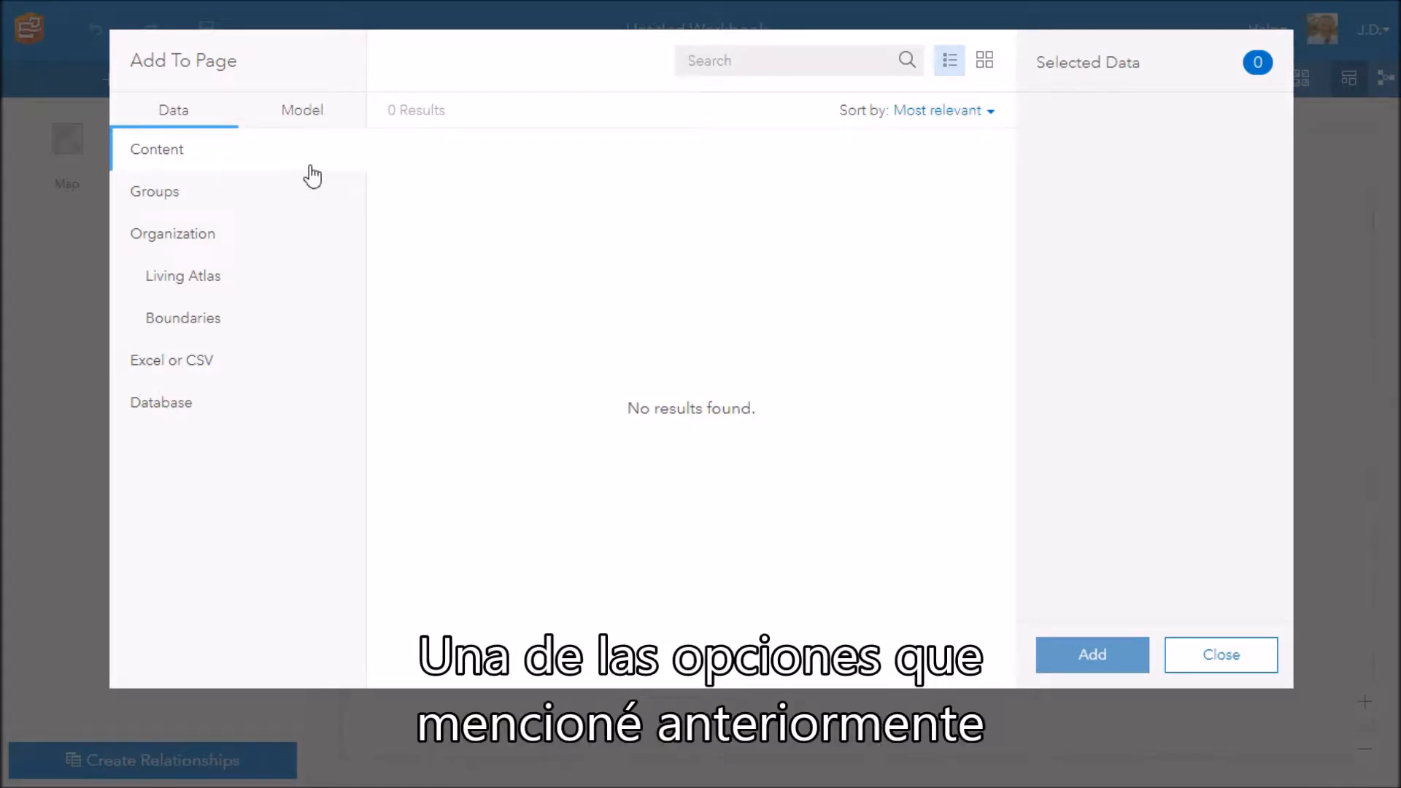
Select the Grain Valley Assessment Analytics Insights model shared in the Insights for Assessment and Tax group
left_click(298, 111)
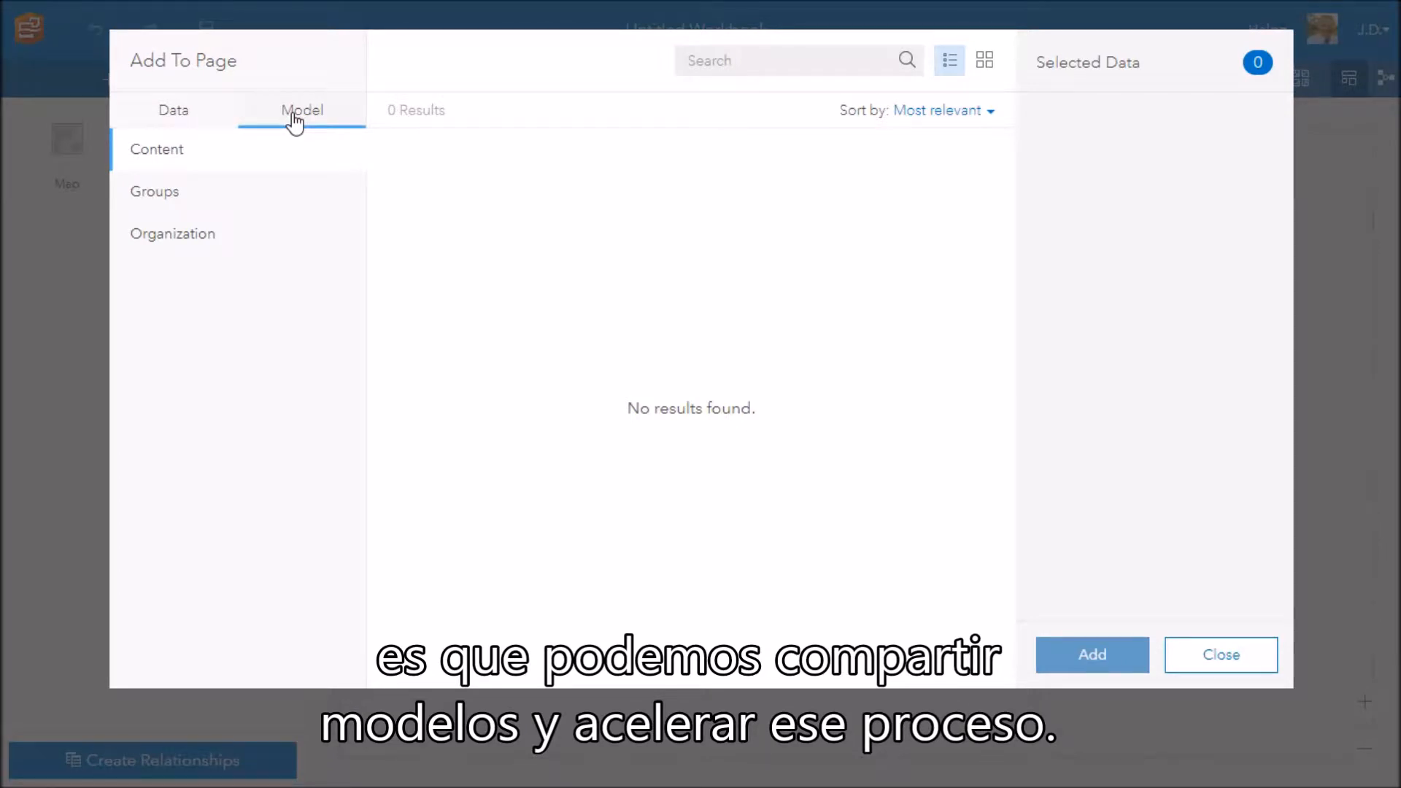
left_click(227, 196)
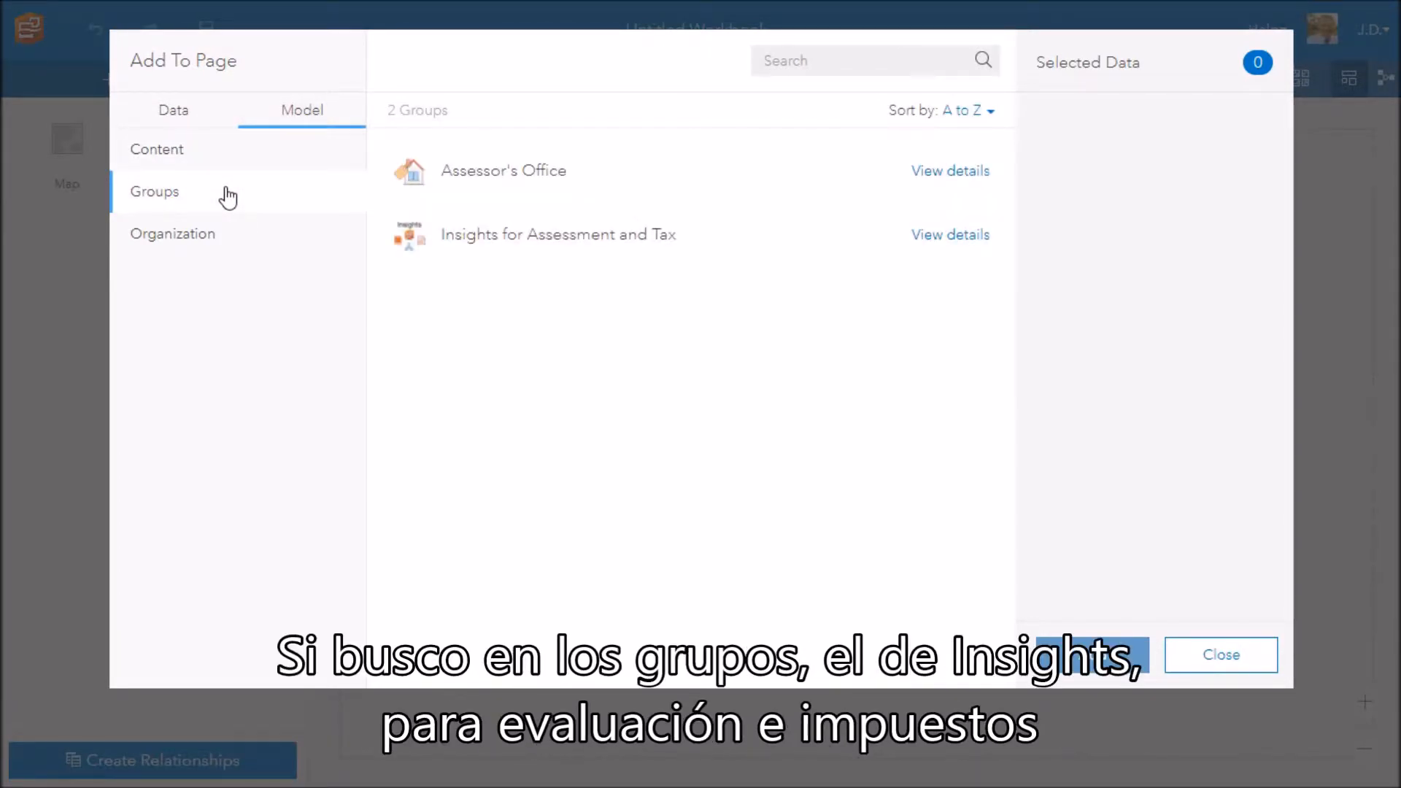
left_click(486, 243)
left_click(488, 243)
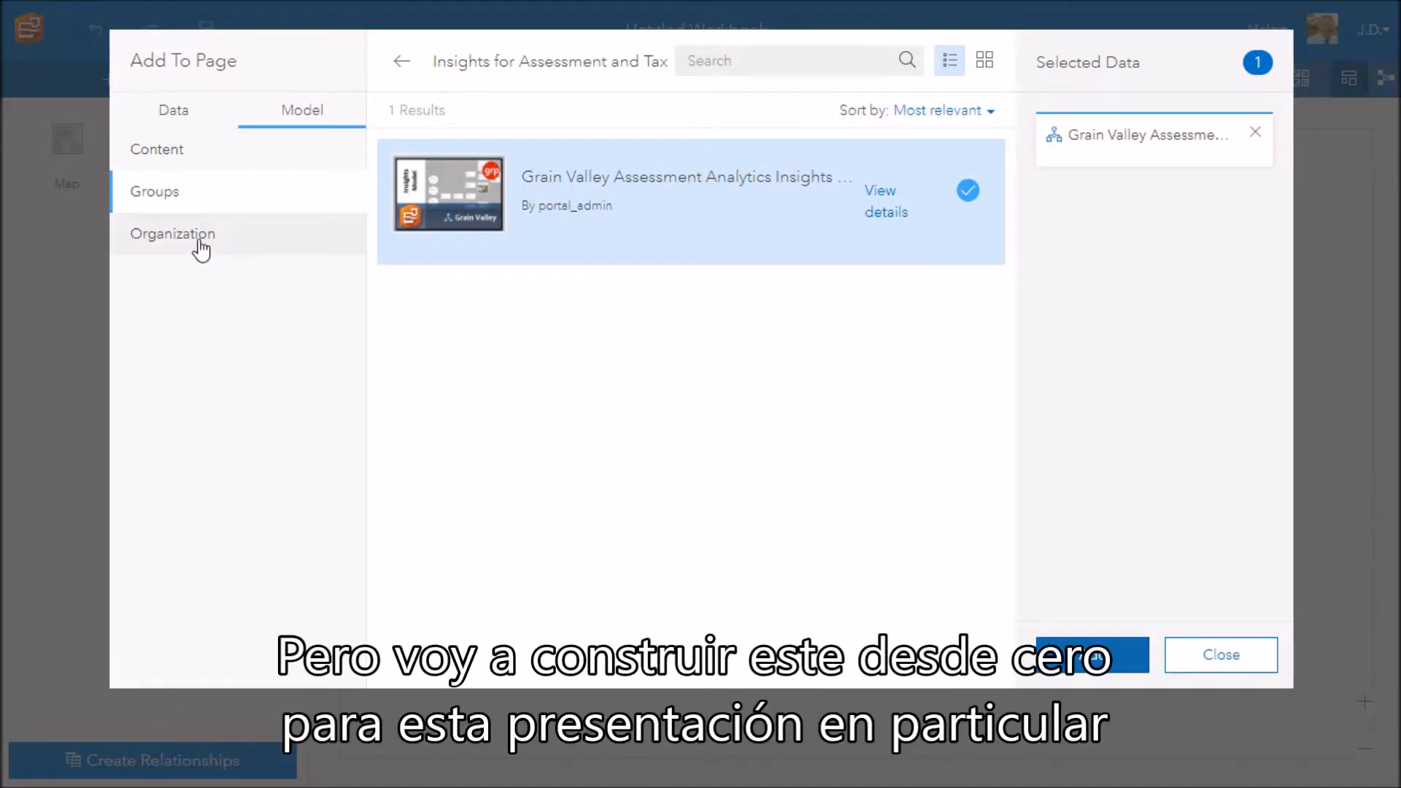
Select the Parcel Polygons dataset shared in the Assessor's Office group as data for the page
left_click(168, 198)
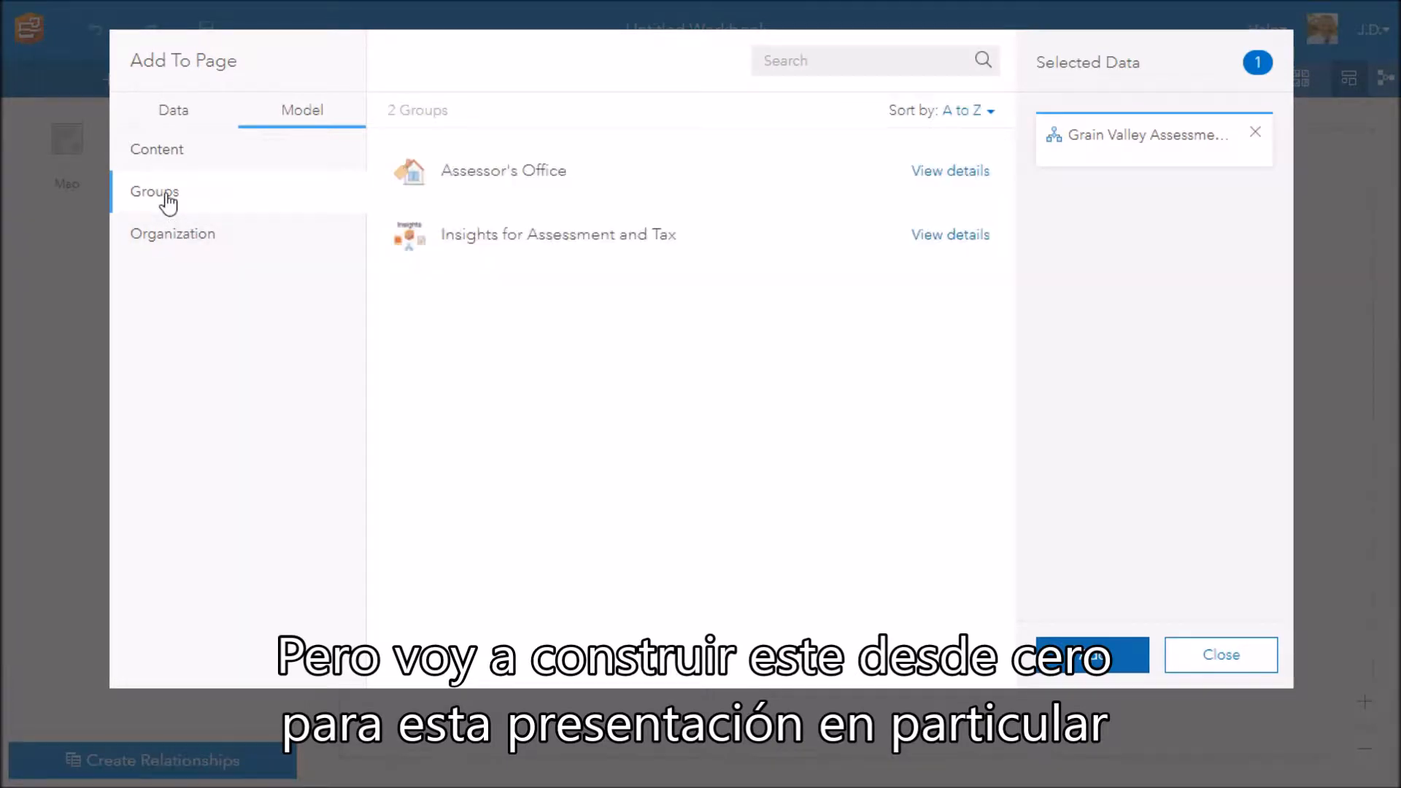
left_click(450, 176)
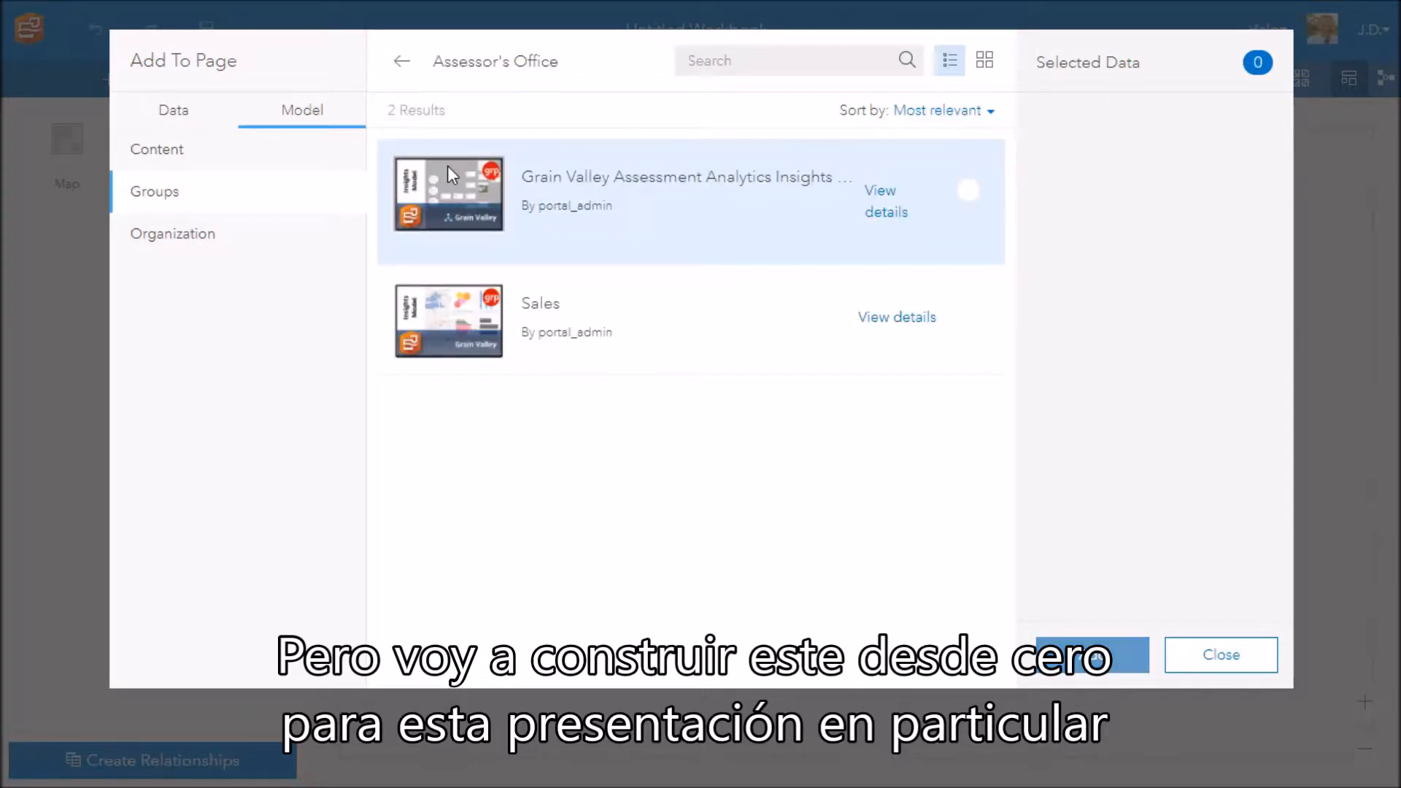
left_click(175, 111)
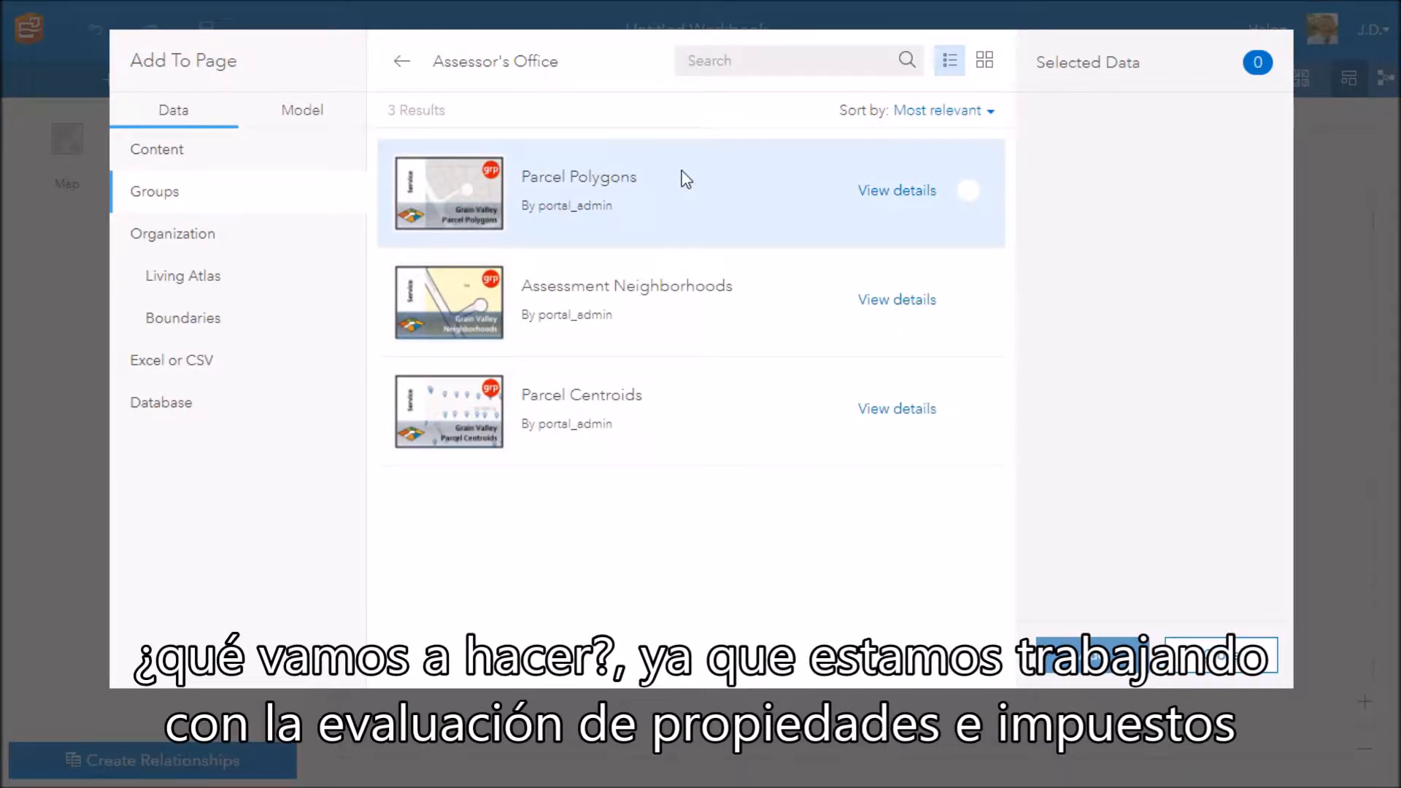
left_click(635, 177)
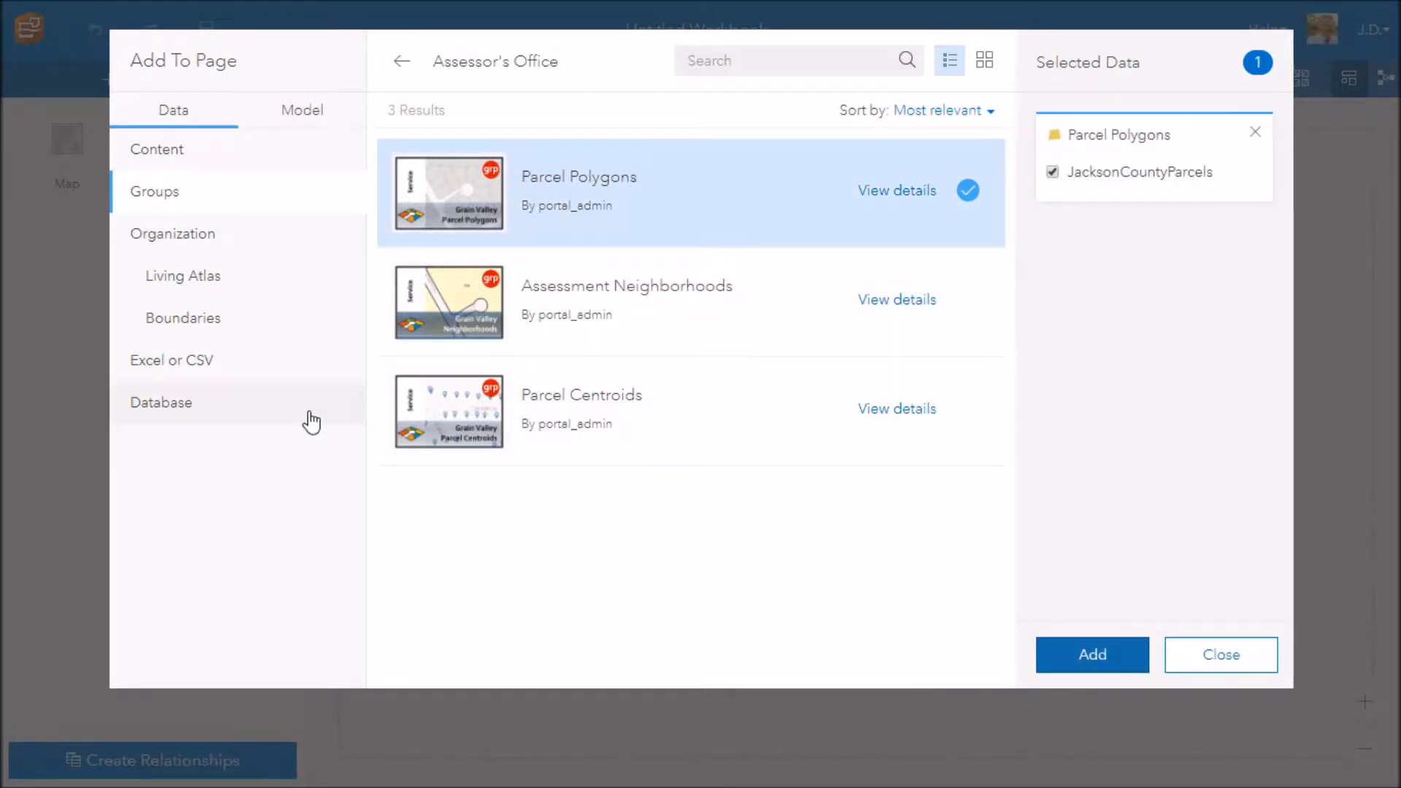
Open the form for a new database connection and check which database types it offers
left_click(167, 405)
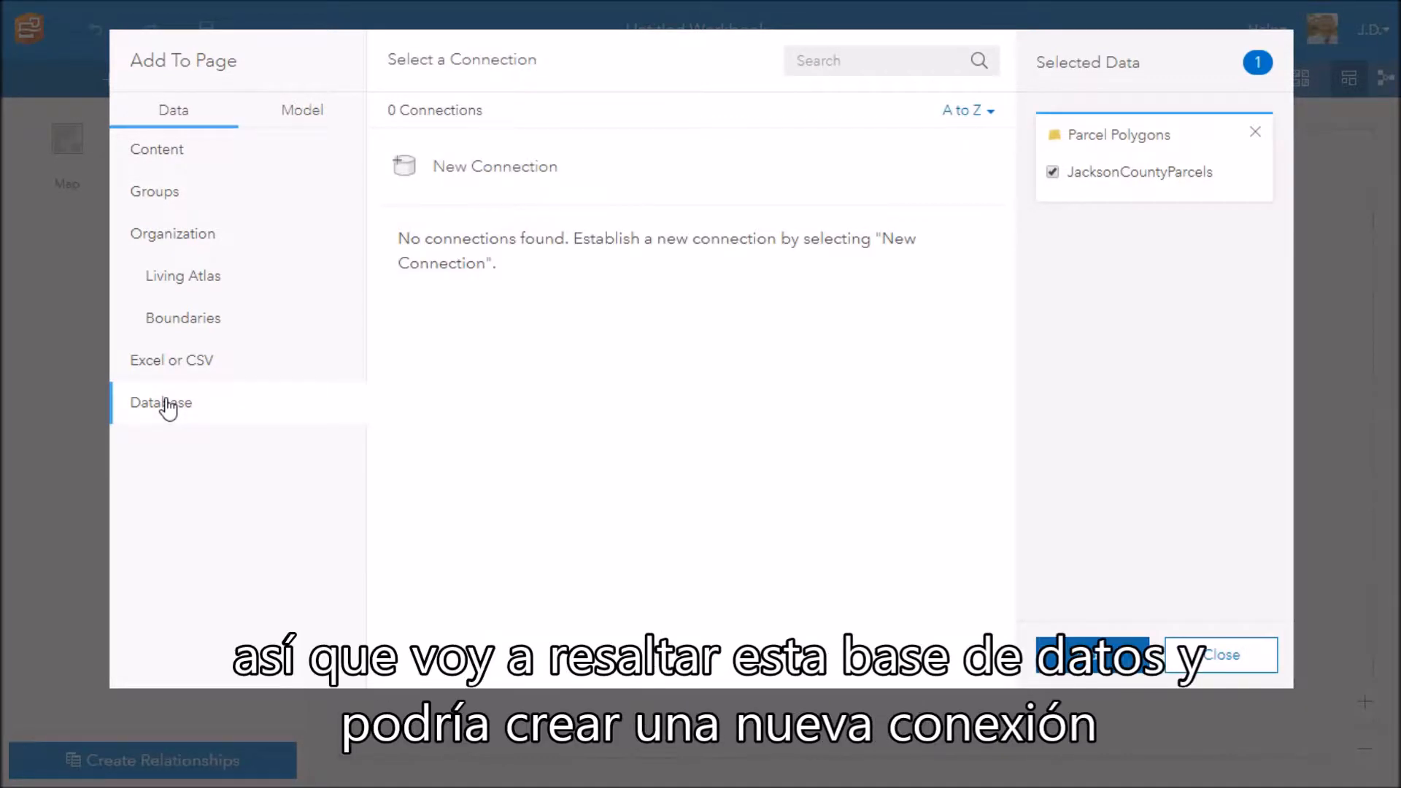
left_click(491, 172)
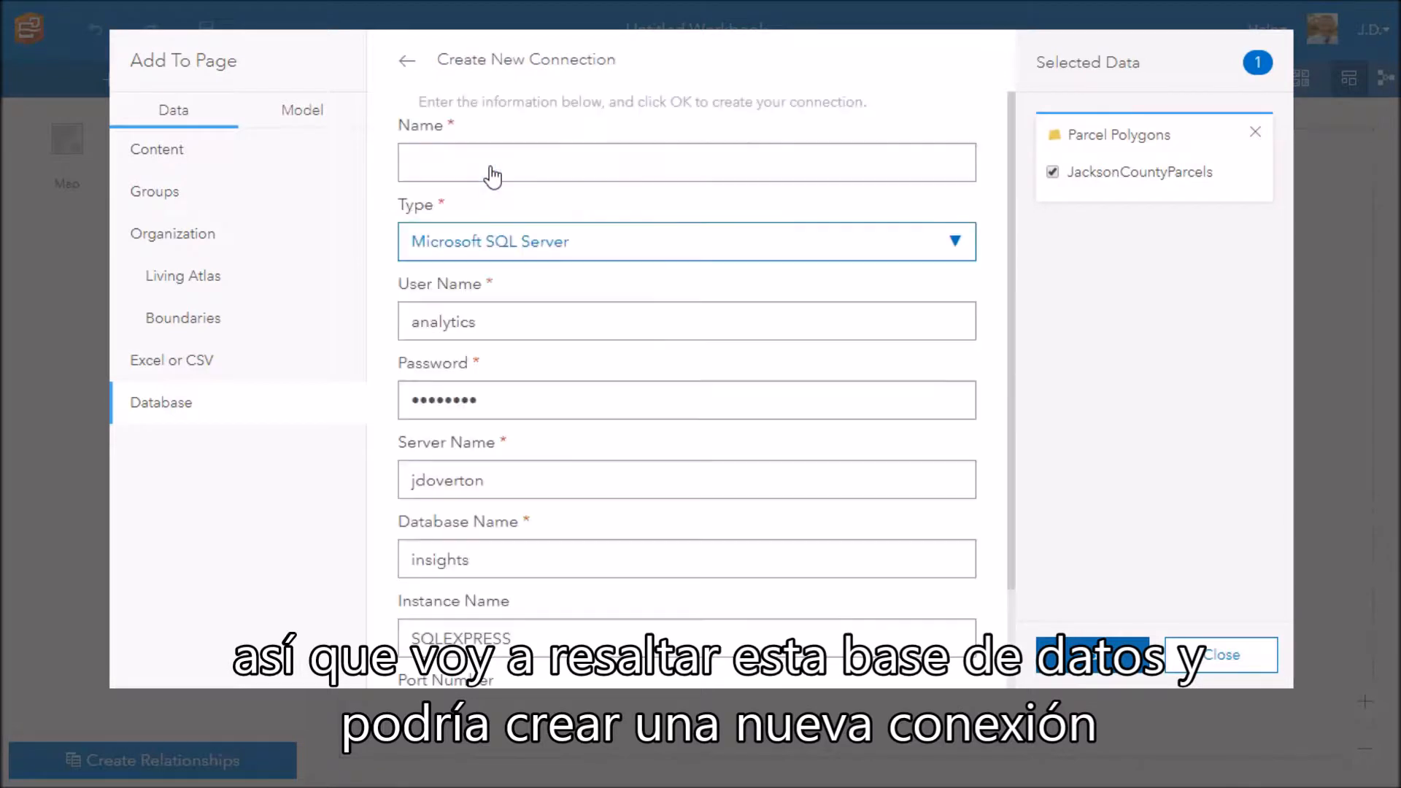
left_click(956, 248)
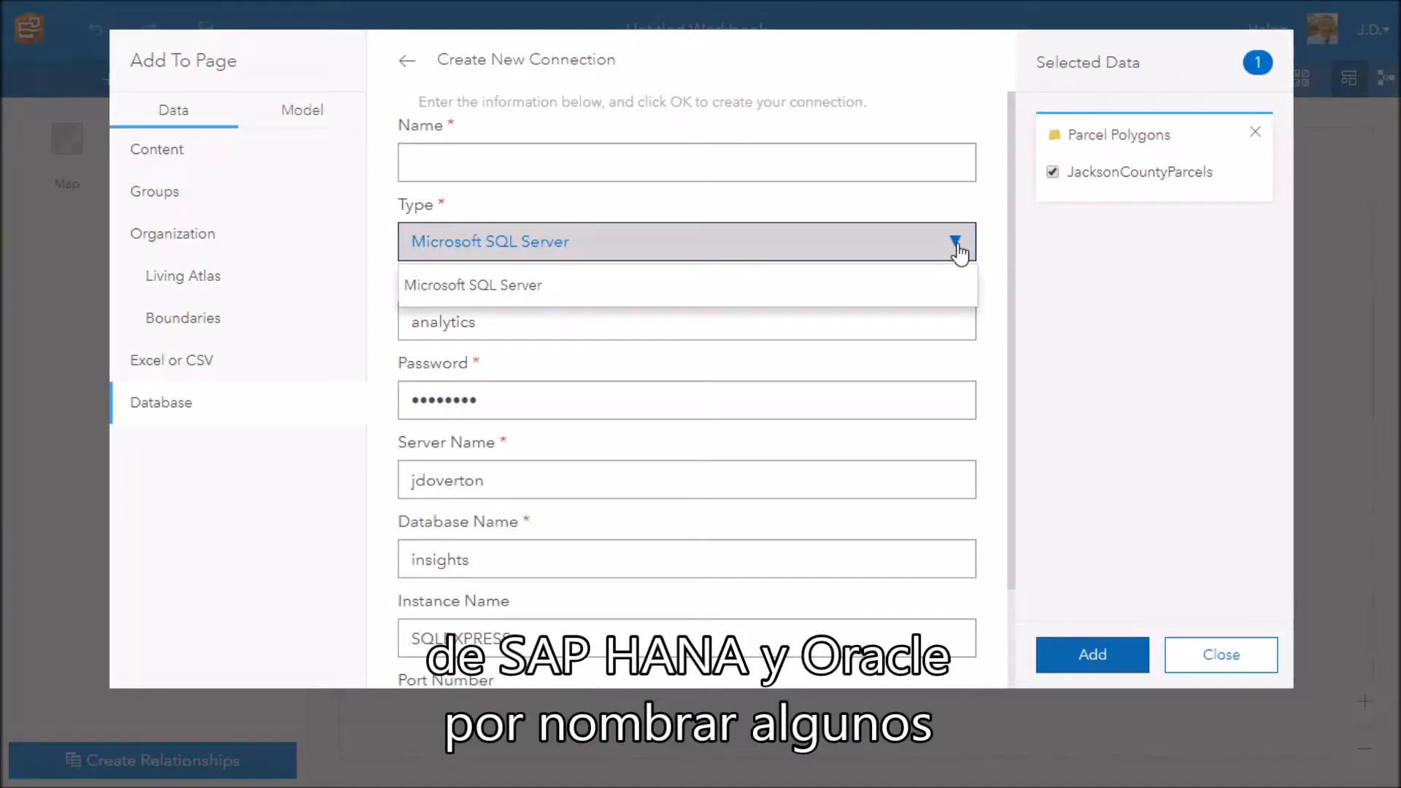
left_click(957, 249)
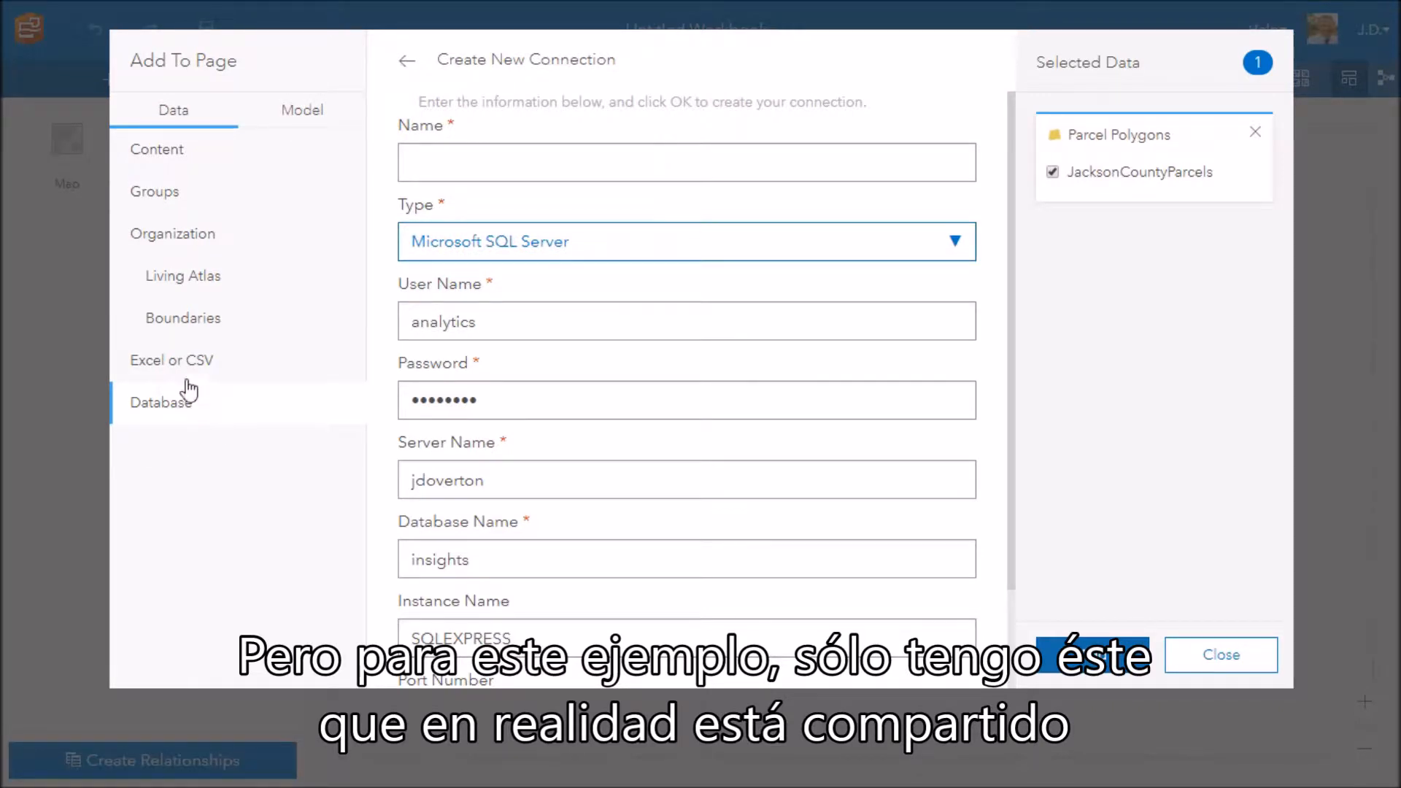
Upload the Excel file CAMA.xlsx from the ArcGIS for Land Records Insights folder on the C drive
left_click(157, 365)
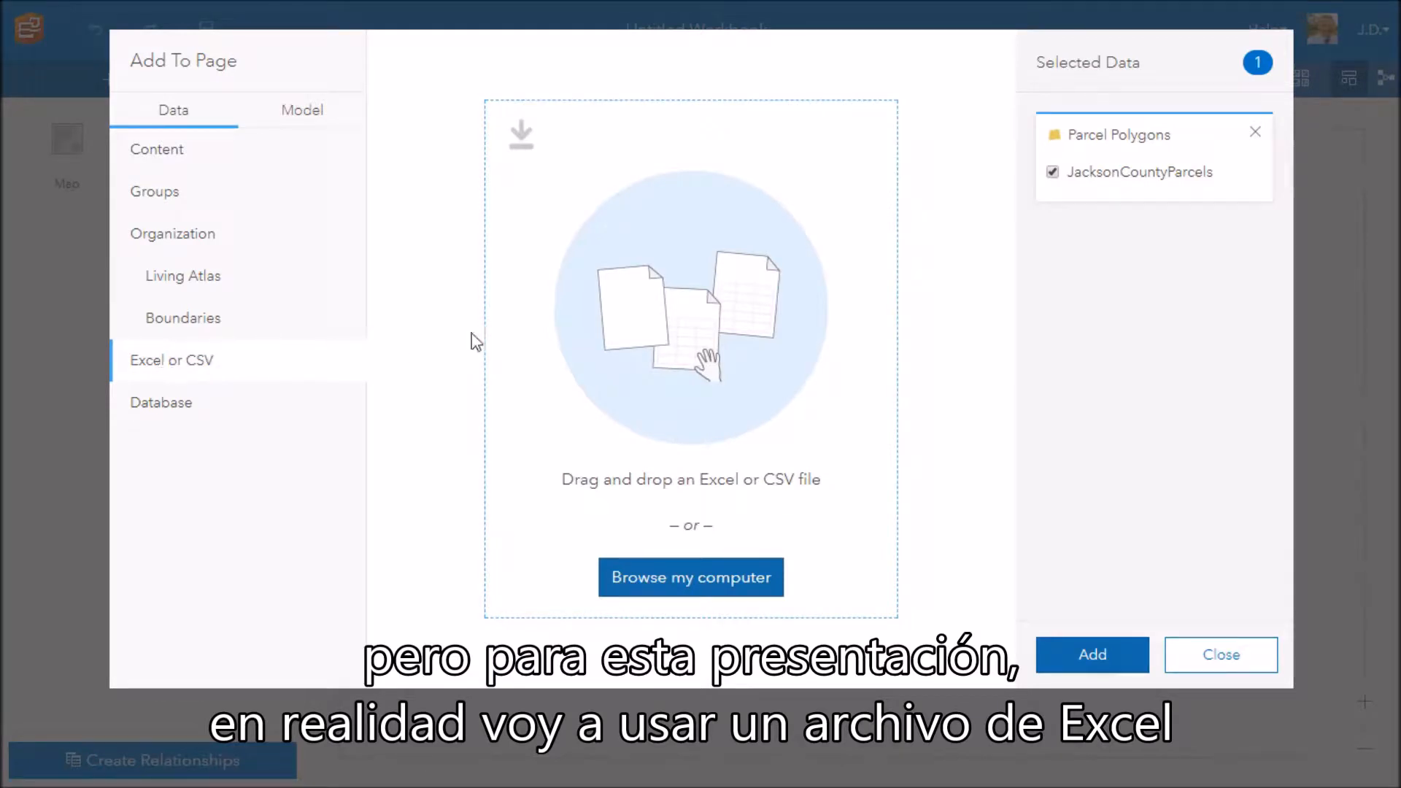
left_click(746, 580)
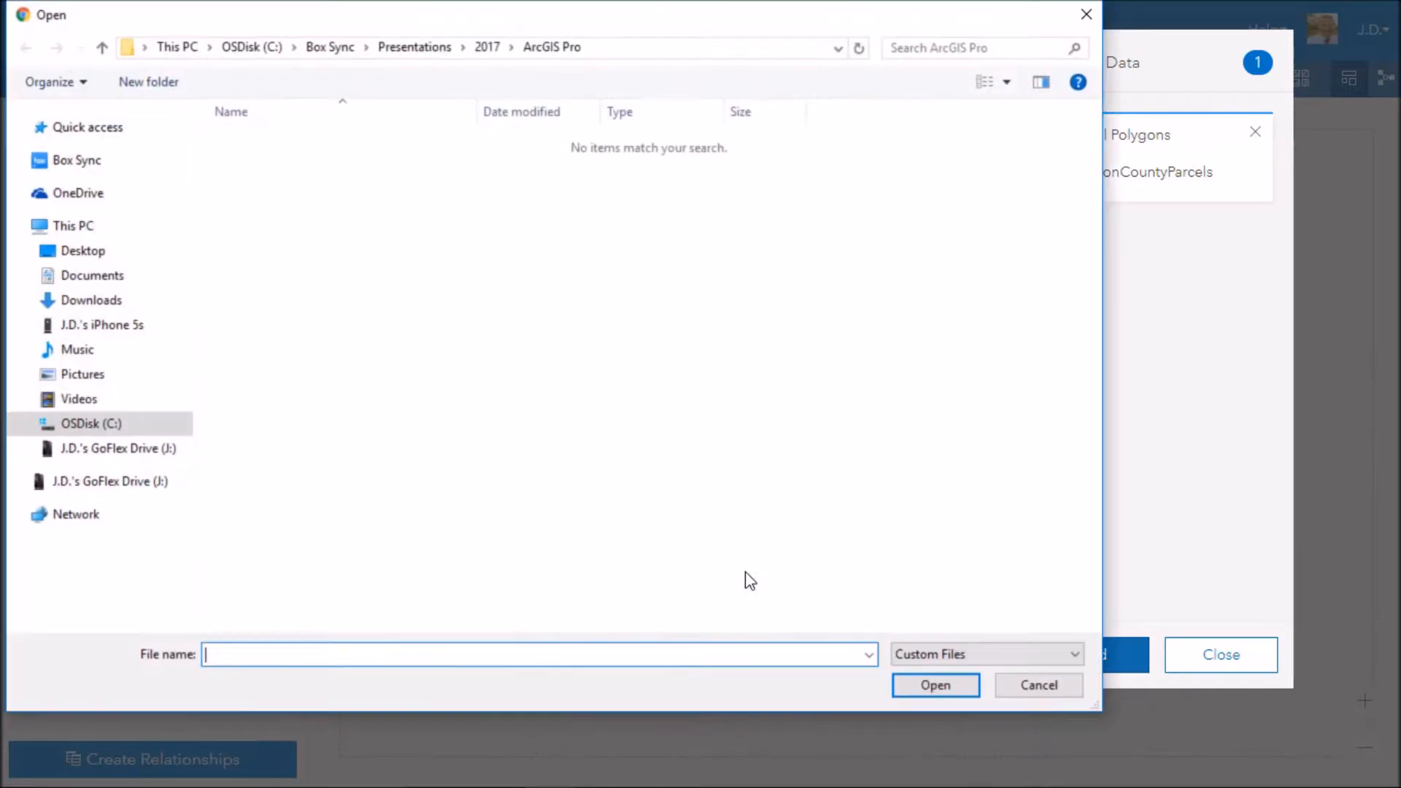
left_click(138, 425)
double_click(289, 207)
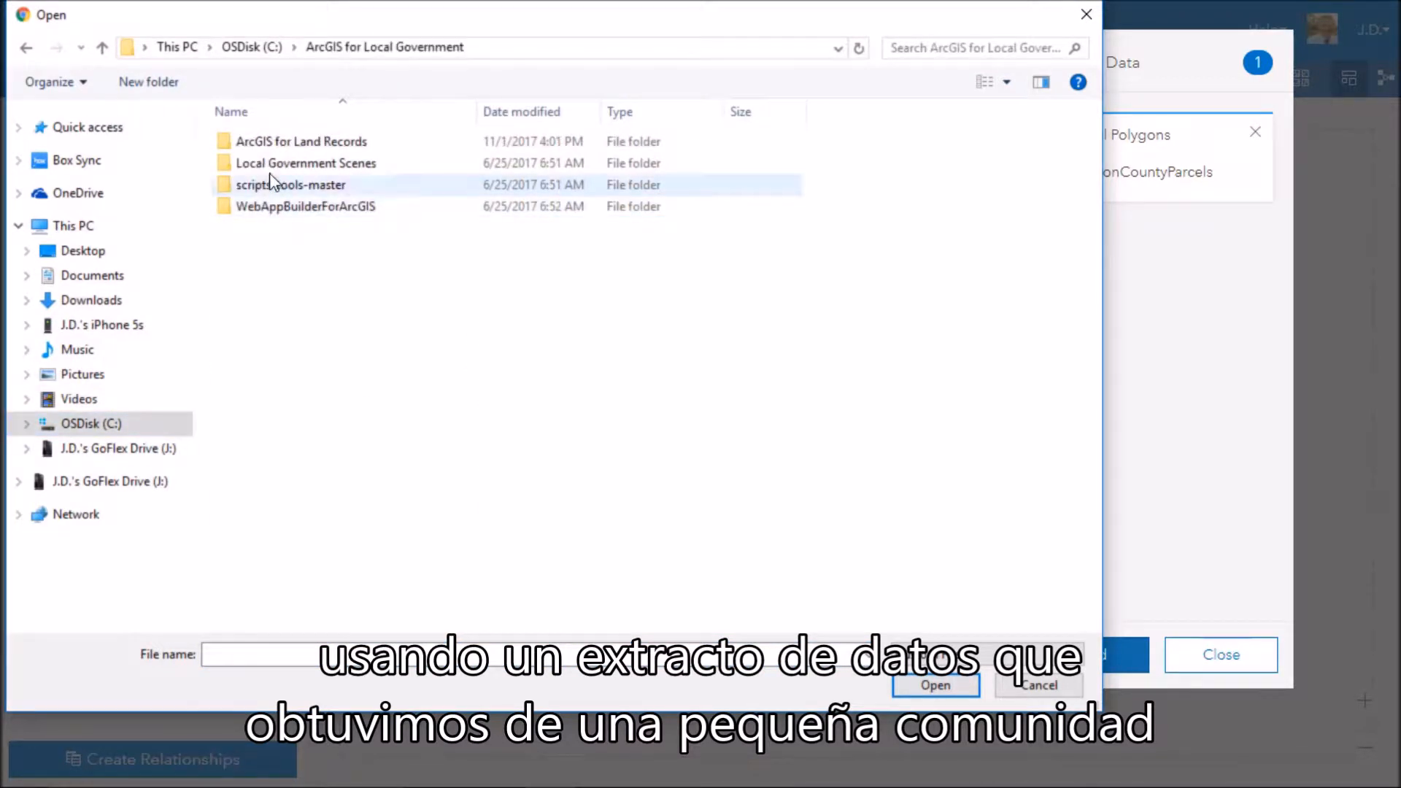
double_click(260, 142)
double_click(260, 164)
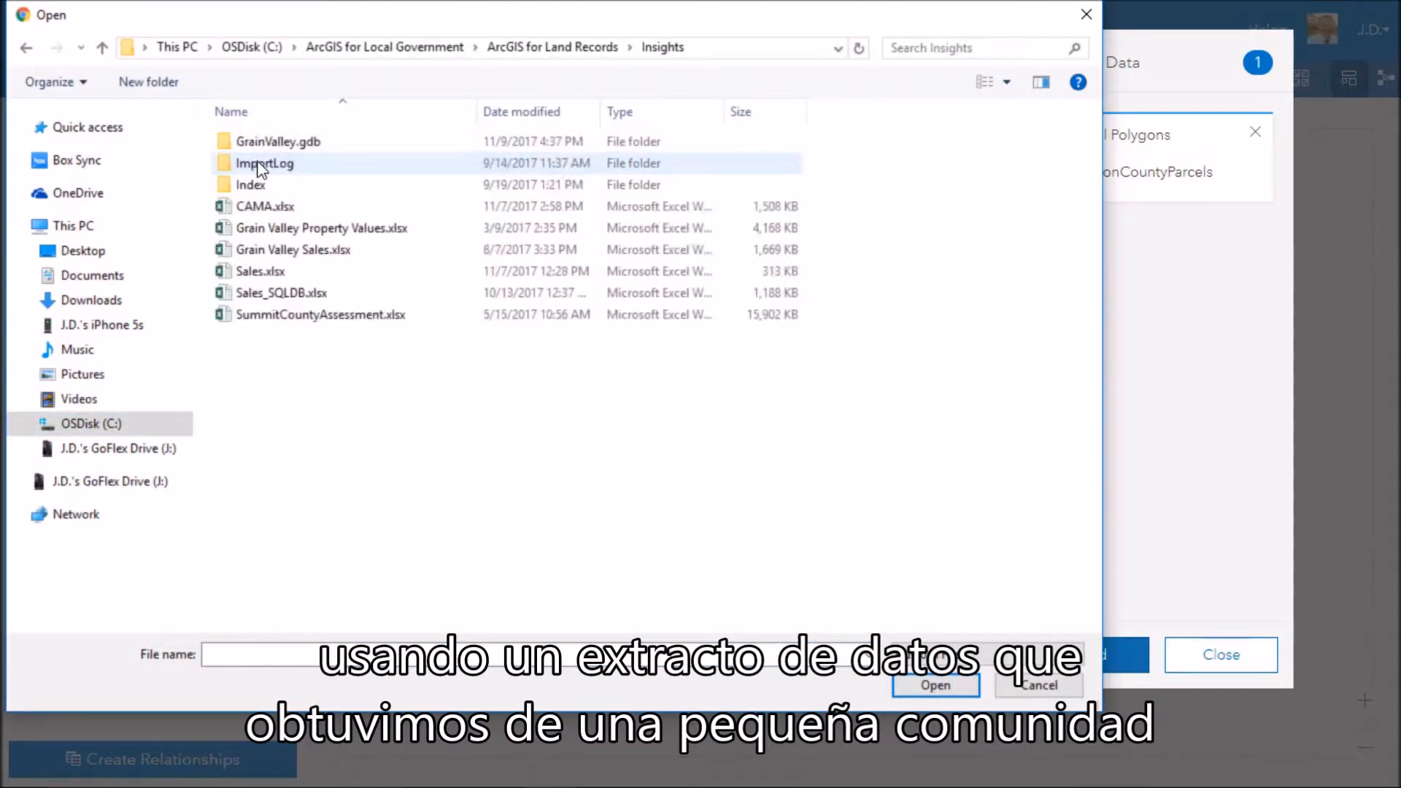
left_click(264, 208)
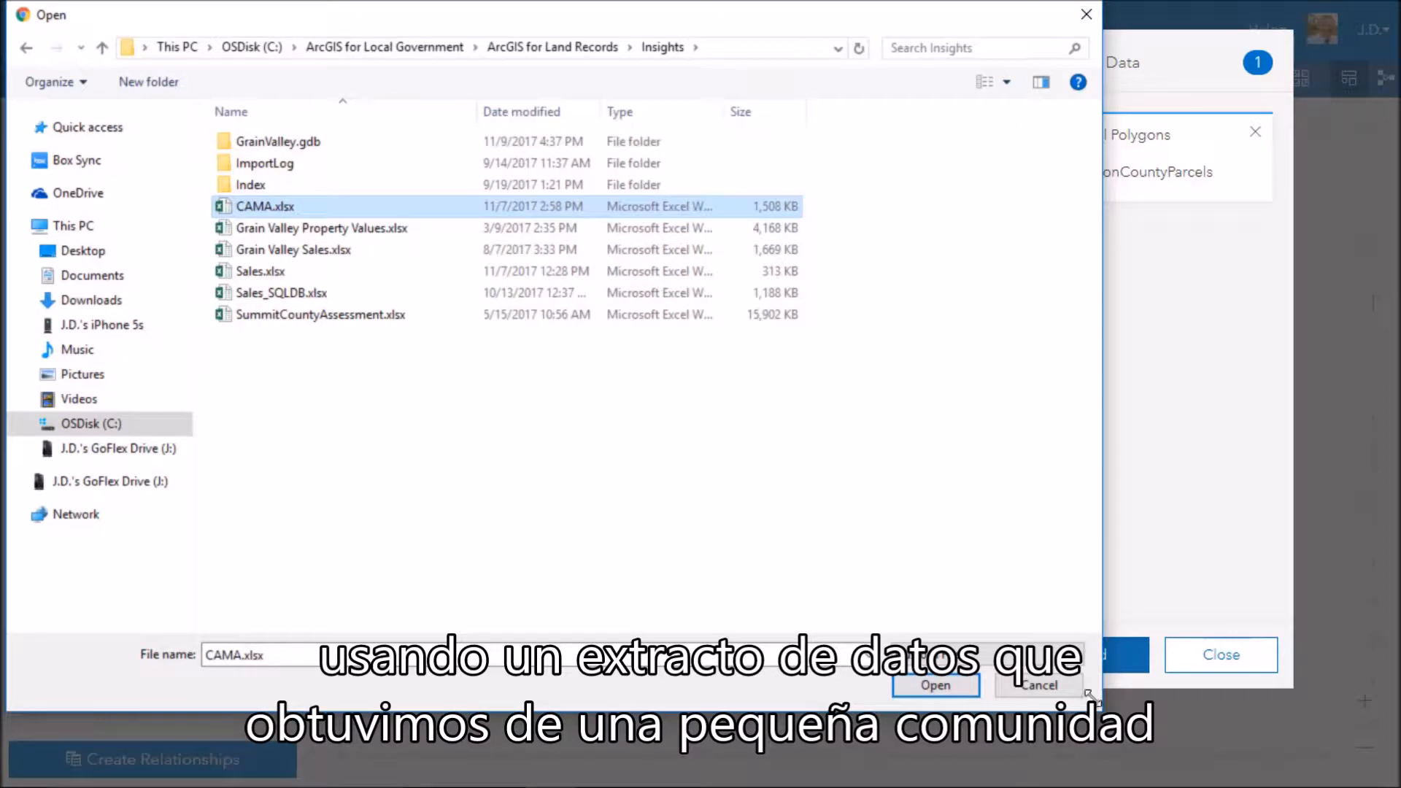
left_click(938, 686)
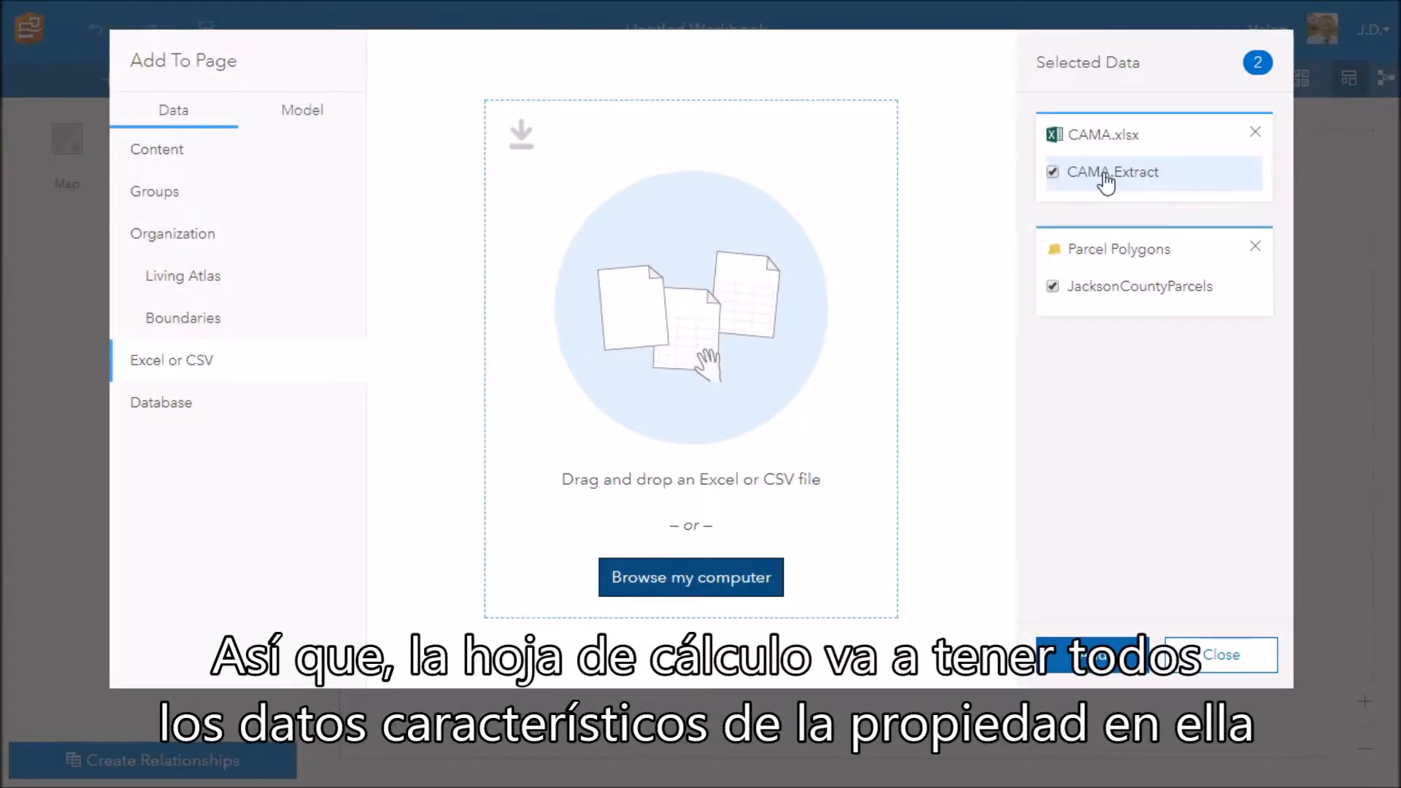
Browse the Boundaries and Living Atlas data, and add the selected CAMA.Extract and JacksonCountyParcels datasets to the page
left_click(199, 325)
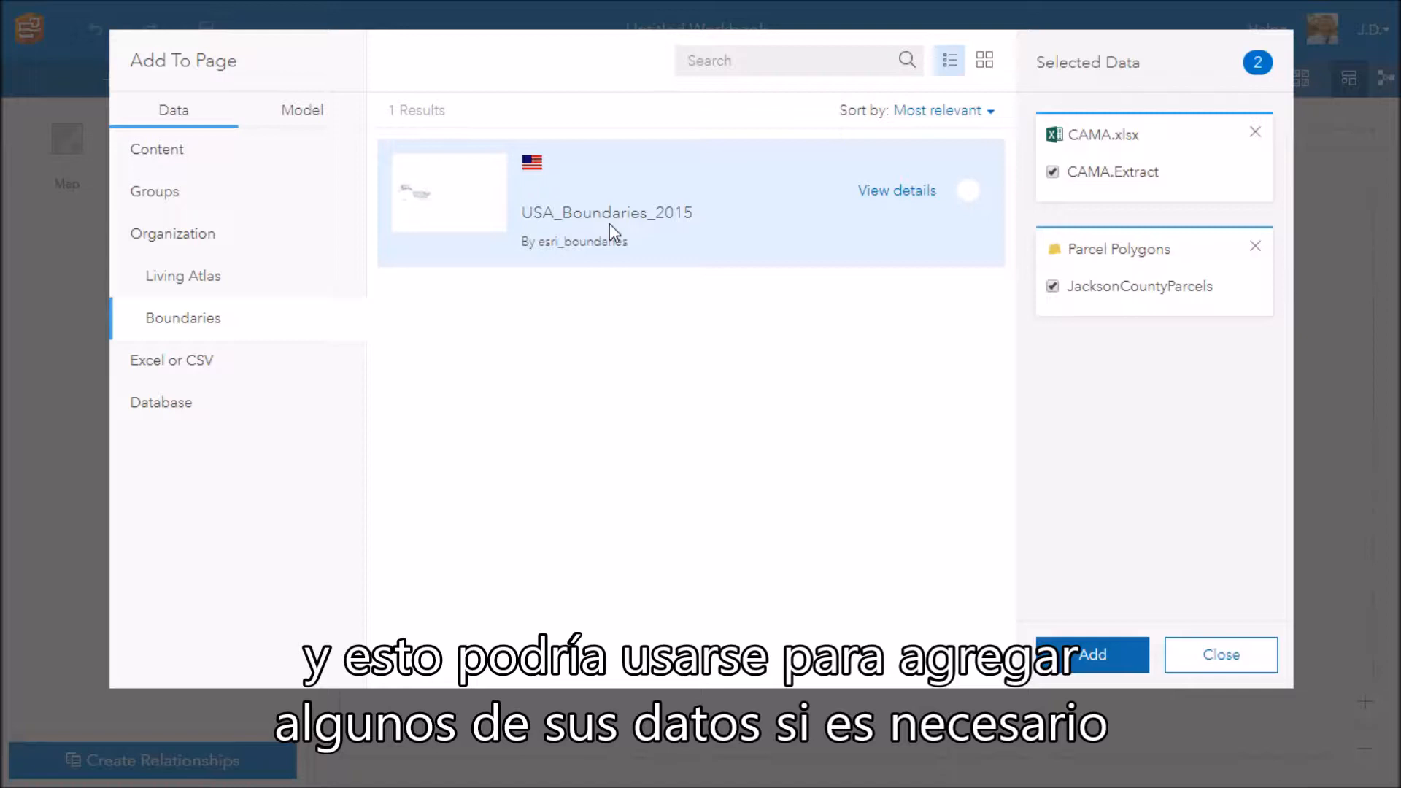
left_click(172, 282)
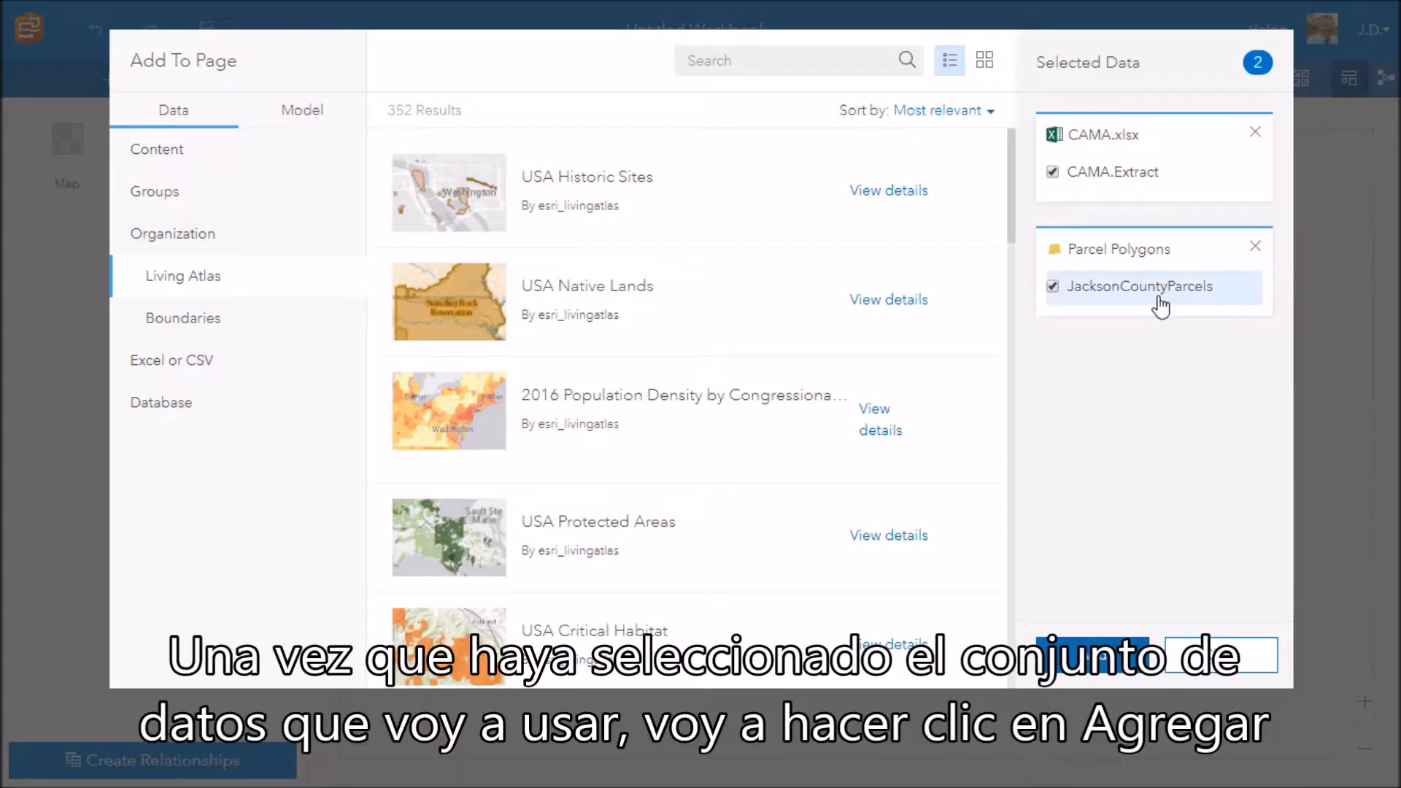
left_click(1099, 656)
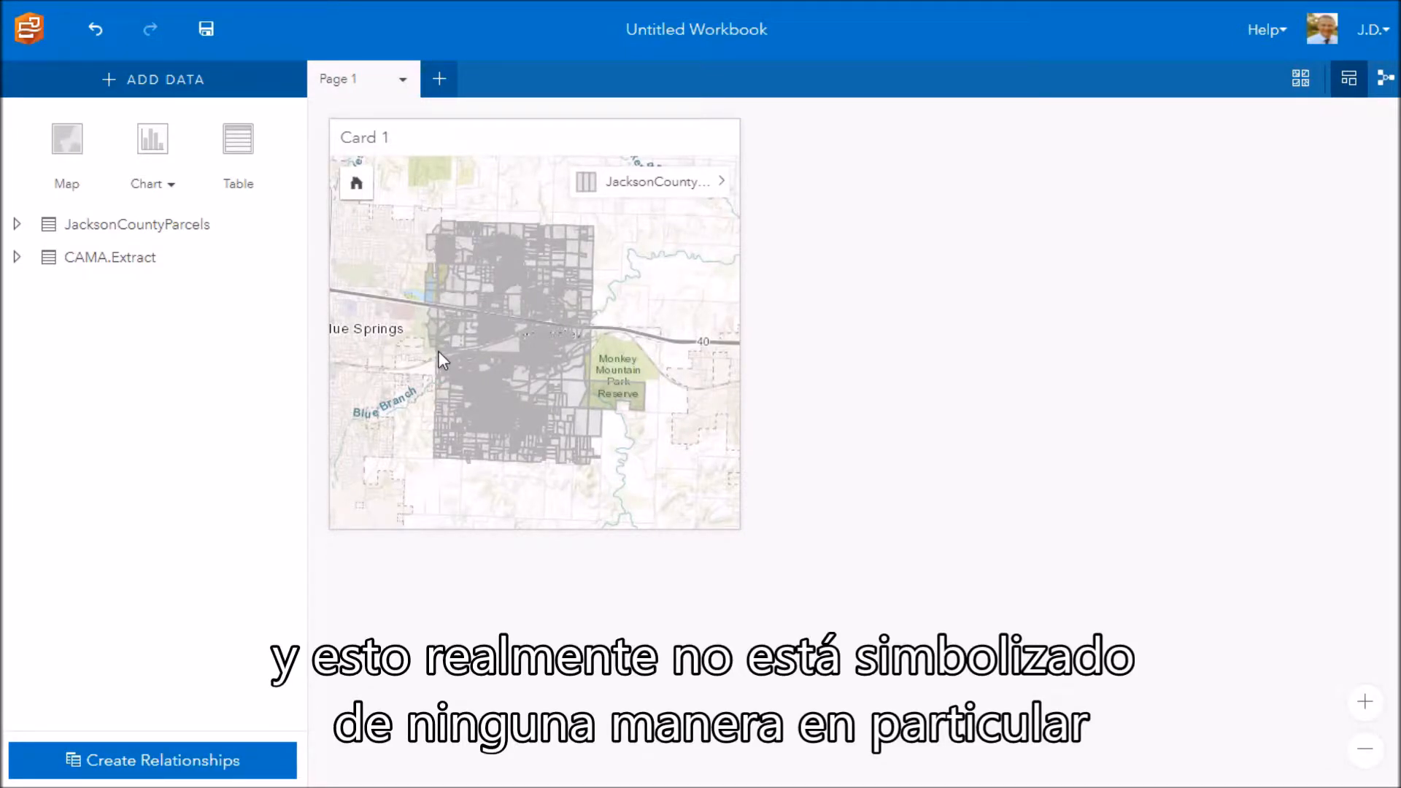
Examine the attributes of a single parcel in the JacksonCountyParcels layer's pop-up details on the map card
mouse_move(514, 358)
left_click(516, 143)
scroll(510, 365, "up", 3)
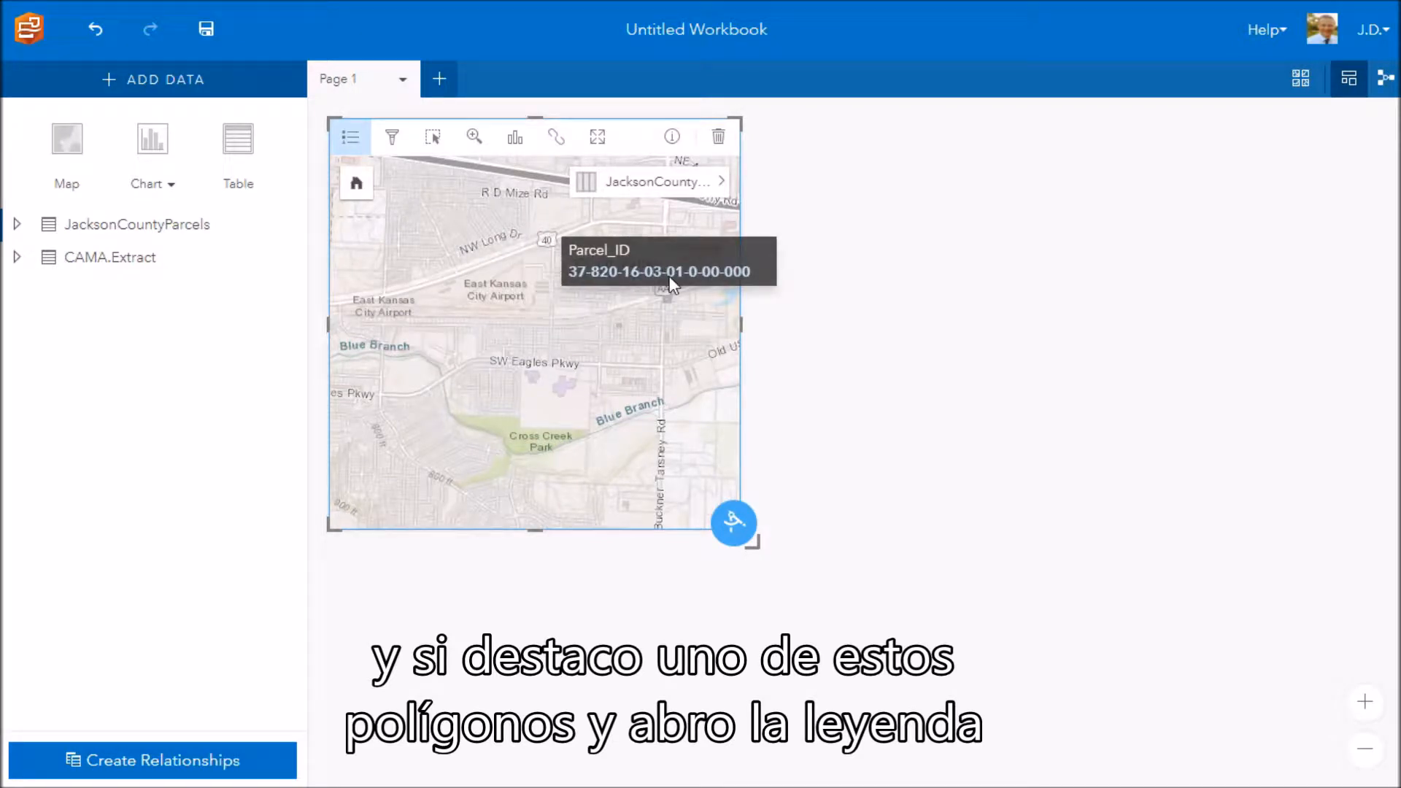
left_click(722, 183)
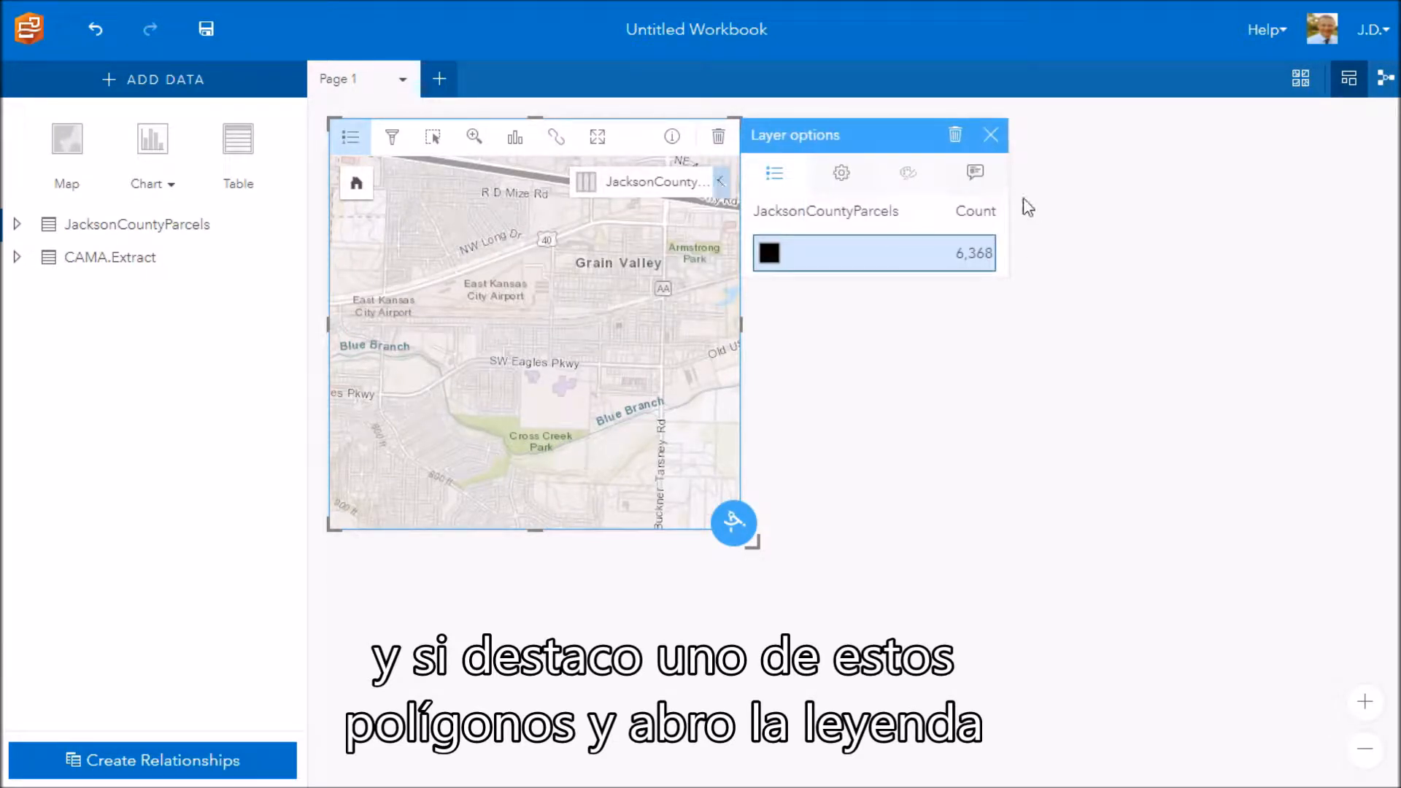
left_click(976, 172)
mouse_move(1008, 232)
left_mouse_down()
mouse_move(1040, 506)
mouse_move(1001, 263)
mouse_move(1027, 235)
mouse_move(1022, 212)
left_mouse_up()
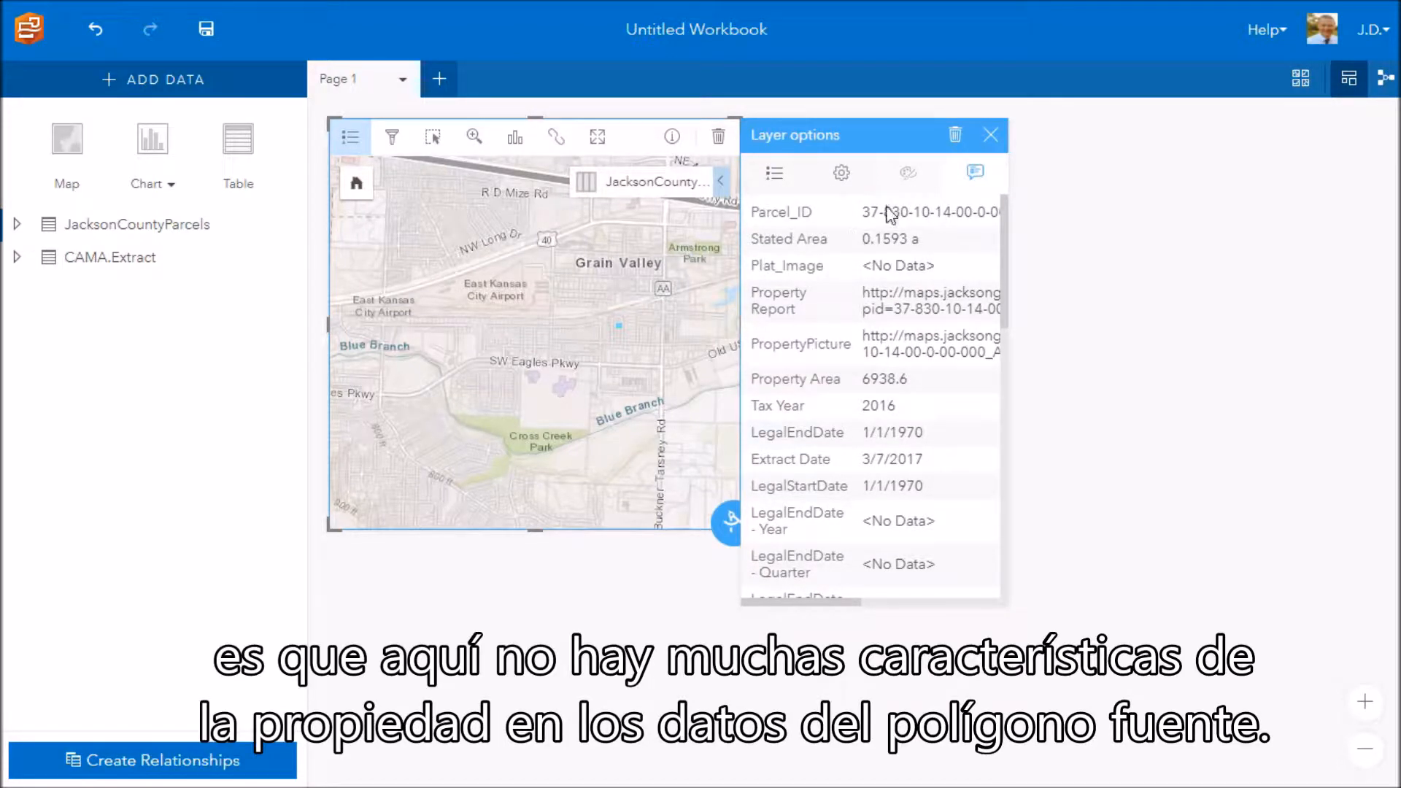
left_click(990, 135)
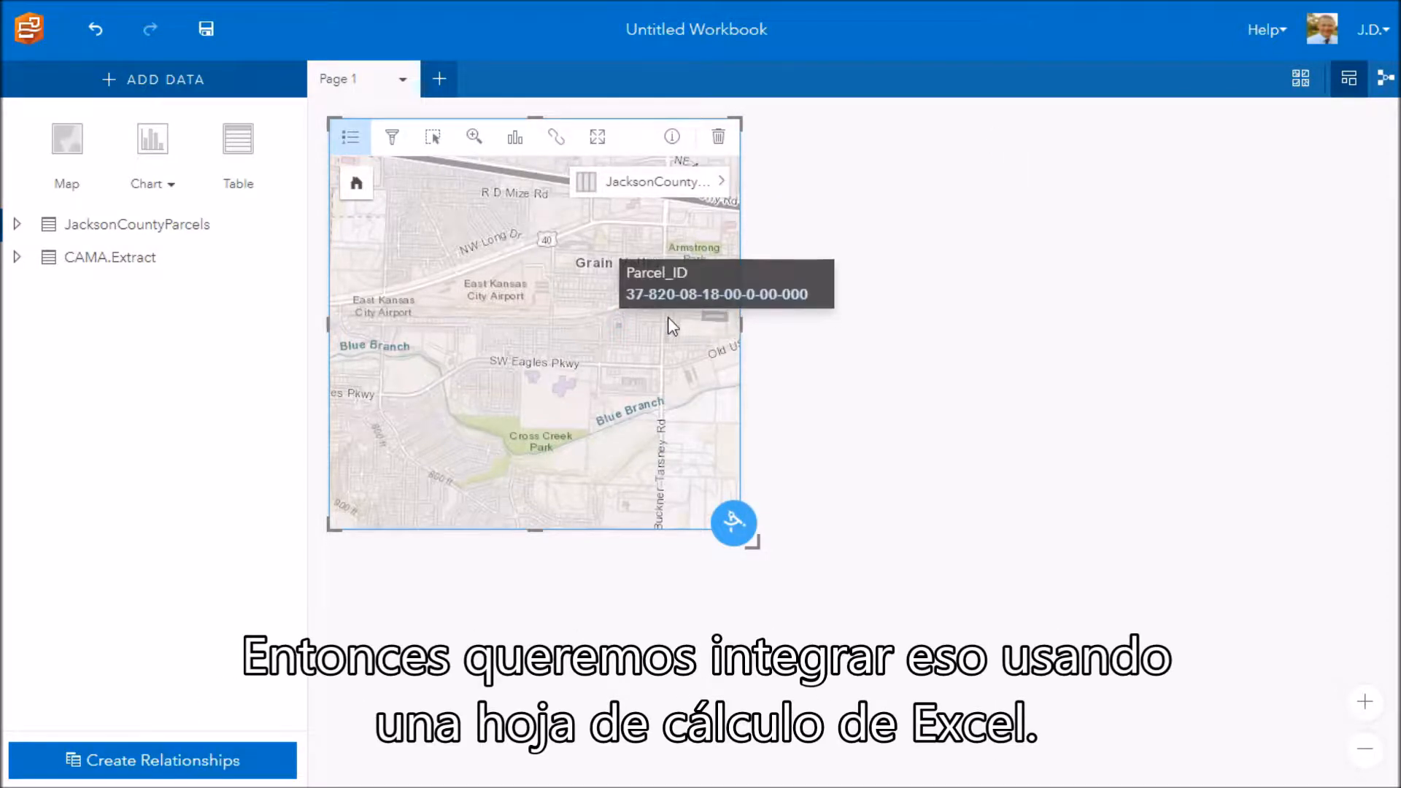
Create a relationship joining CAMA.Extract to JacksonCountyParcels on the Parcel_ID field
left_click(198, 764)
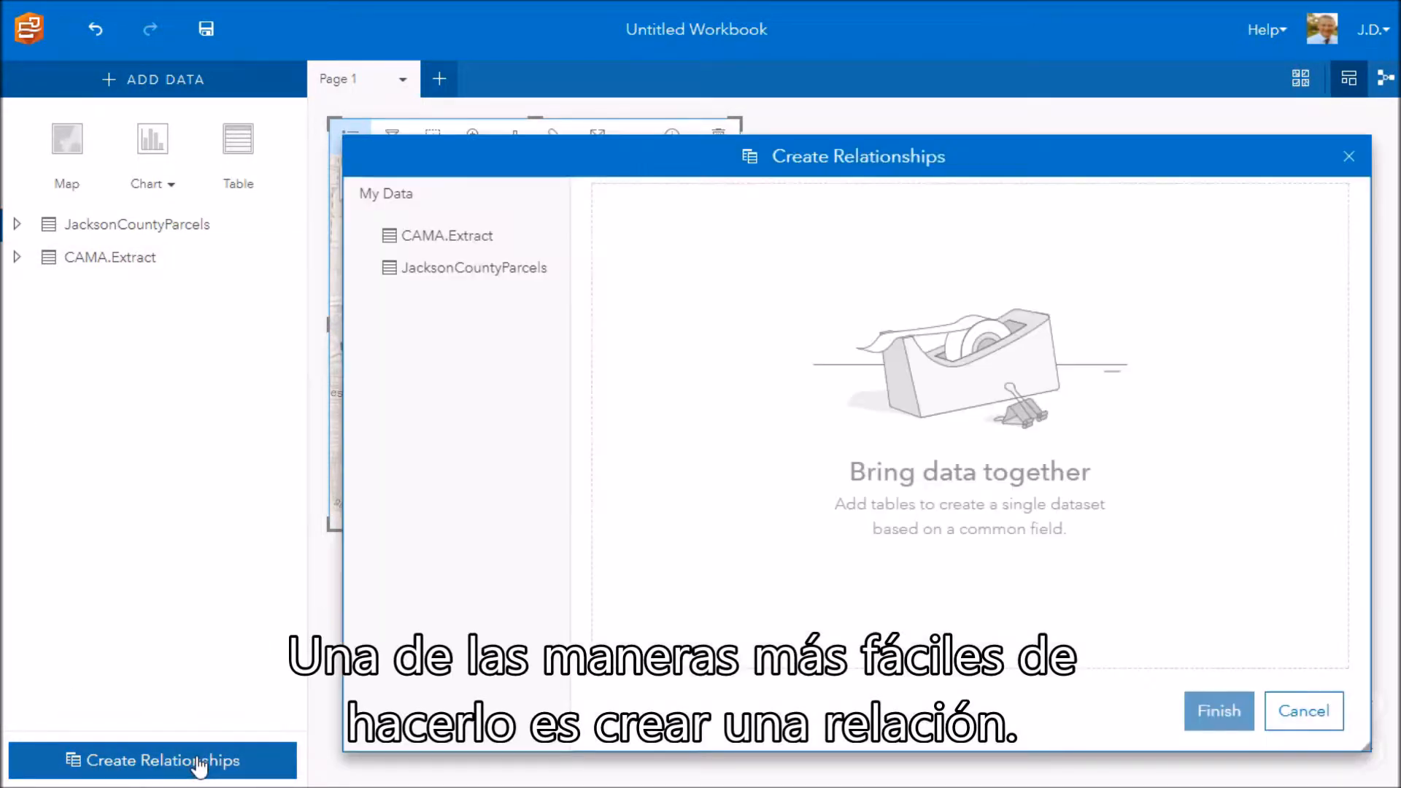
left_click(423, 241)
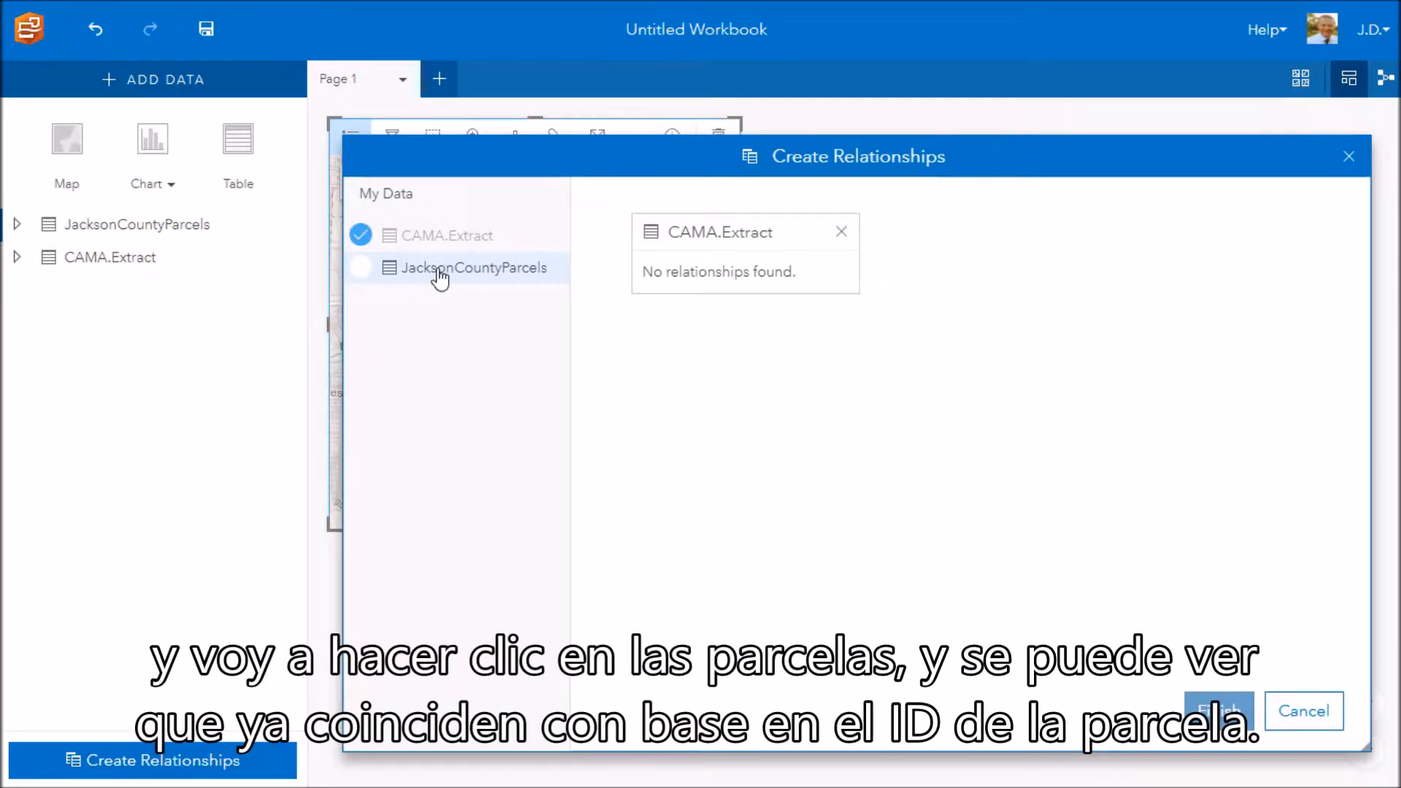
left_click(440, 276)
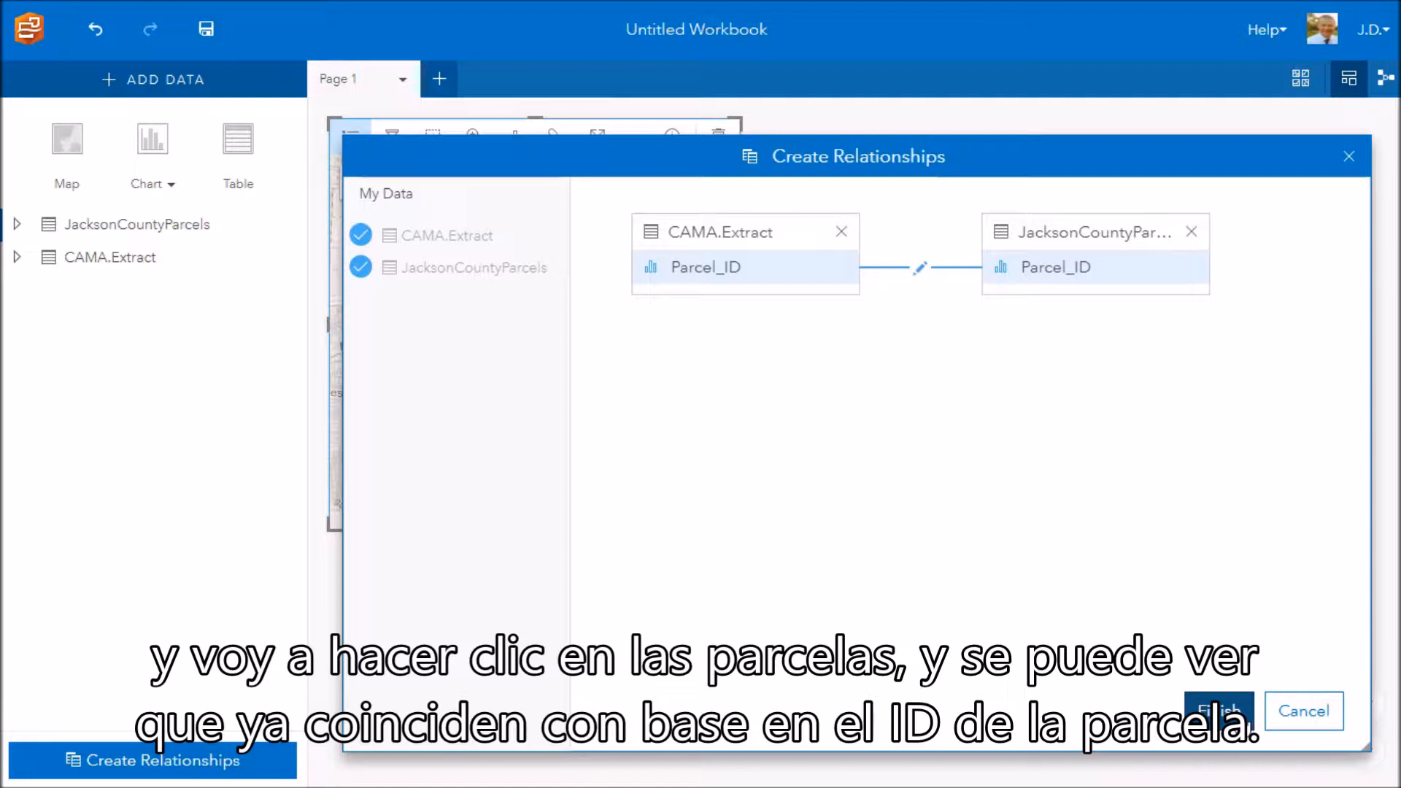
left_click(1237, 713)
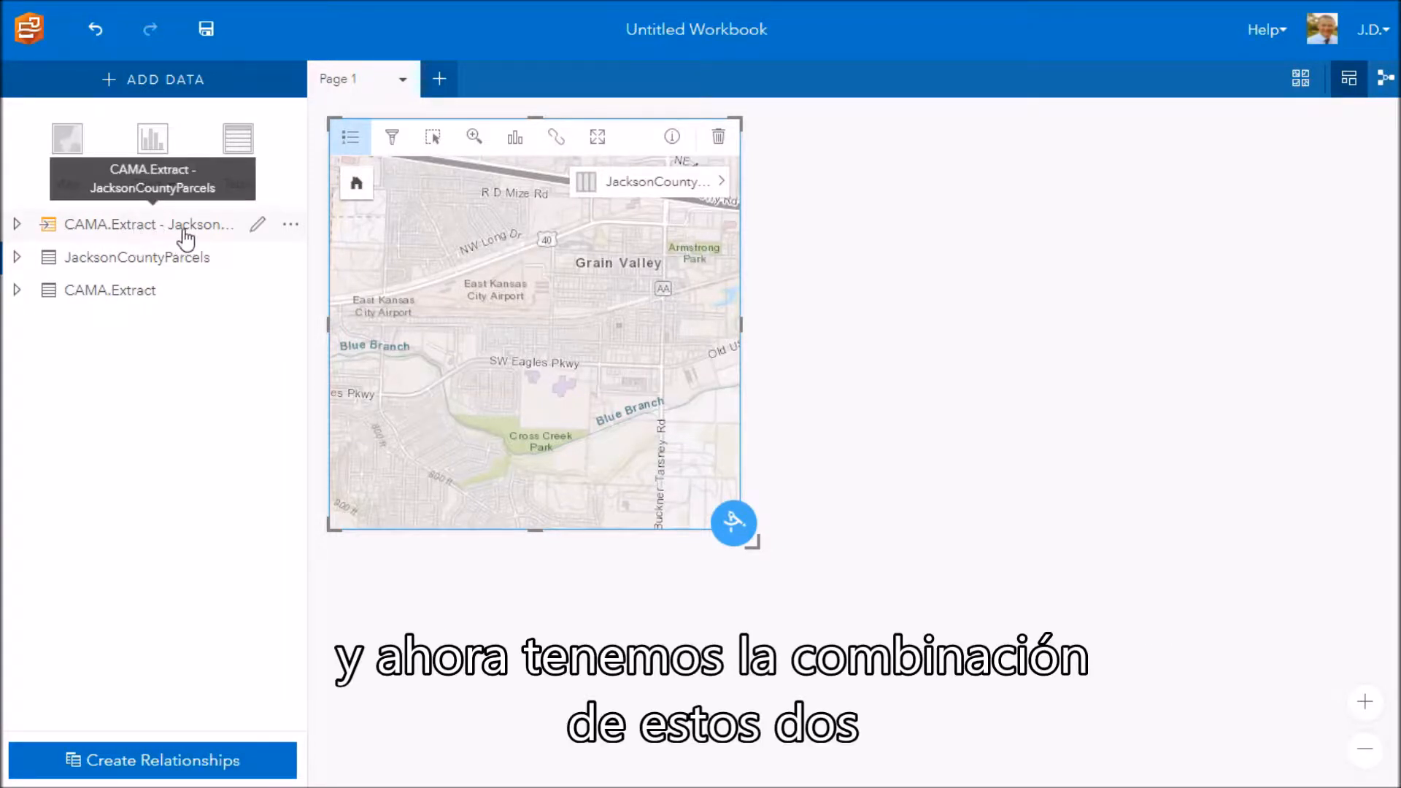
Rename the joined CAMA.Extract - JacksonCountyParcels dataset as CAMA - Parcels
left_click(257, 225)
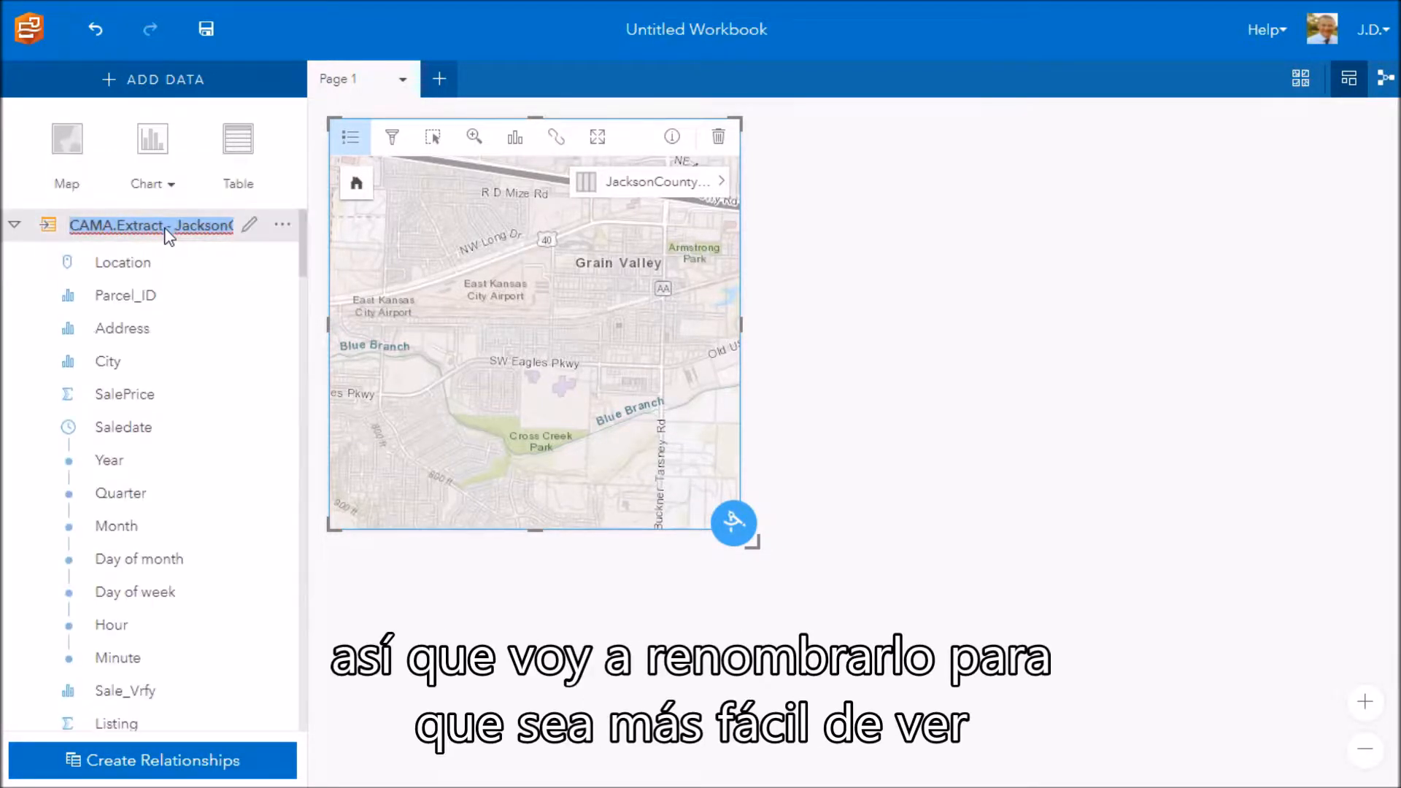
key("Left")
key("Right")
key("Right")
key("Right")
key("Right")
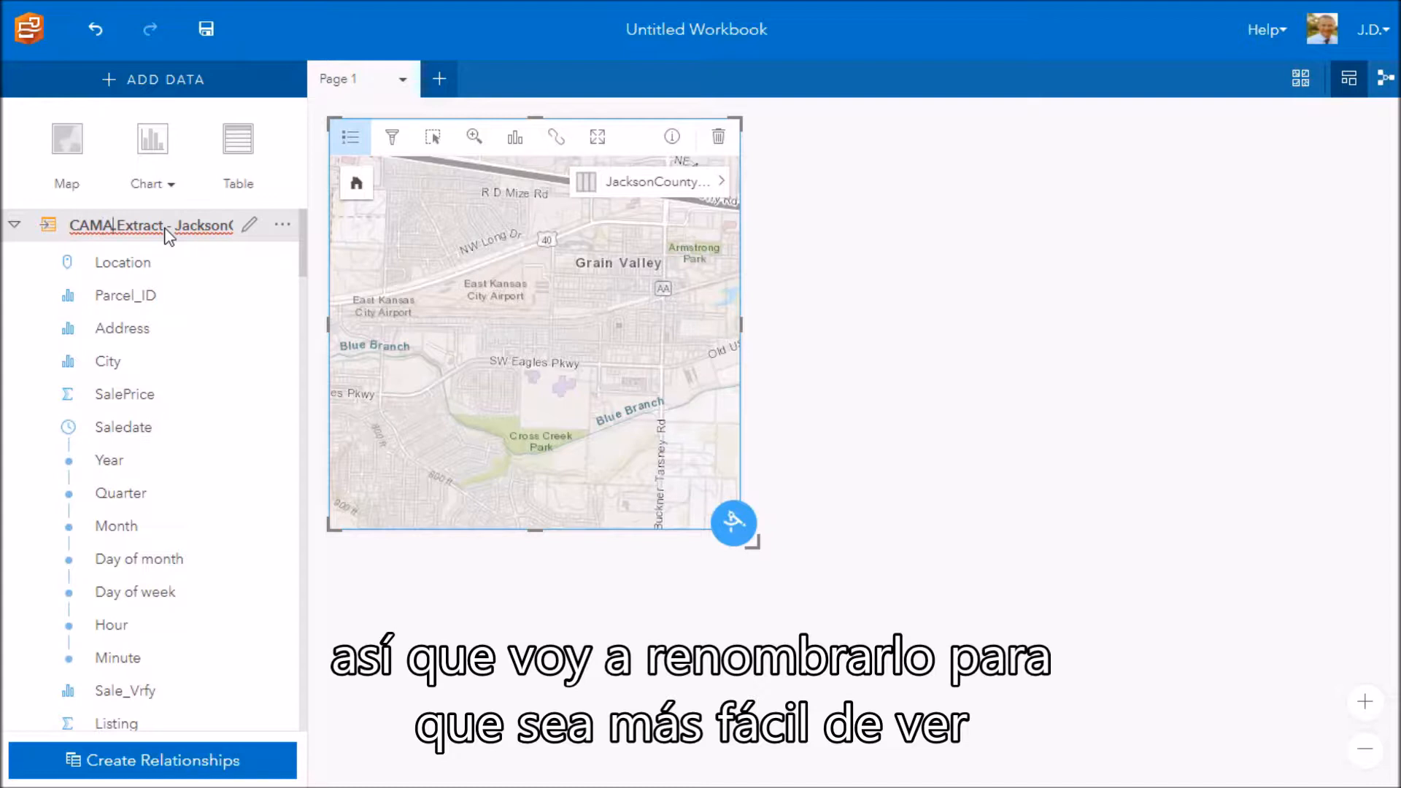
key("shift+Right")
key("shift+Right")
key("shift+Right")
key("shift+Right")
key("shift+Right")
key("shift+Right")
key("shift+Right")
key("shift+Right")
key("BackSpace")
key("shift+Right")
key("shift+Right")
key("shift+Right")
key("shift+Right")
key("shift+Right")
key("shift+Right")
key("shift+Right")
key("shift+Right")
key("shift+Right")
key("shift+Right")
key("shift+Right")
key("shift+Right")
key("shift+Right")
key("shift+Right")
key("shift+Right")
key("shift+Right")
key("shift+Right")
key("shift+Right")
key("shift+Right")
key("shift+Right")
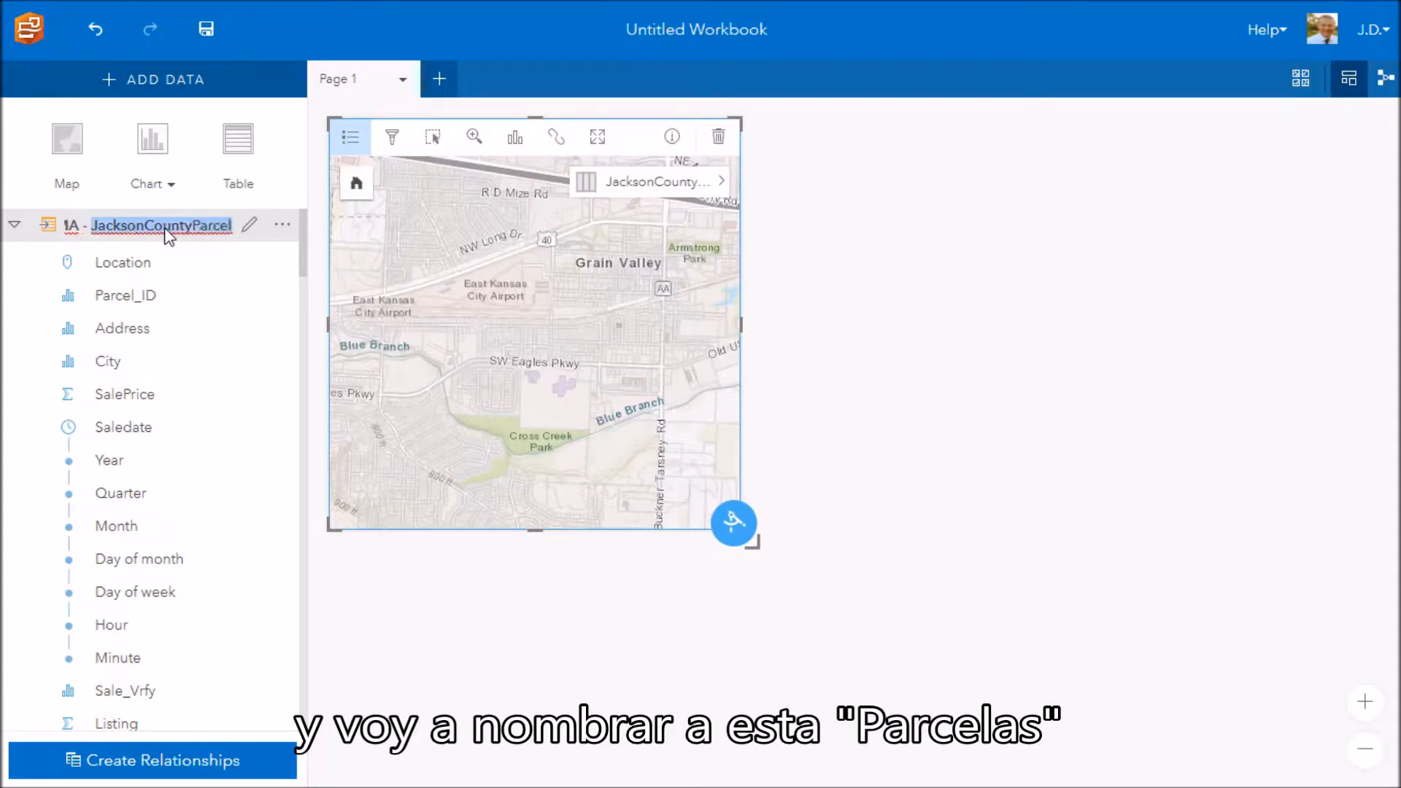
type("Parcels")
key("Return")
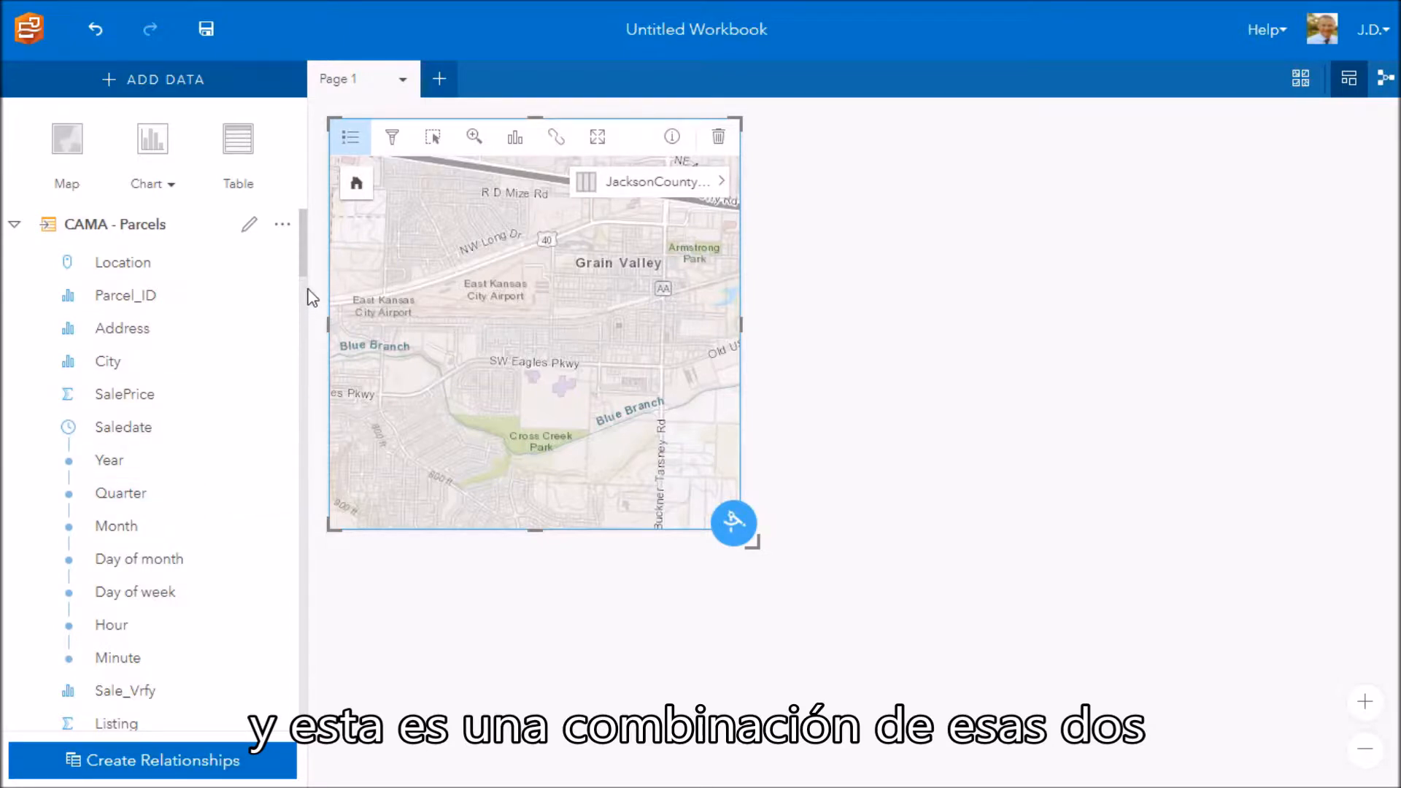
Add the full_assessed field from CAMA - Parcels to the existing map card as a new layer
left_click_drag(307, 265, 307, 278)
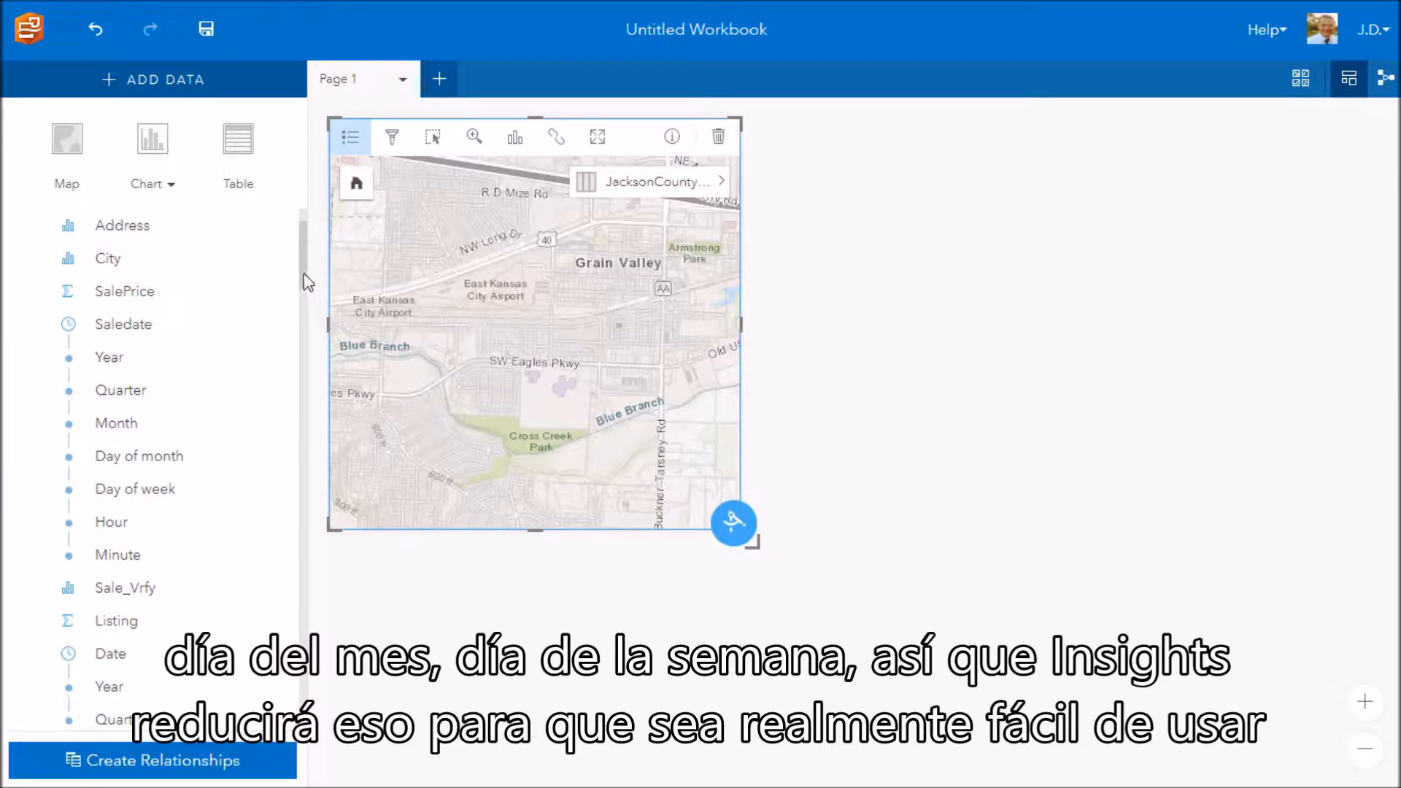
left_click_drag(306, 281, 327, 352)
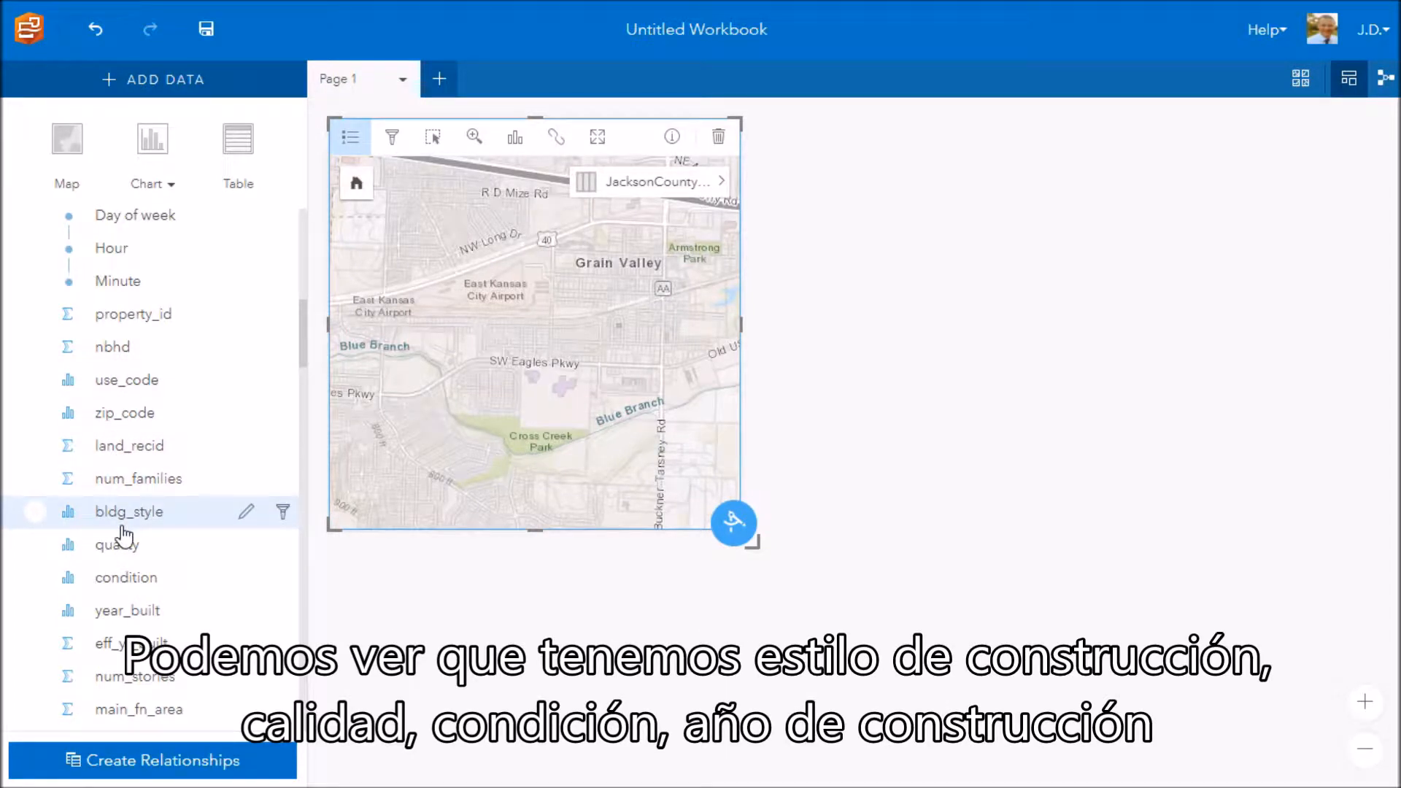
scroll(124, 537, "down", 3)
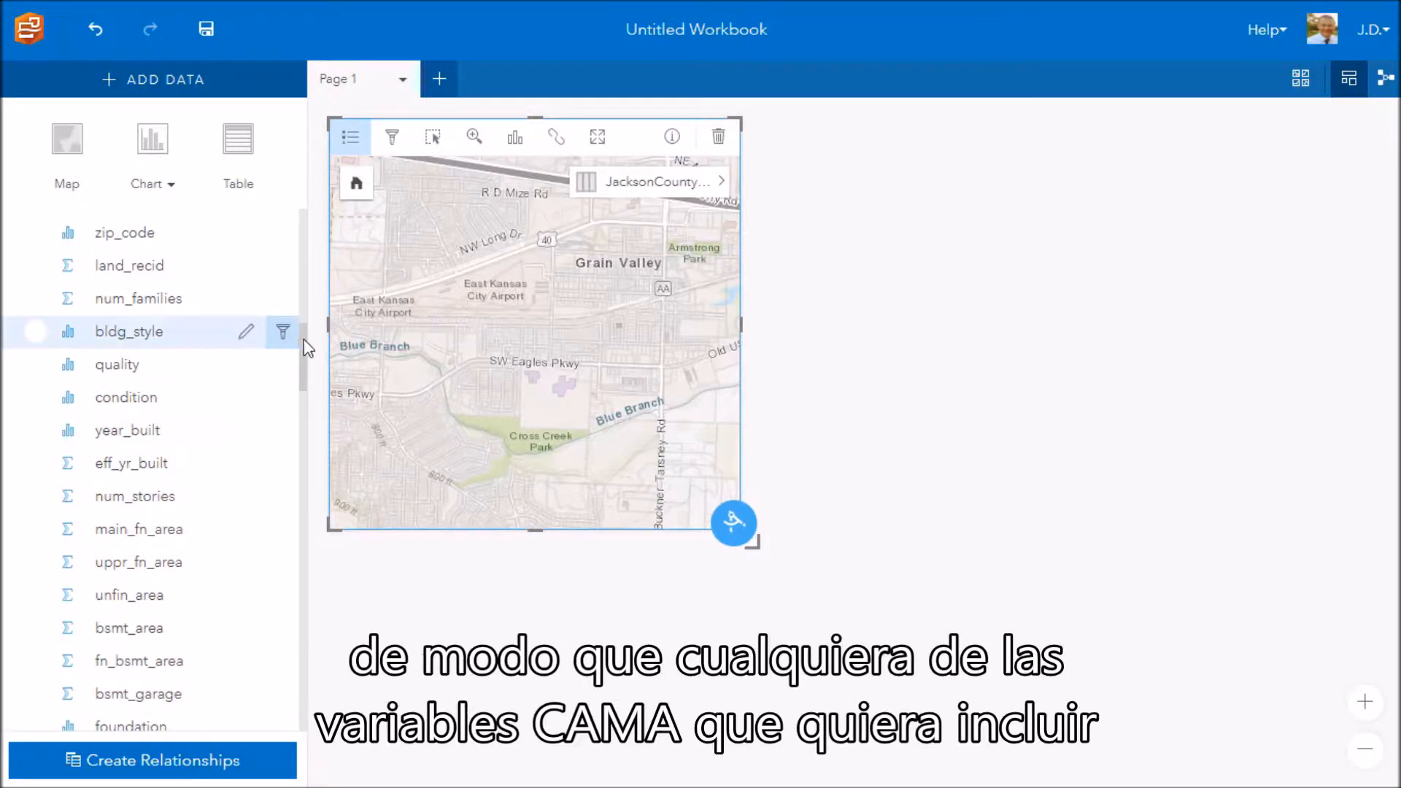
scroll(304, 340, "down", 10)
left_click_drag(313, 436, 258, 554)
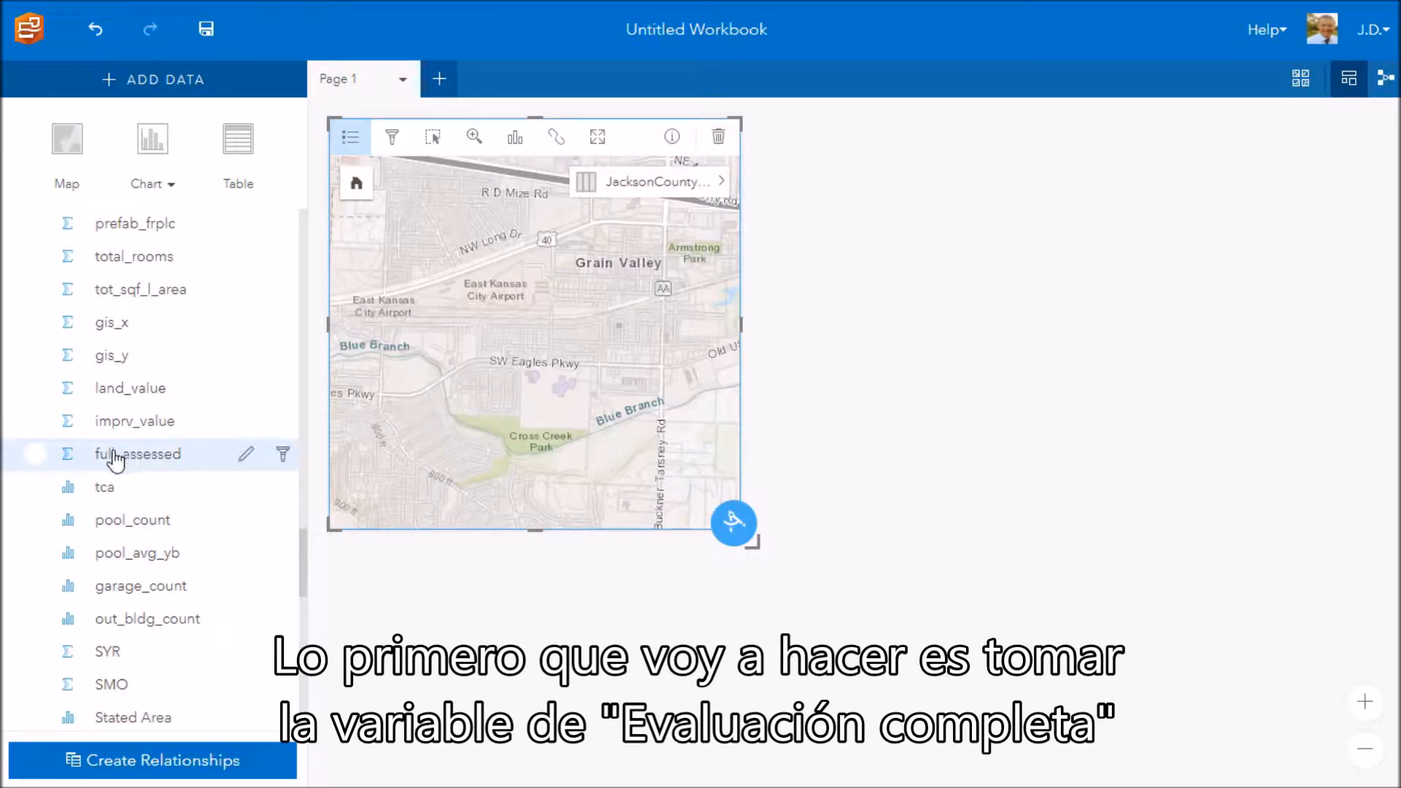
left_click_drag(105, 462, 560, 291)
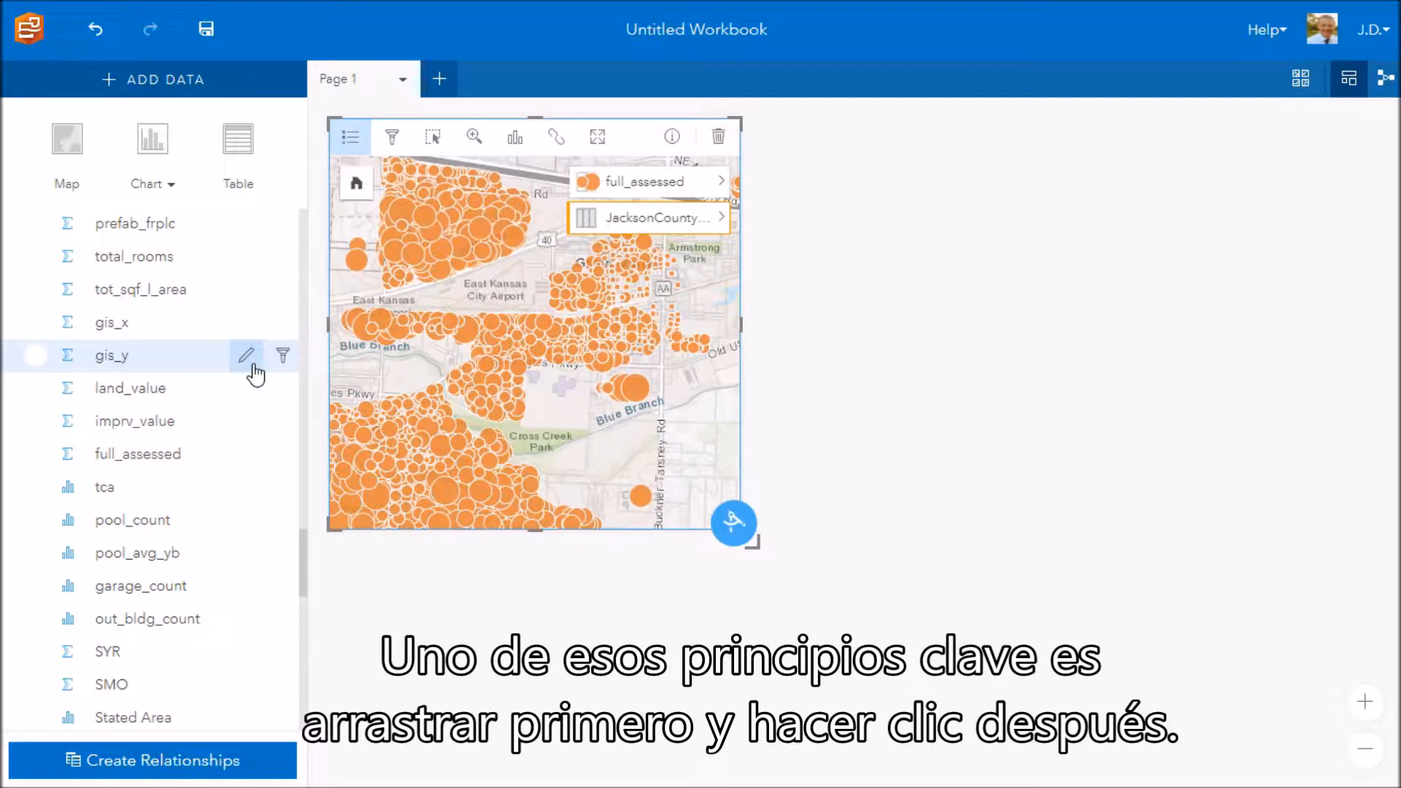
Create a bubble chart card from the condition field beside the map, and select its AV bubble
scroll(225, 554, "up", 10)
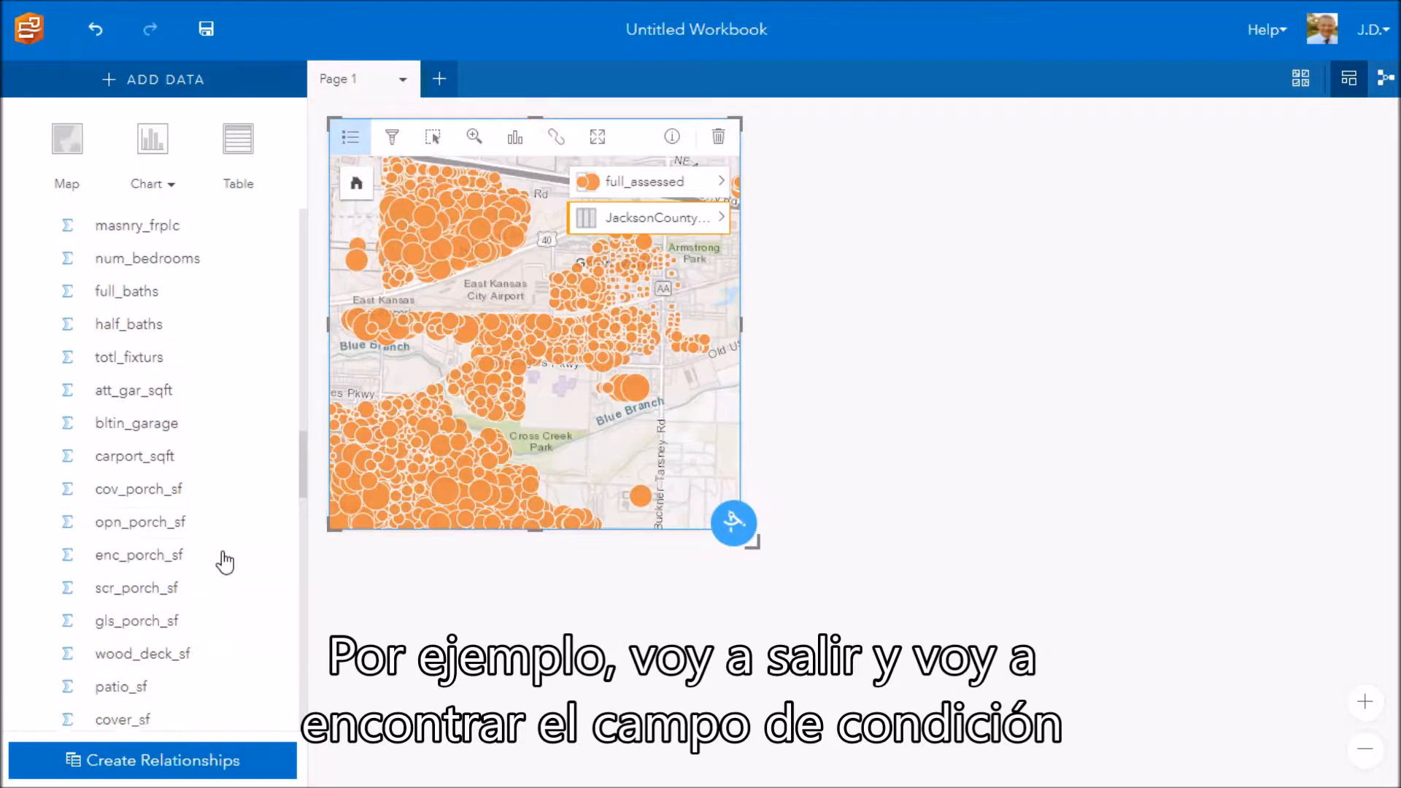
scroll(225, 560, "up", 15)
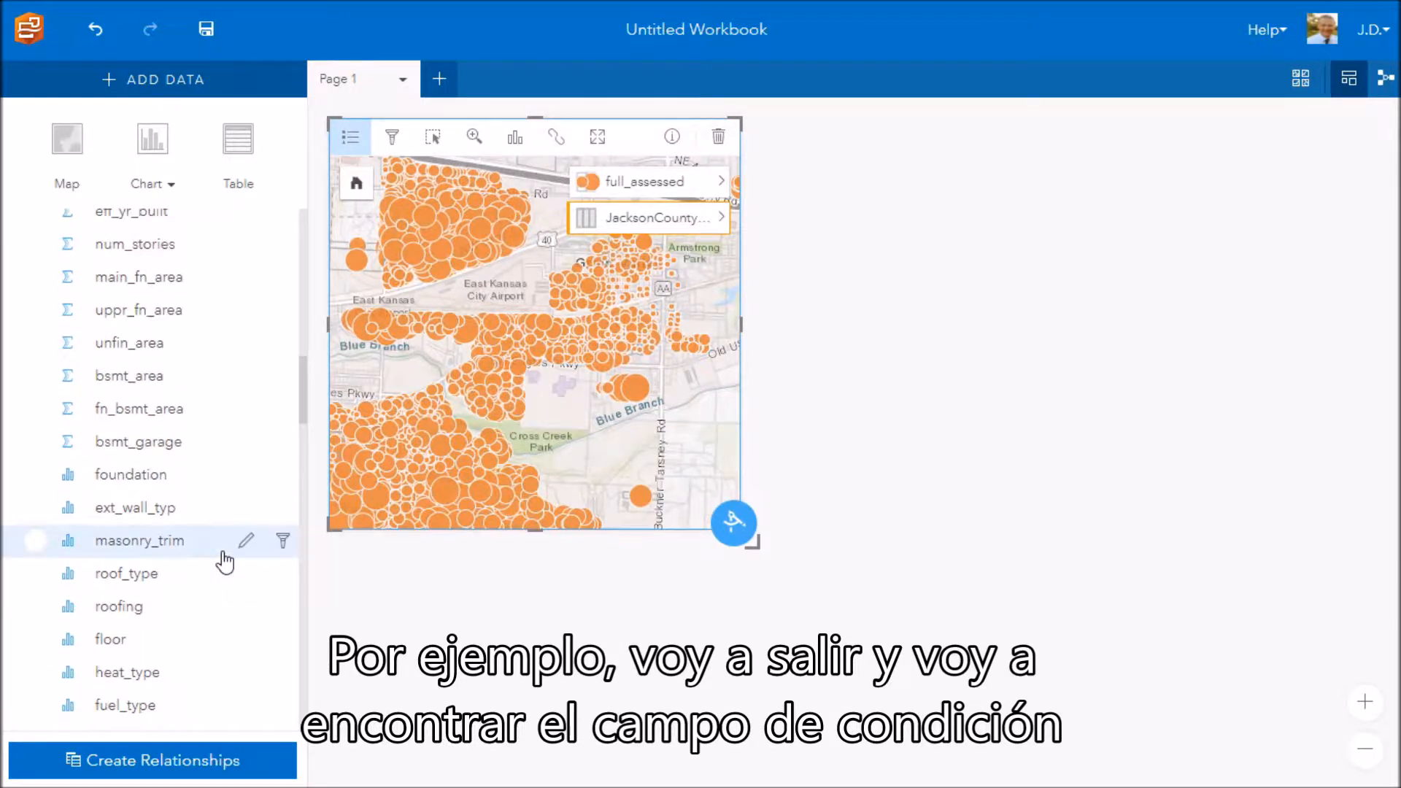
scroll(225, 560, "up", 3)
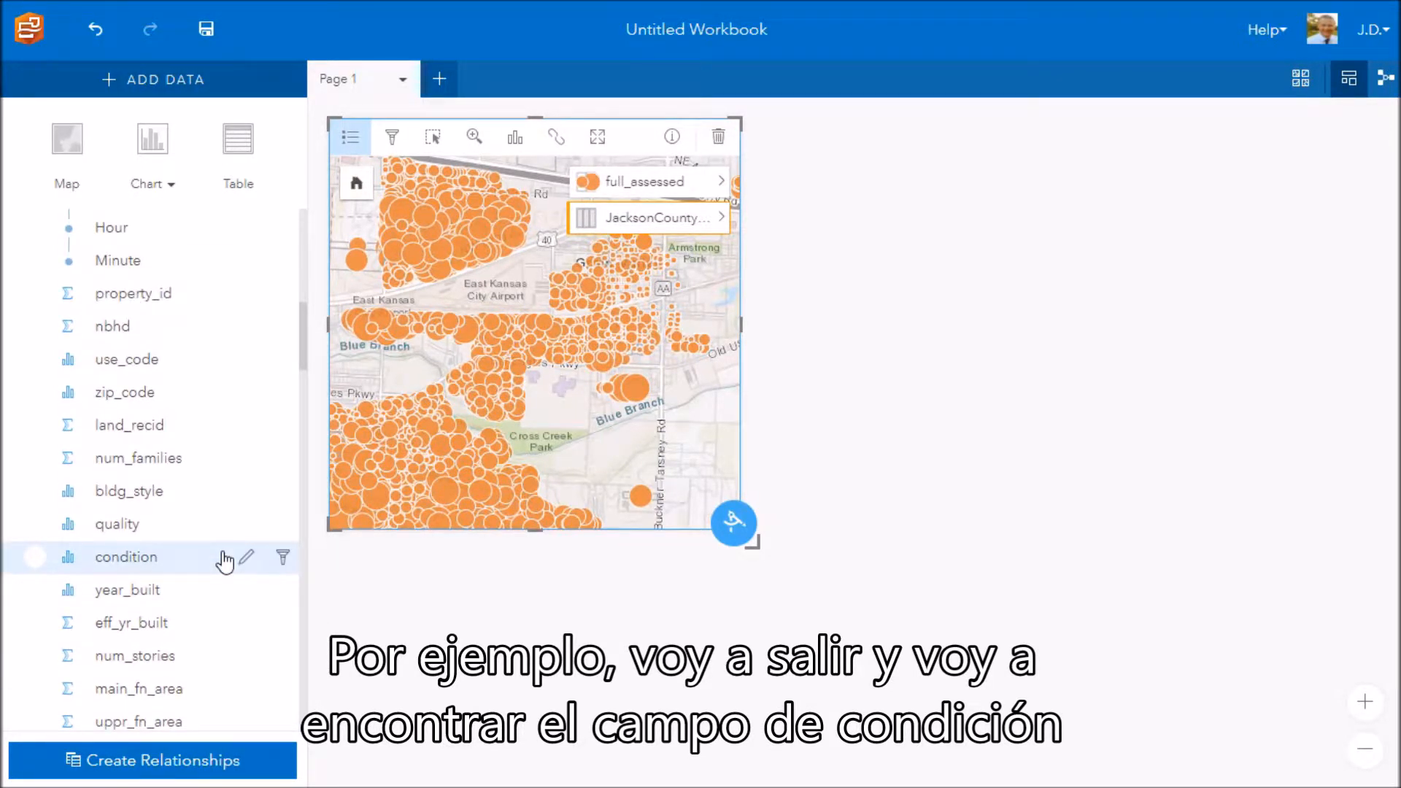
left_click(120, 558)
left_click_drag(120, 559, 832, 375)
mouse_move(881, 417)
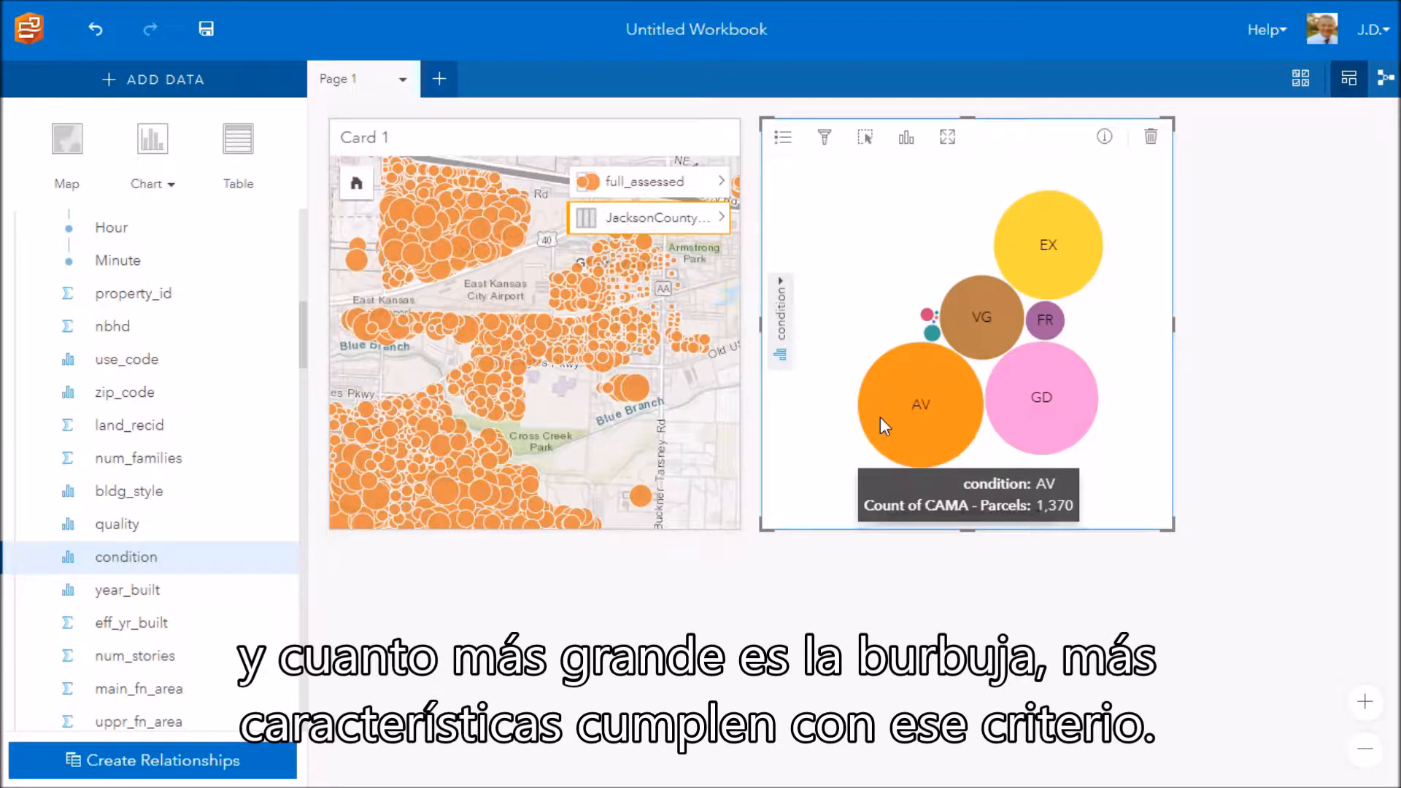
left_click(916, 393)
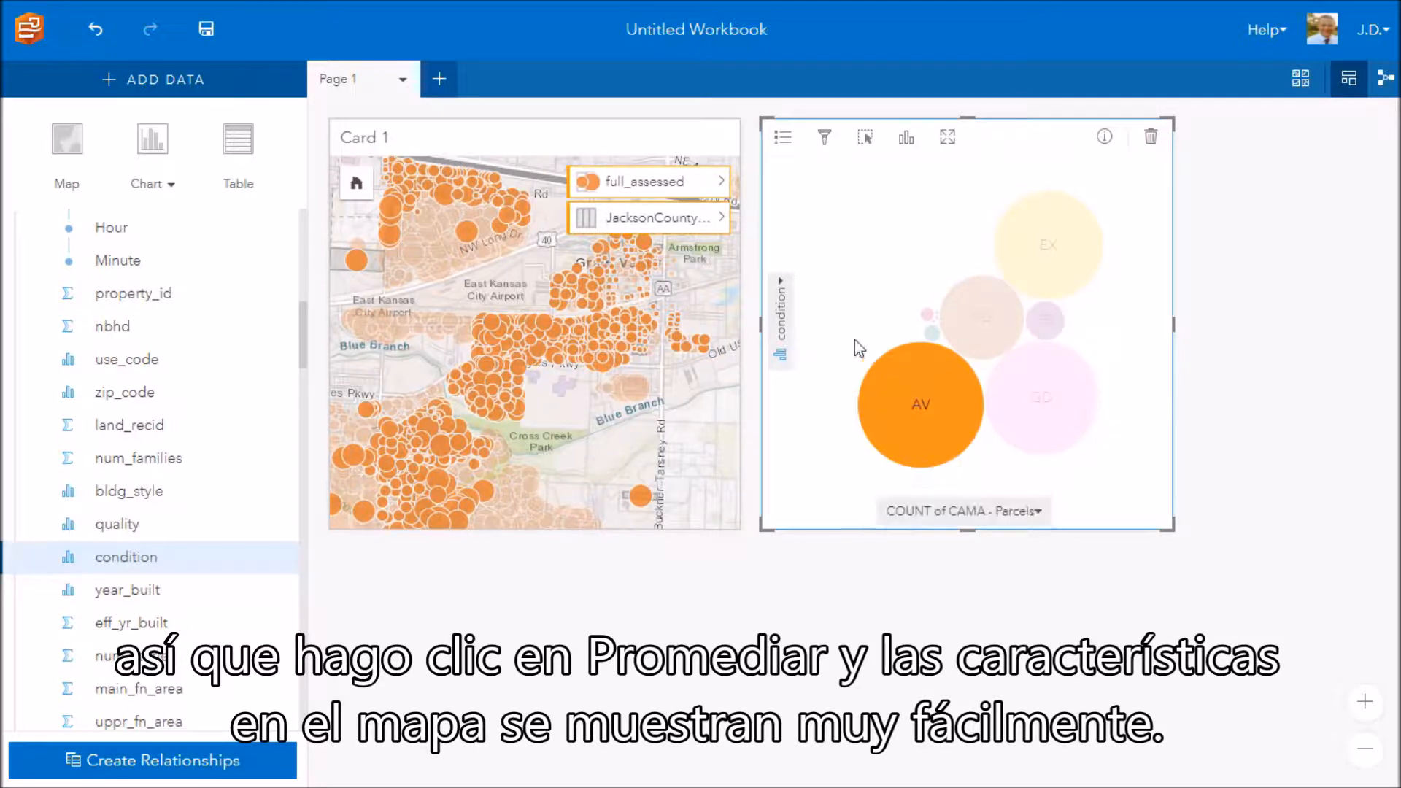
Style the full_assessed layer with Counts and Amounts (Color), divided by the tot_sqf_l_area field
left_click(722, 183)
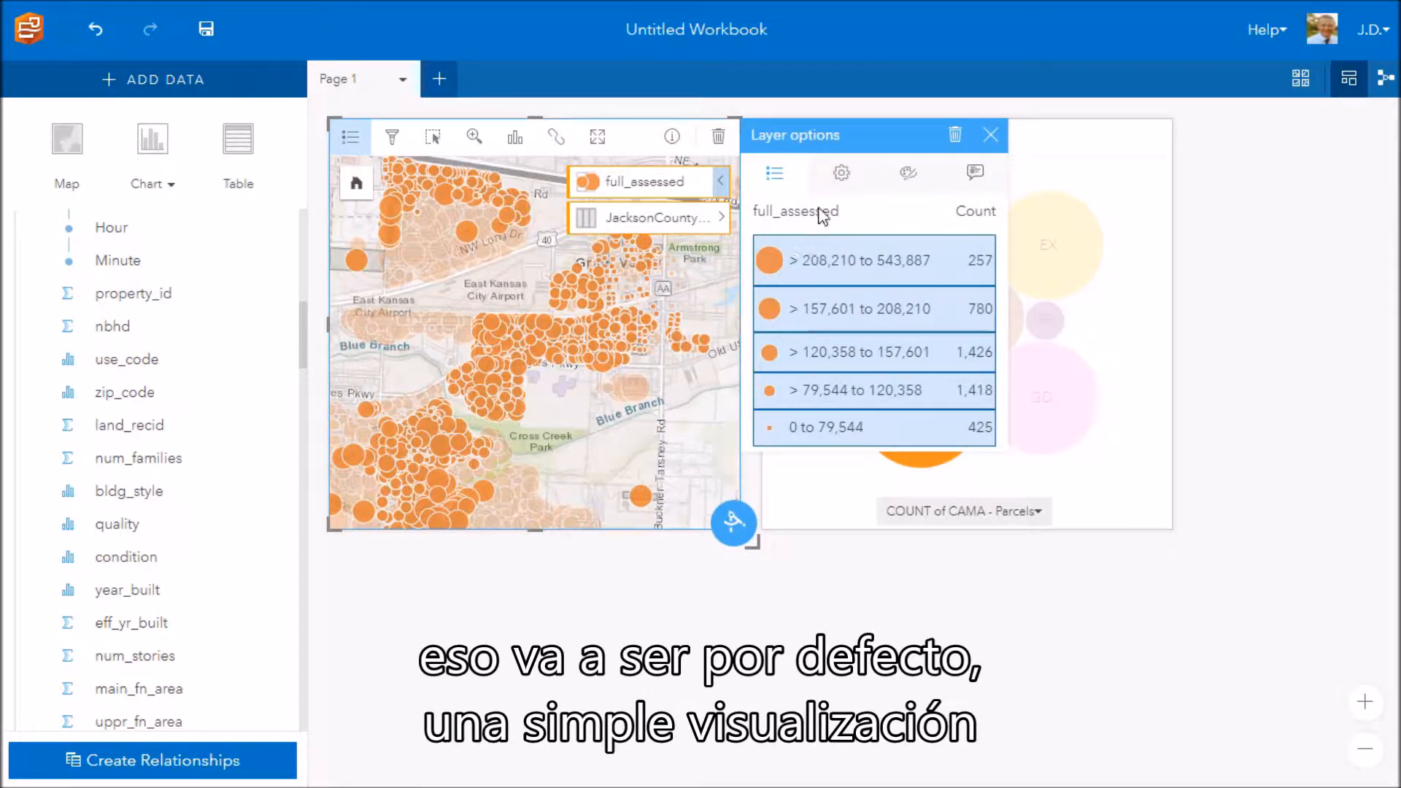
left_click(841, 175)
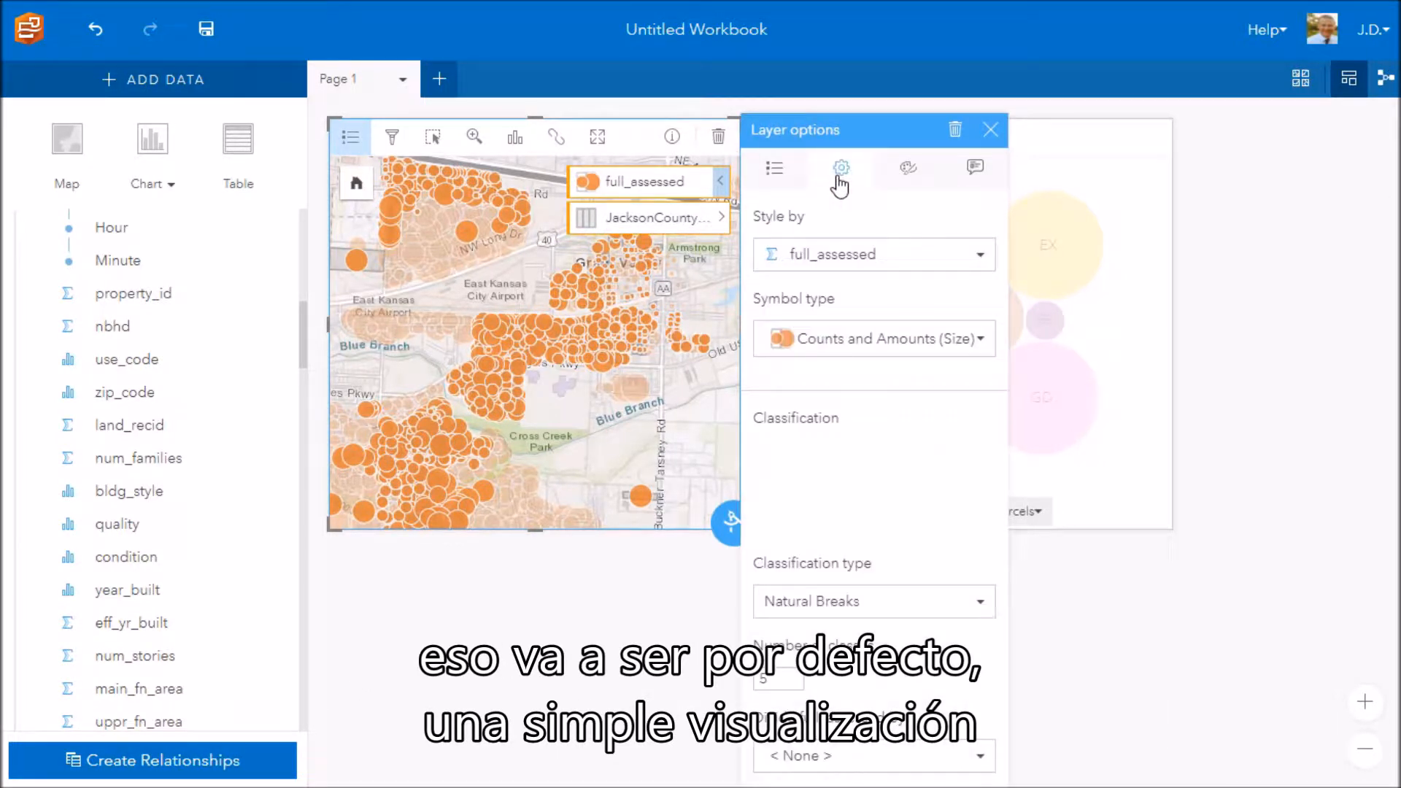
left_click(821, 349)
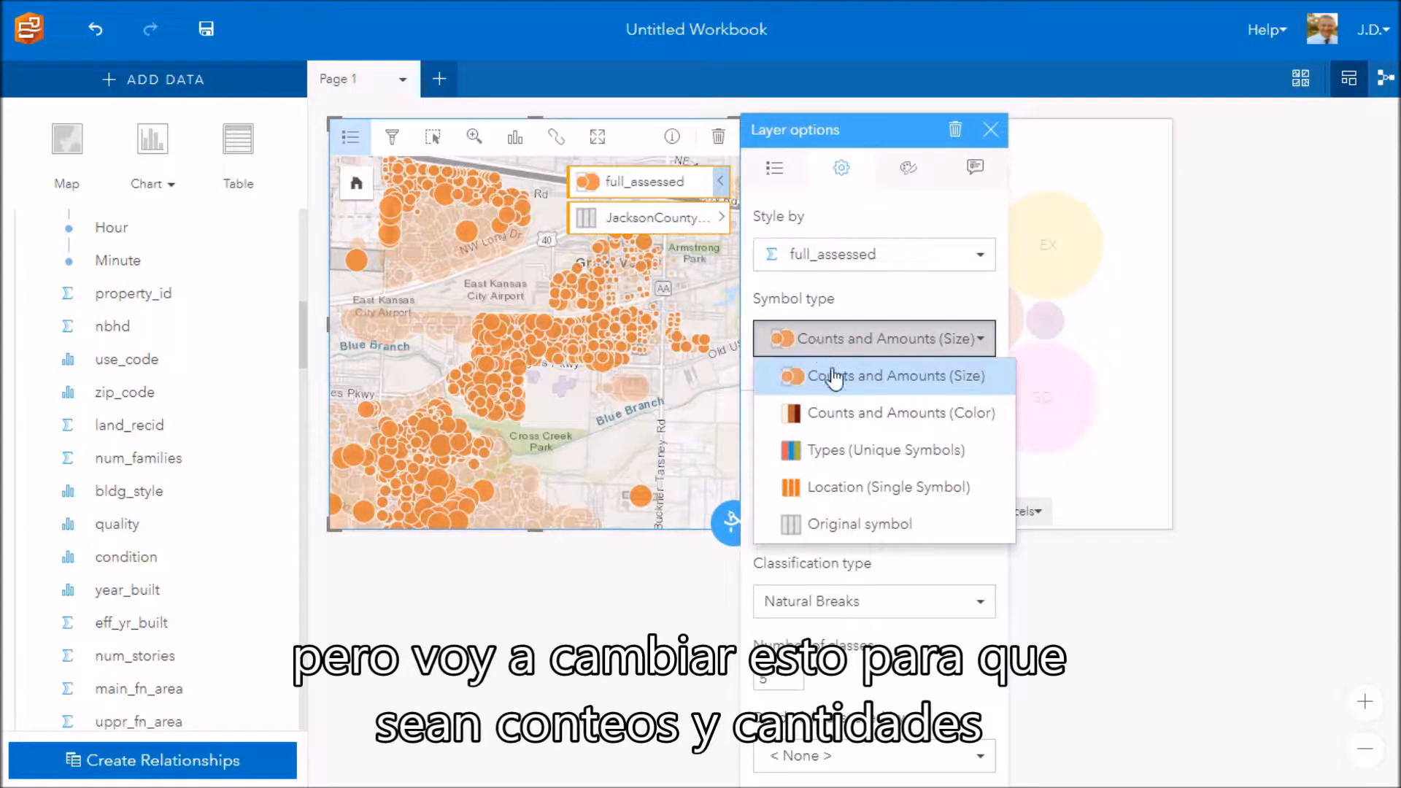
left_click(856, 414)
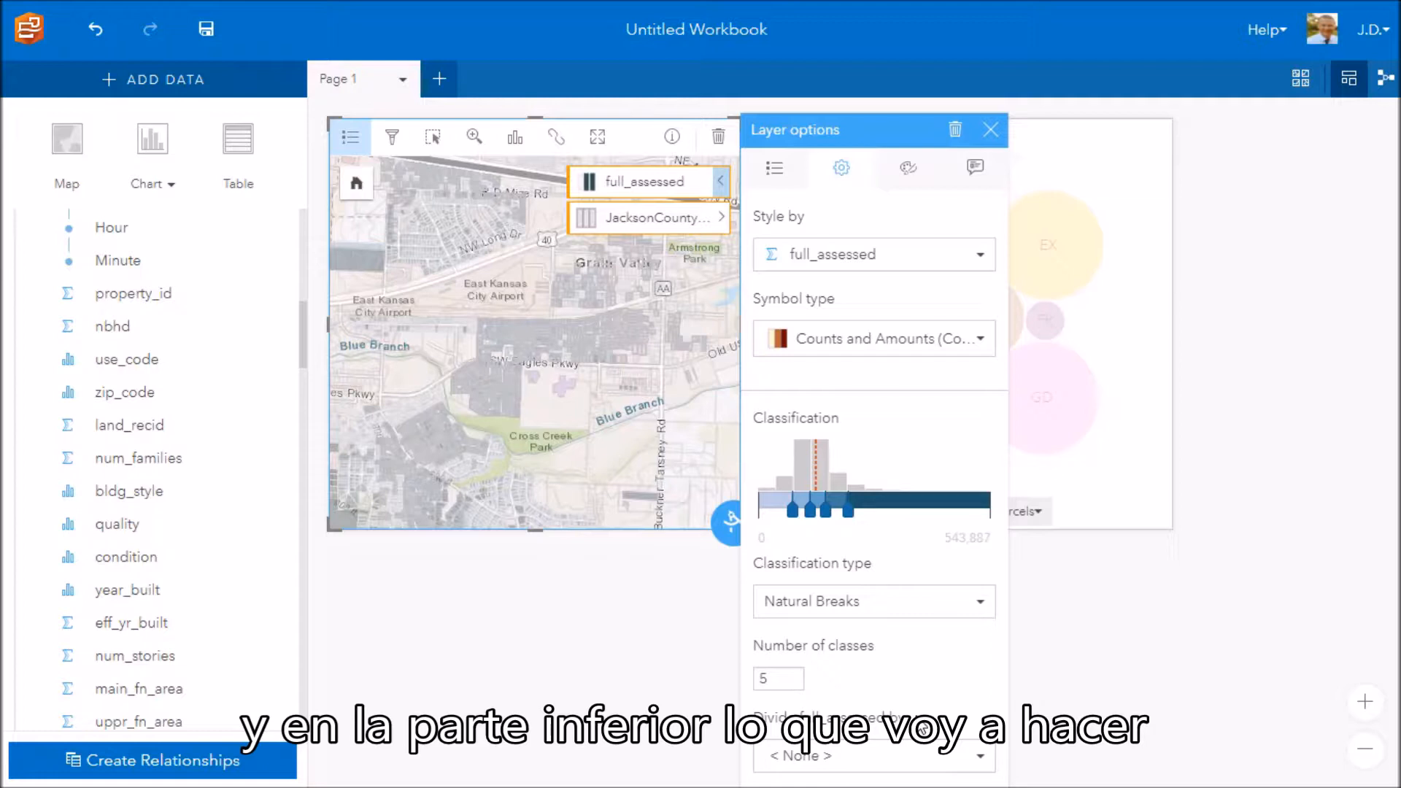
left_click(958, 770)
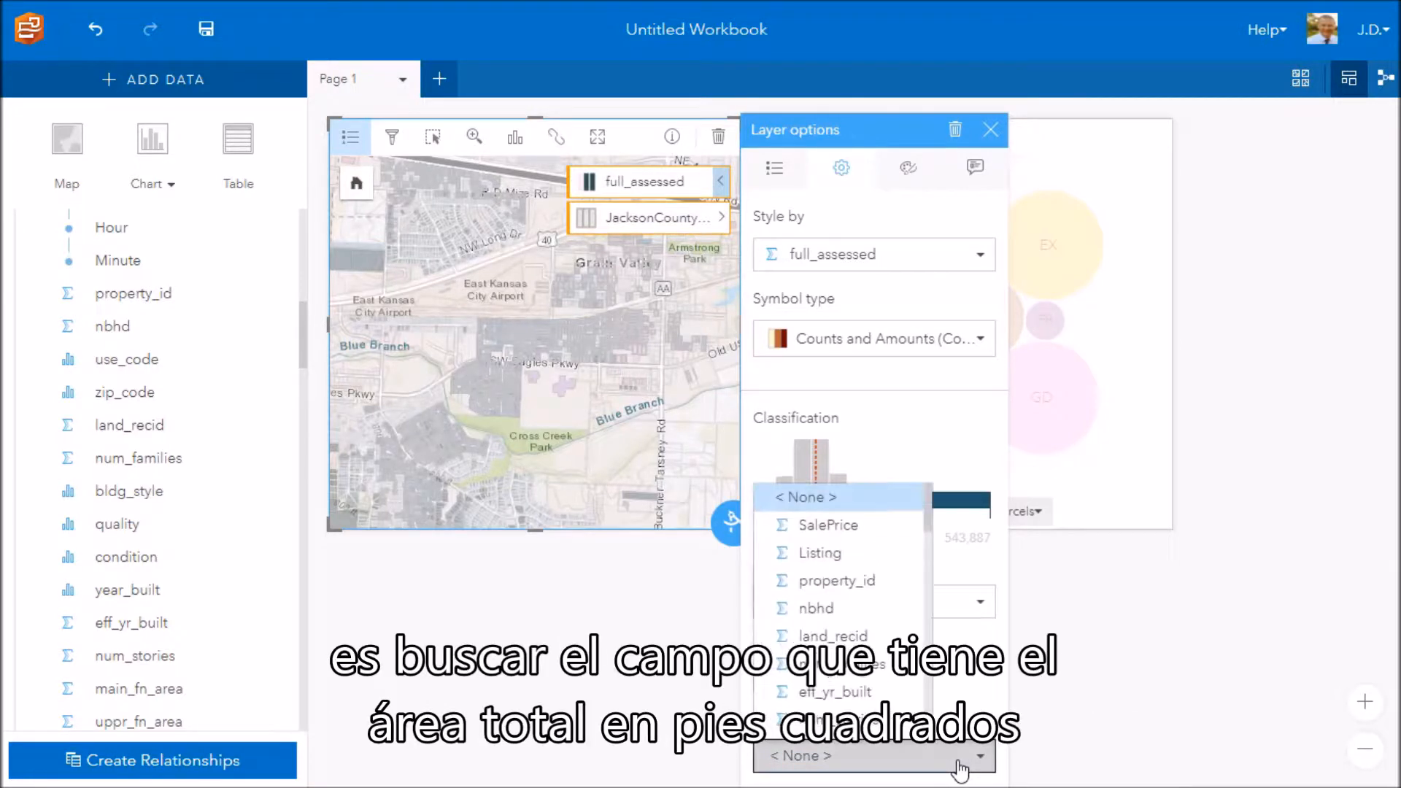
left_click_drag(927, 522, 940, 703)
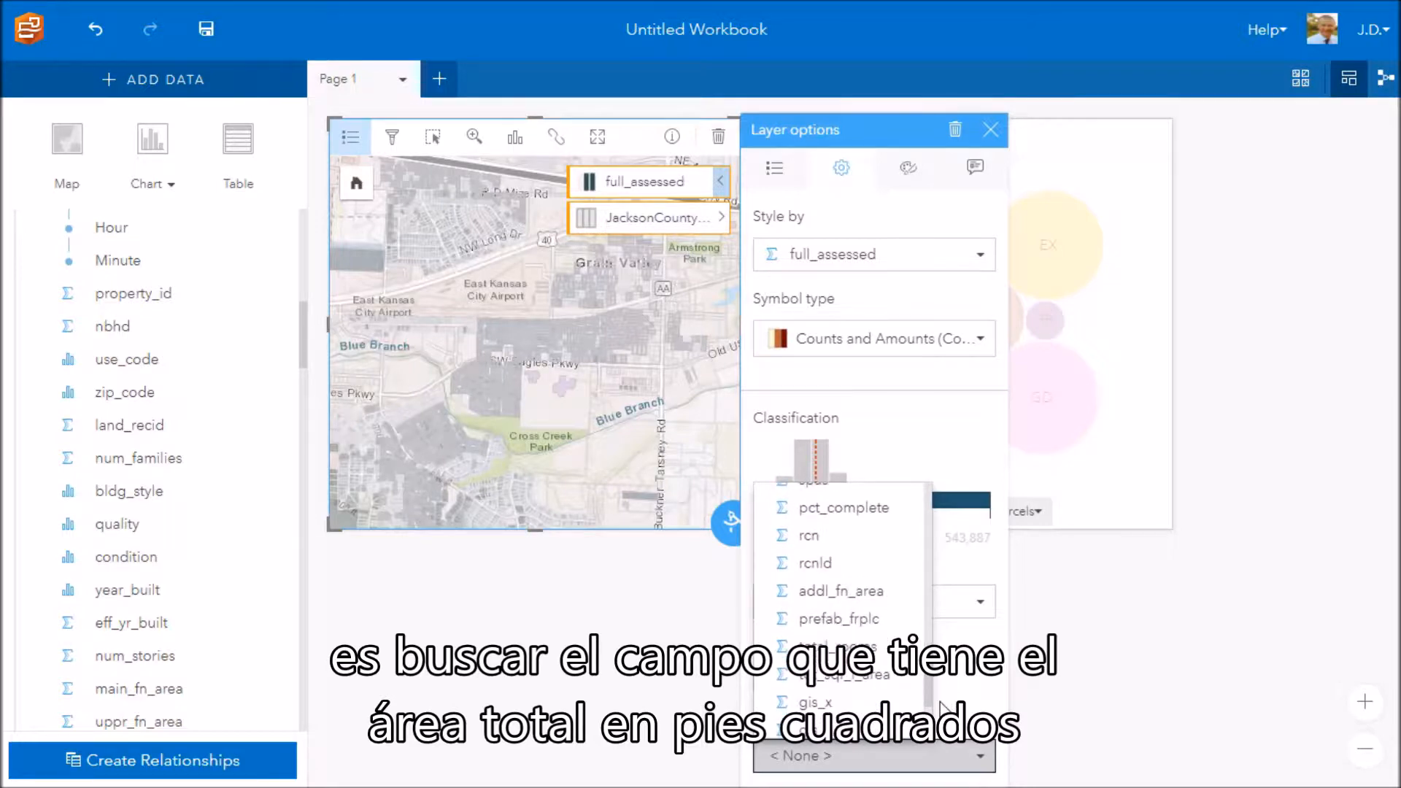
left_click(880, 678)
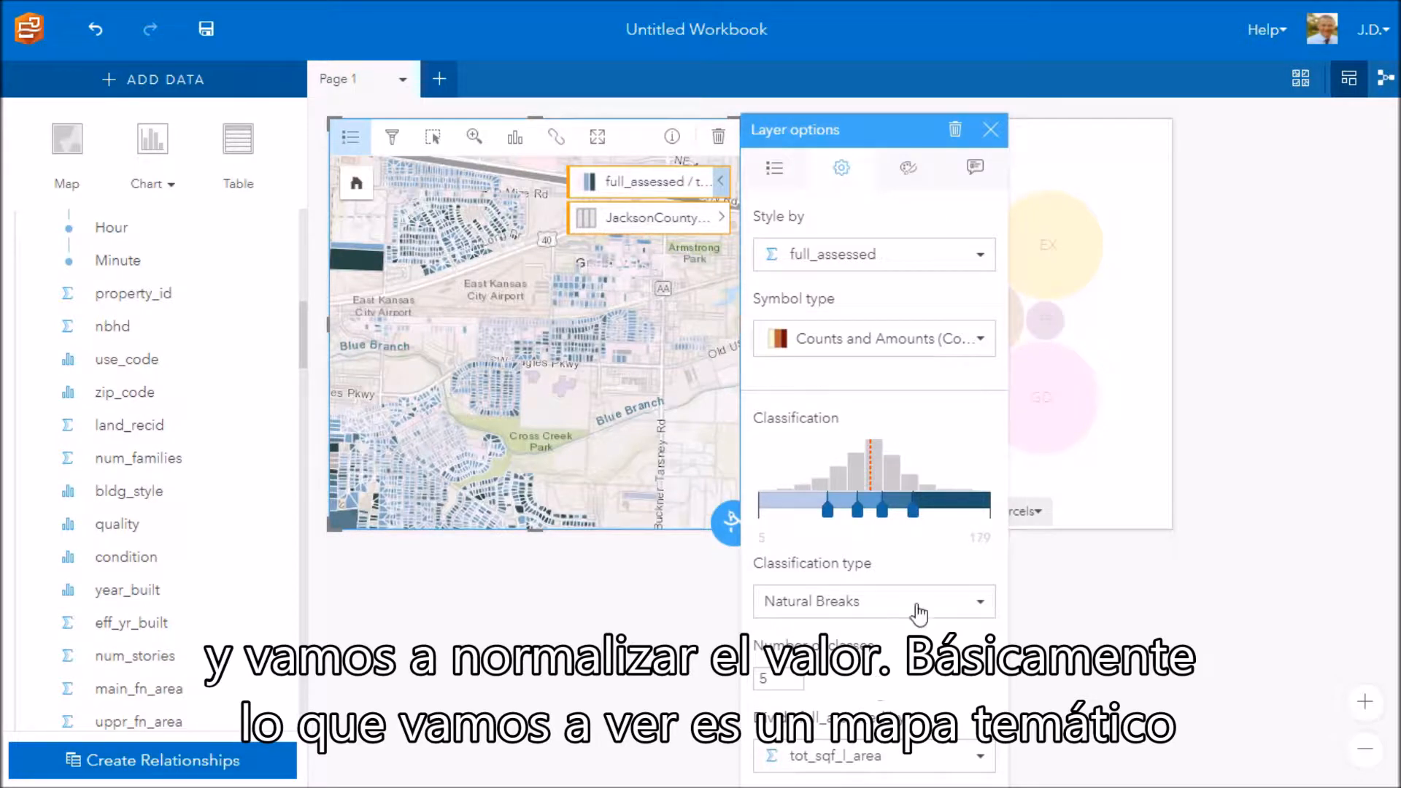
Apply the diverging dark green, cream and orange-red color palette to the full_assessed layer and close its layer options
left_click(909, 169)
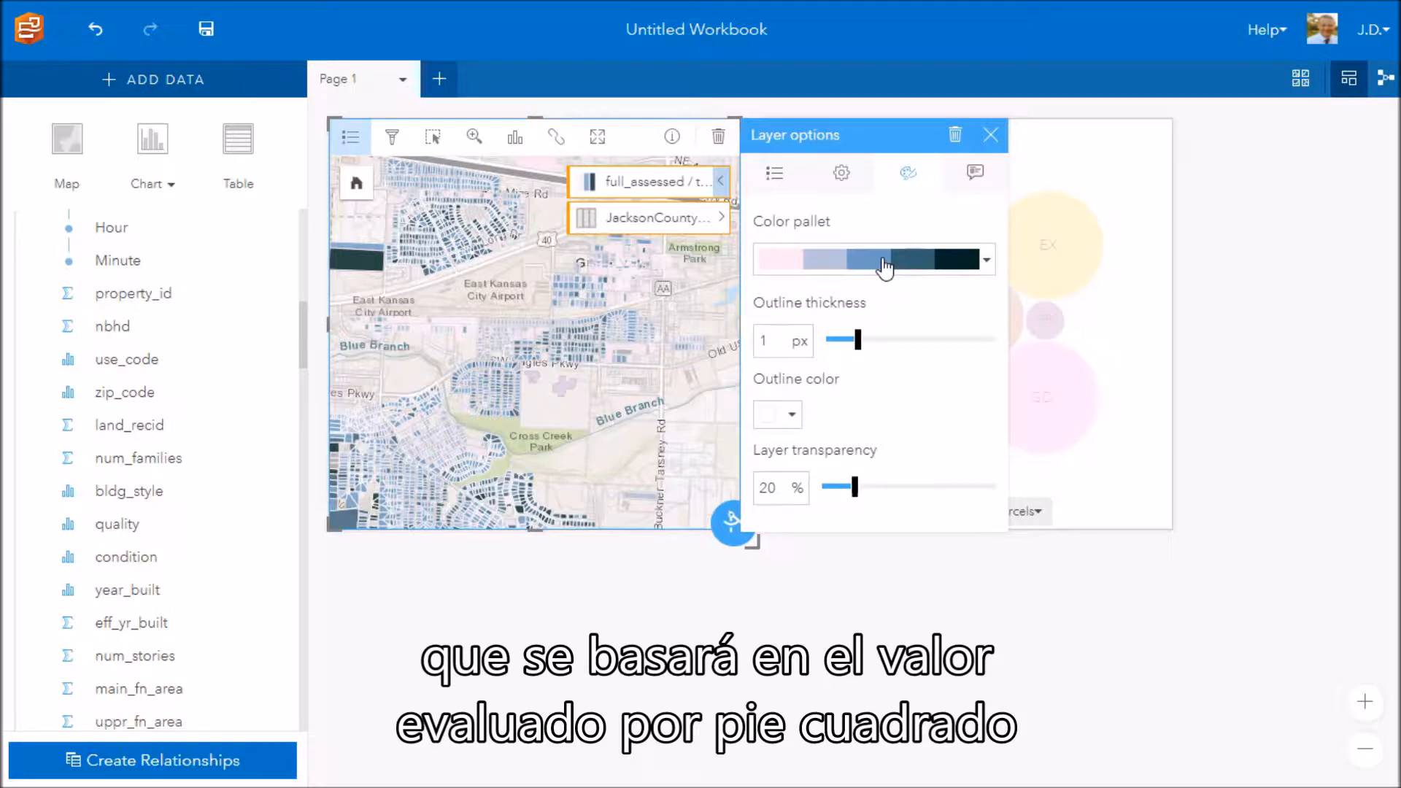
left_click(987, 272)
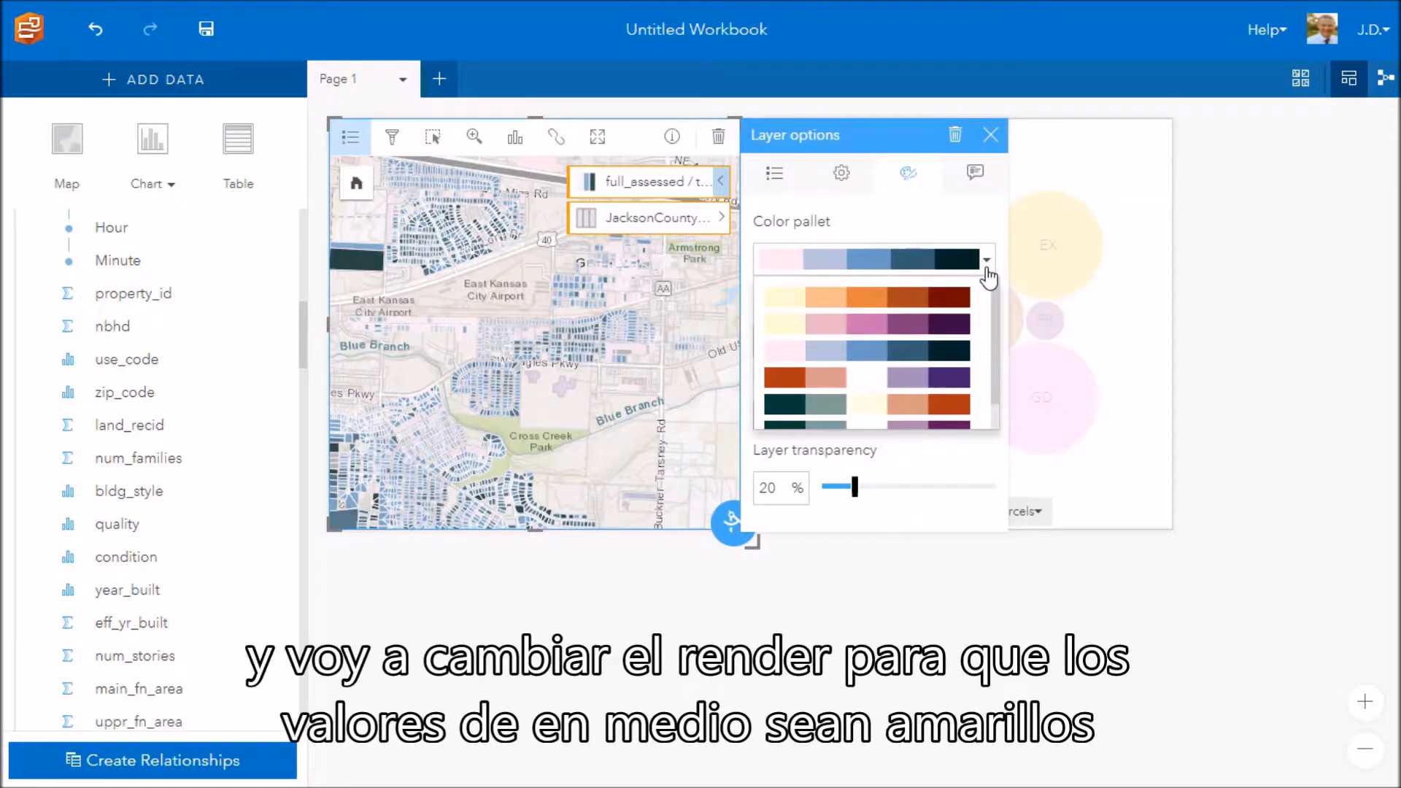
scroll(1001, 314, "down", 1)
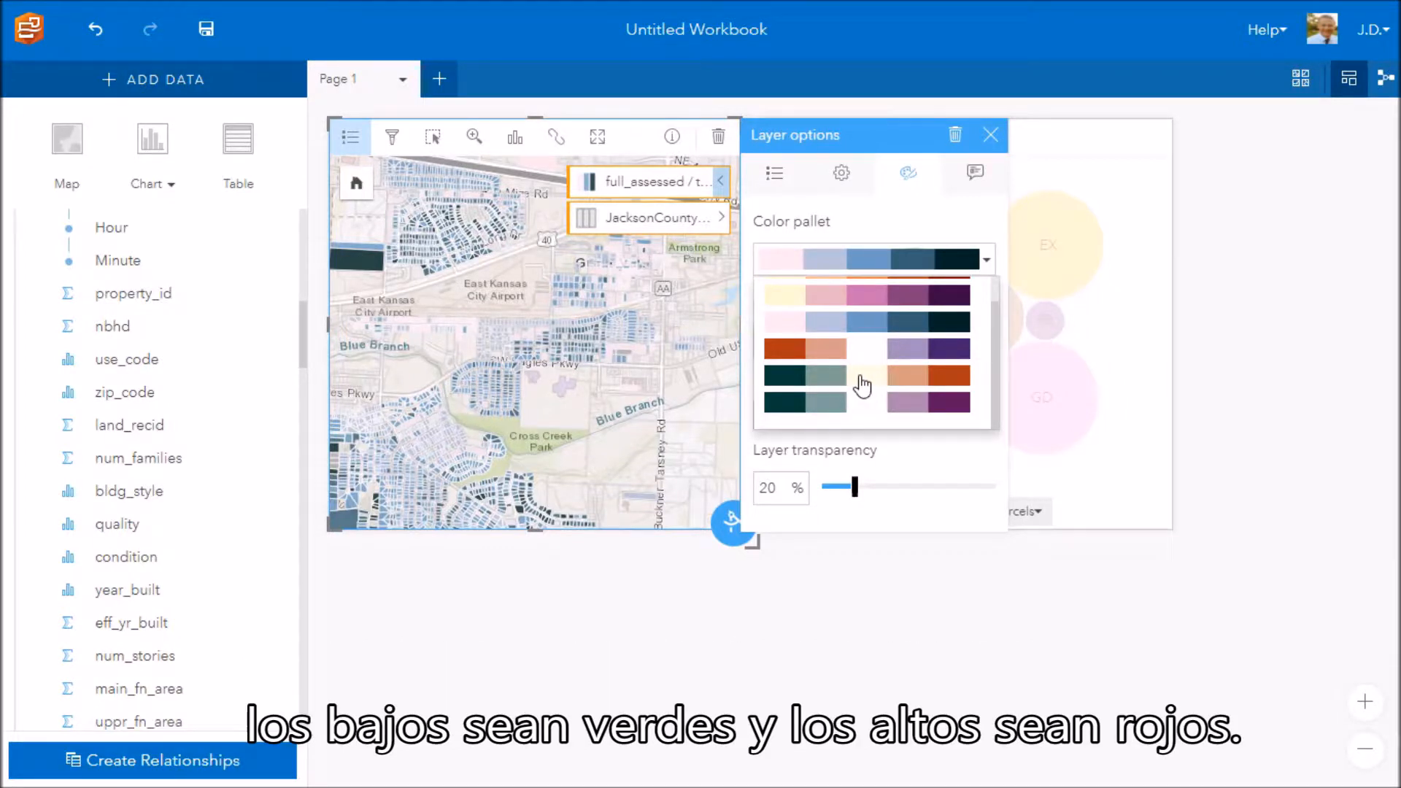
left_click(959, 377)
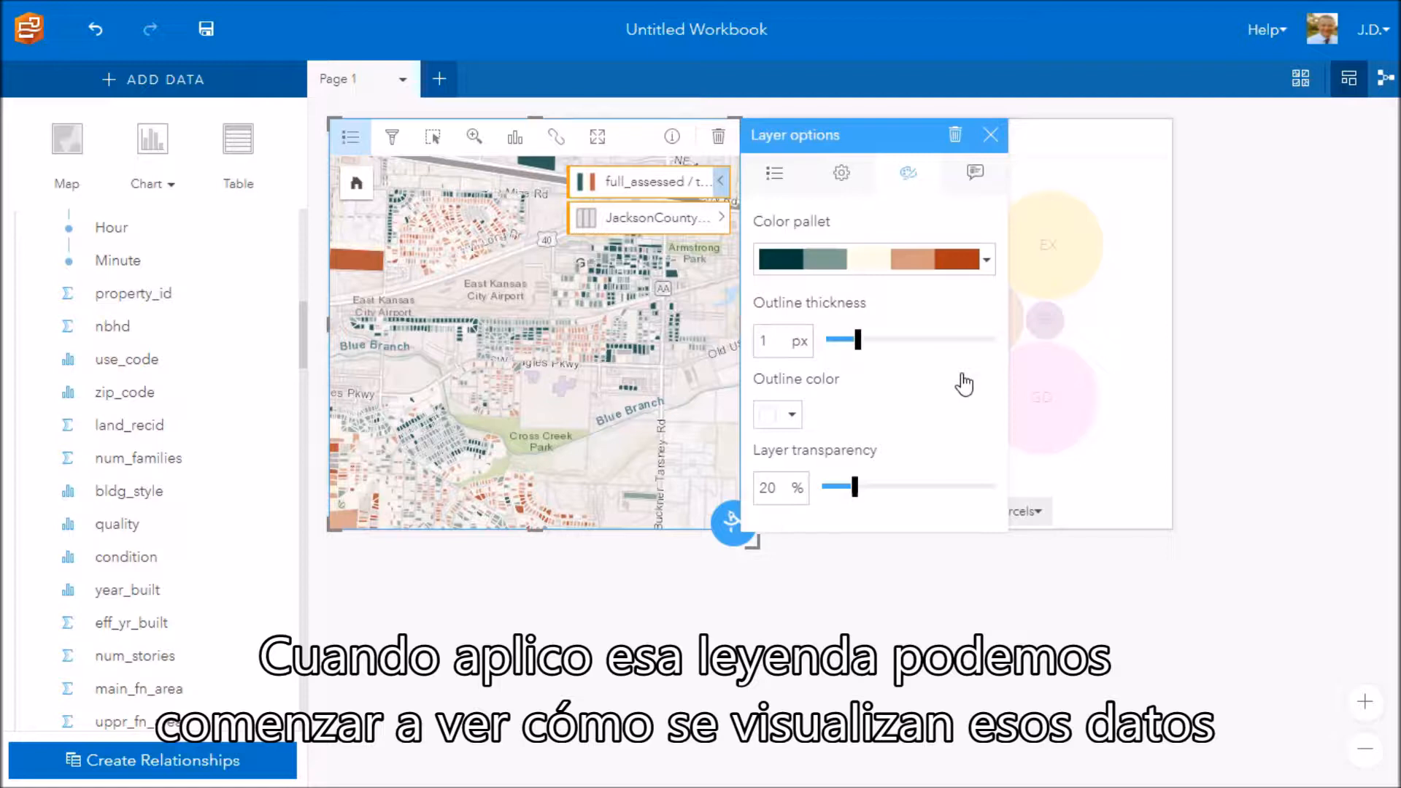
left_click(990, 138)
Examine the assessed value per square foot across the map's neighborhoods, comparing parcels in GD and AV condition
scroll(453, 516, "up", 1)
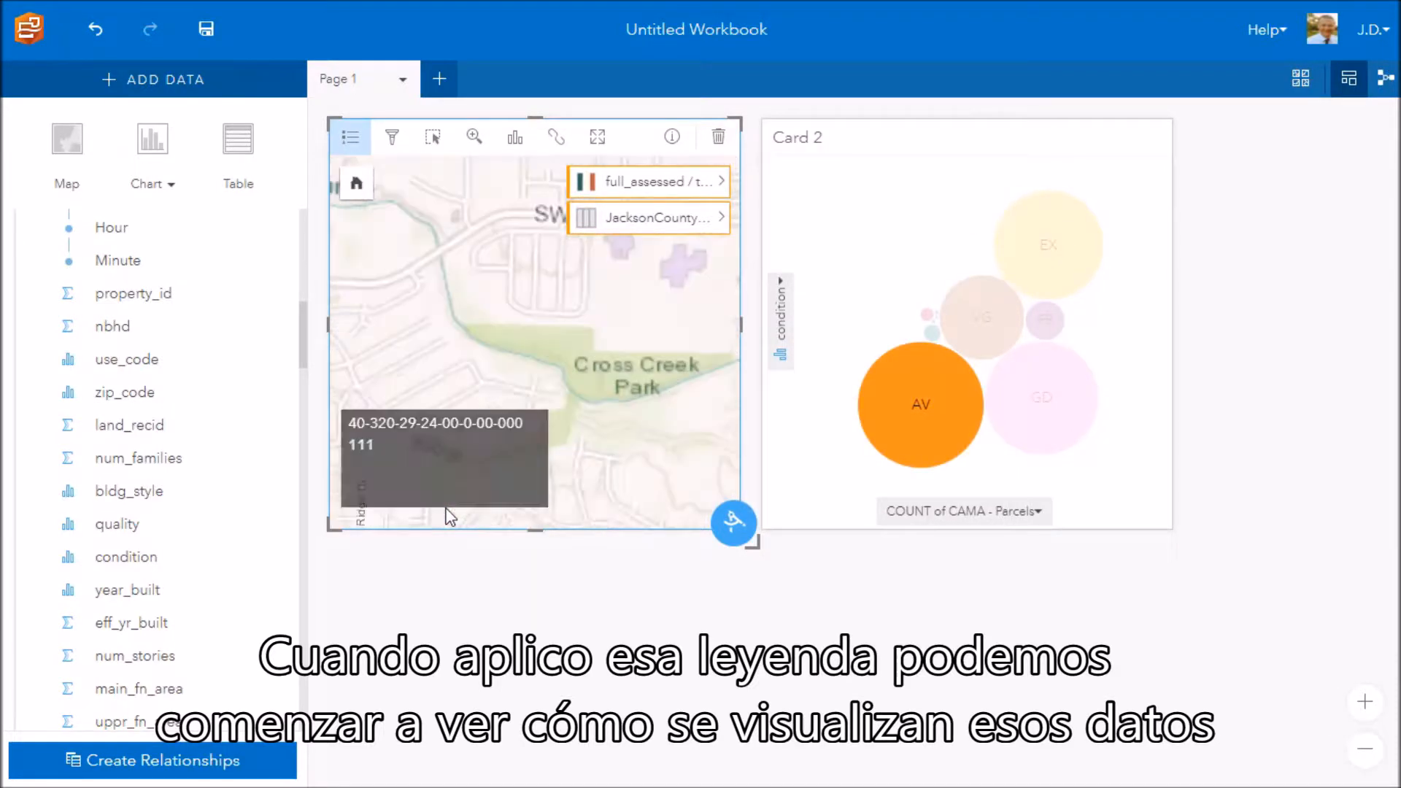
scroll(558, 344, "up", 1)
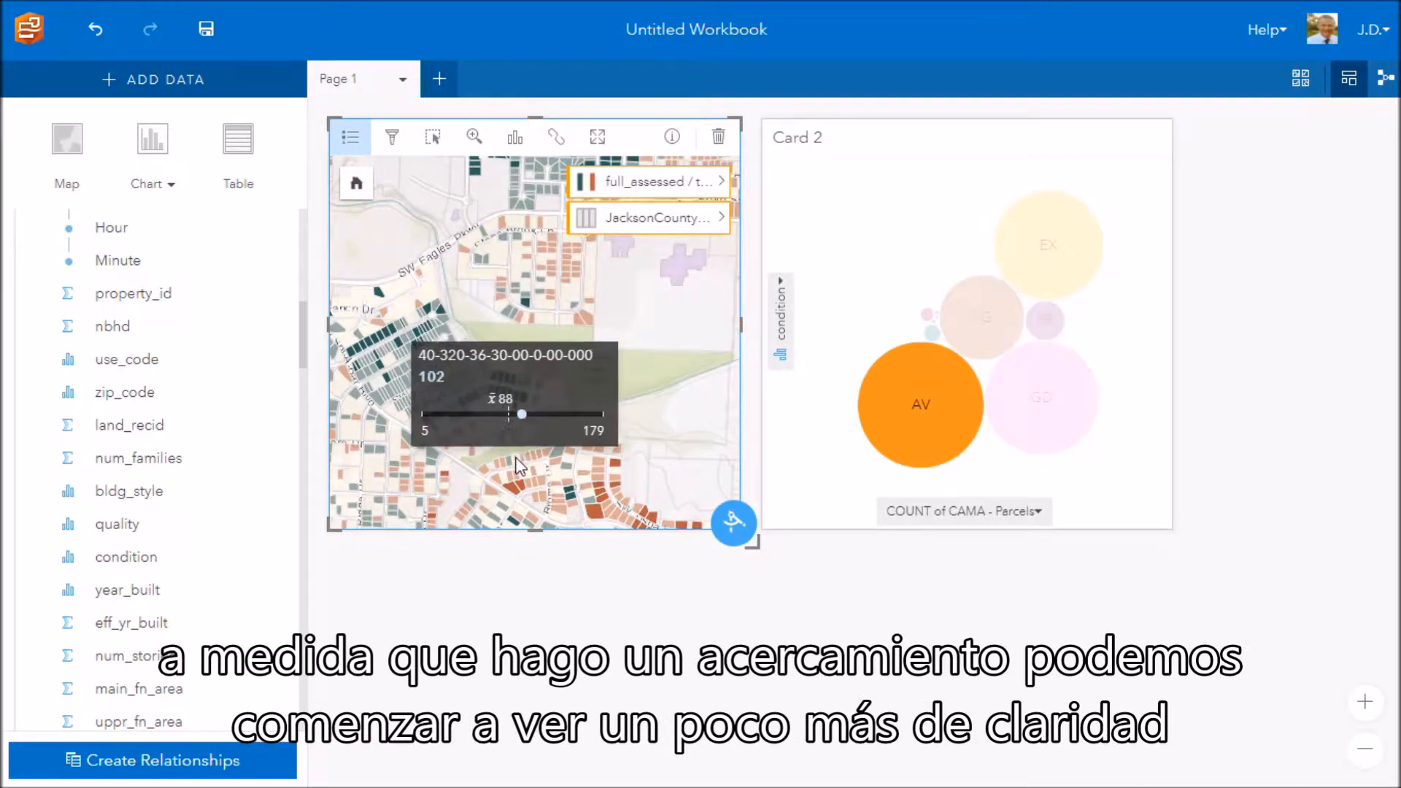
left_click_drag(520, 467, 571, 403)
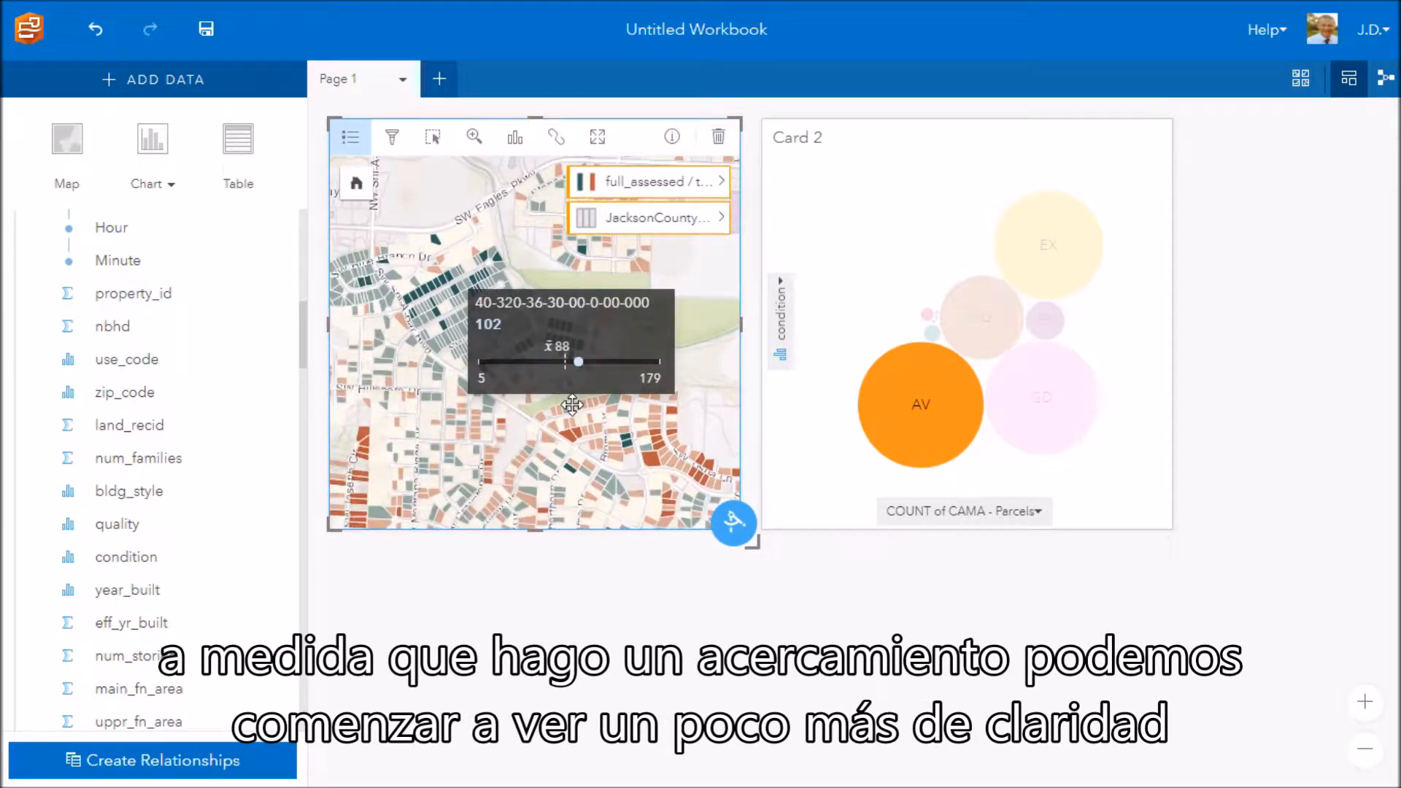
left_click_drag(612, 433, 376, 510)
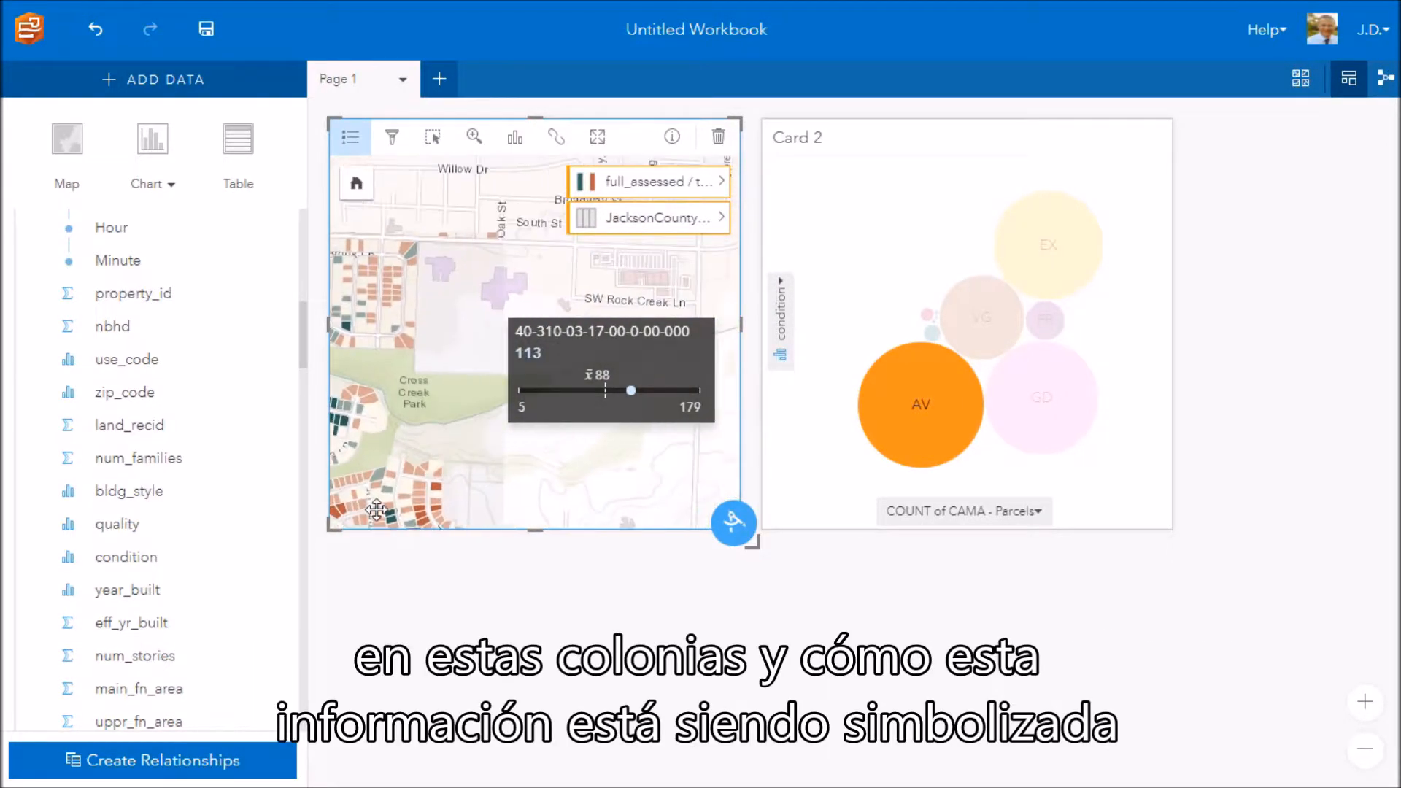
left_click_drag(392, 420, 515, 316)
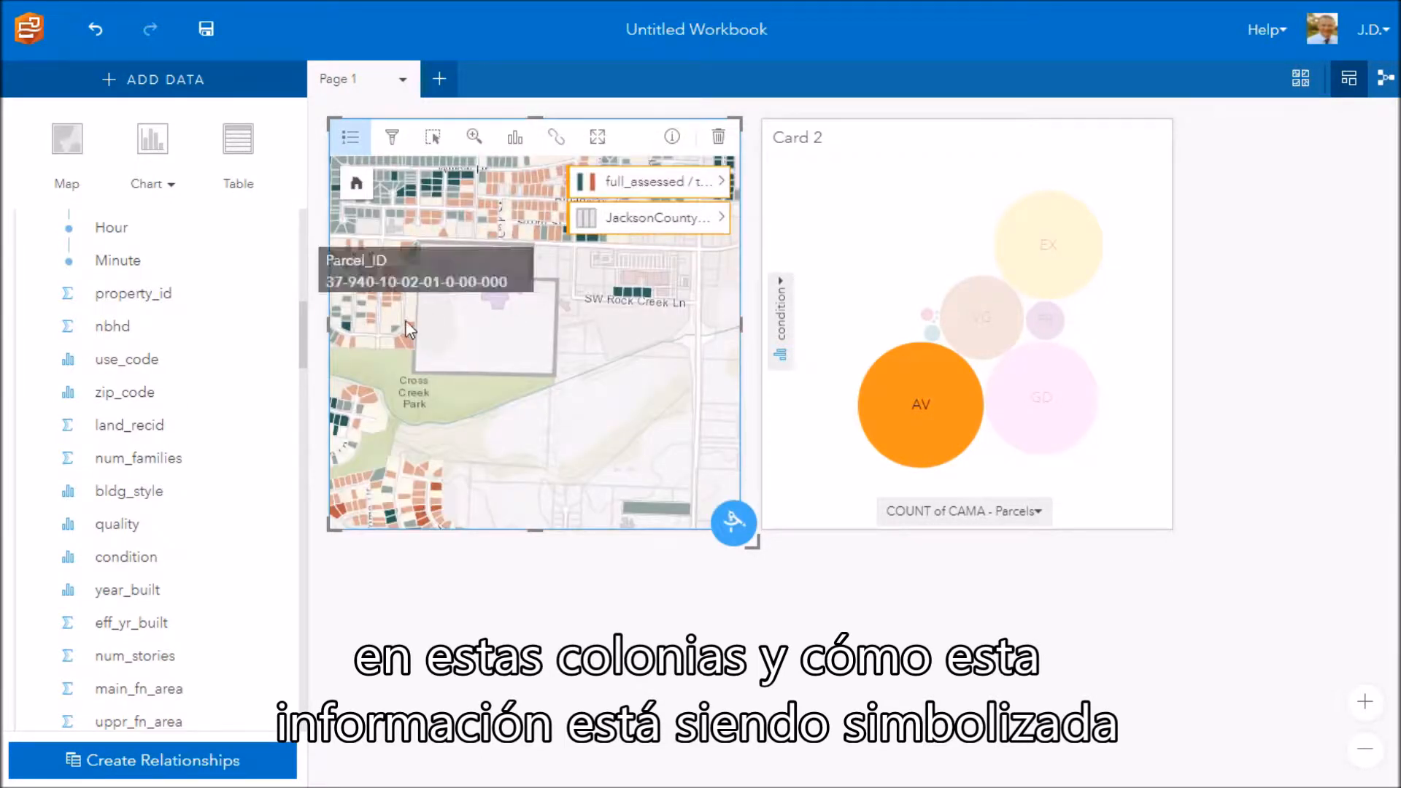
left_click_drag(412, 405, 428, 519)
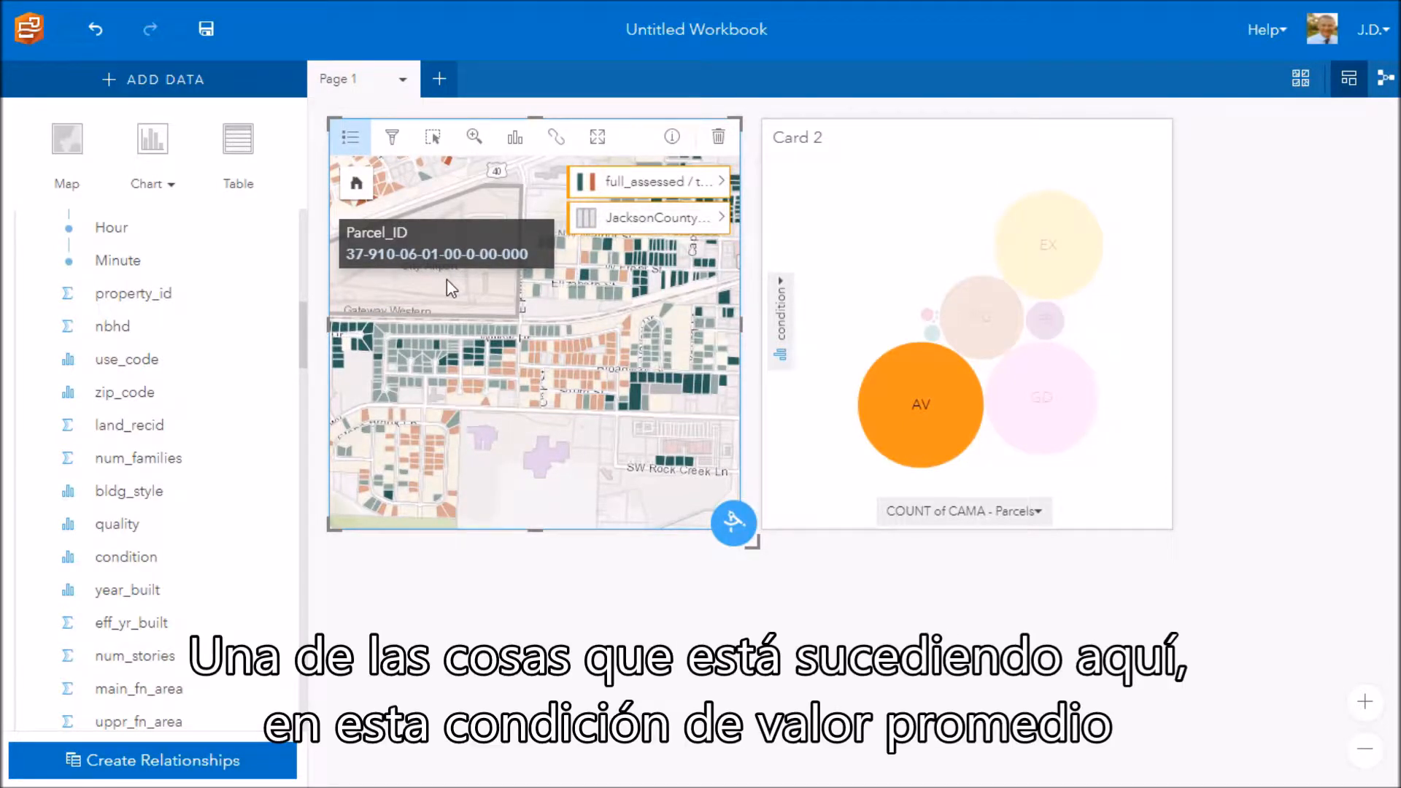
mouse_move(924, 362)
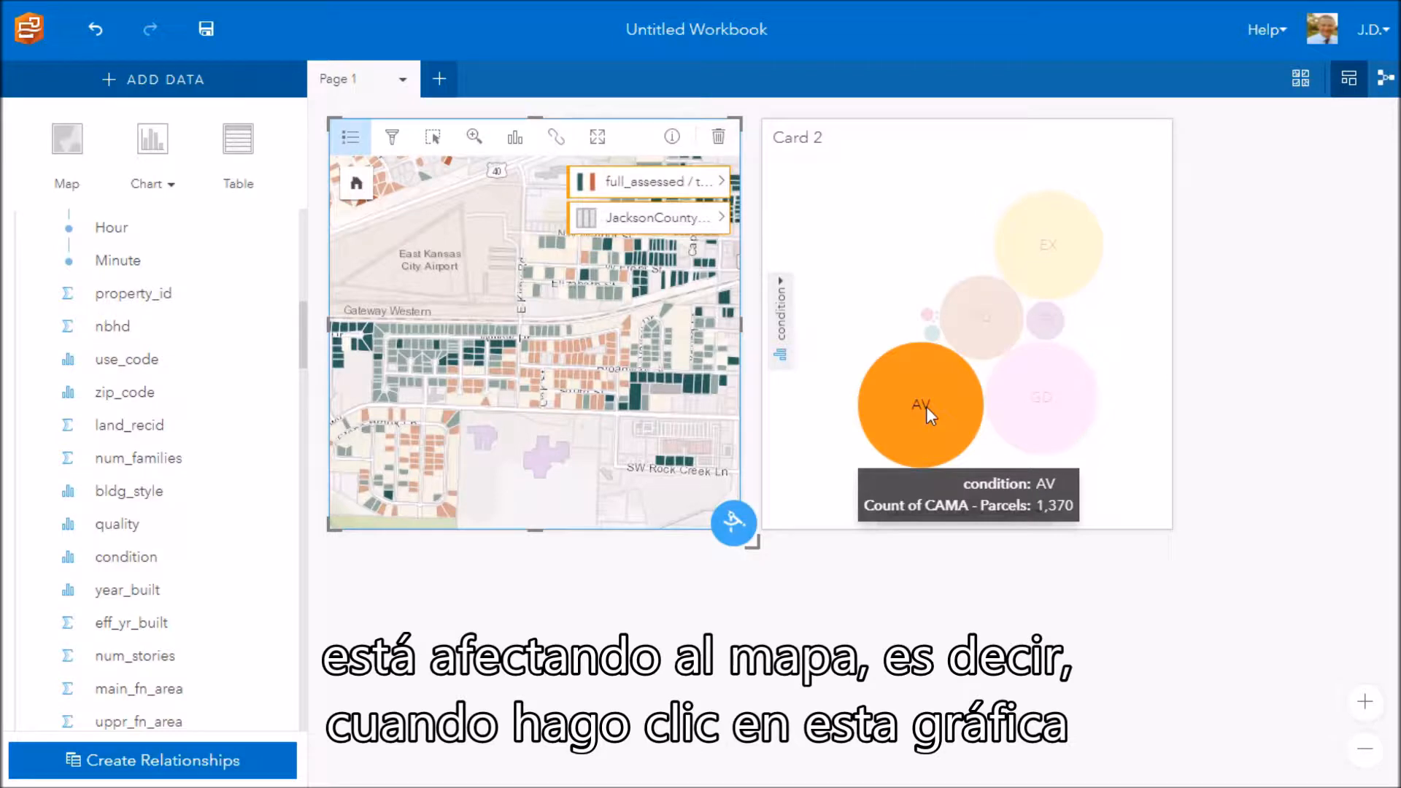
left_click(1073, 403)
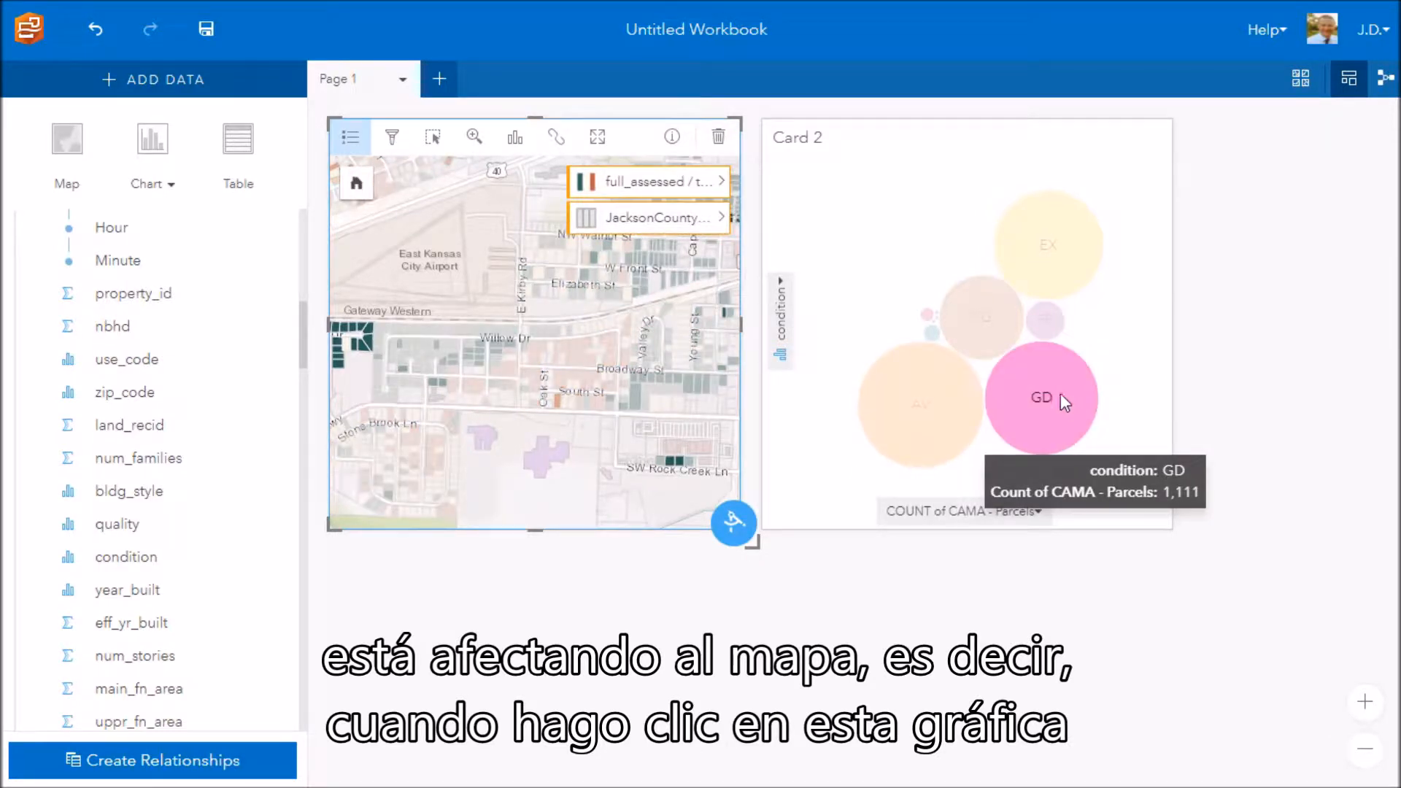
left_click(944, 402)
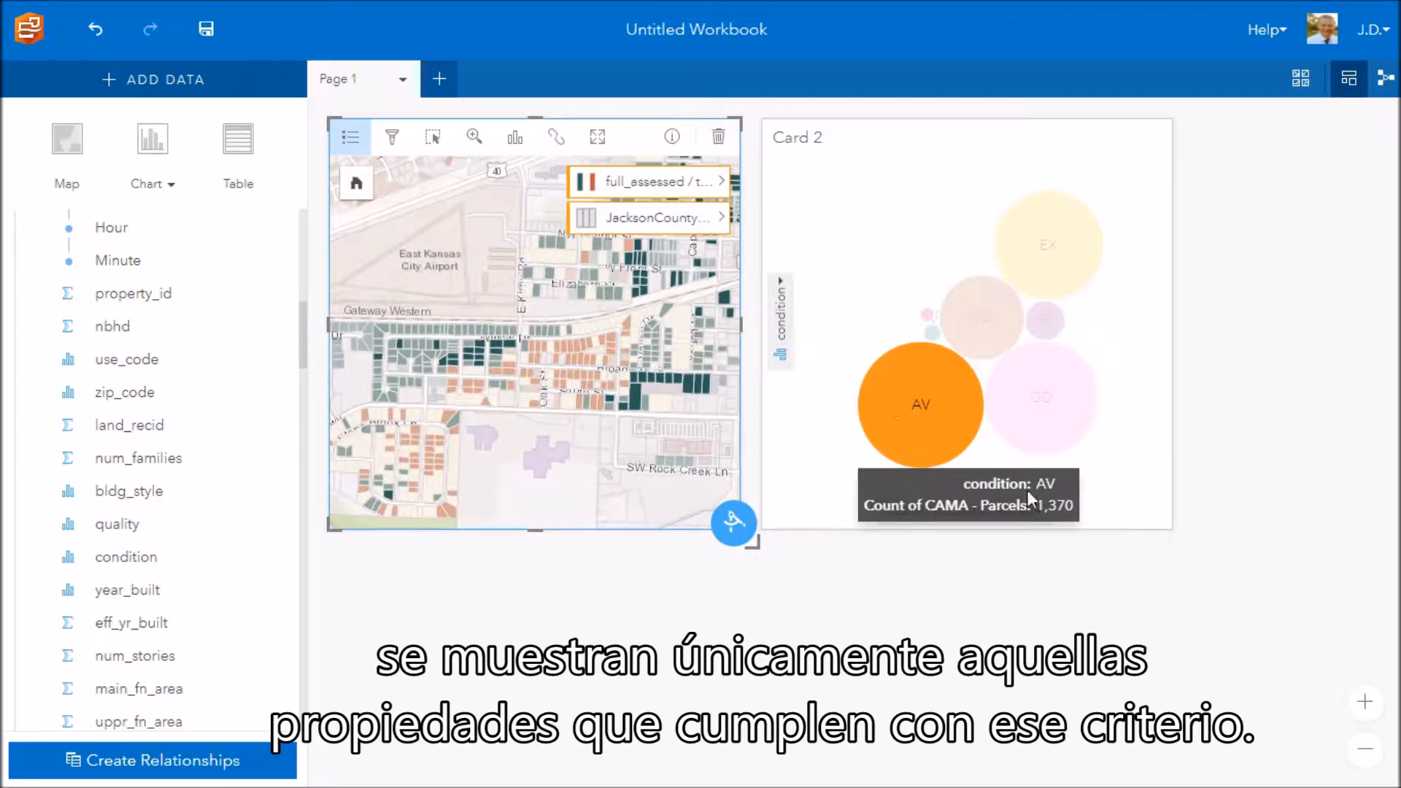
Change the bubble chart's grouping field to quality, and switch it again to roof_type
left_click(782, 306)
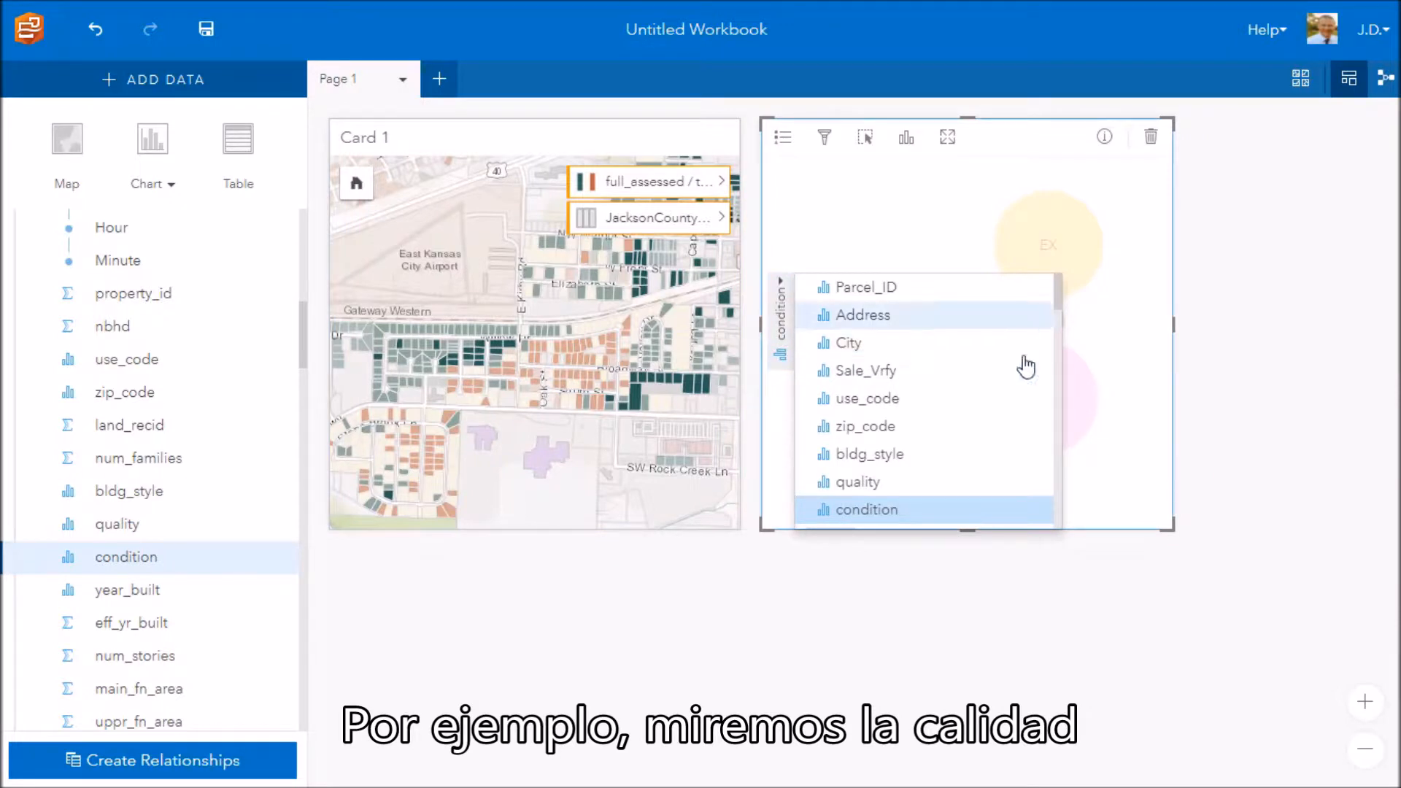
left_click(868, 483)
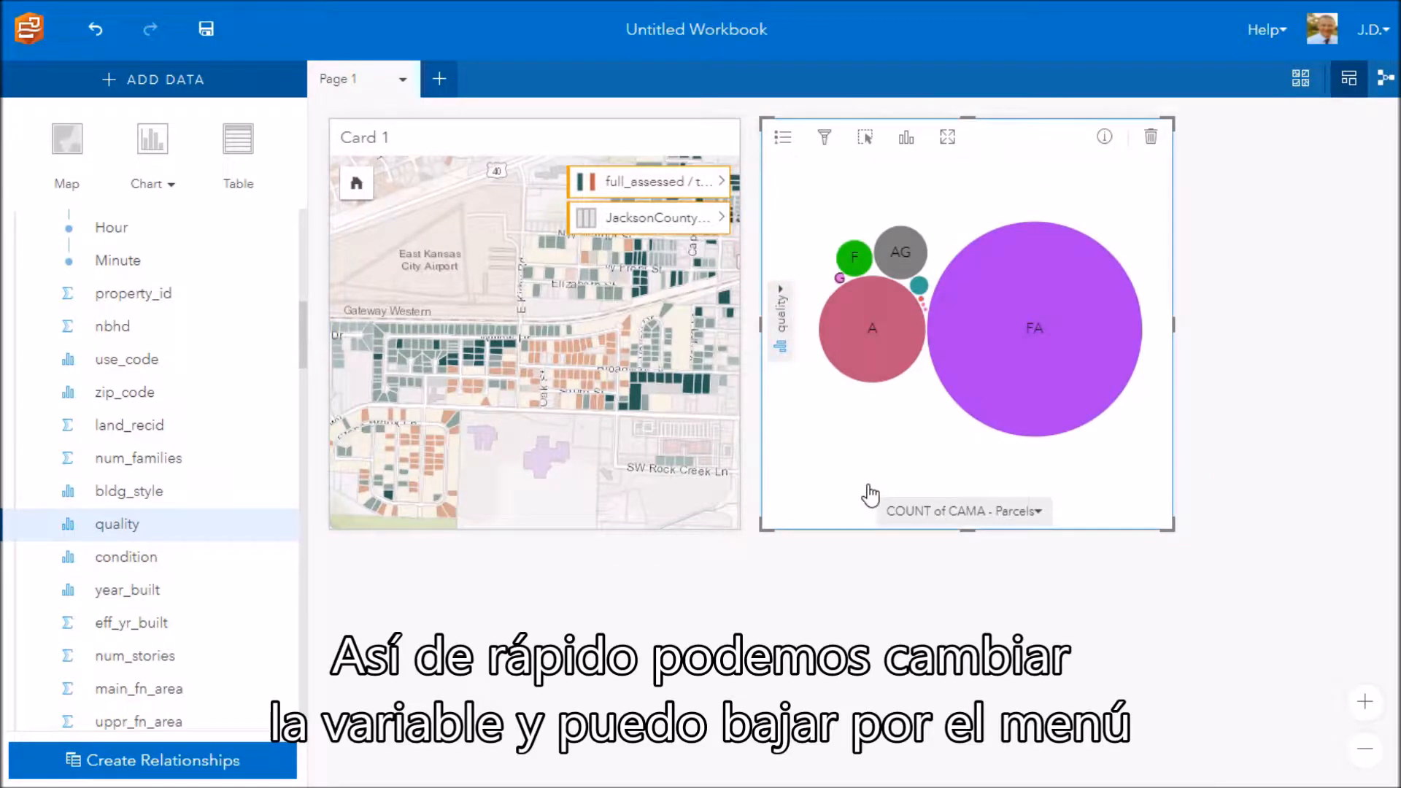
left_click(779, 300)
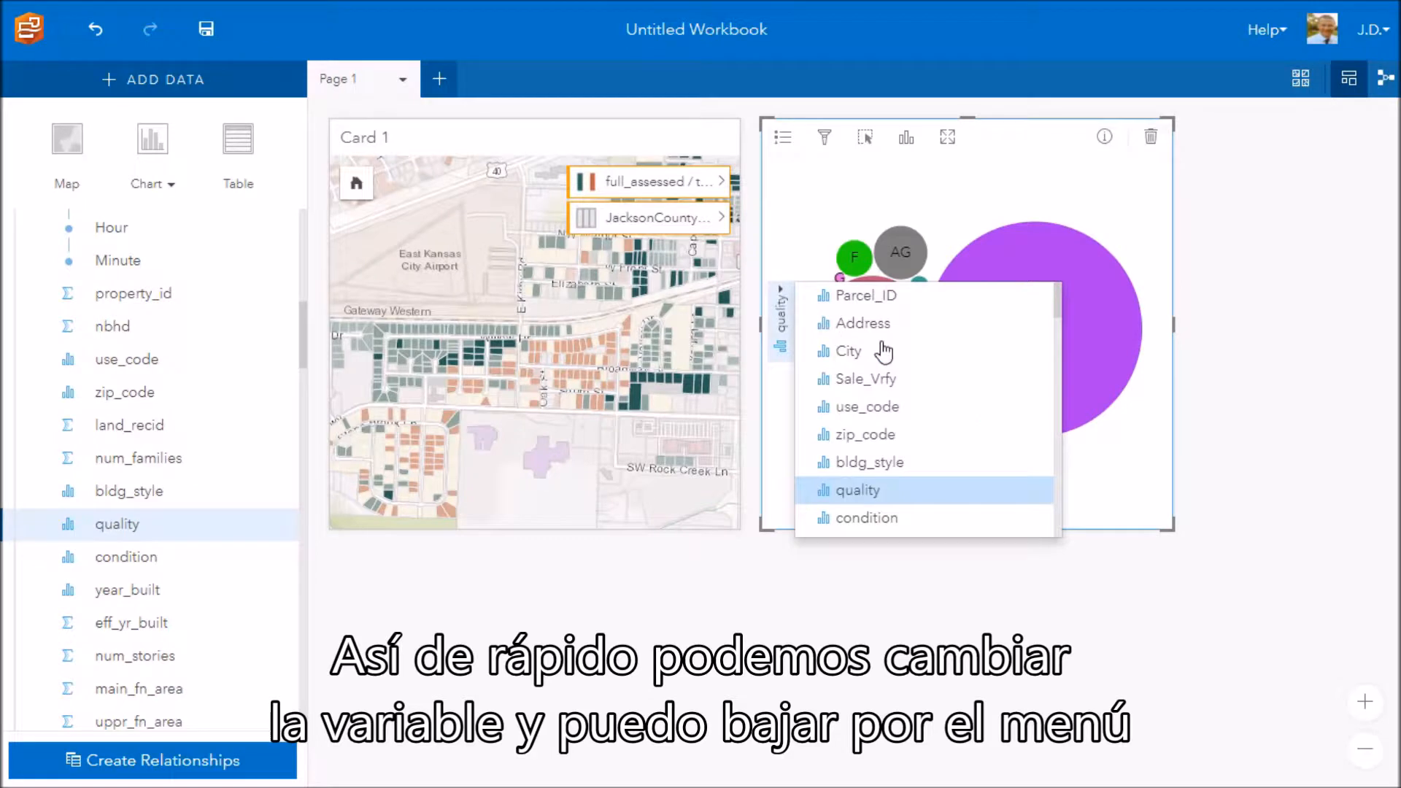
scroll(979, 442, "down", 5)
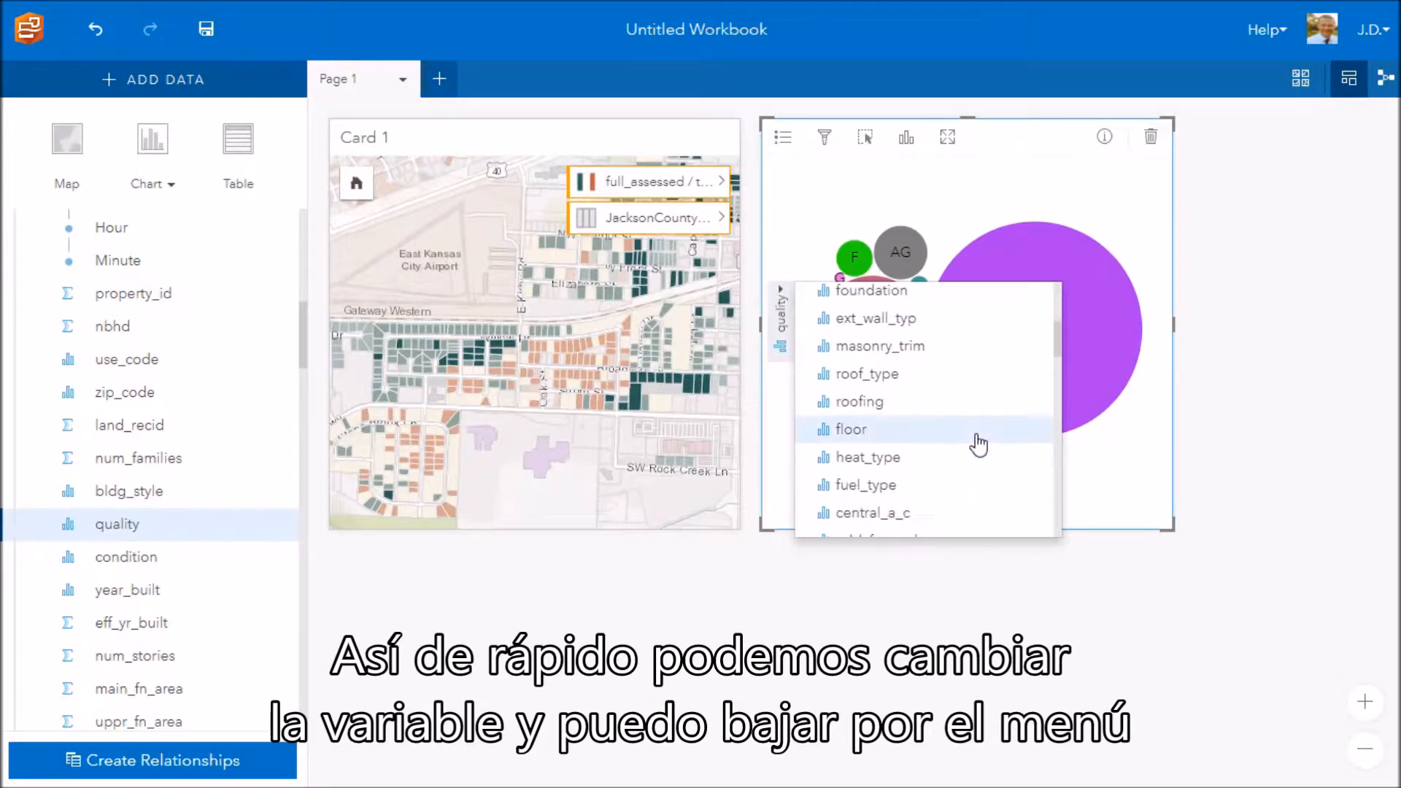
left_click(878, 378)
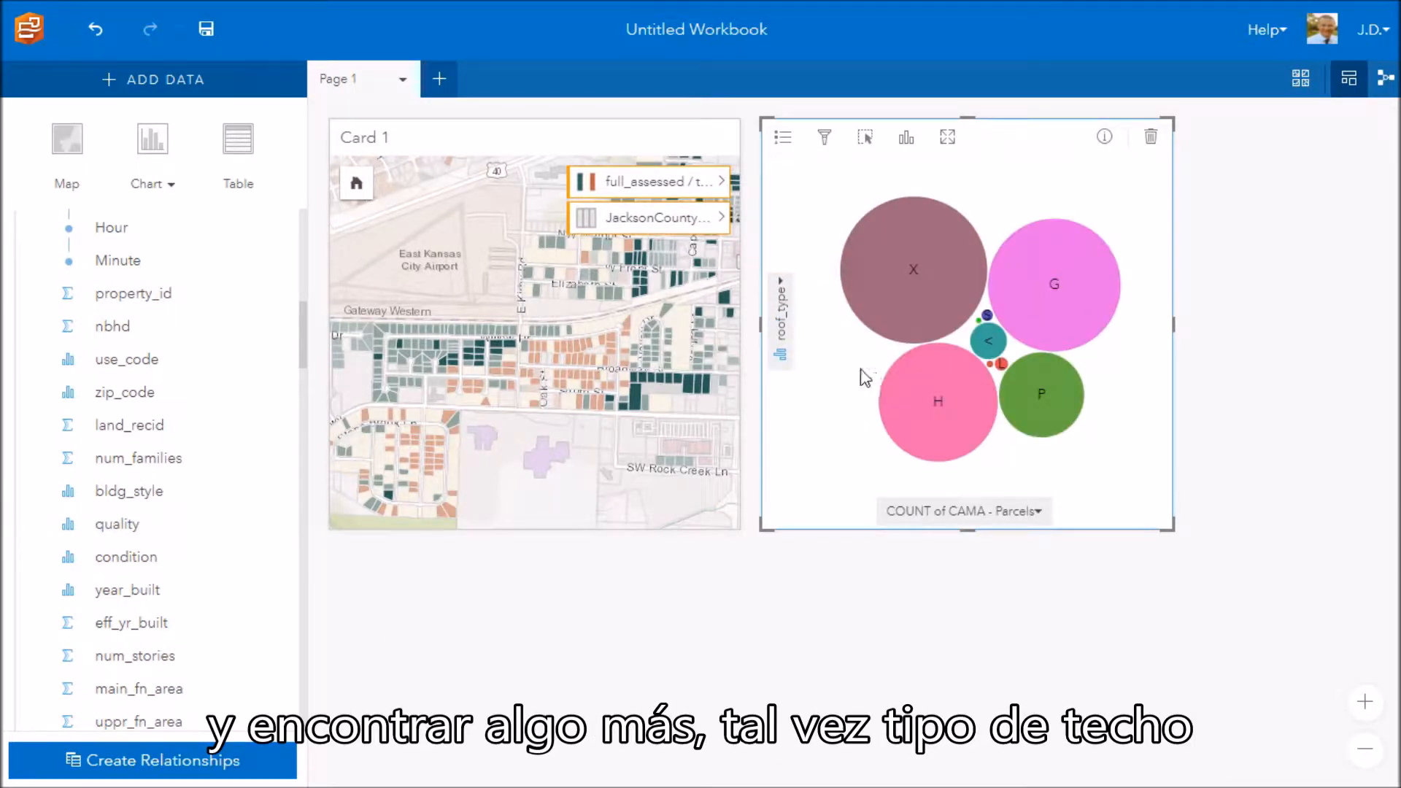
Group the bubble chart by the pool_count field instead of roof_type
left_click(786, 299)
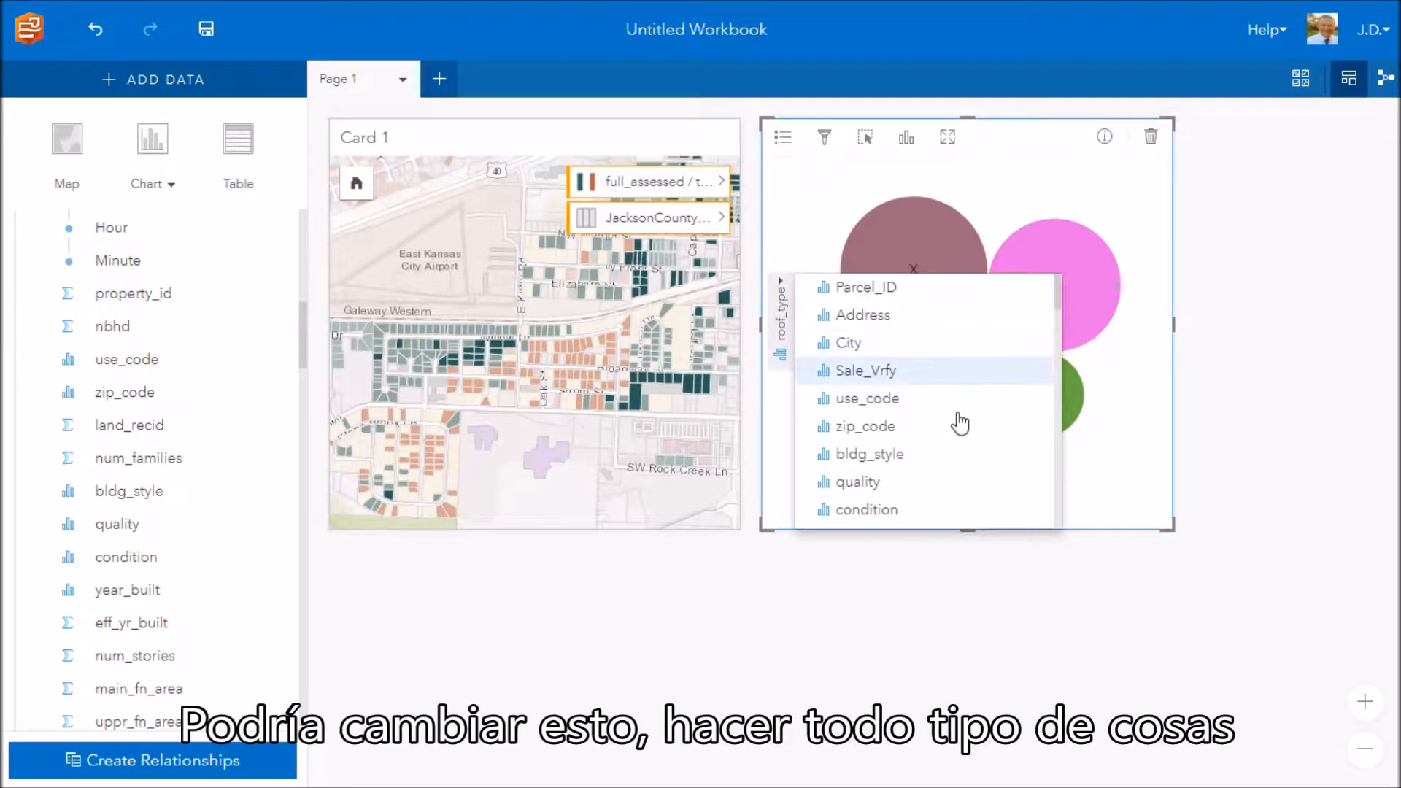
scroll(966, 442, "down", 4)
scroll(966, 441, "down", 2)
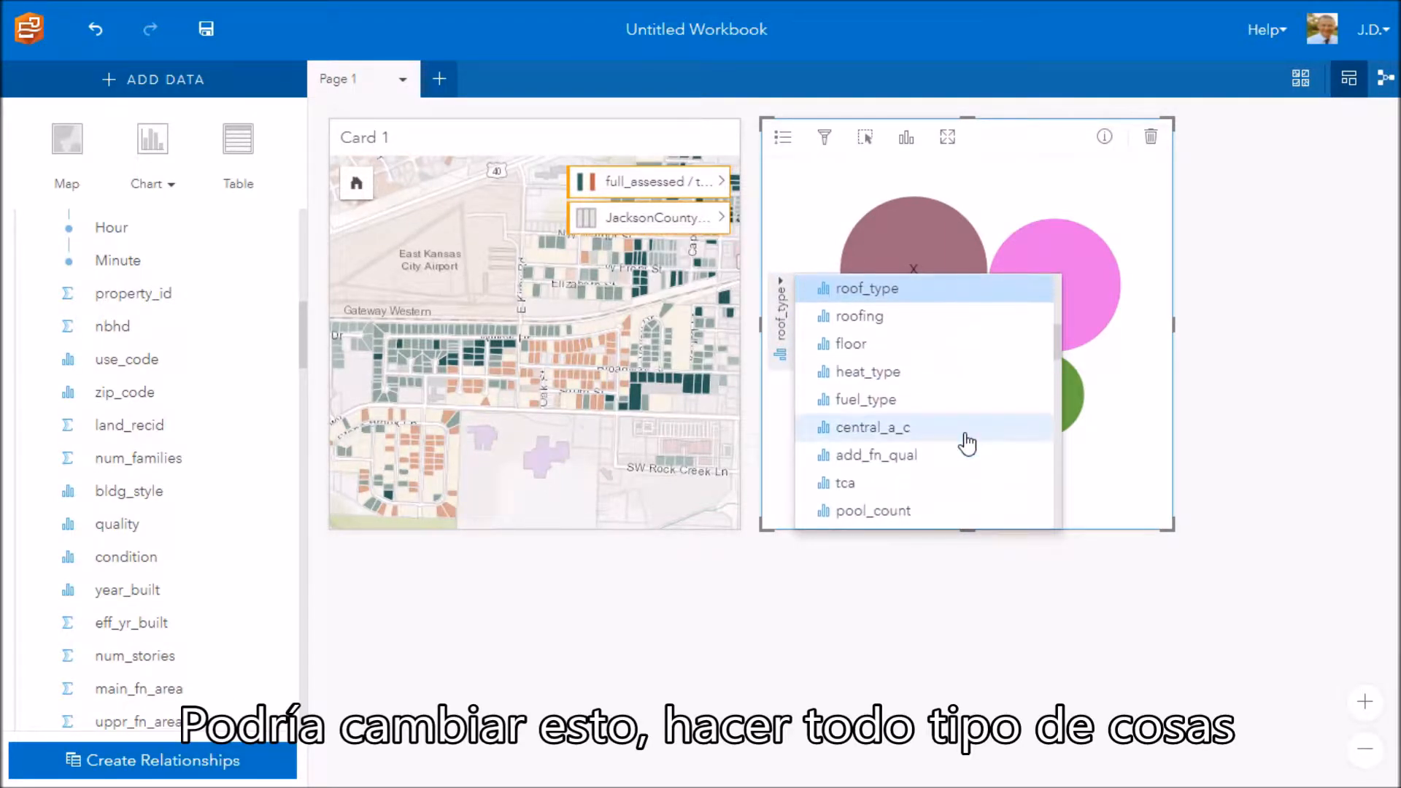
scroll(968, 443, "down", 2)
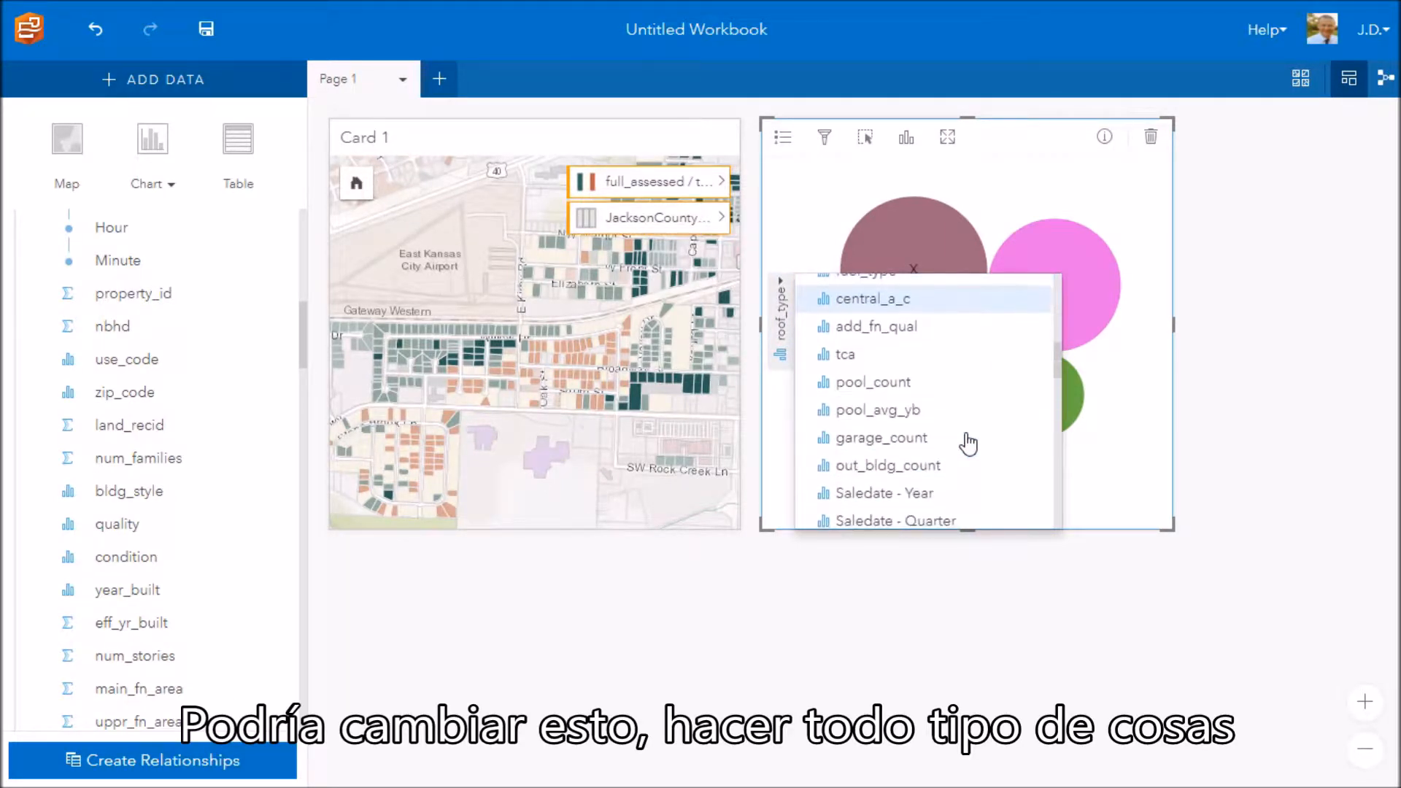
left_click(908, 398)
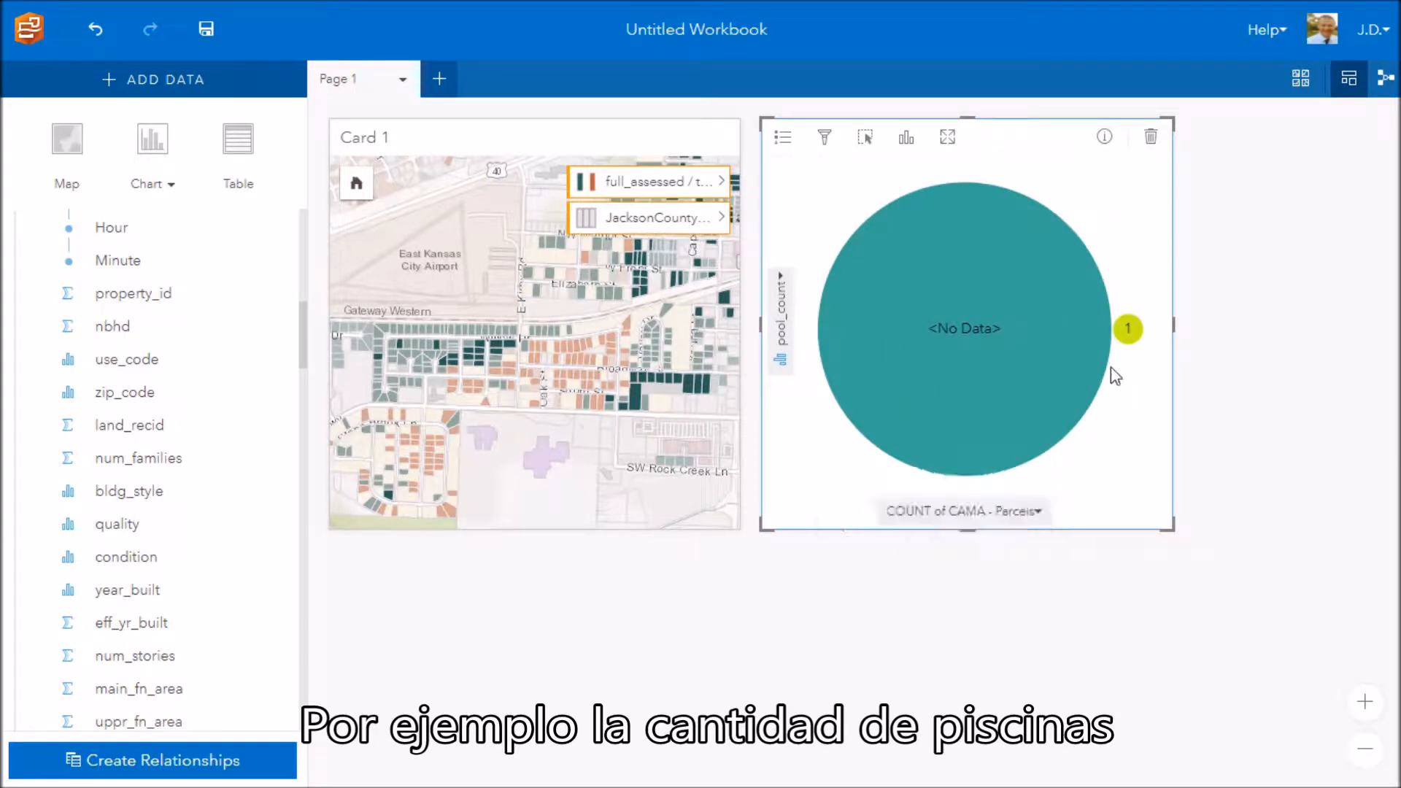
Set the bubble chart's grouping field back to condition
left_click(782, 320)
left_click_drag(1059, 300, 1063, 327)
left_click(851, 338)
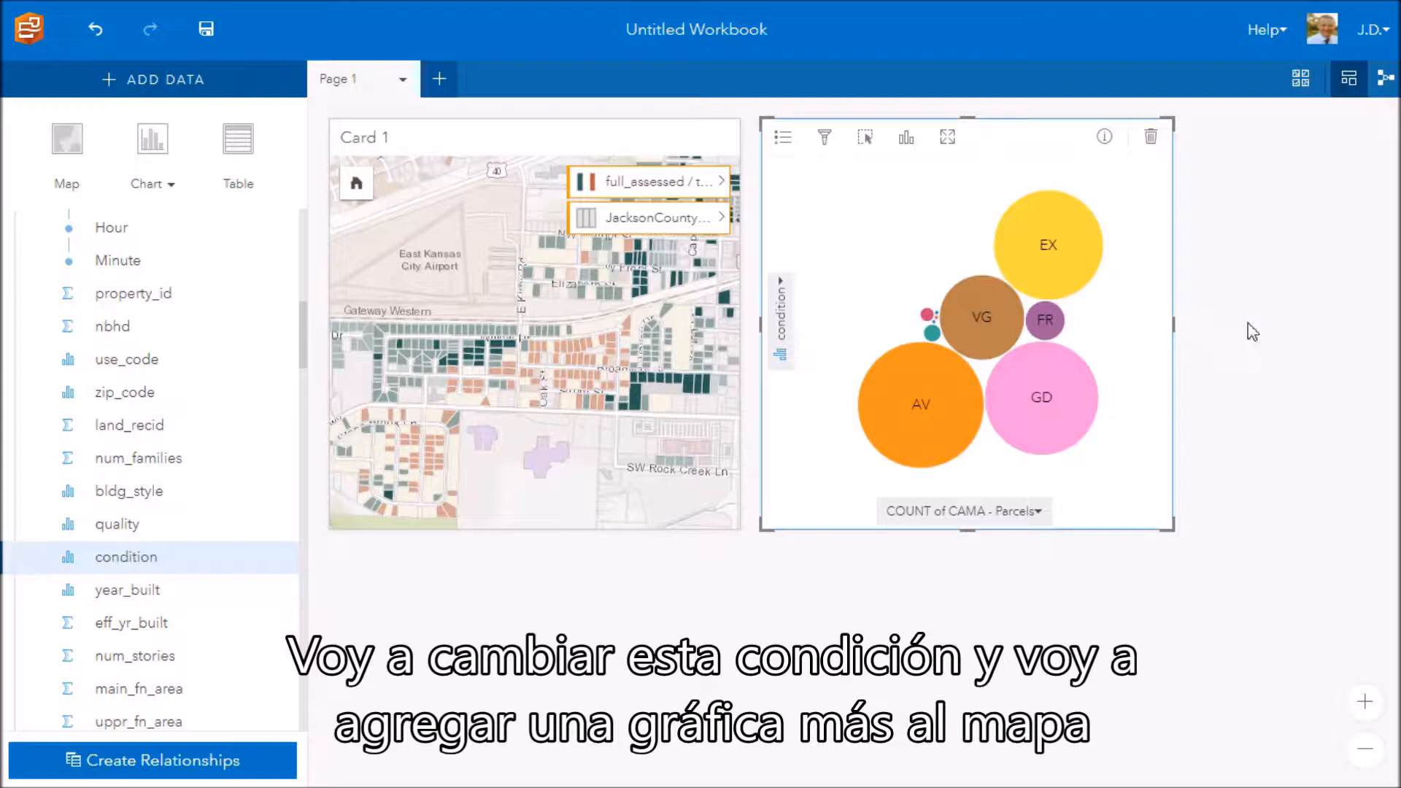
Find the num_stories field in the joined dataset and change its field type to String
scroll(146, 635, "up", 2)
scroll(146, 638, "up", 2)
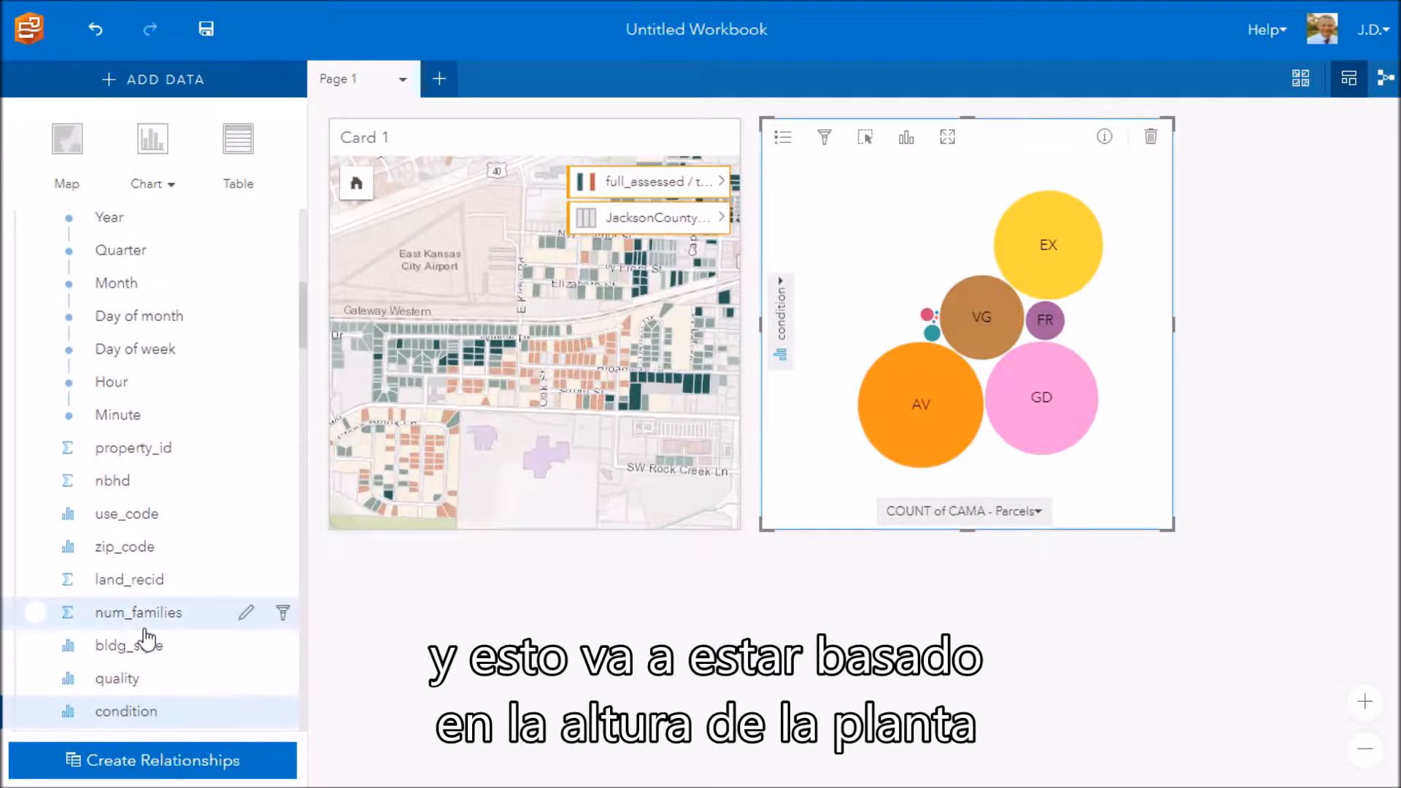
scroll(146, 638, "down", 8)
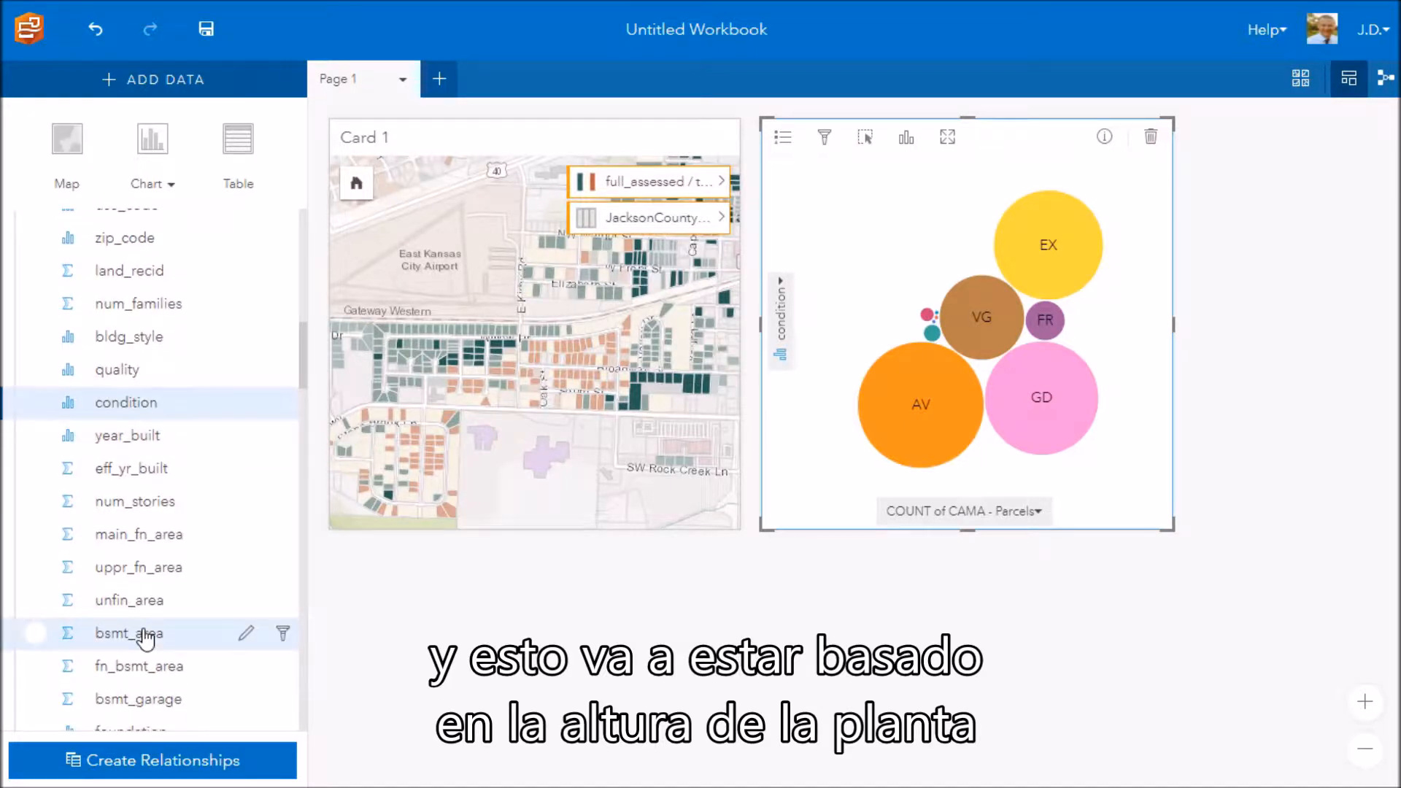
scroll(146, 636, "up", 1)
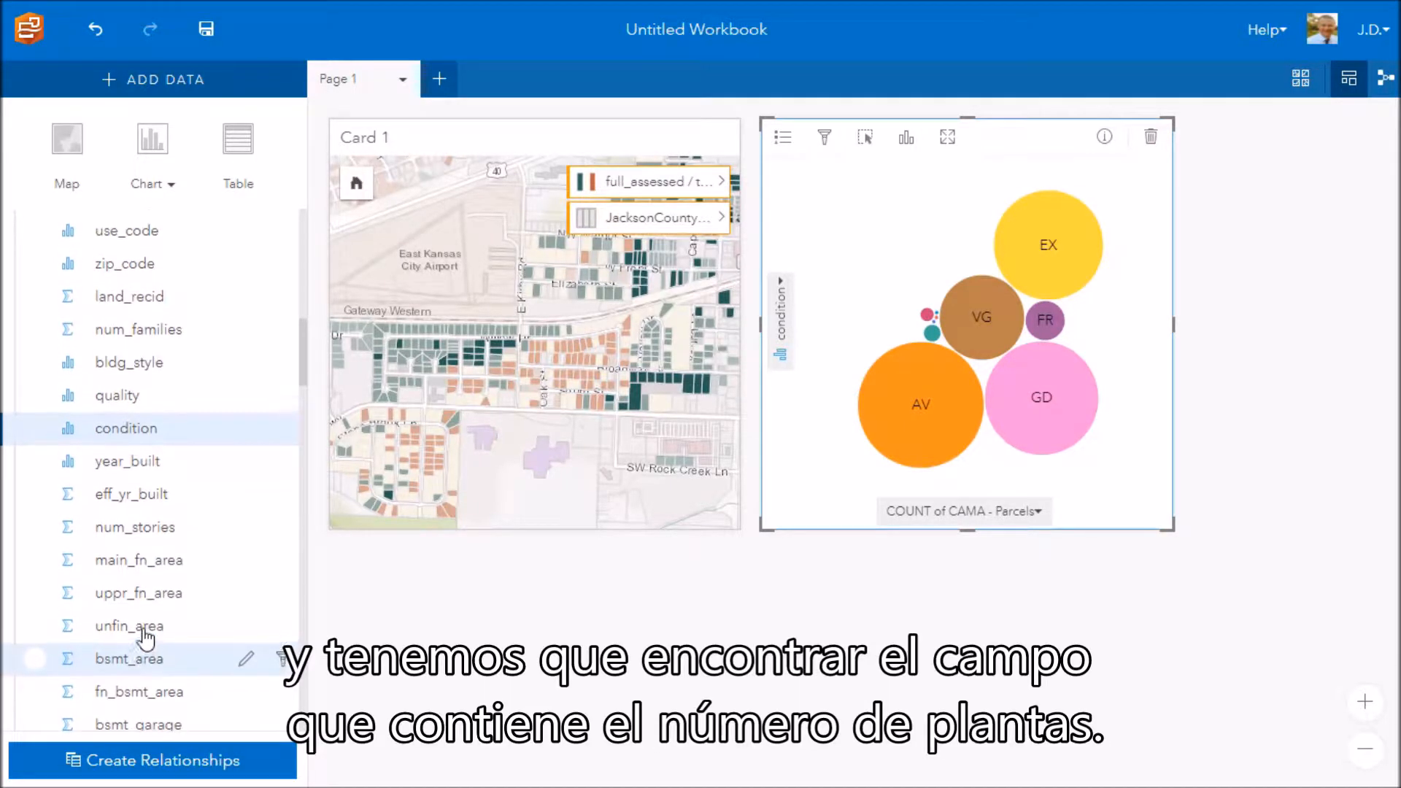
scroll(138, 581, "up", 2)
scroll(135, 565, "up", 3)
scroll(135, 566, "down", 8)
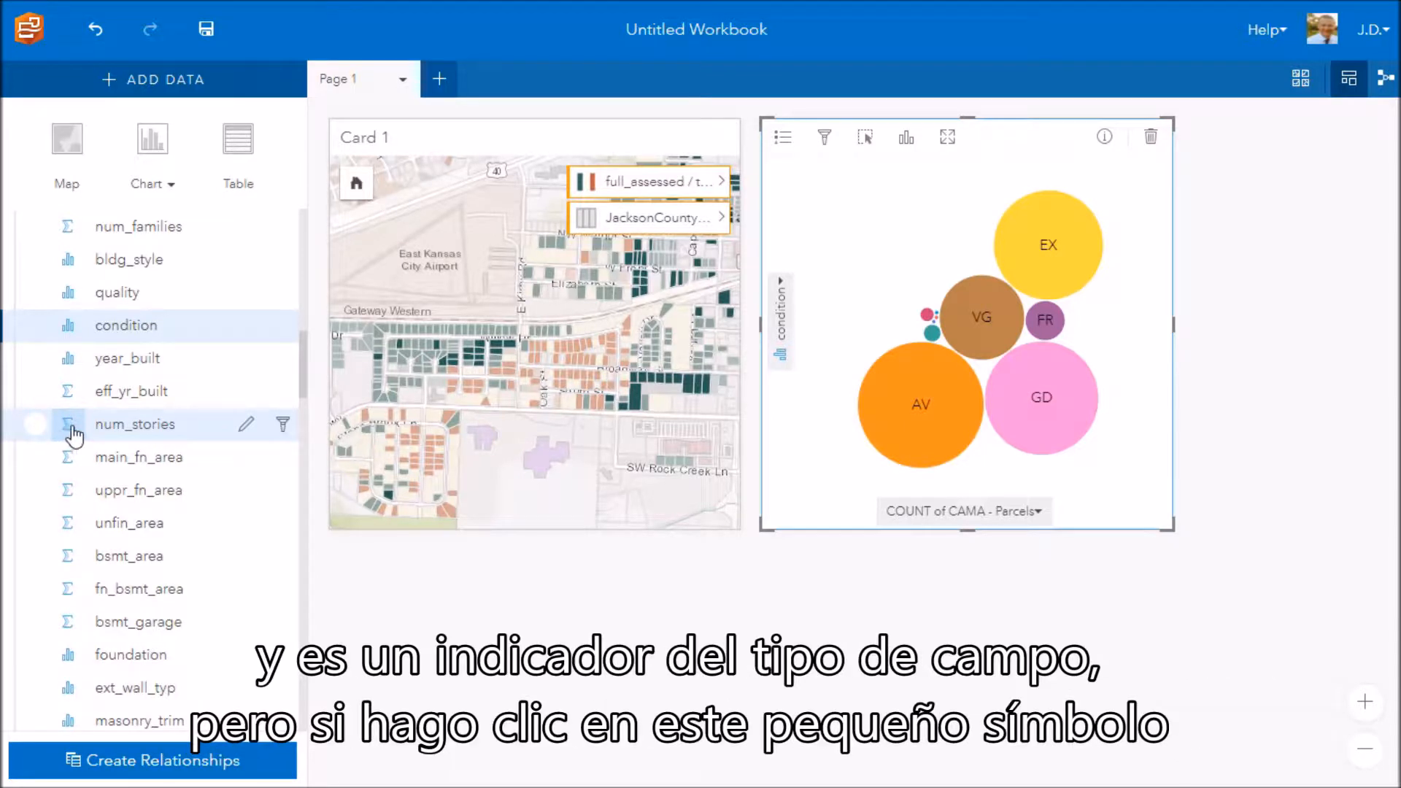
left_click(119, 432)
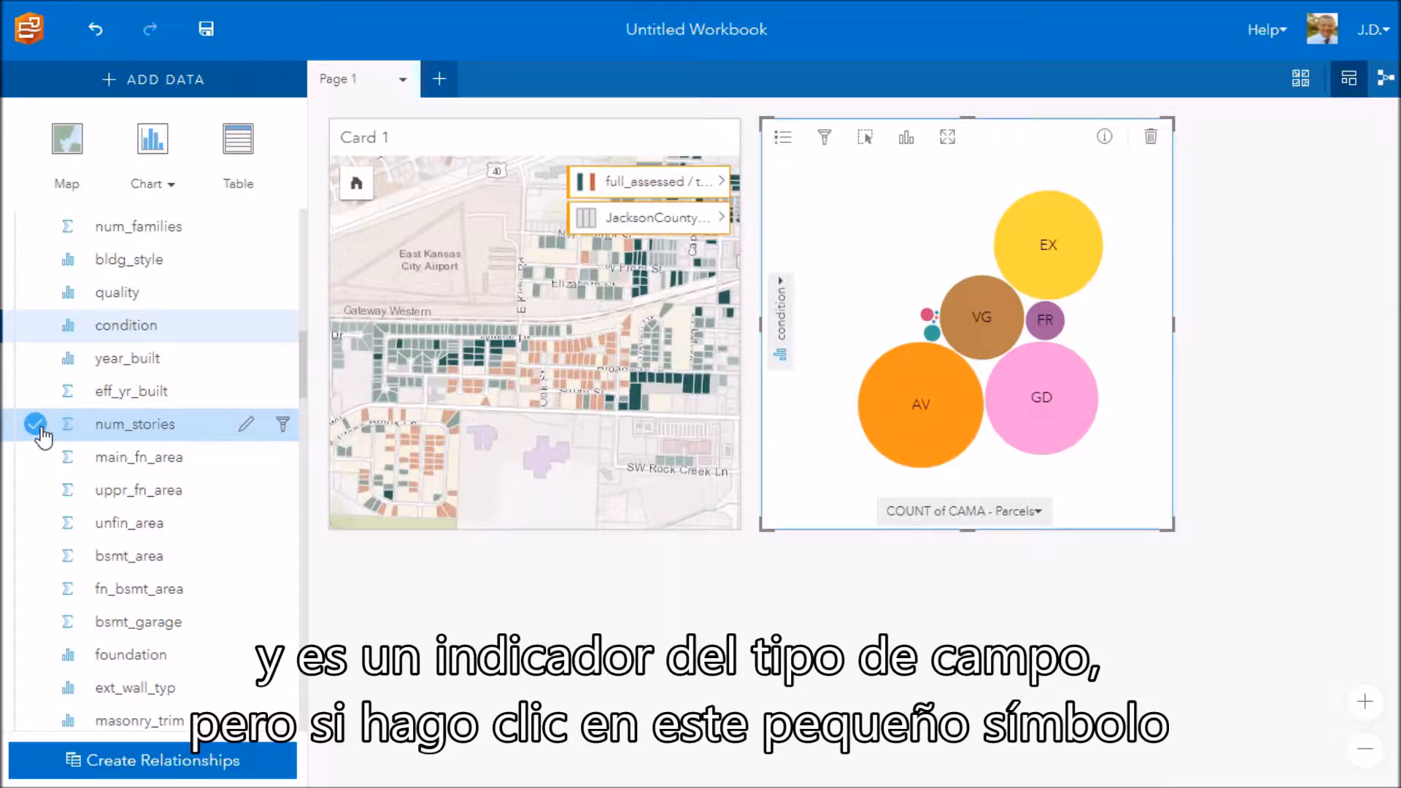
left_click(70, 426)
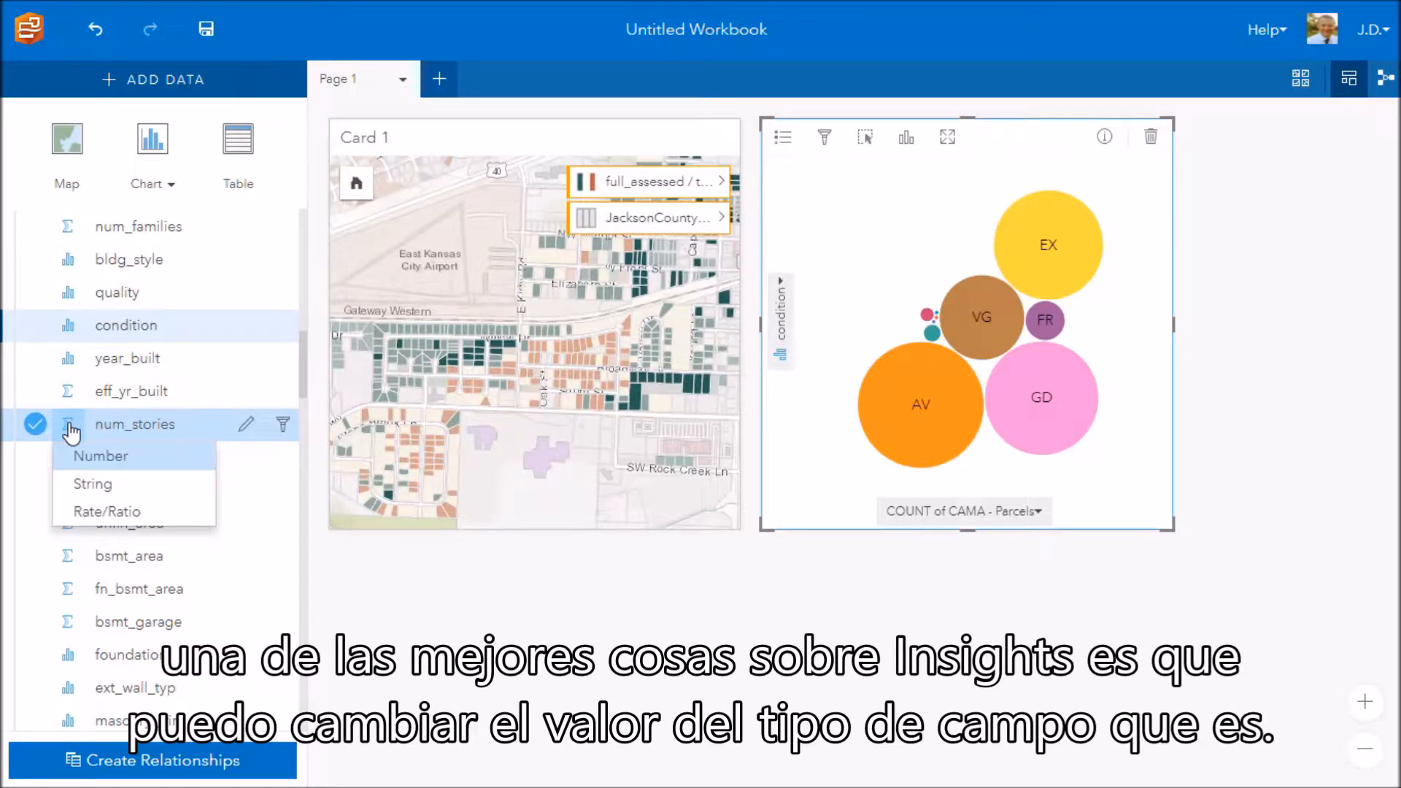
left_click(85, 486)
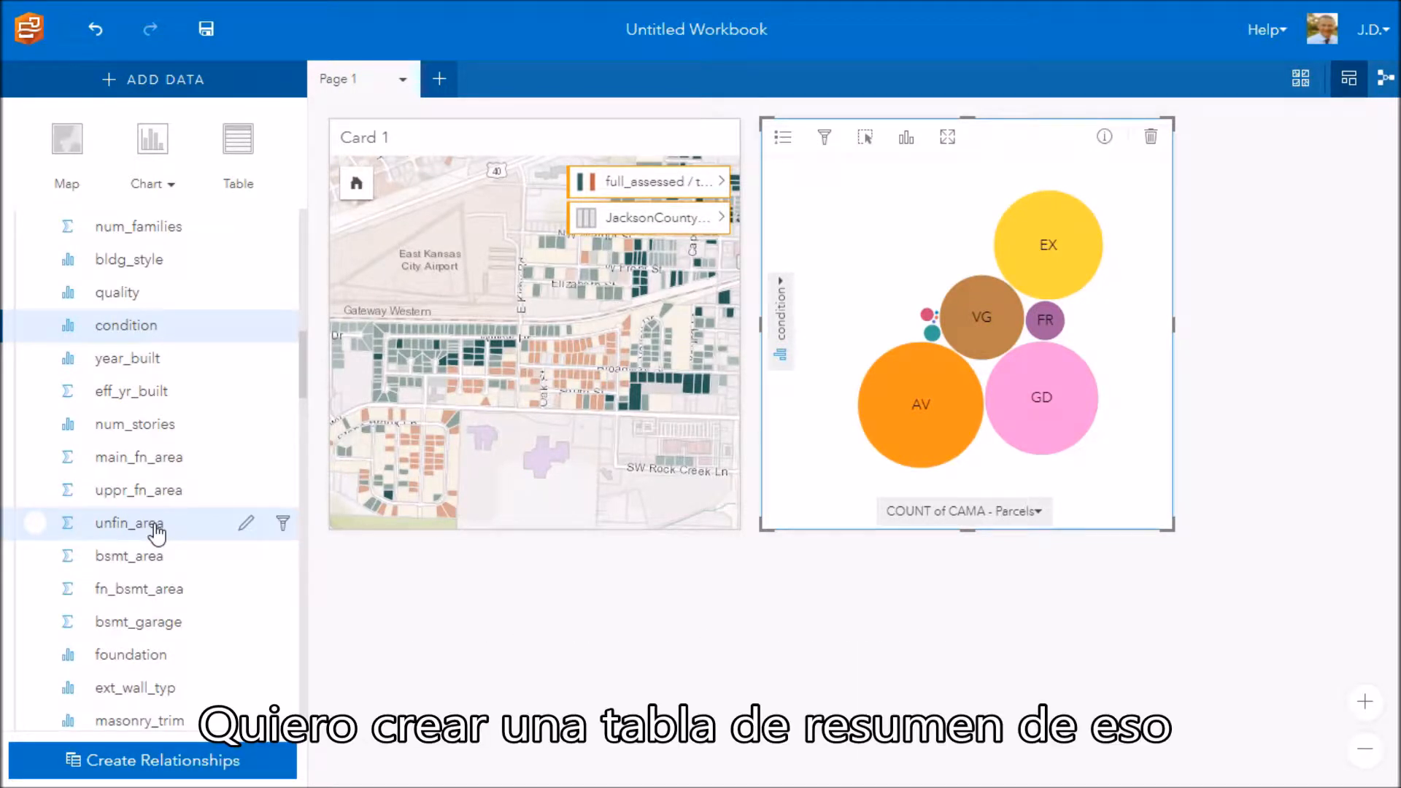
Create a column chart card from the num_stories and condition fields together, placed beside the bubble chart
scroll(156, 534, "up", 5)
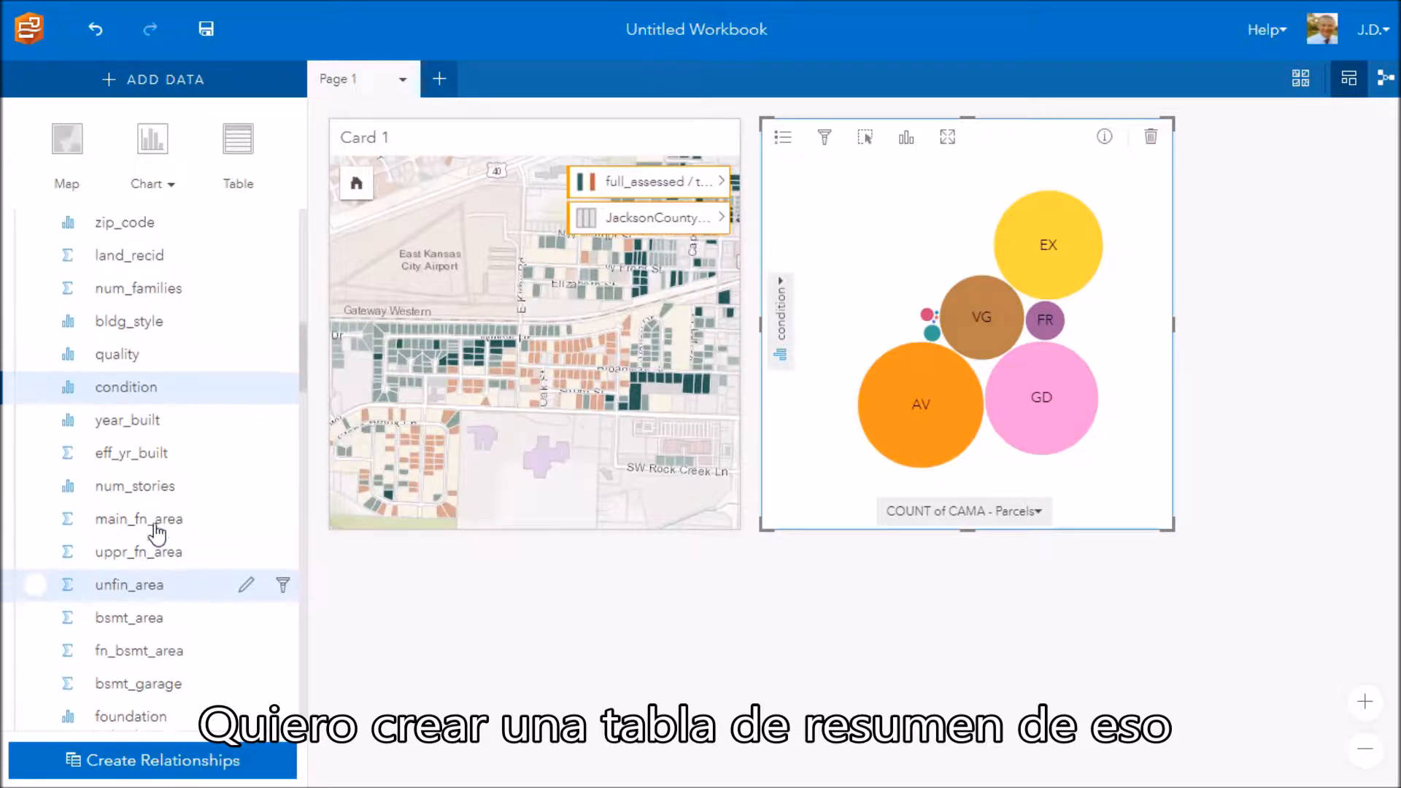
scroll(157, 535, "down", 3)
scroll(157, 535, "down", 2)
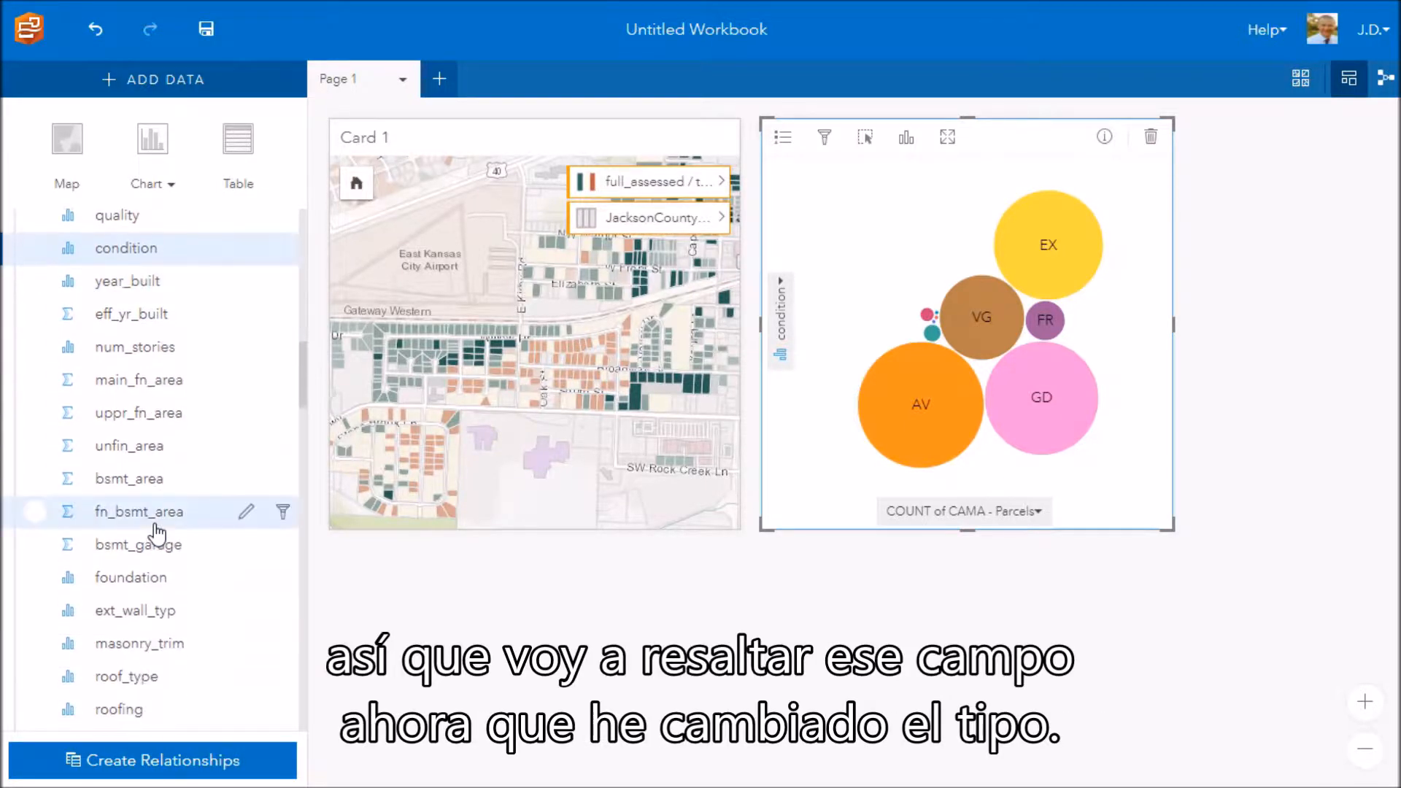
scroll(161, 511, "down", 1)
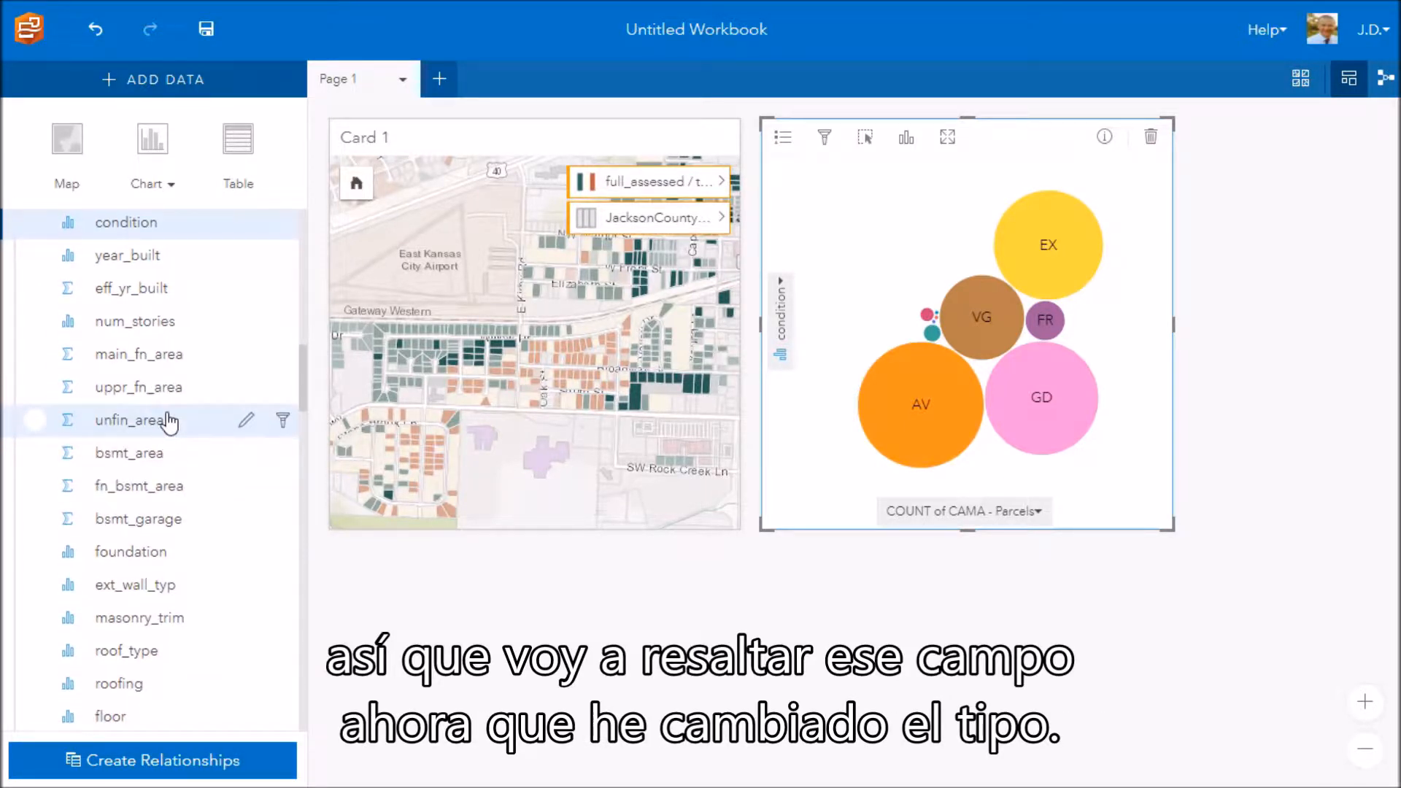
scroll(169, 422, "down", 3)
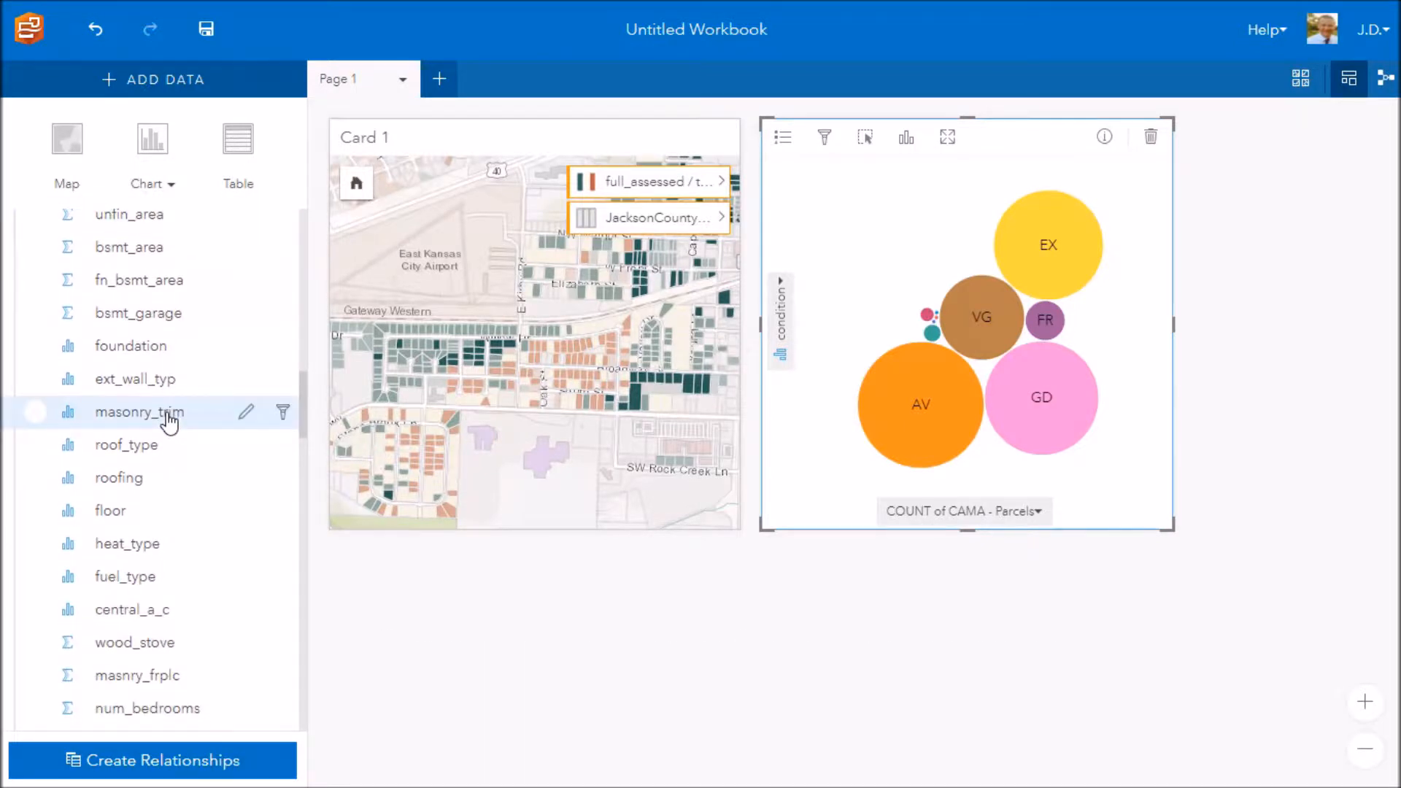
scroll(168, 409, "up", 5)
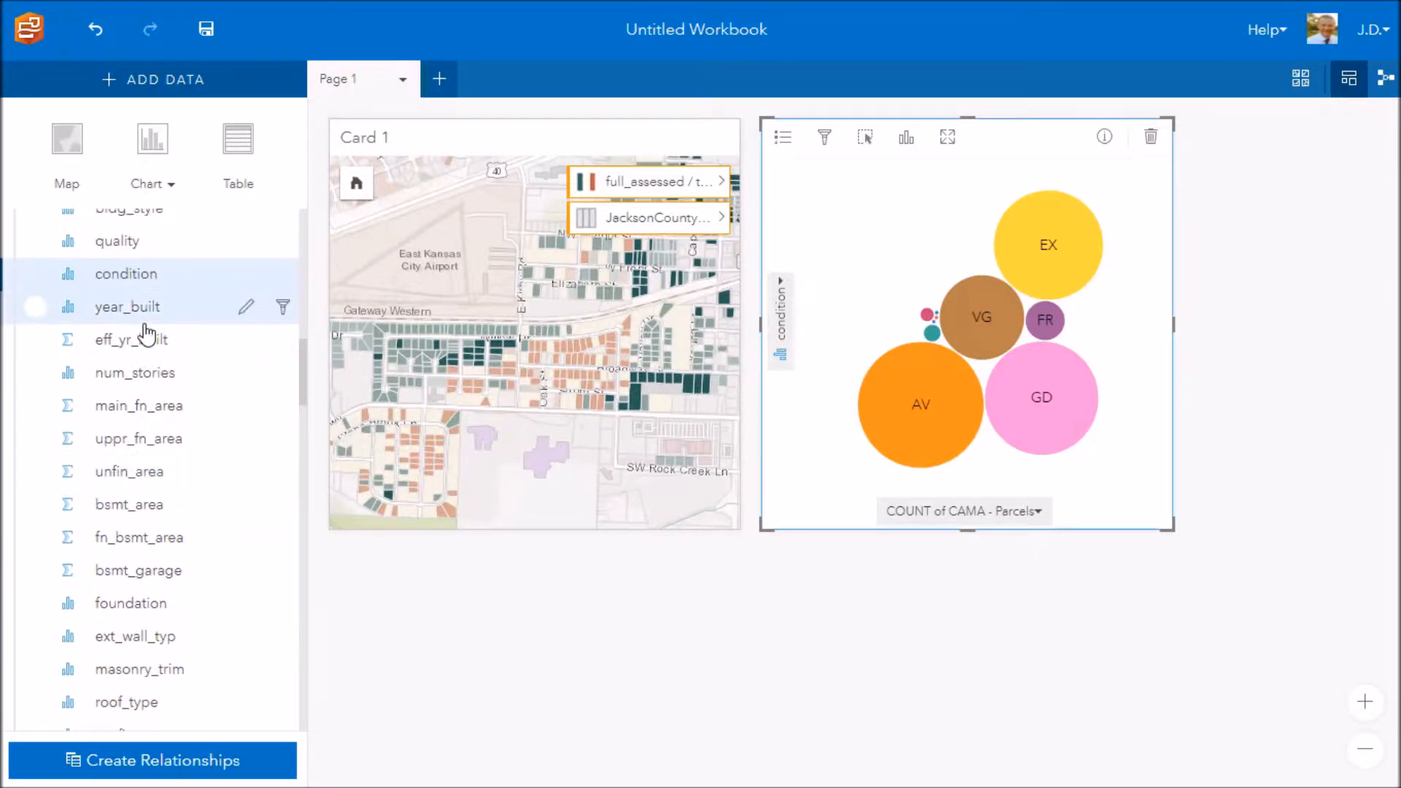
left_click(123, 379)
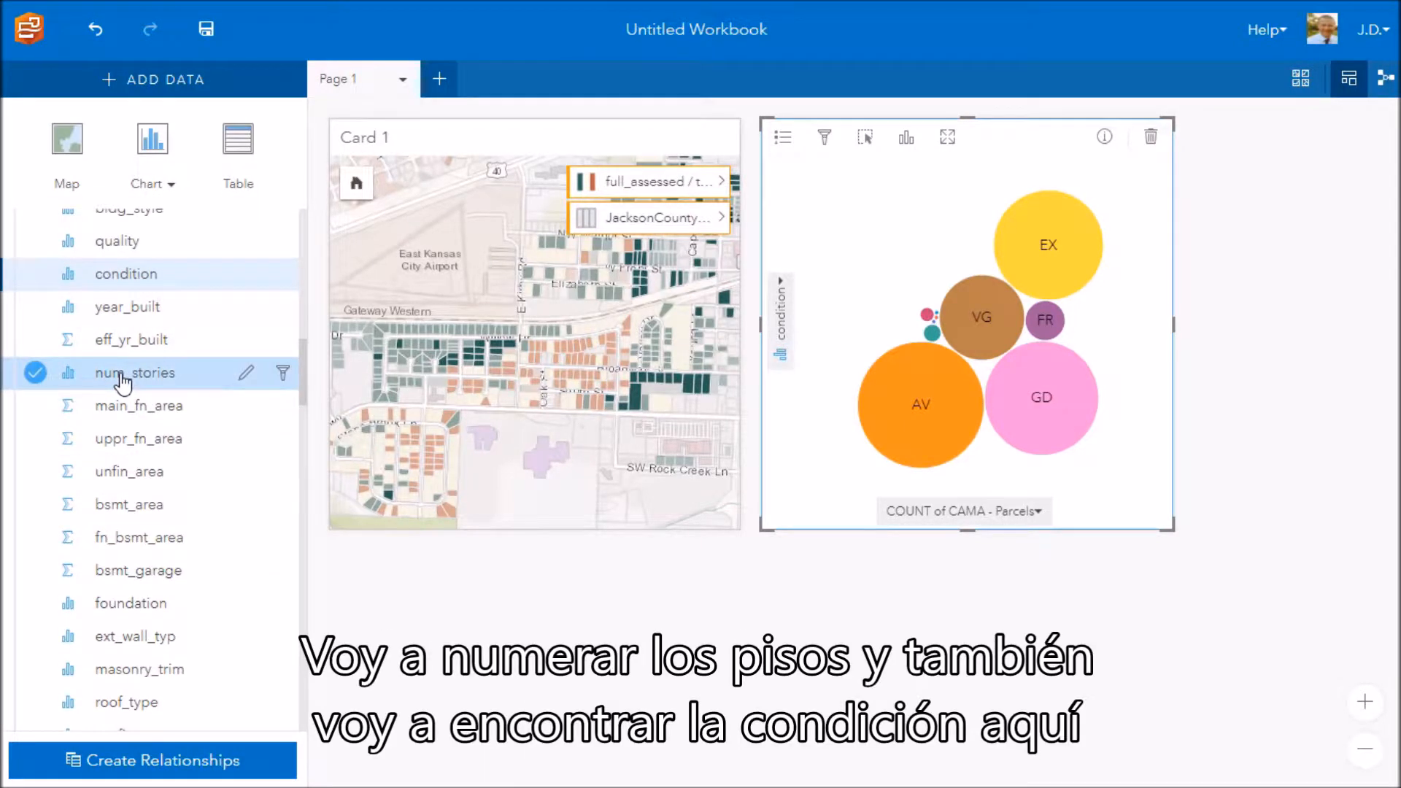
scroll(122, 380, "up", 1)
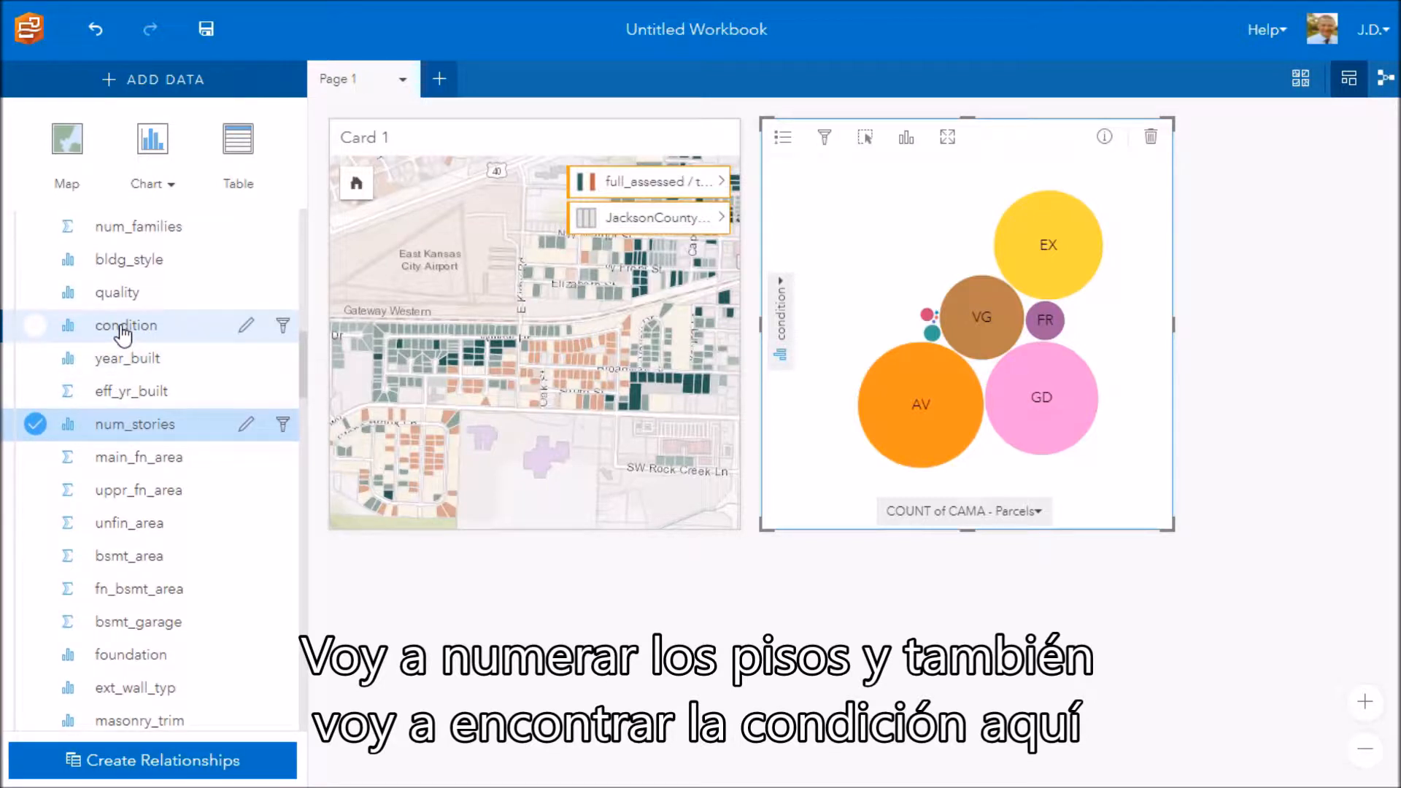
left_click(122, 332, "shift")
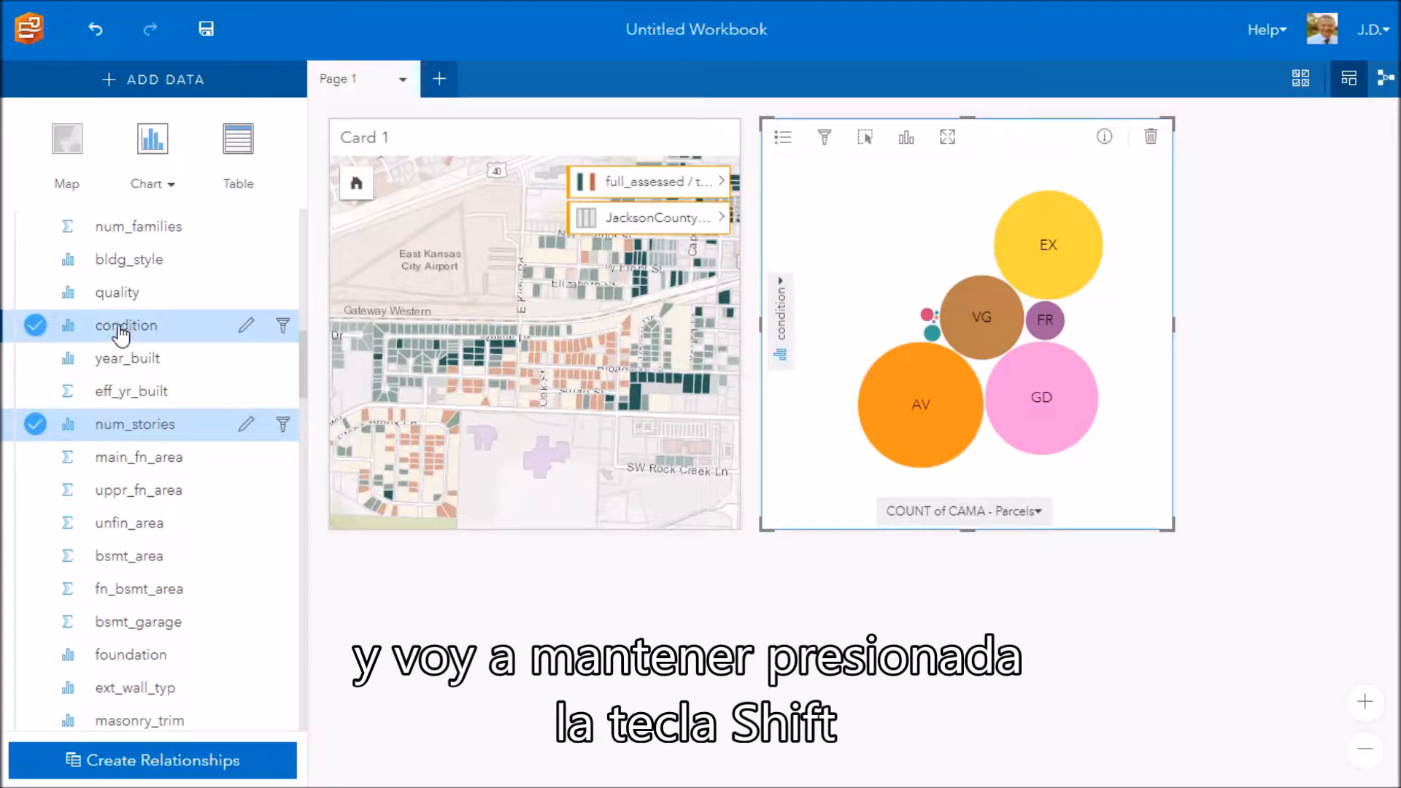
left_click_drag(135, 327, 1346, 326)
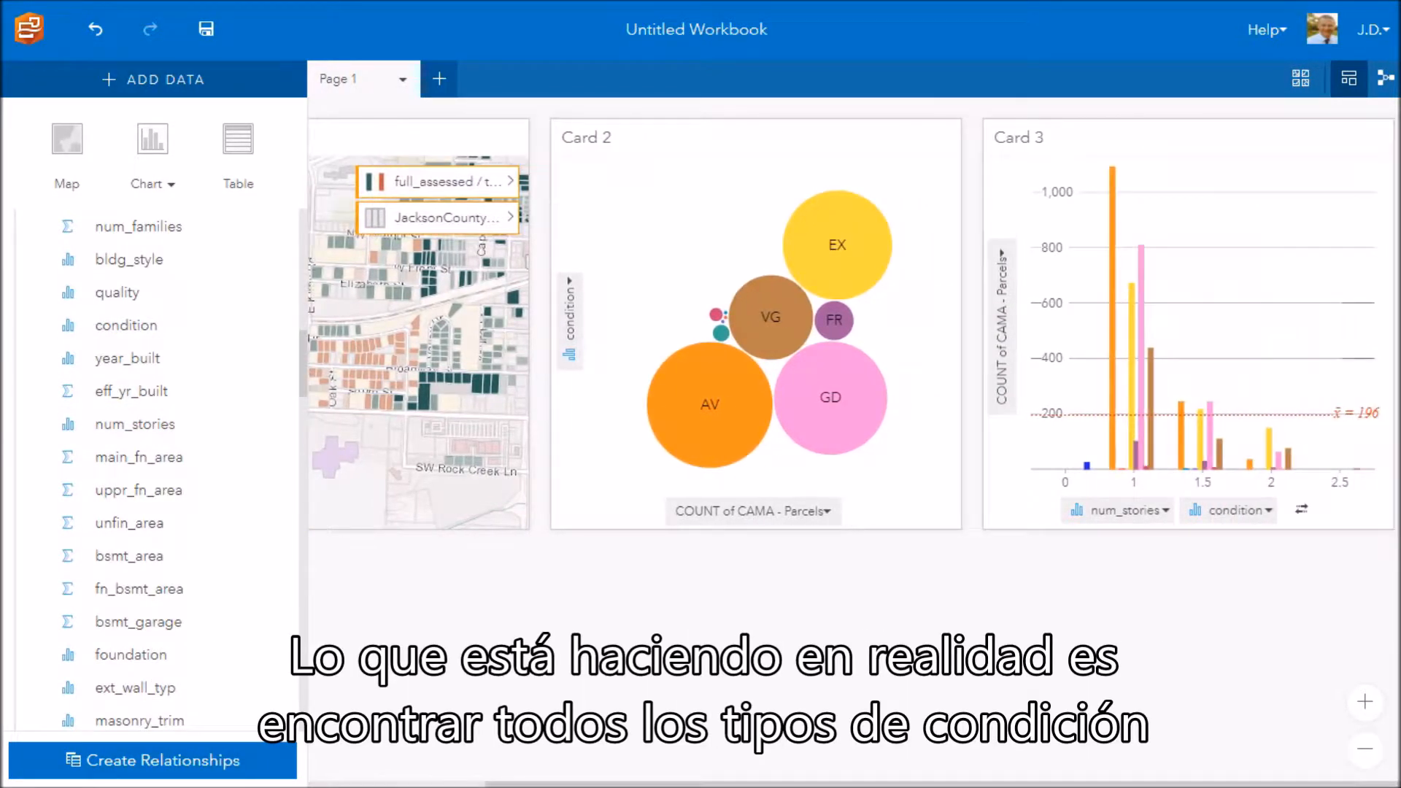
Select the one-story columns of the new chart together, including conditions AV, EX, FR, GD and VG
mouse_move(1125, 478)
mouse_move(1116, 436)
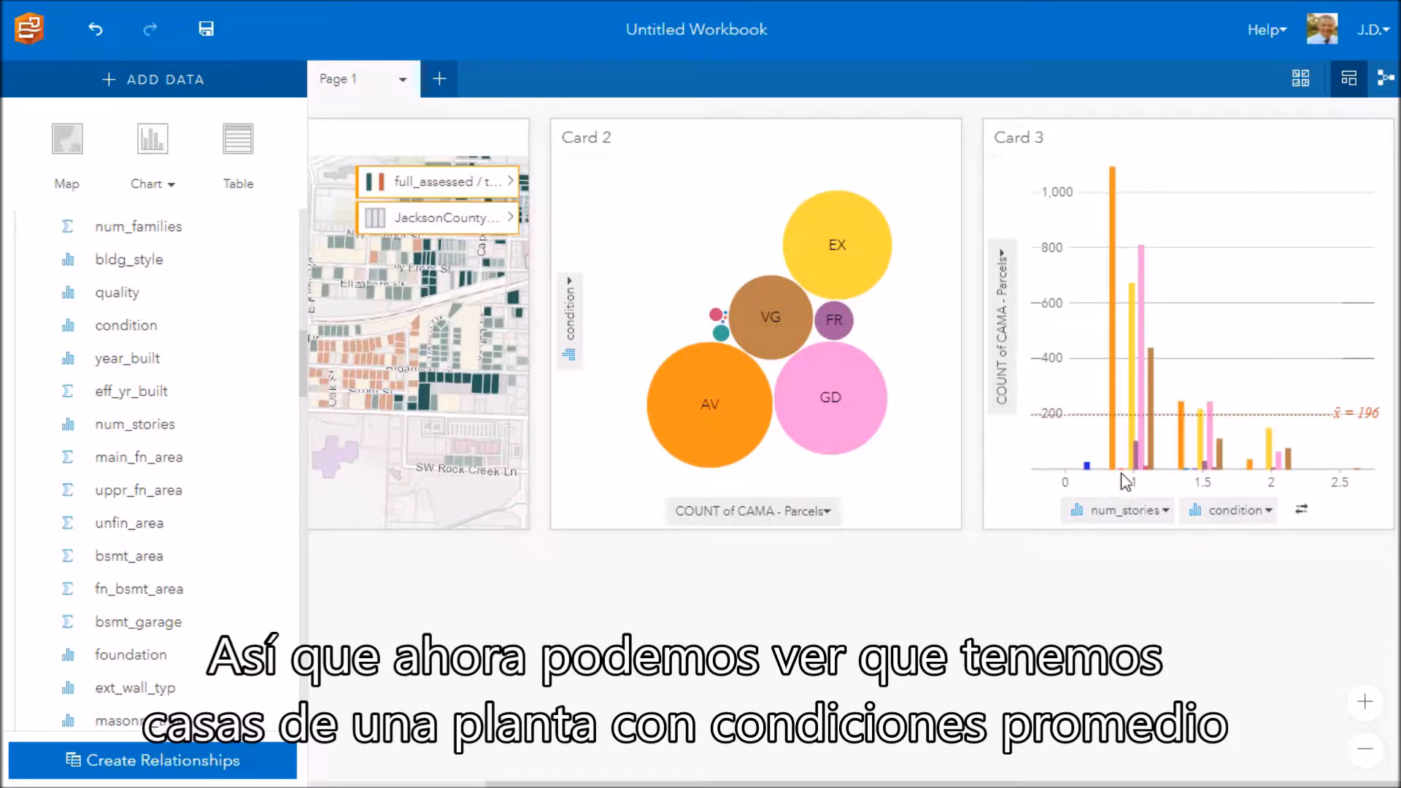
left_click(1117, 467)
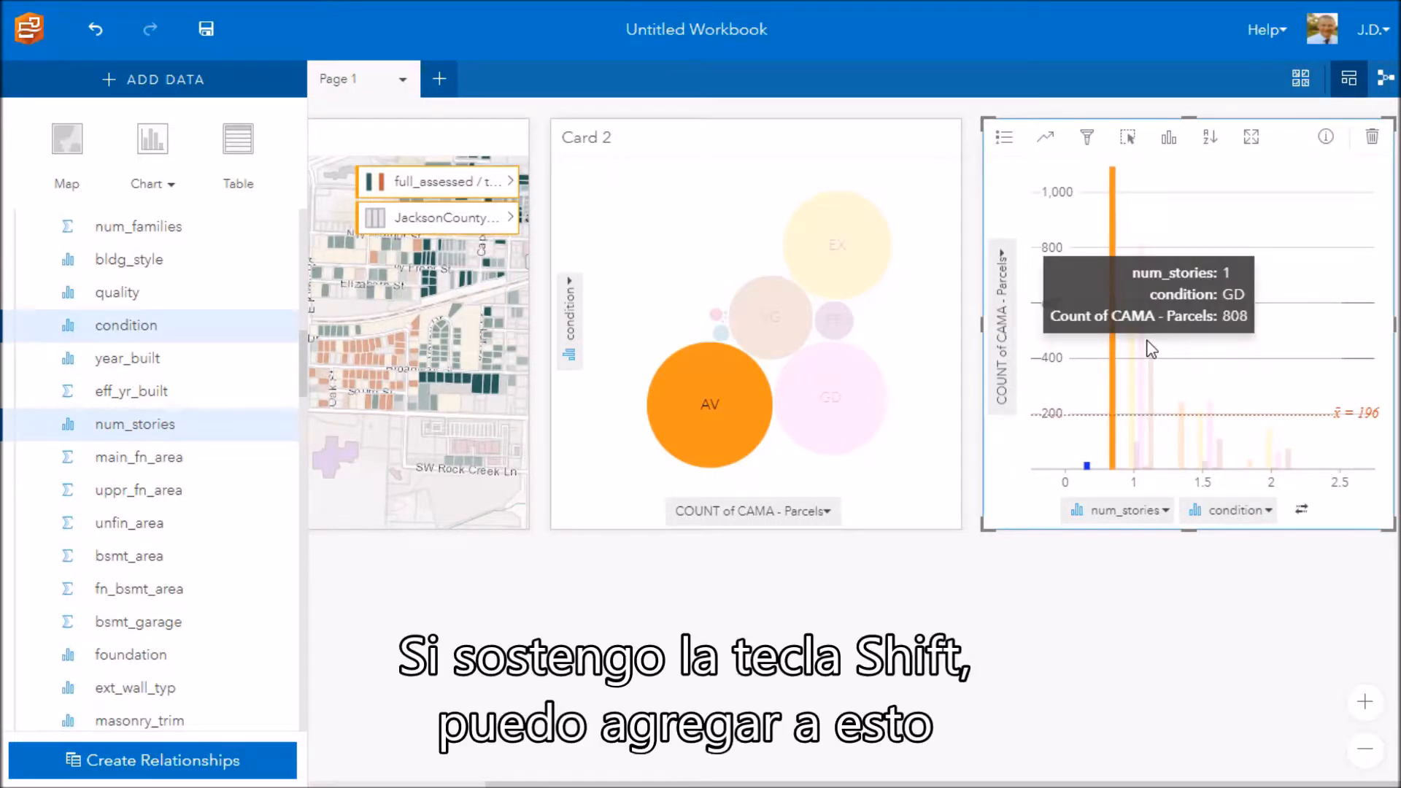
left_click(1132, 462, "shift")
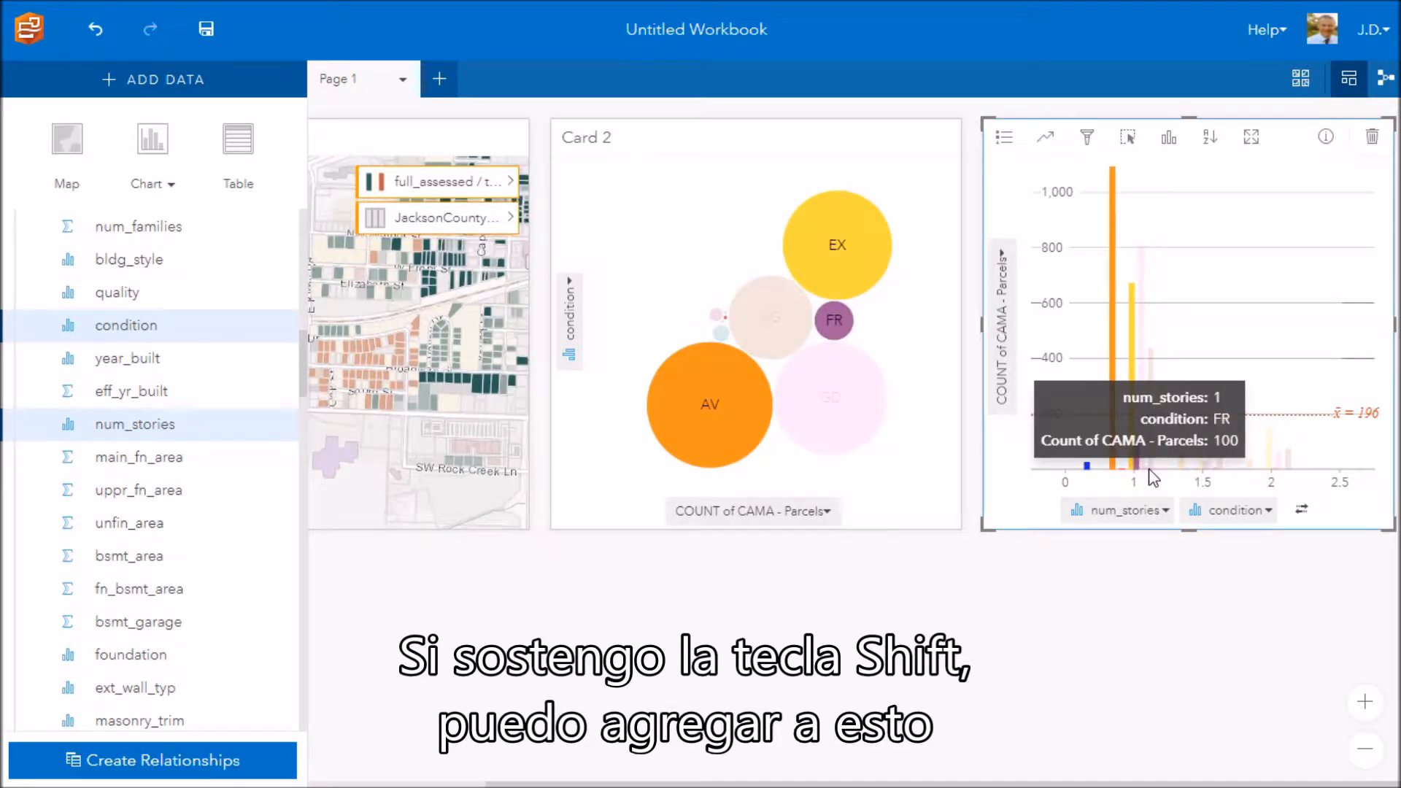
left_click(1146, 467, "shift")
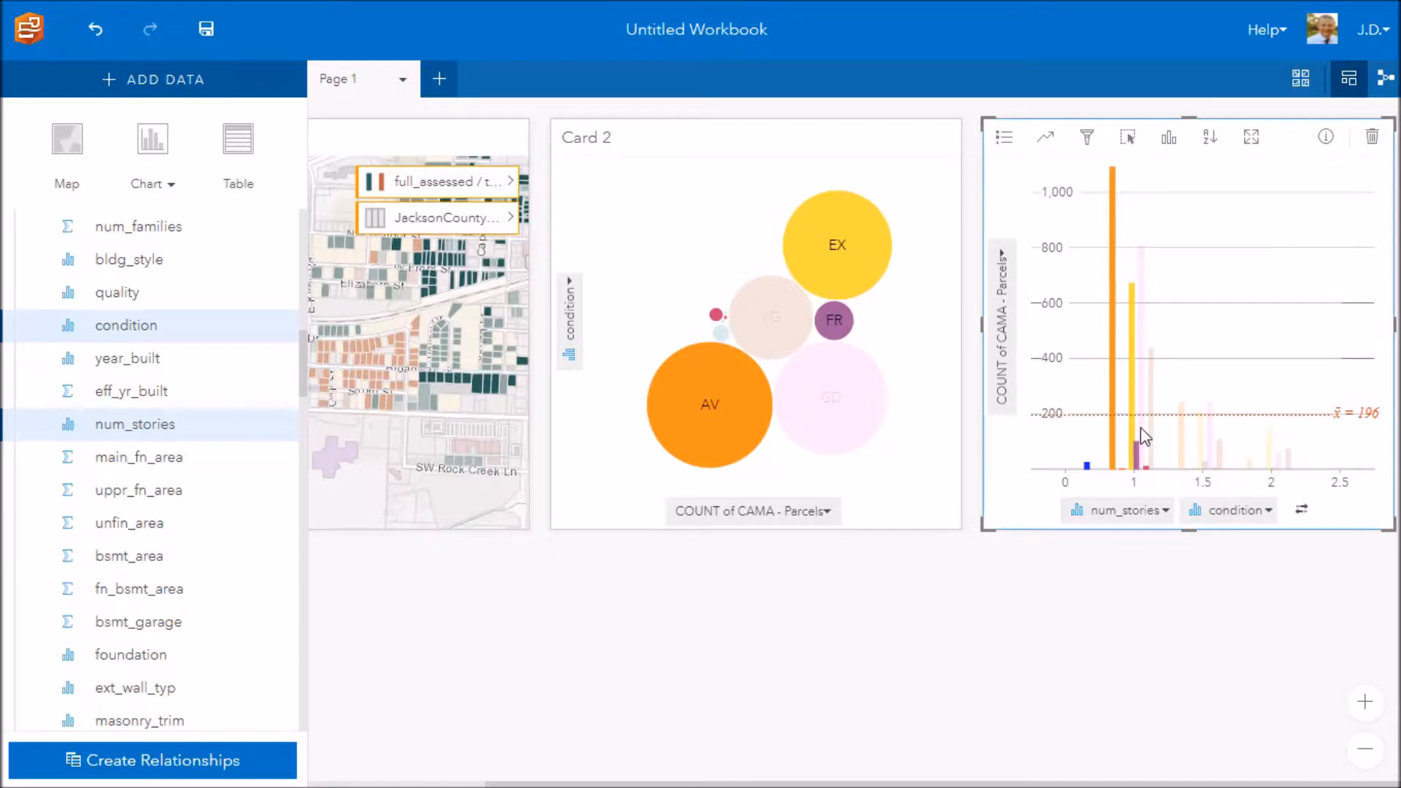
left_click(1142, 435, "shift")
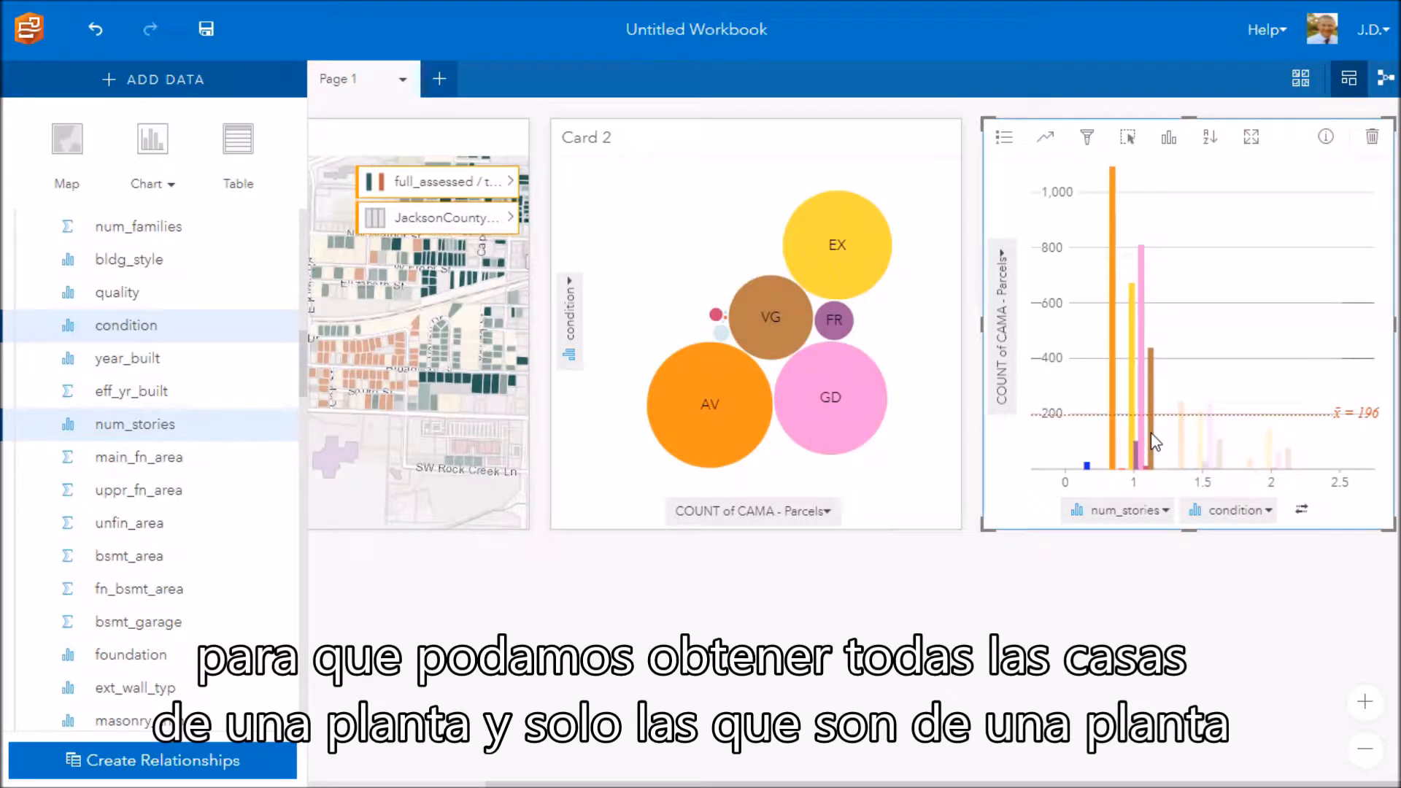
mouse_move(1153, 435)
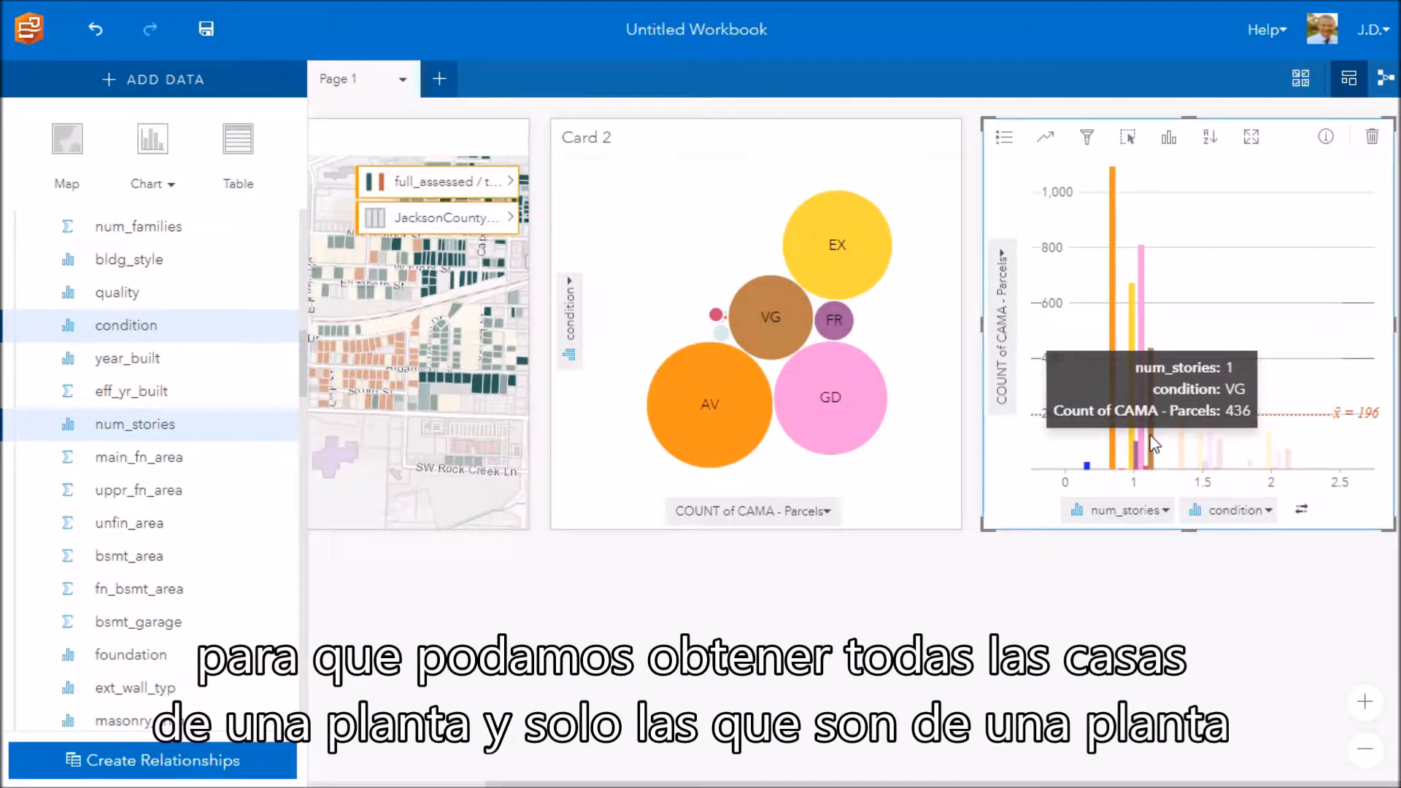
Filter the column chart card by num_stories to exclude the value 0, and clear the selection of one-story columns
mouse_move(1091, 471)
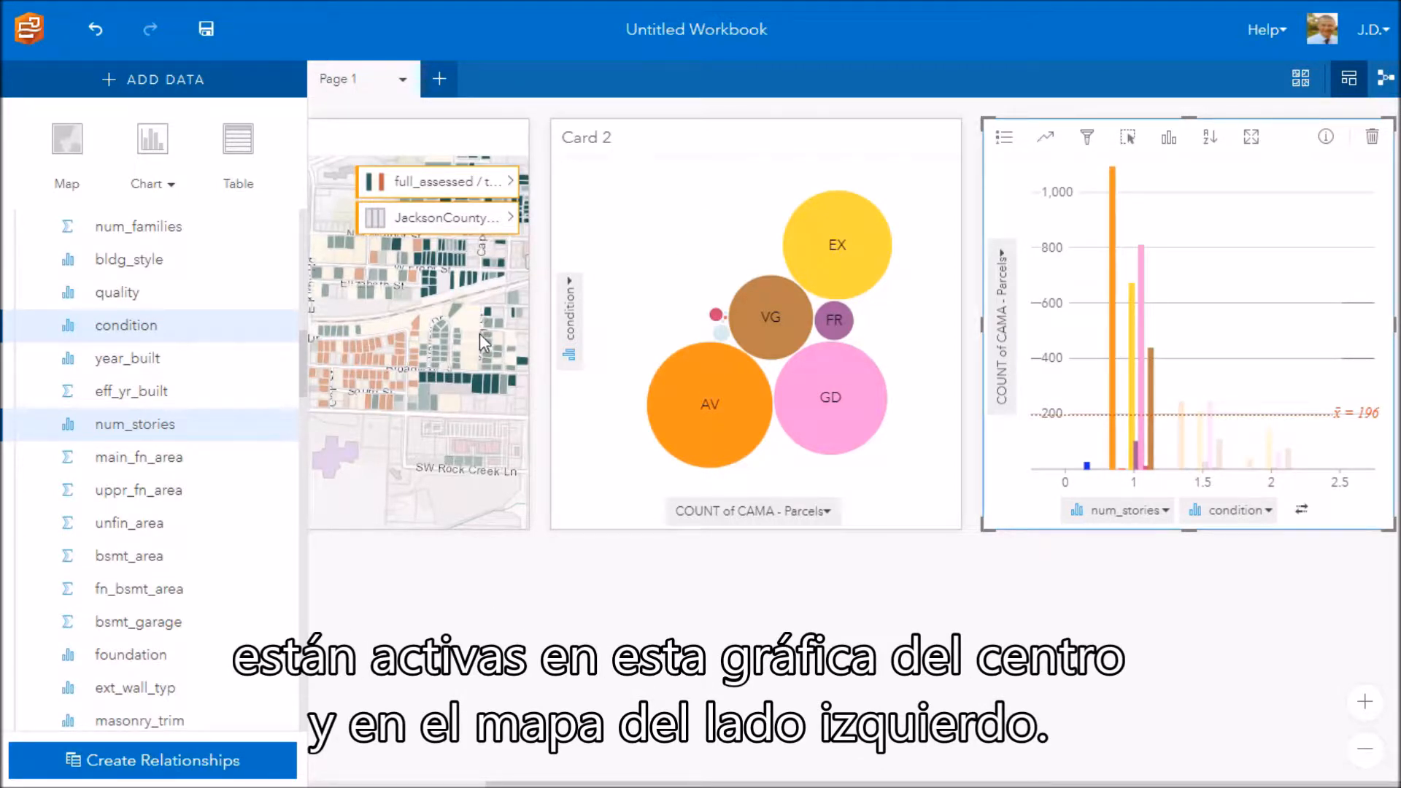
mouse_move(478, 333)
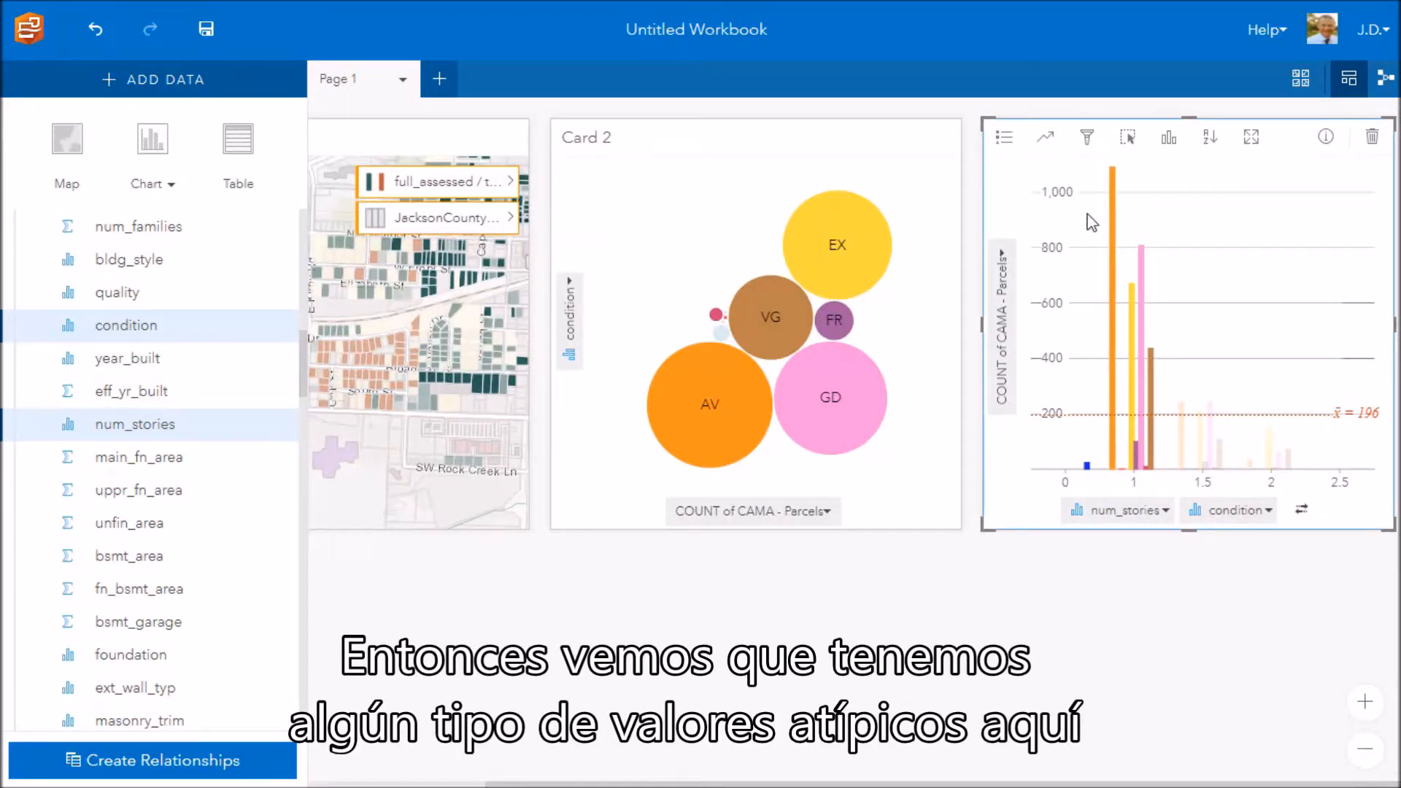
left_click(1089, 137)
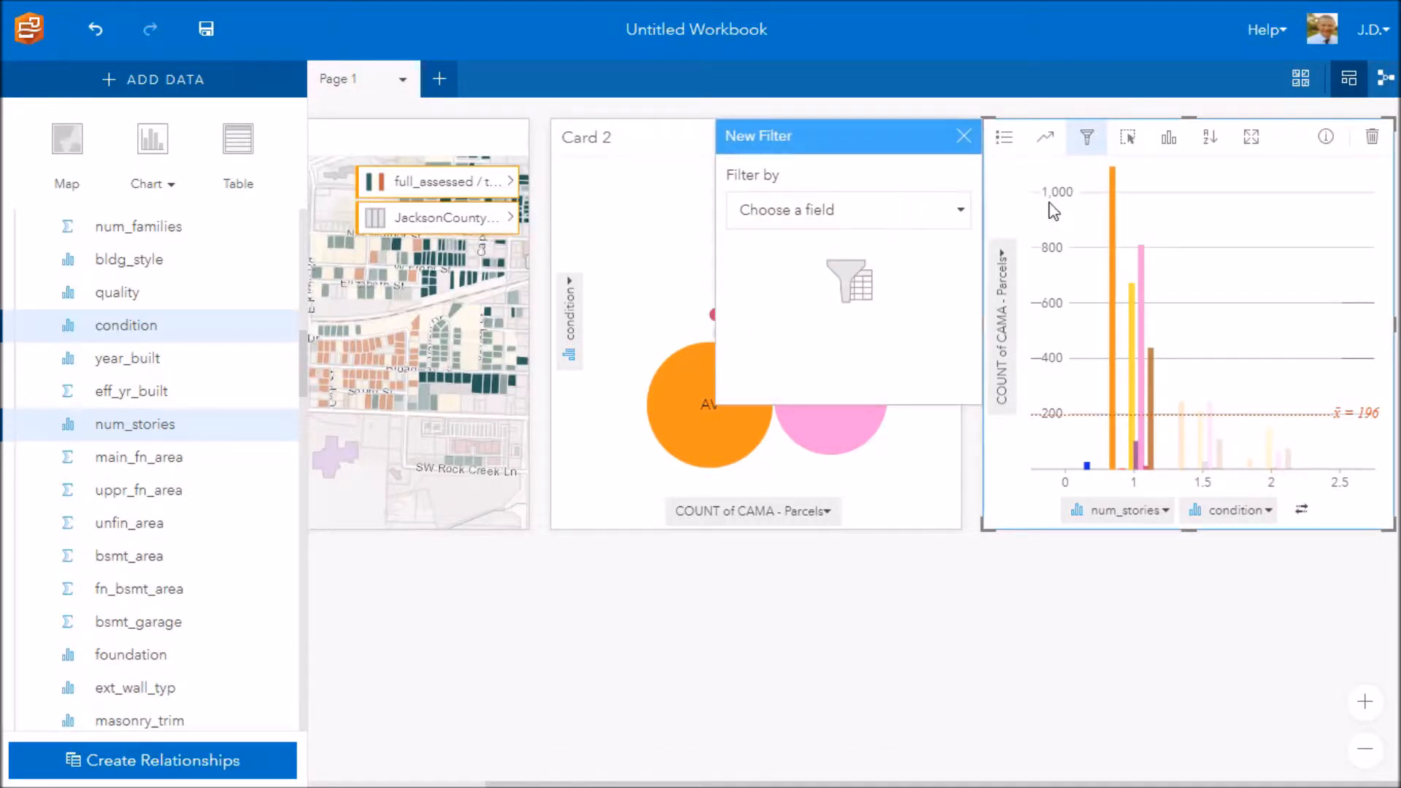
left_click(958, 213)
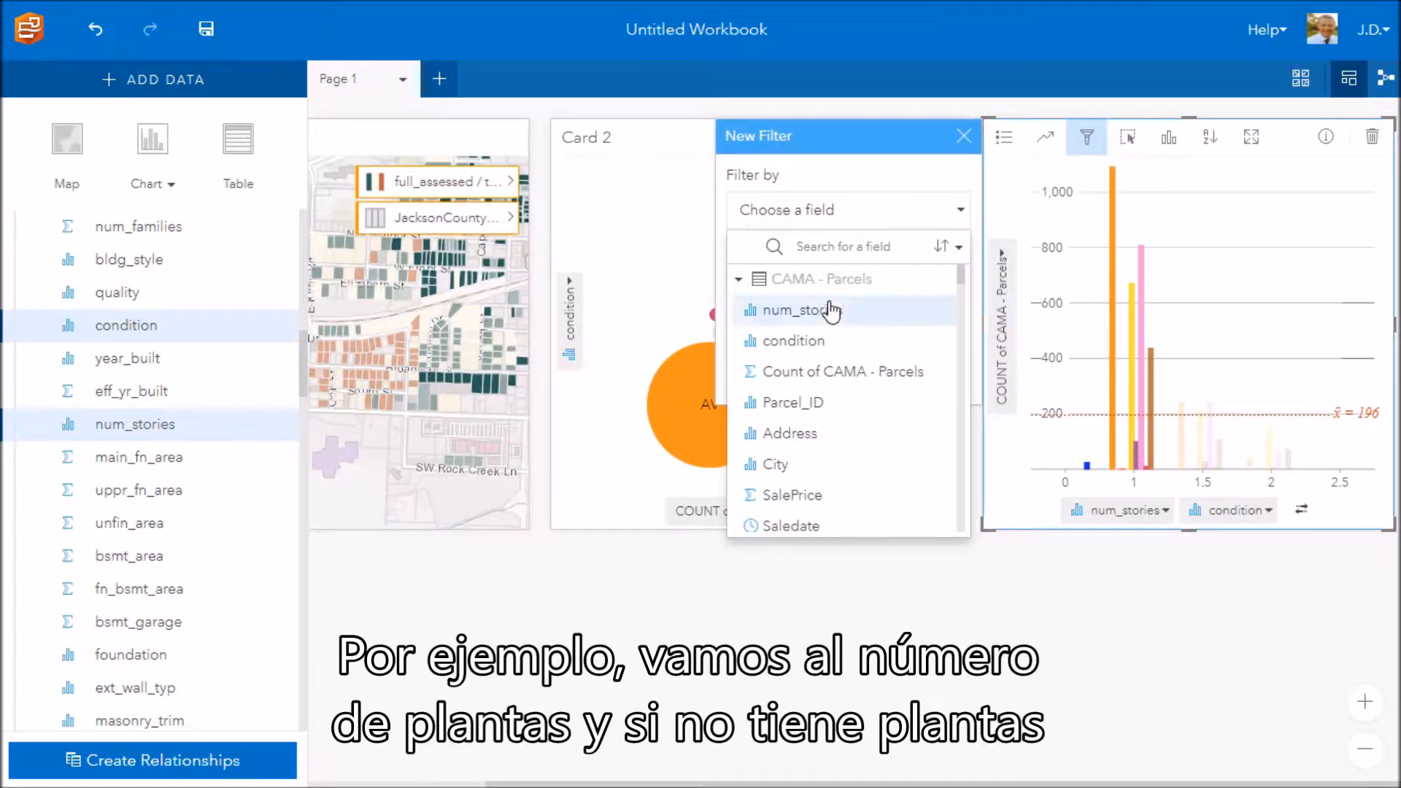
left_click(766, 310)
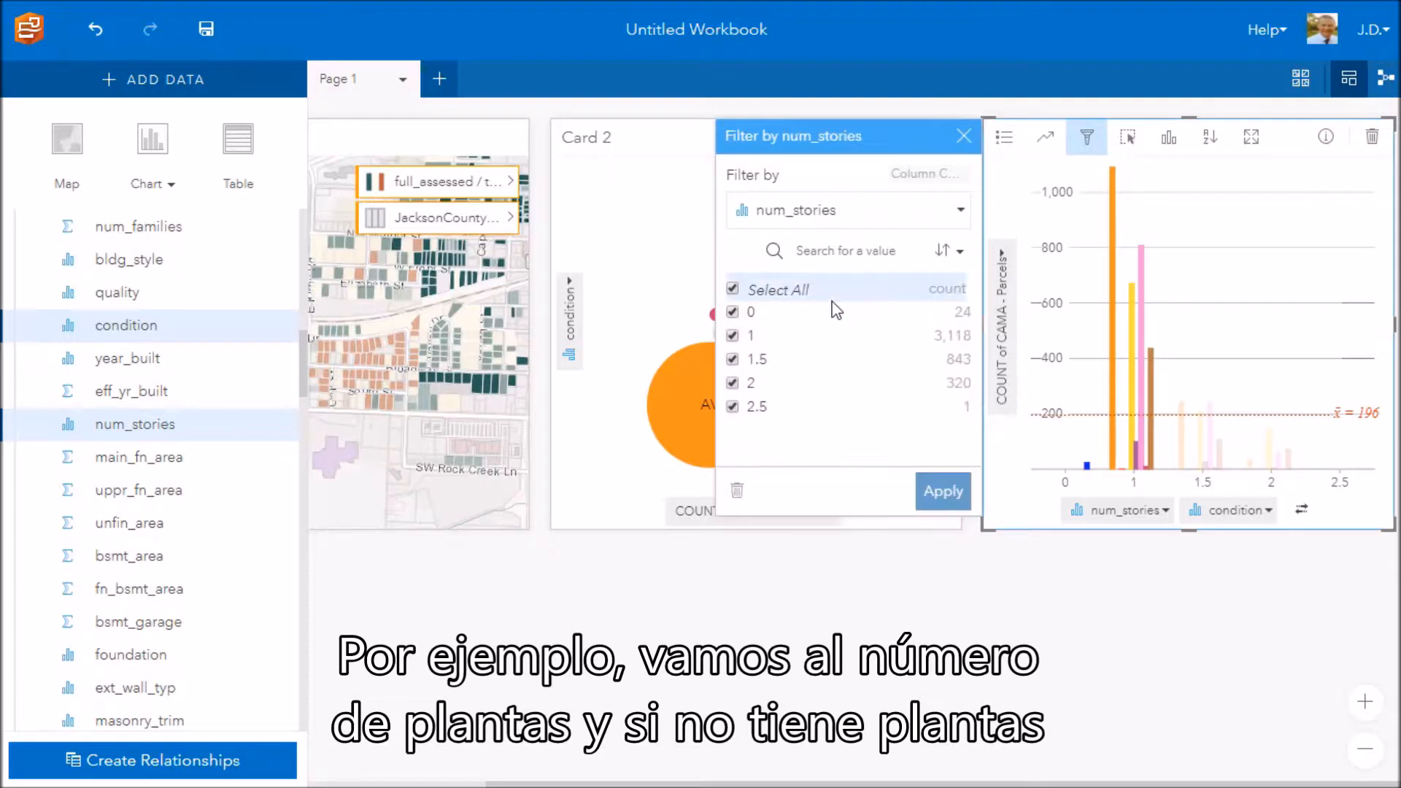
left_click(733, 314)
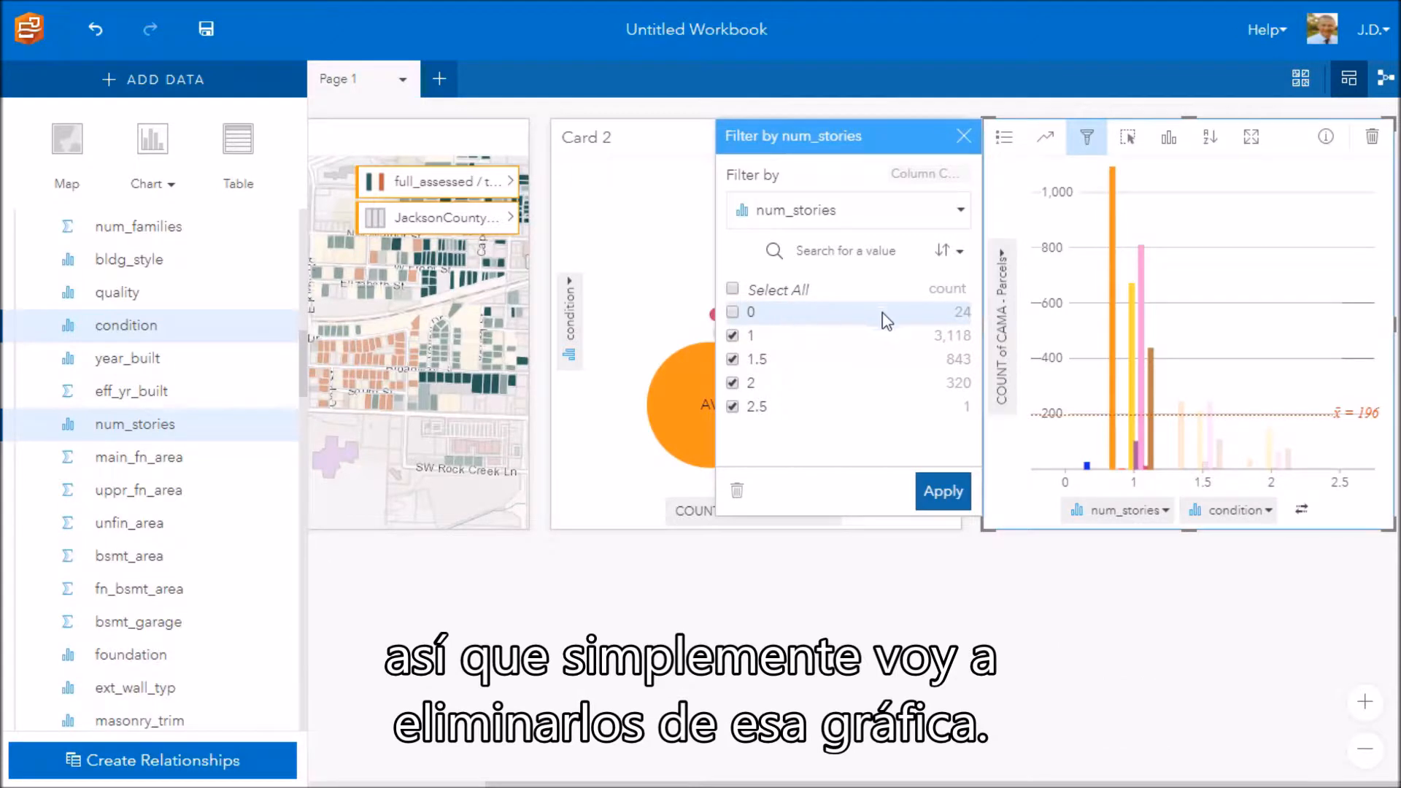
left_click(948, 497)
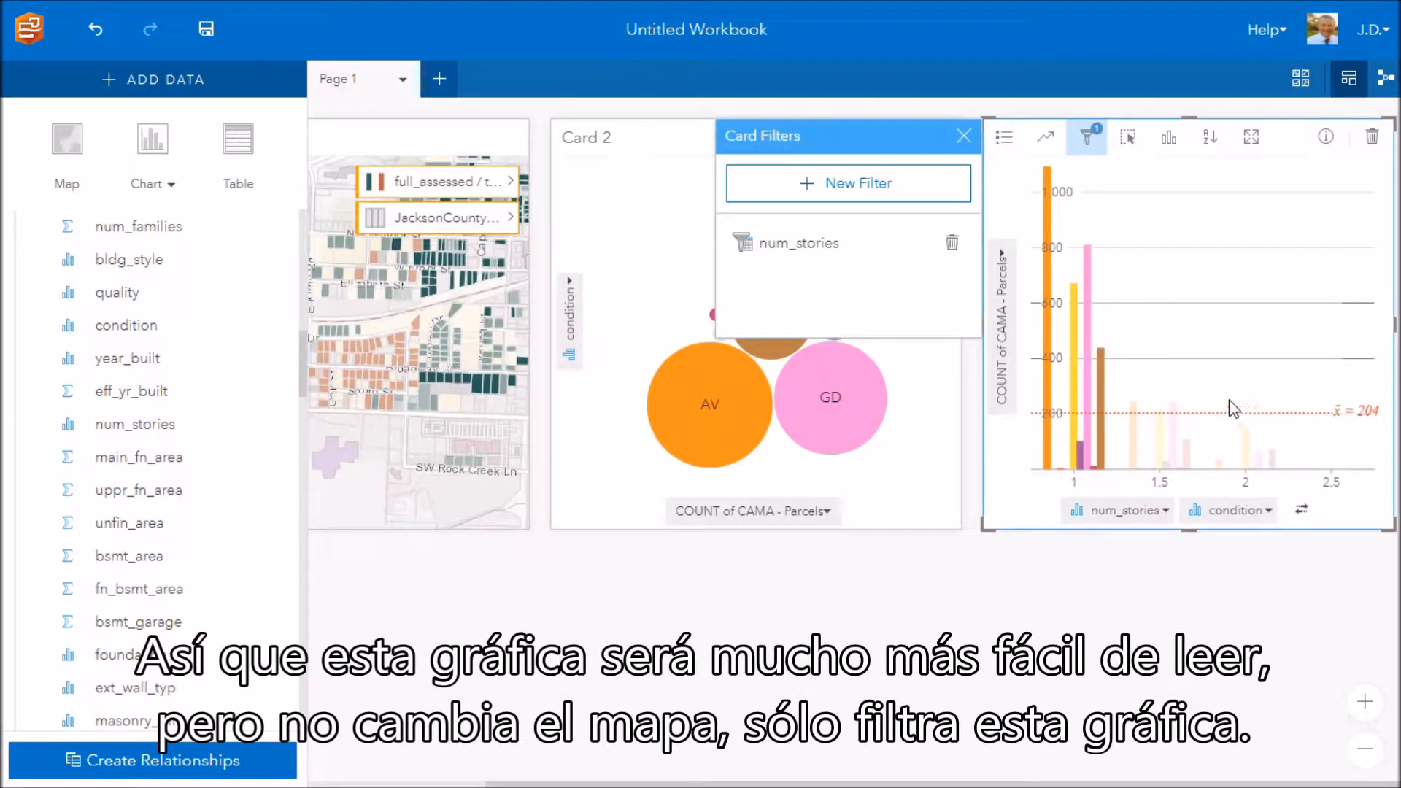
left_click(924, 451)
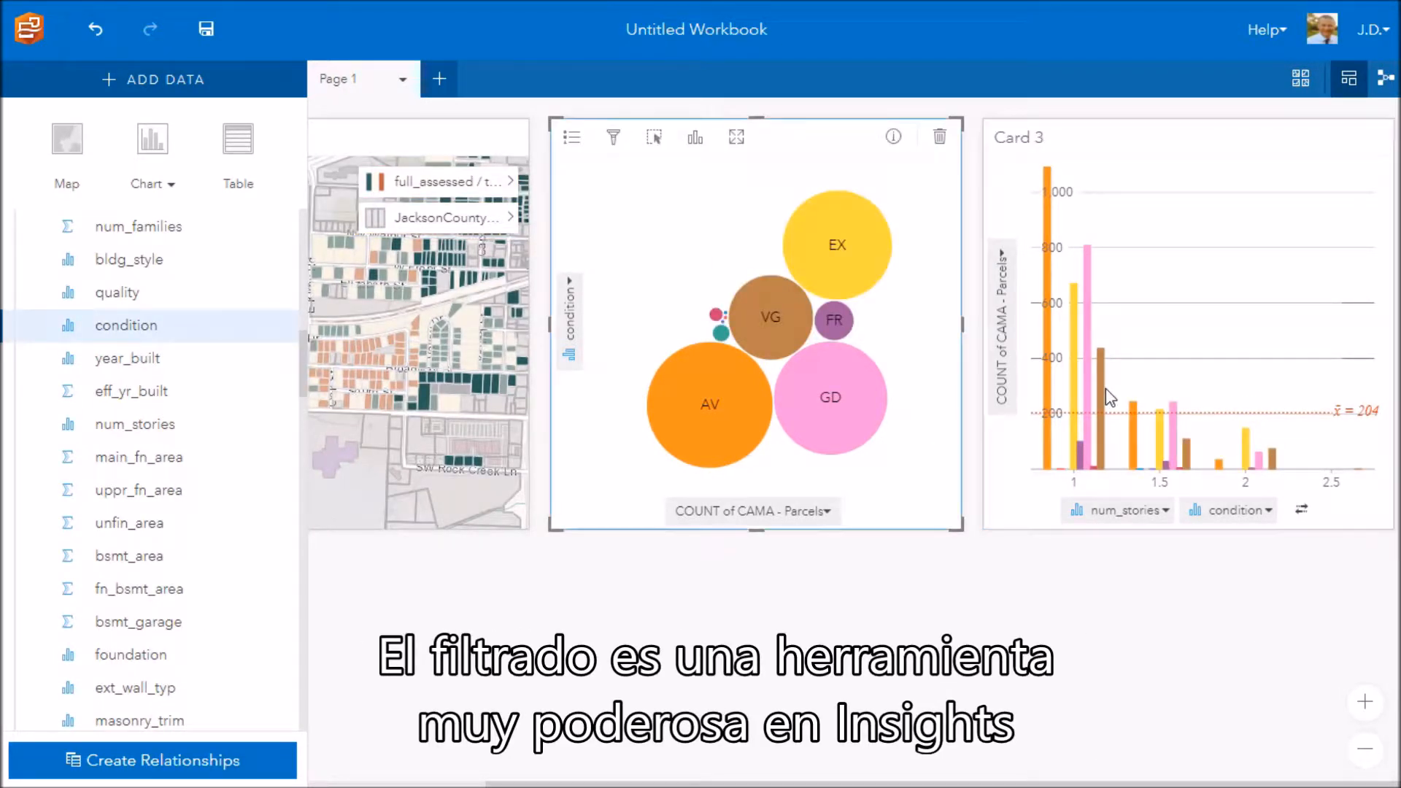
Remove the JacksonCountyParcels layer from the map card and reset the map to its default extent
mouse_move(1106, 391)
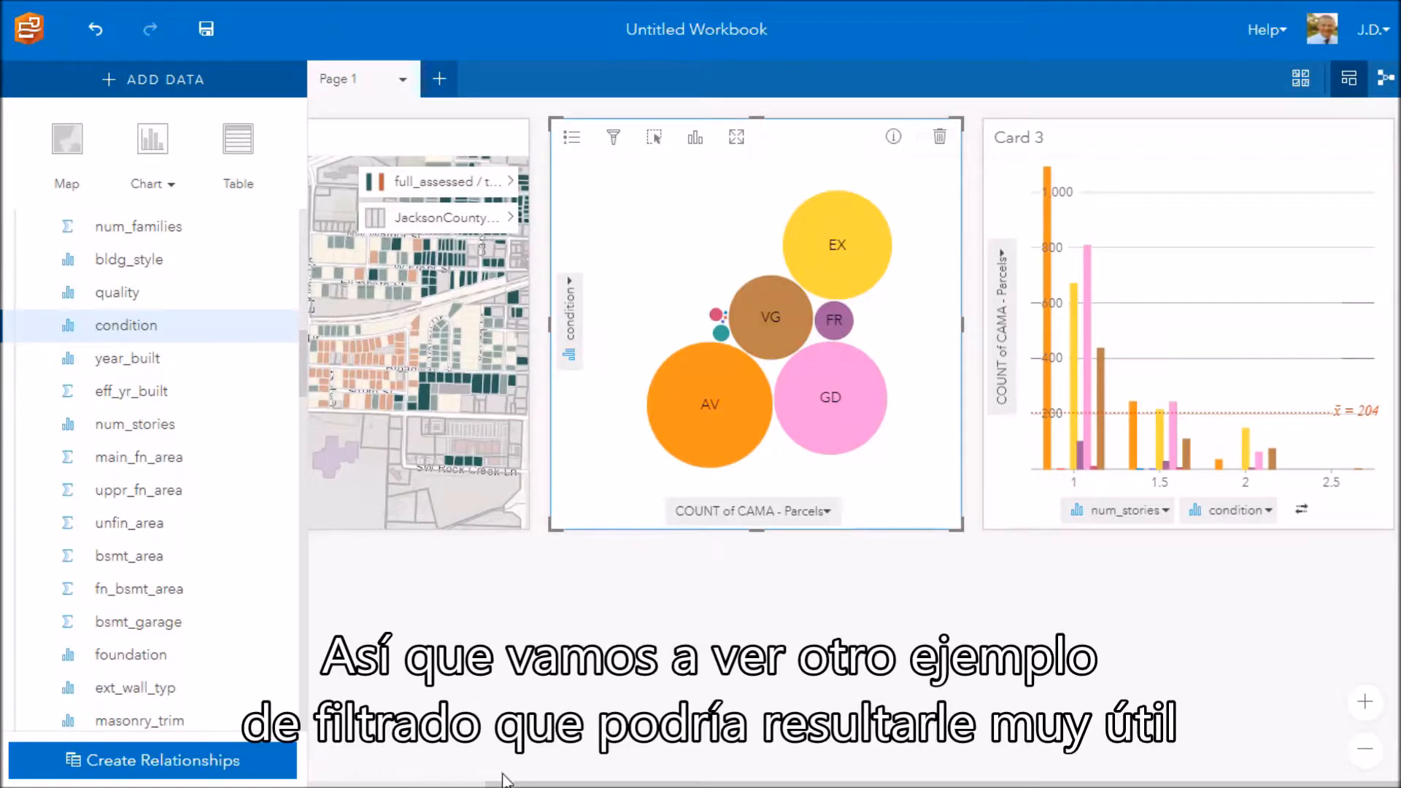
left_click_drag(513, 784, 325, 784)
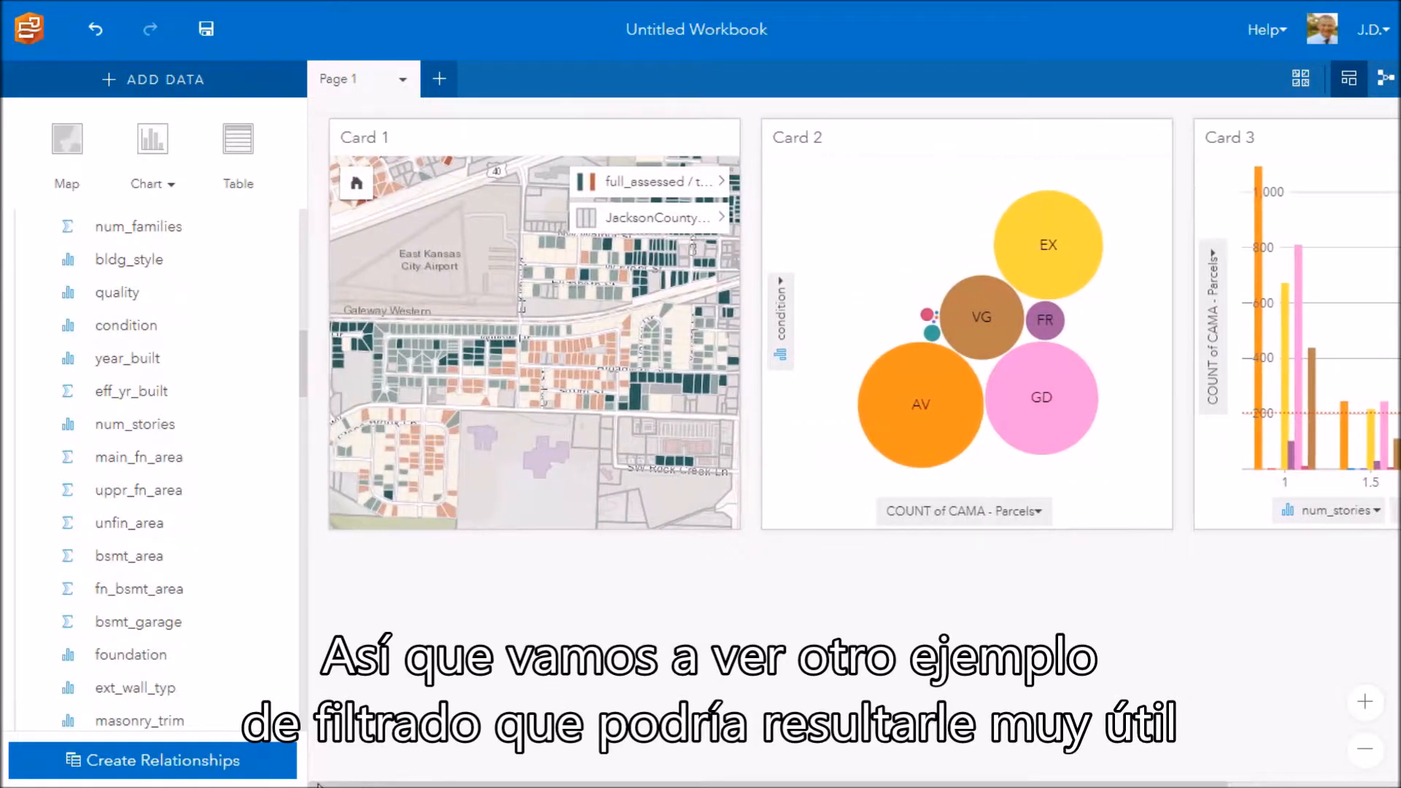
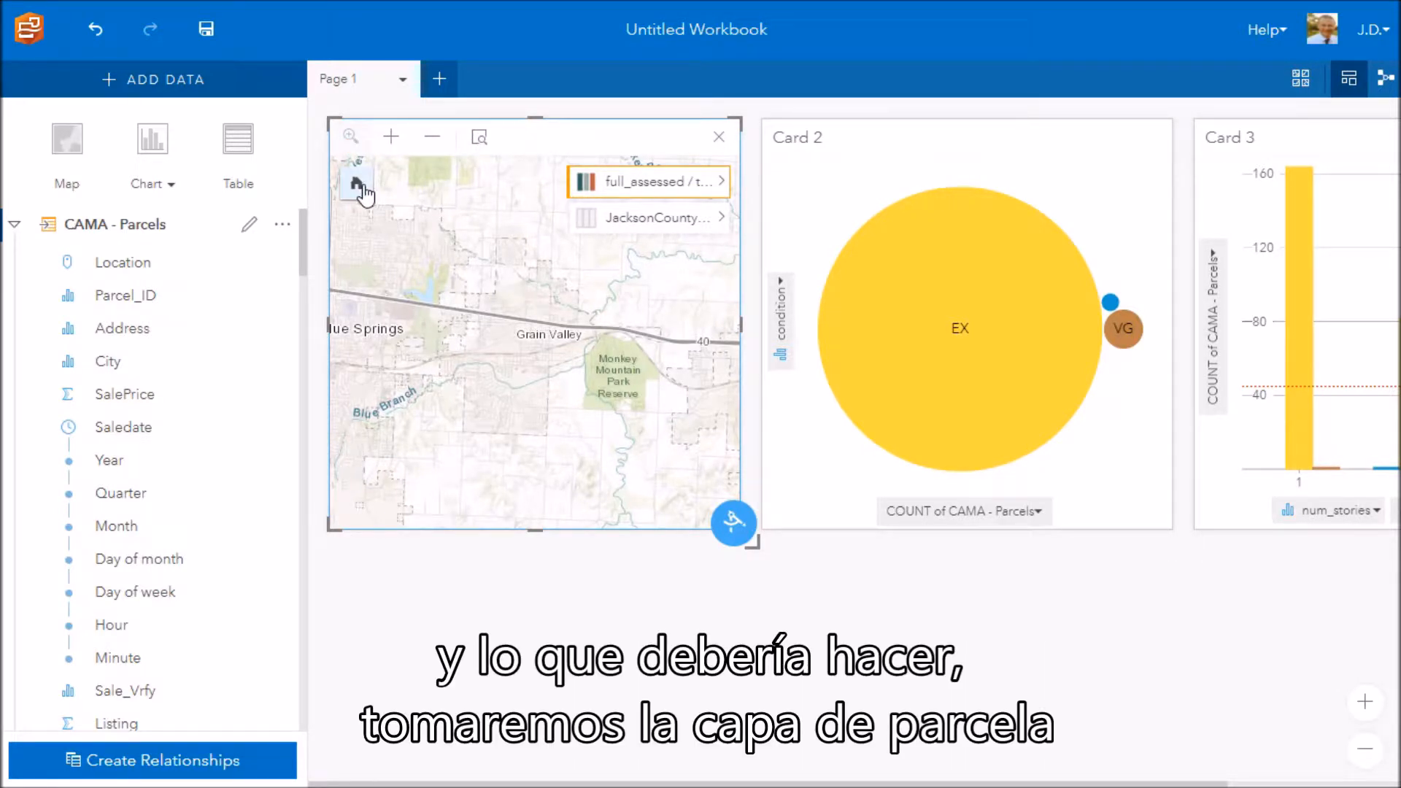
left_click(722, 219)
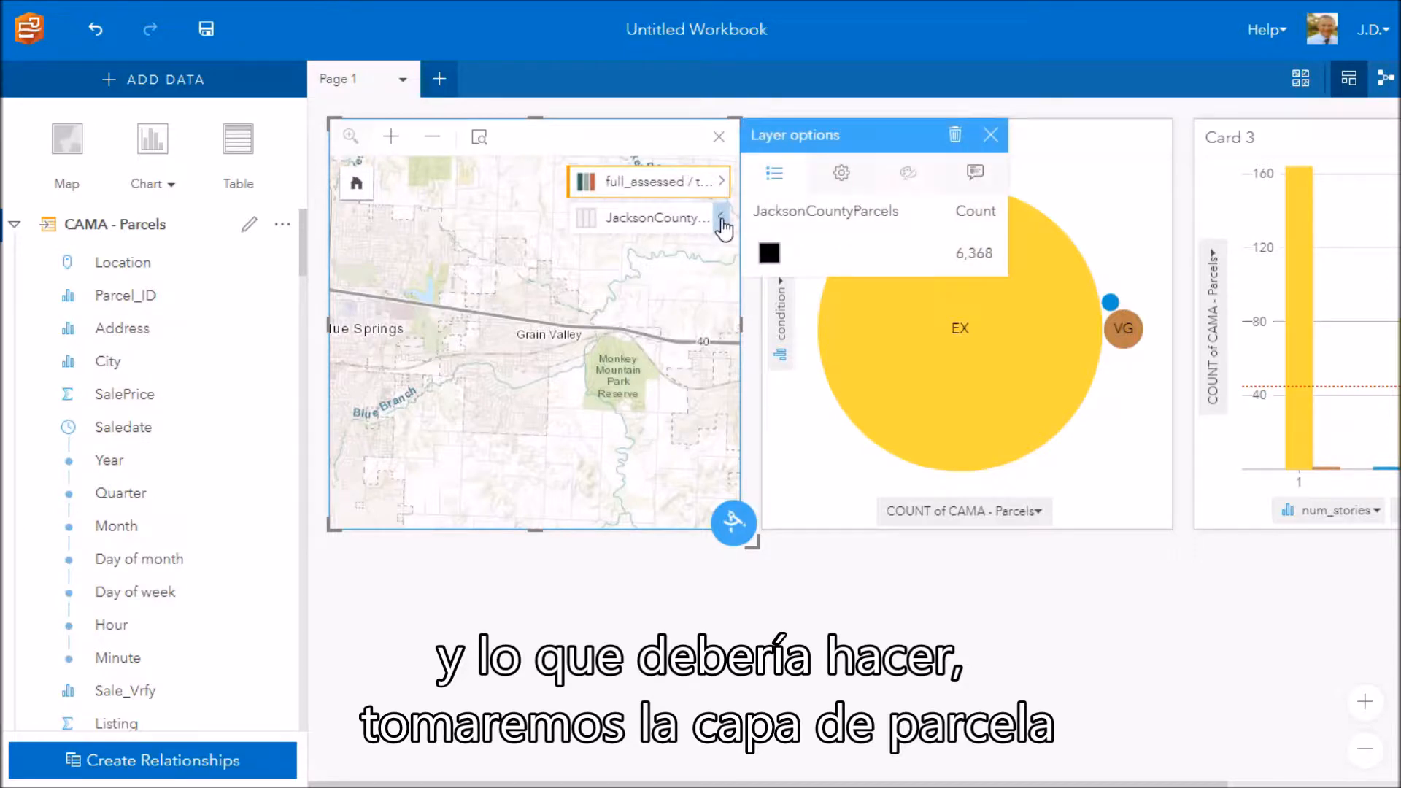
left_click(955, 135)
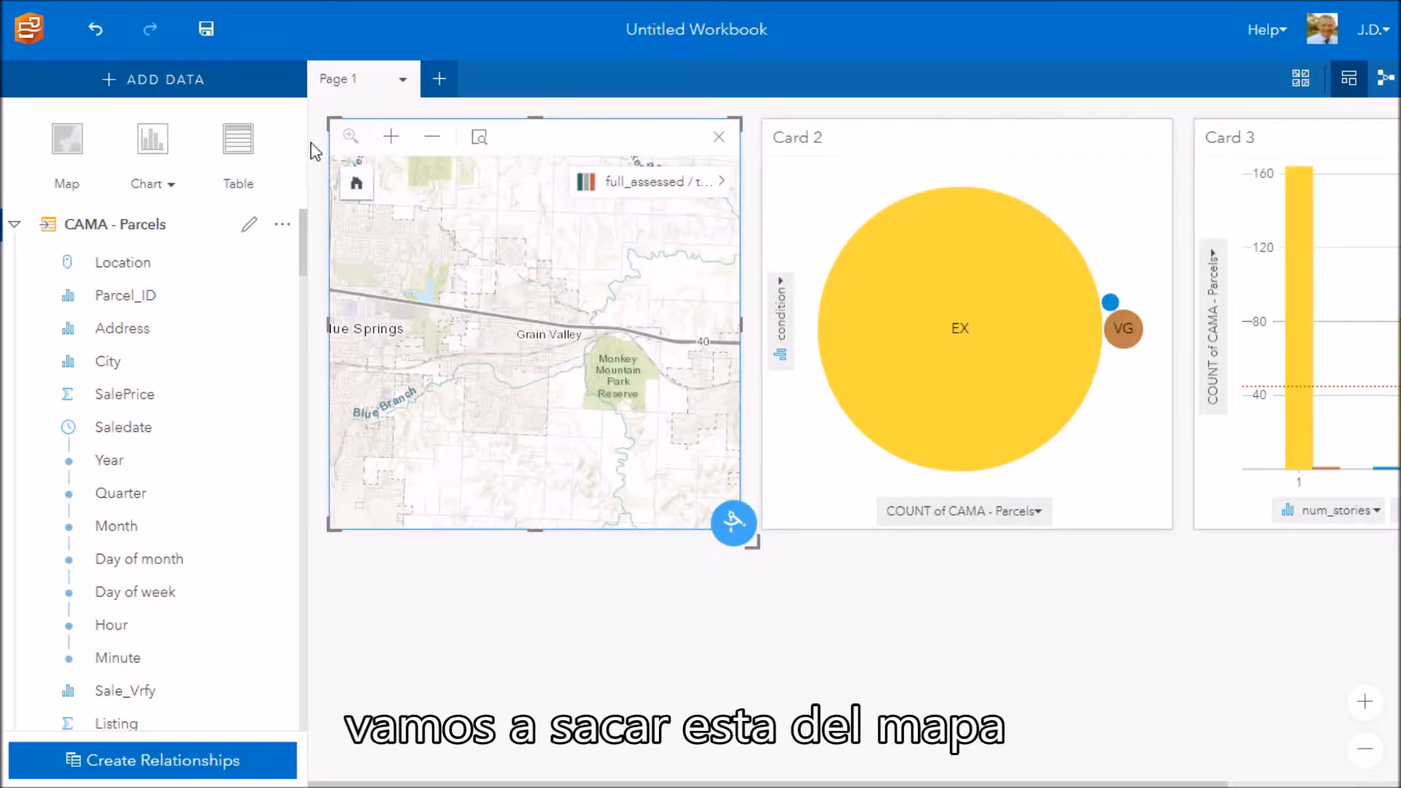
left_click(354, 194)
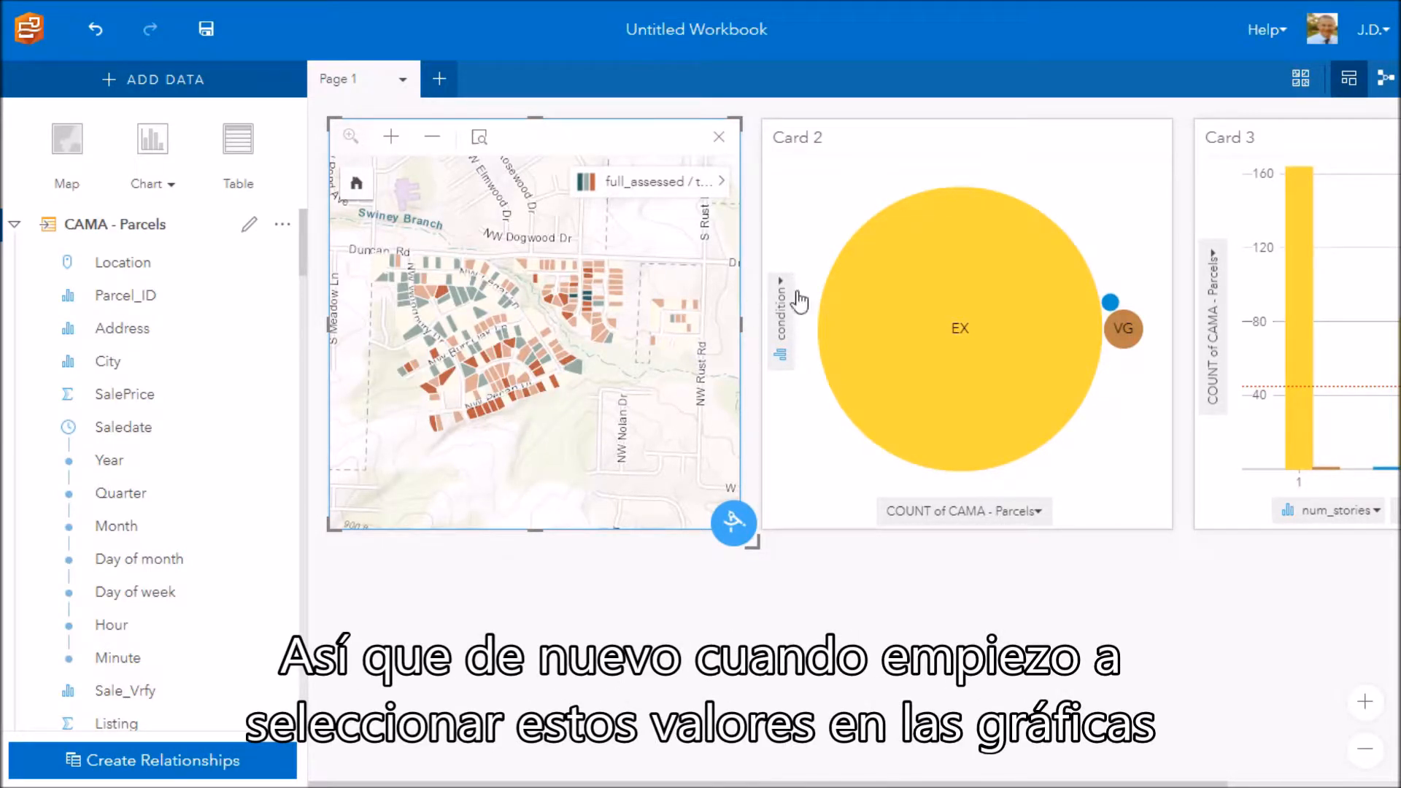
Select the EX, VG and C3 bubbles in turn to compare their parcels on the map, ending with EX selected
left_click(939, 310)
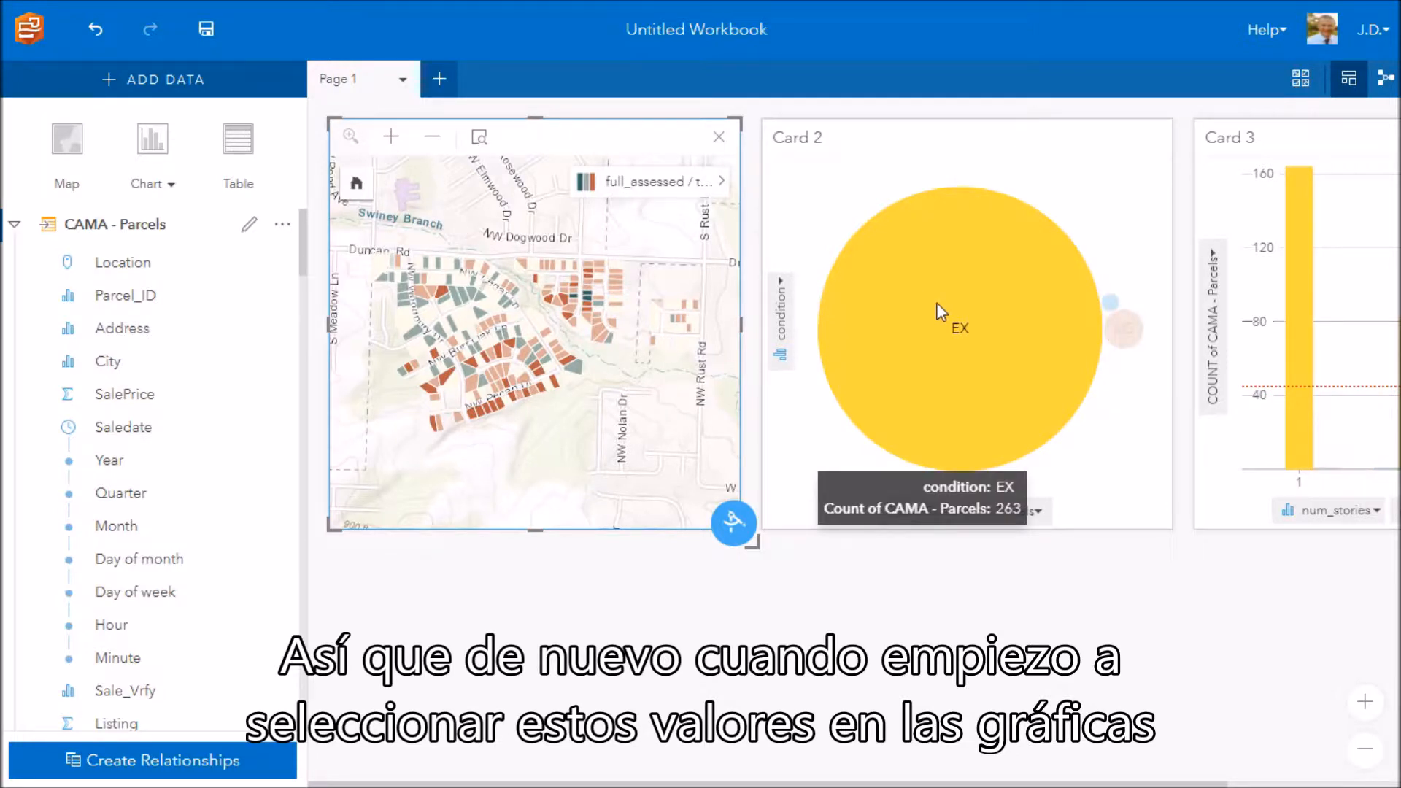
left_click(1130, 333)
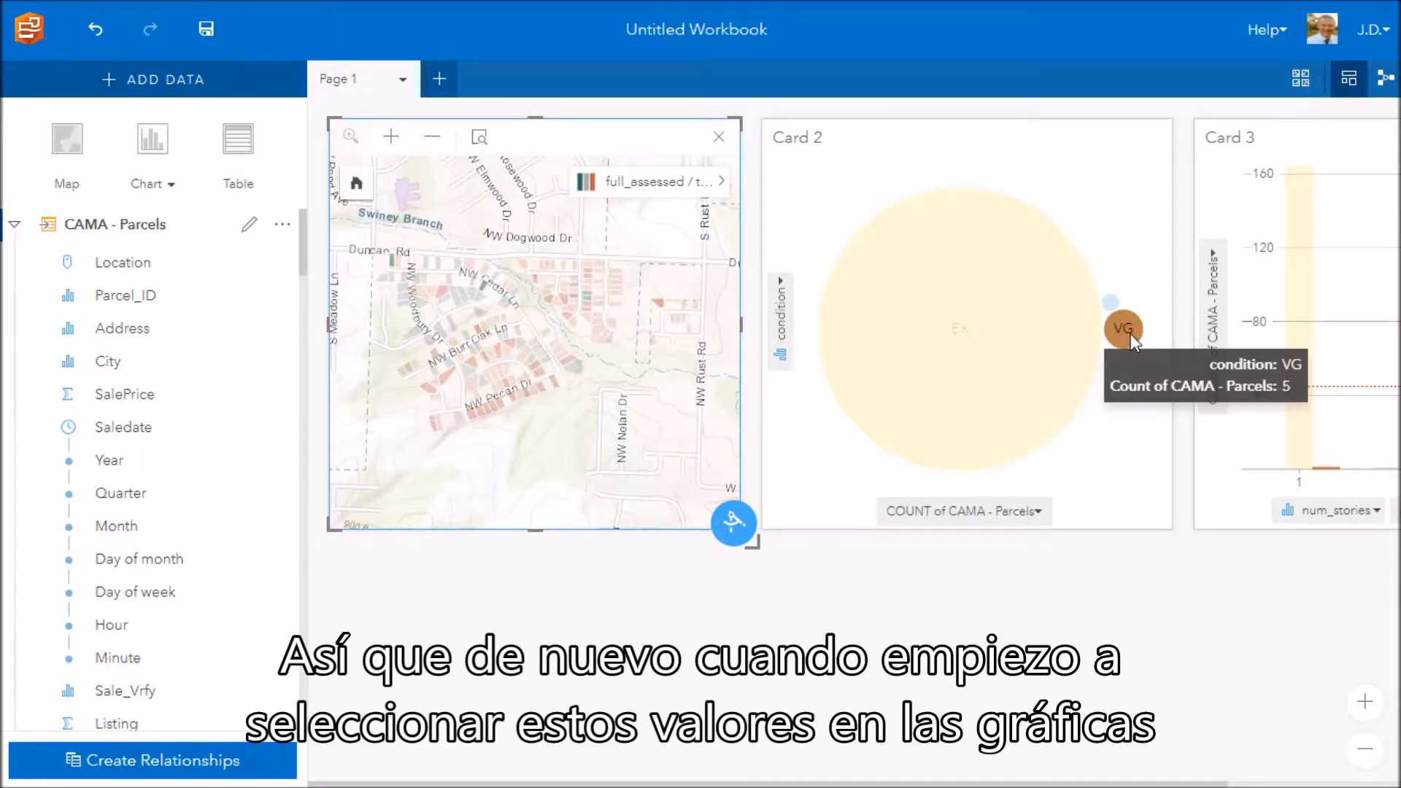
left_click(1002, 353)
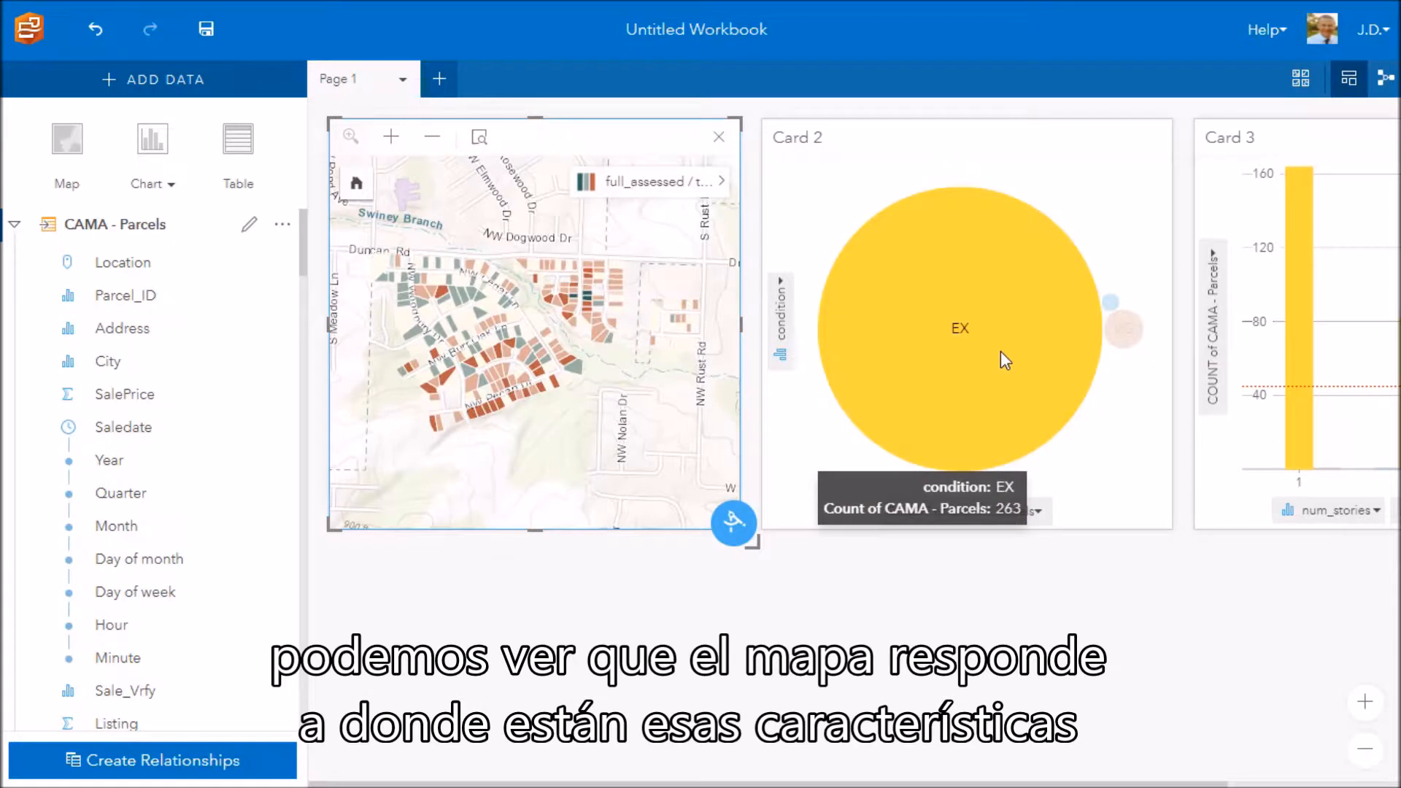
left_click(1109, 303)
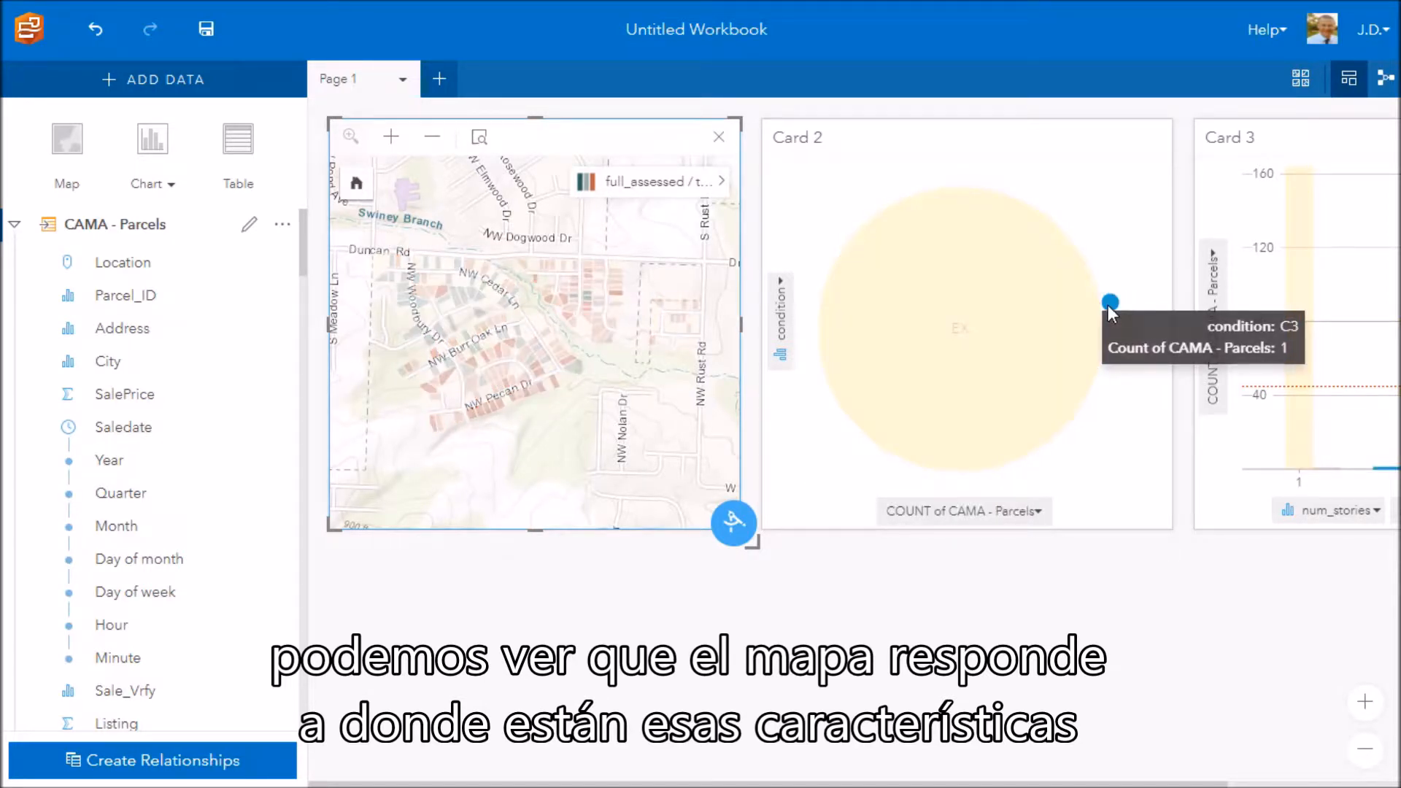
left_click(991, 364)
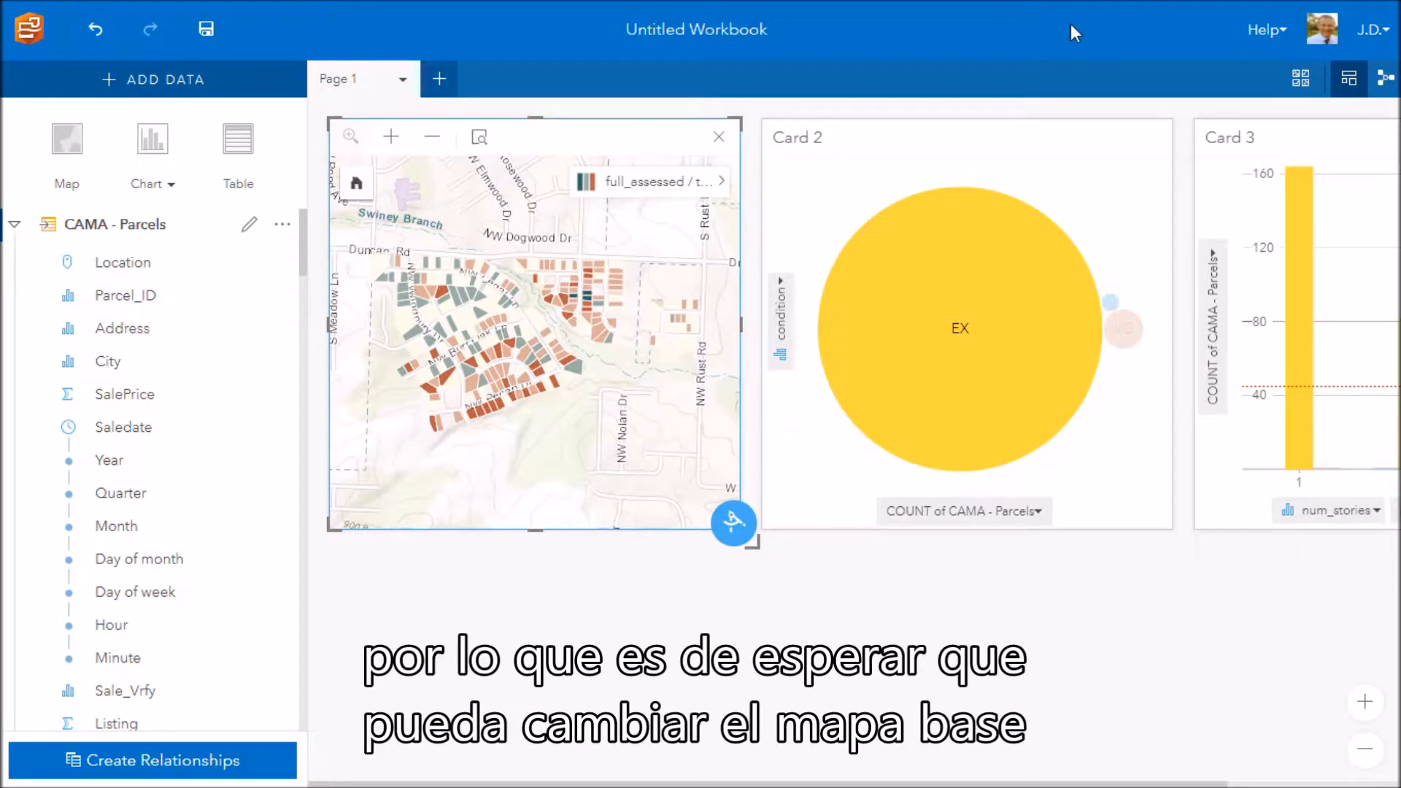
Change the map's basemap to Grain Valley Hybrid and inspect the parcels over the imagery up close
left_click(1303, 84)
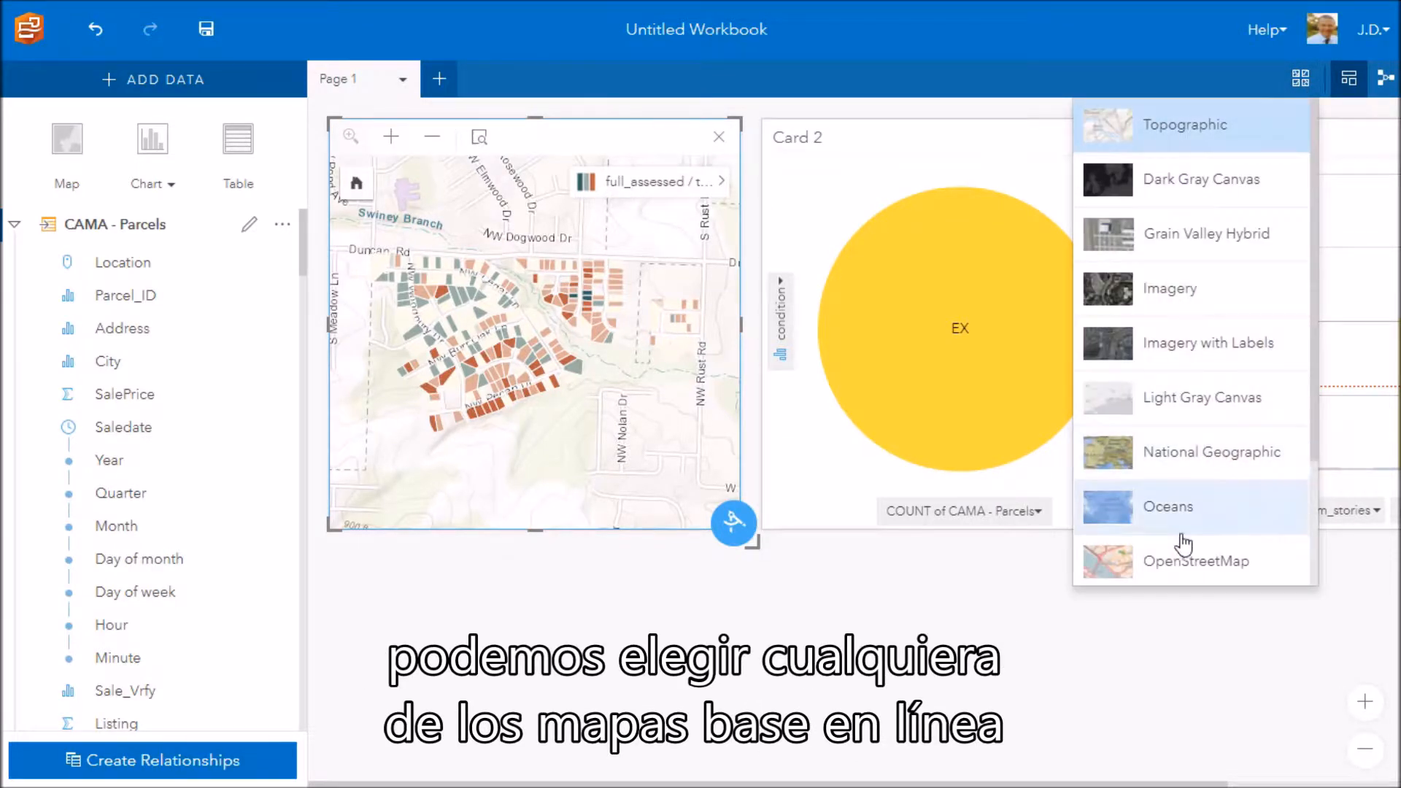
scroll(1186, 559, "down", 3)
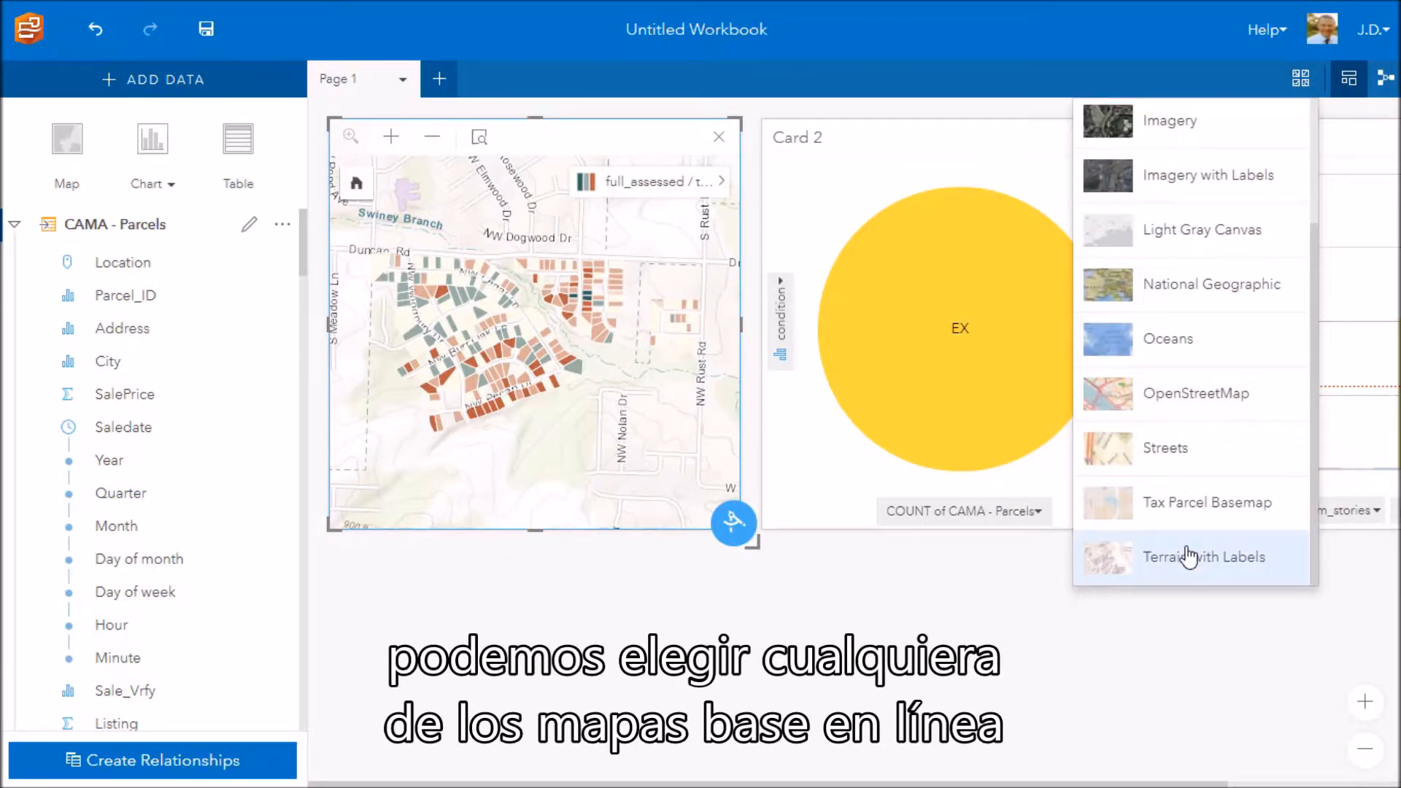
scroll(1189, 557, "up", 3)
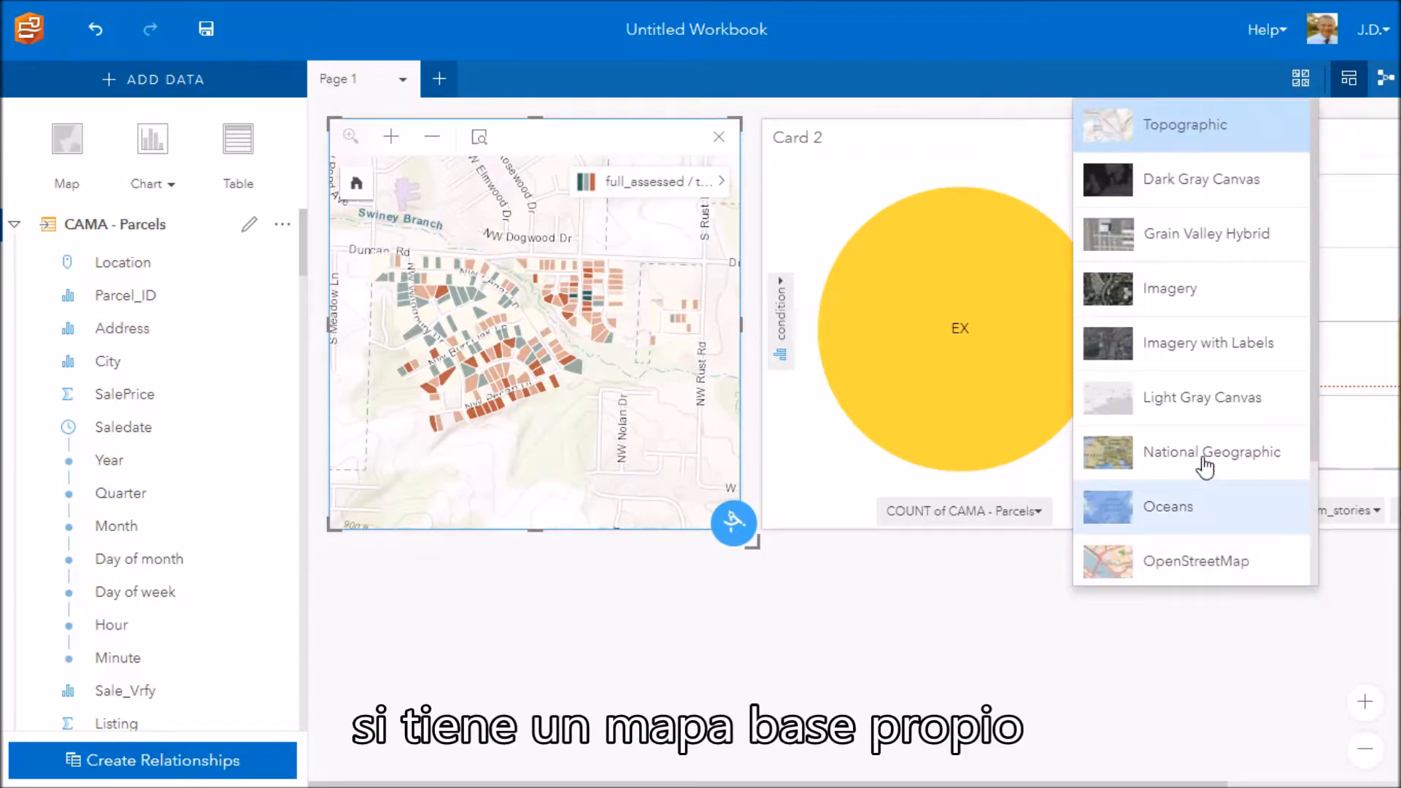
left_click(1144, 237)
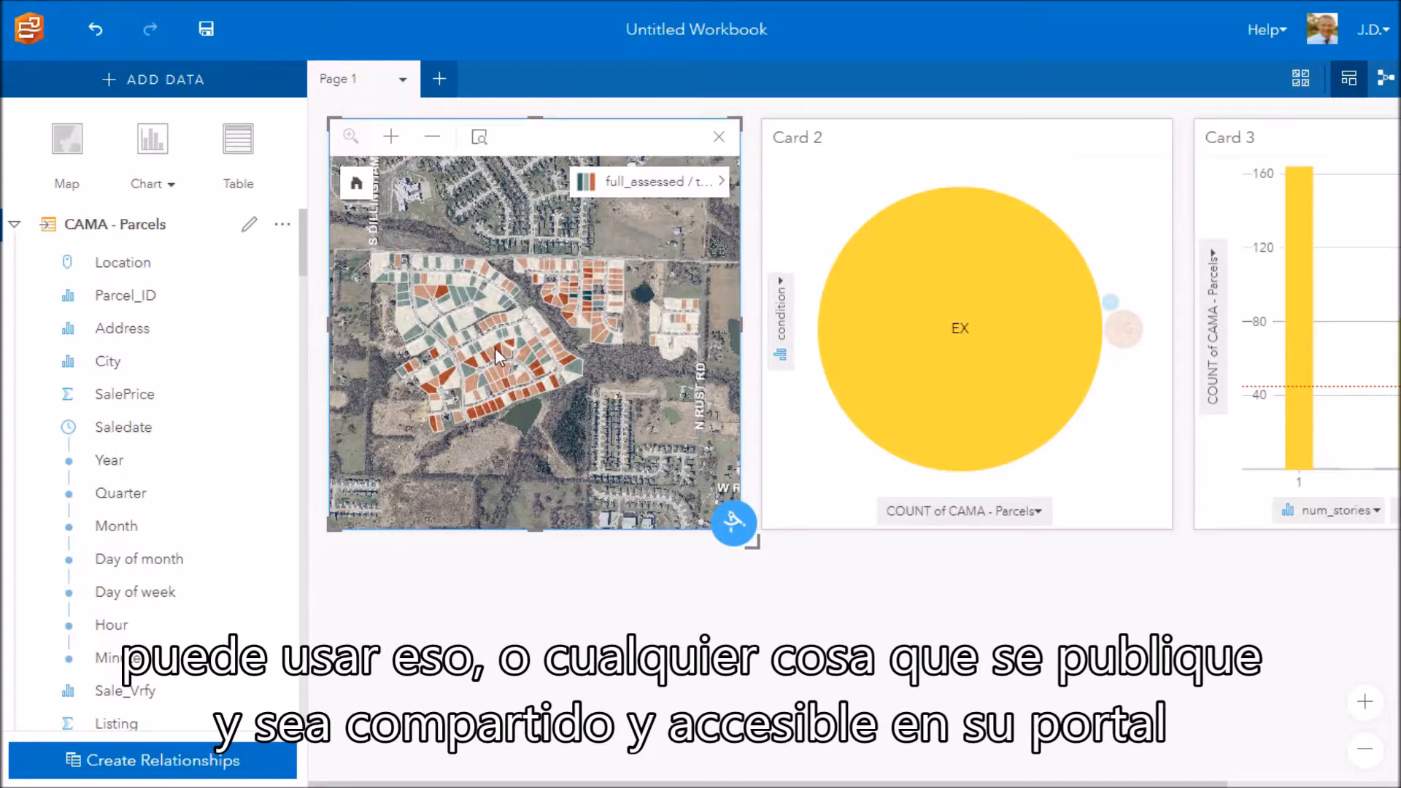
scroll(495, 347, "up", 5)
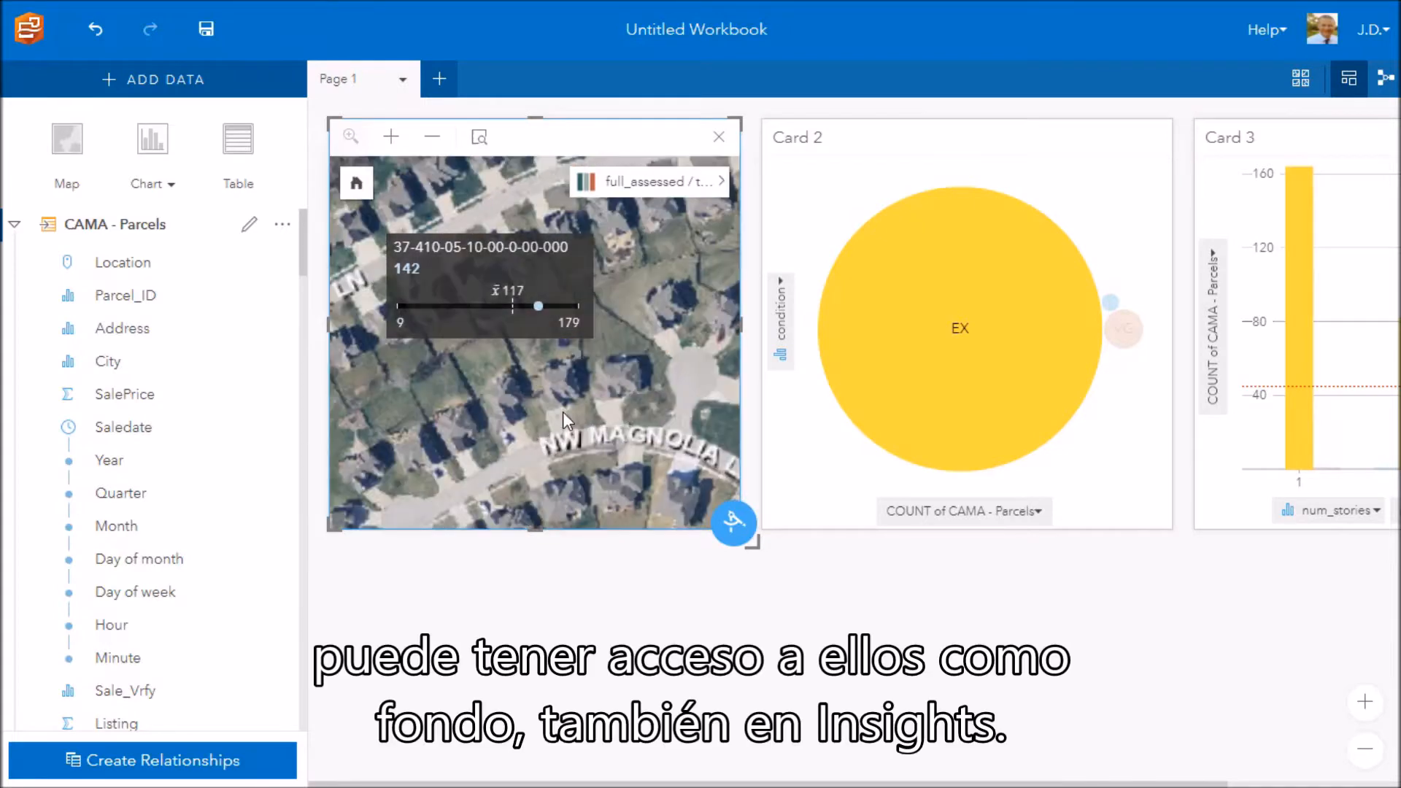
scroll(562, 412, "down", 3)
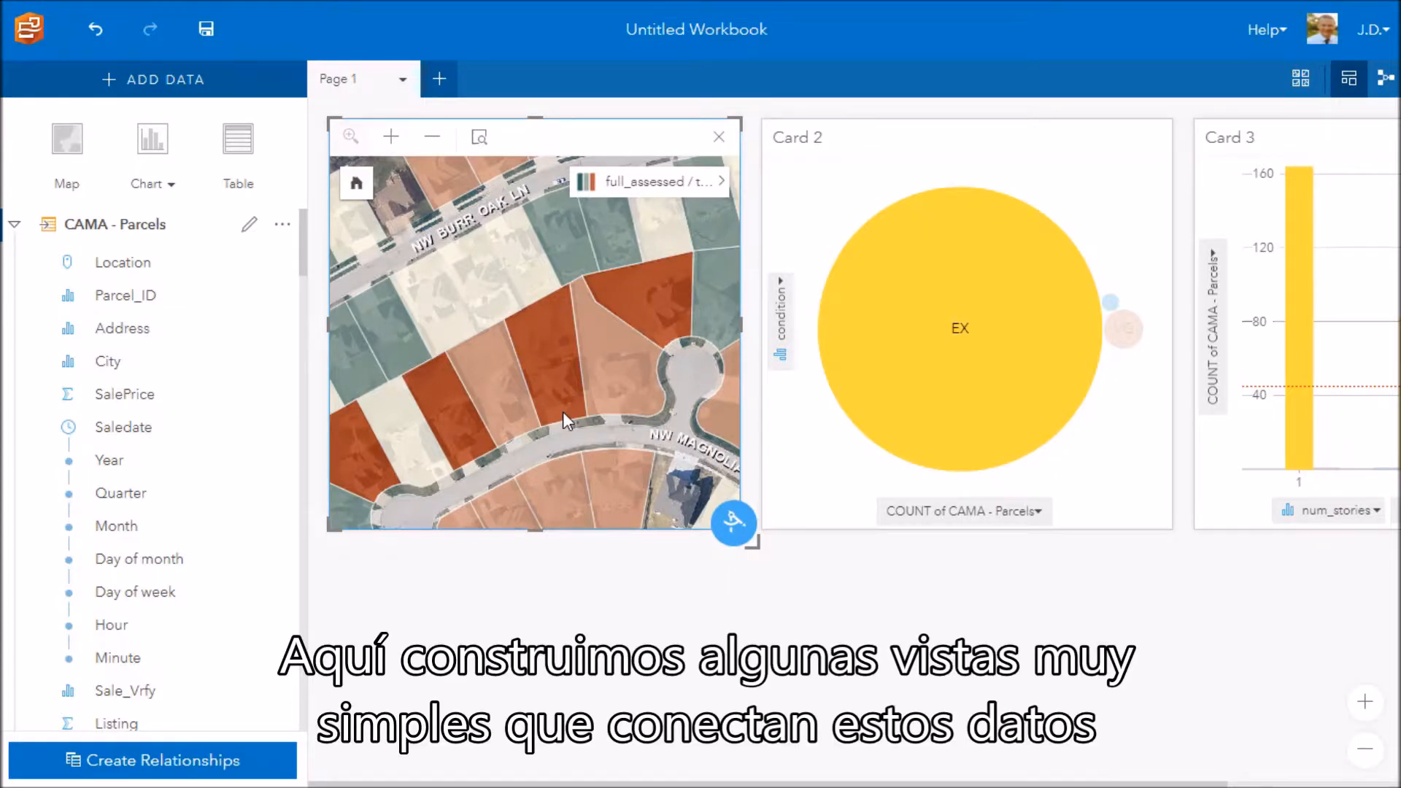
left_click_drag(890, 785, 1070, 785)
left_click_drag(955, 784, 776, 783)
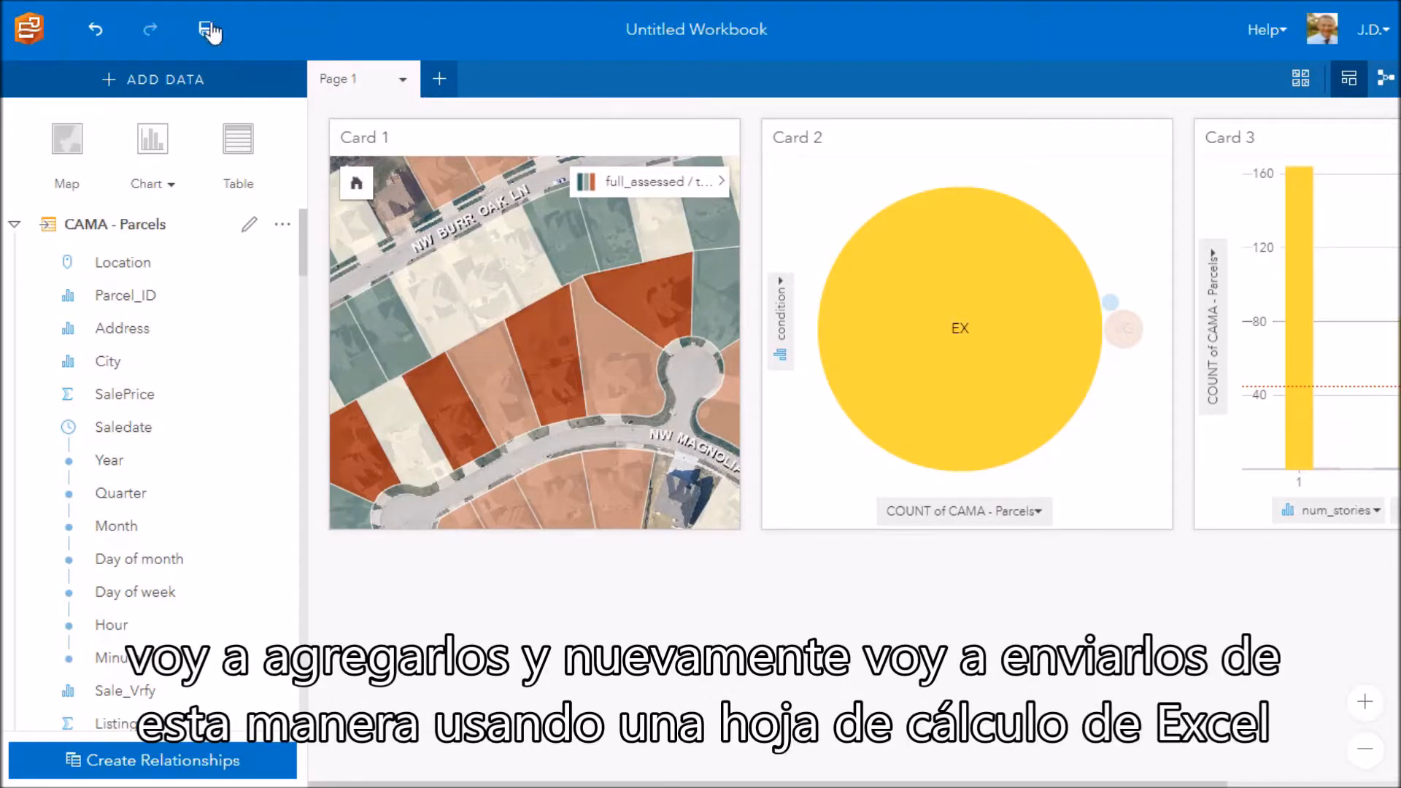
Add the Sales.Extract table from the Excel file Sales.xlsx to the page, leaving out Regression.Table
left_click(142, 81)
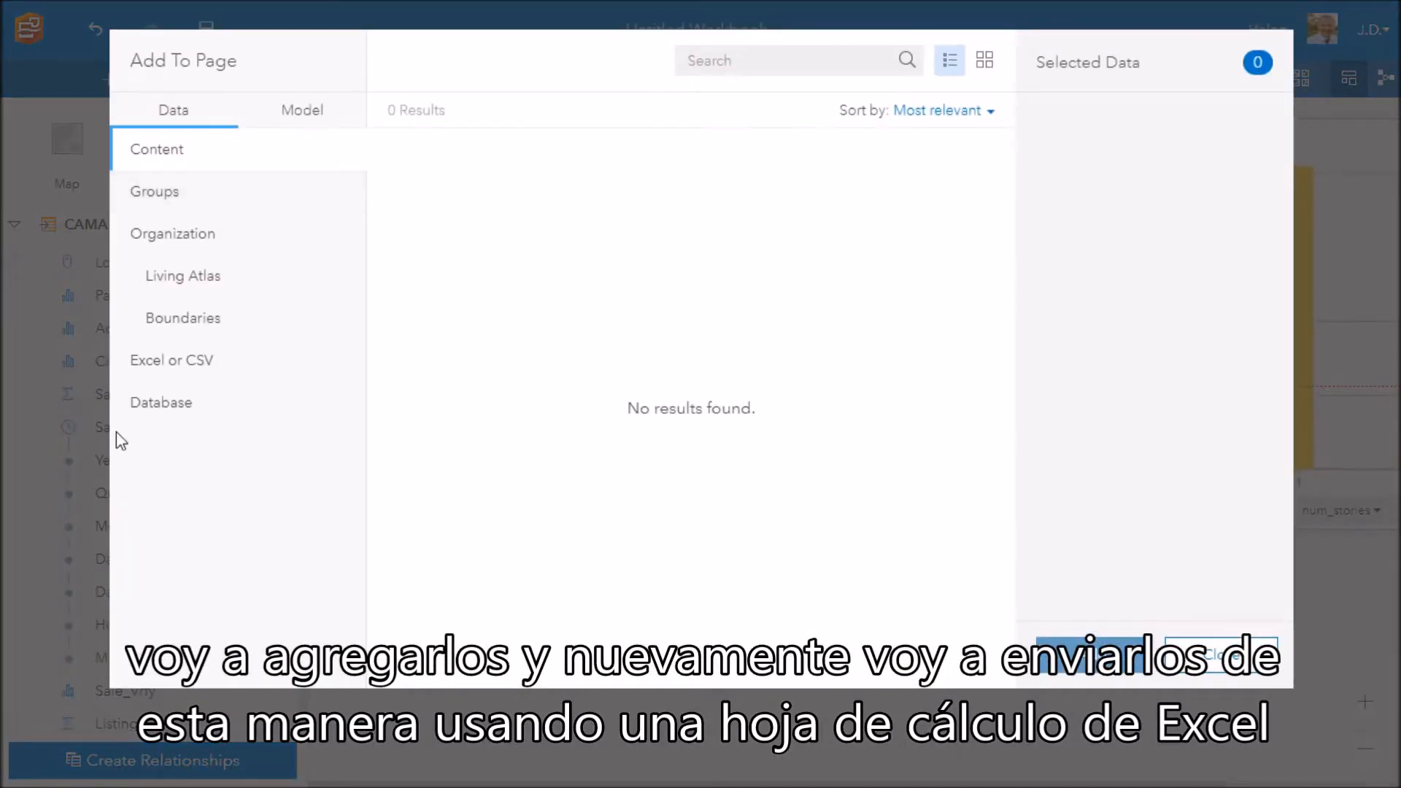
left_click(150, 332)
left_click(164, 362)
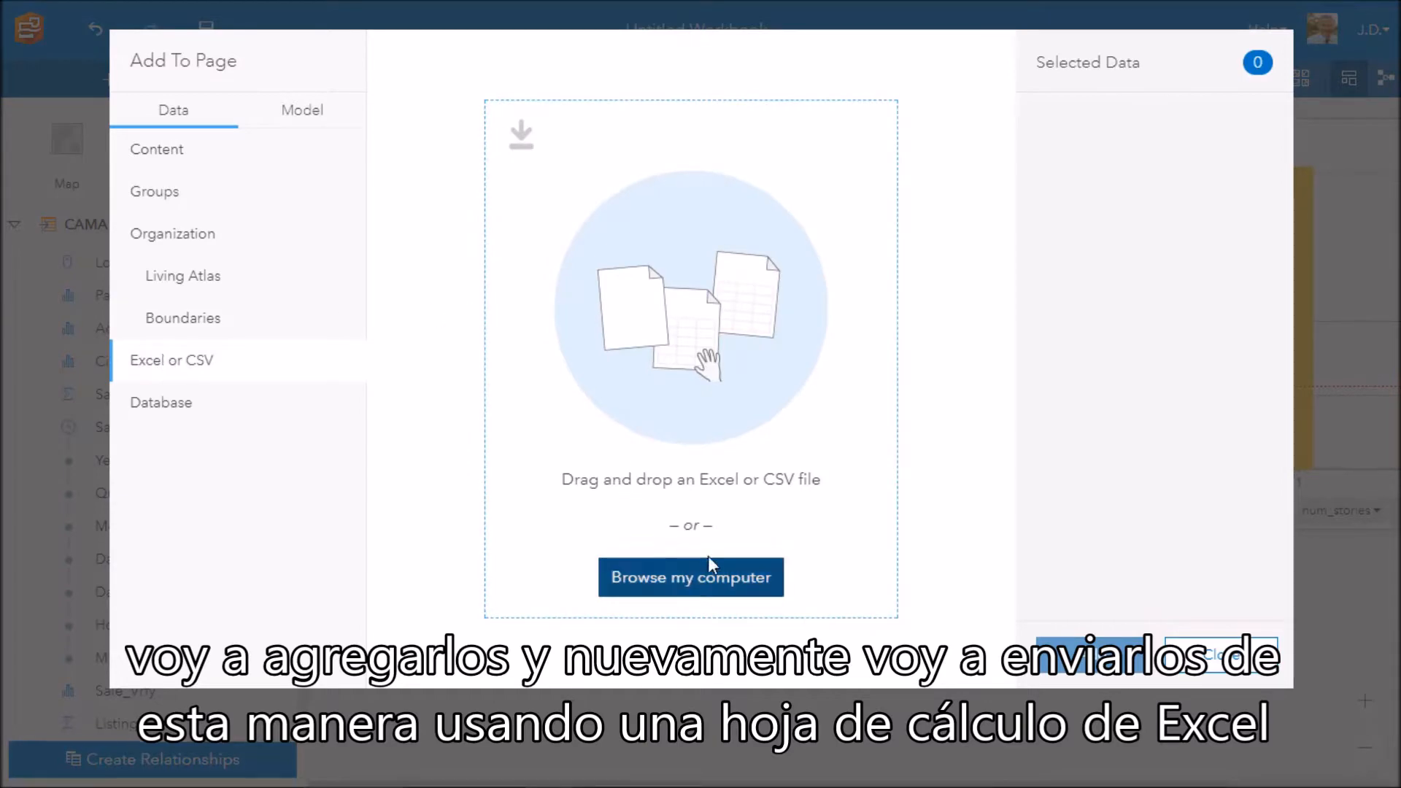
left_click(682, 576)
left_click(248, 273)
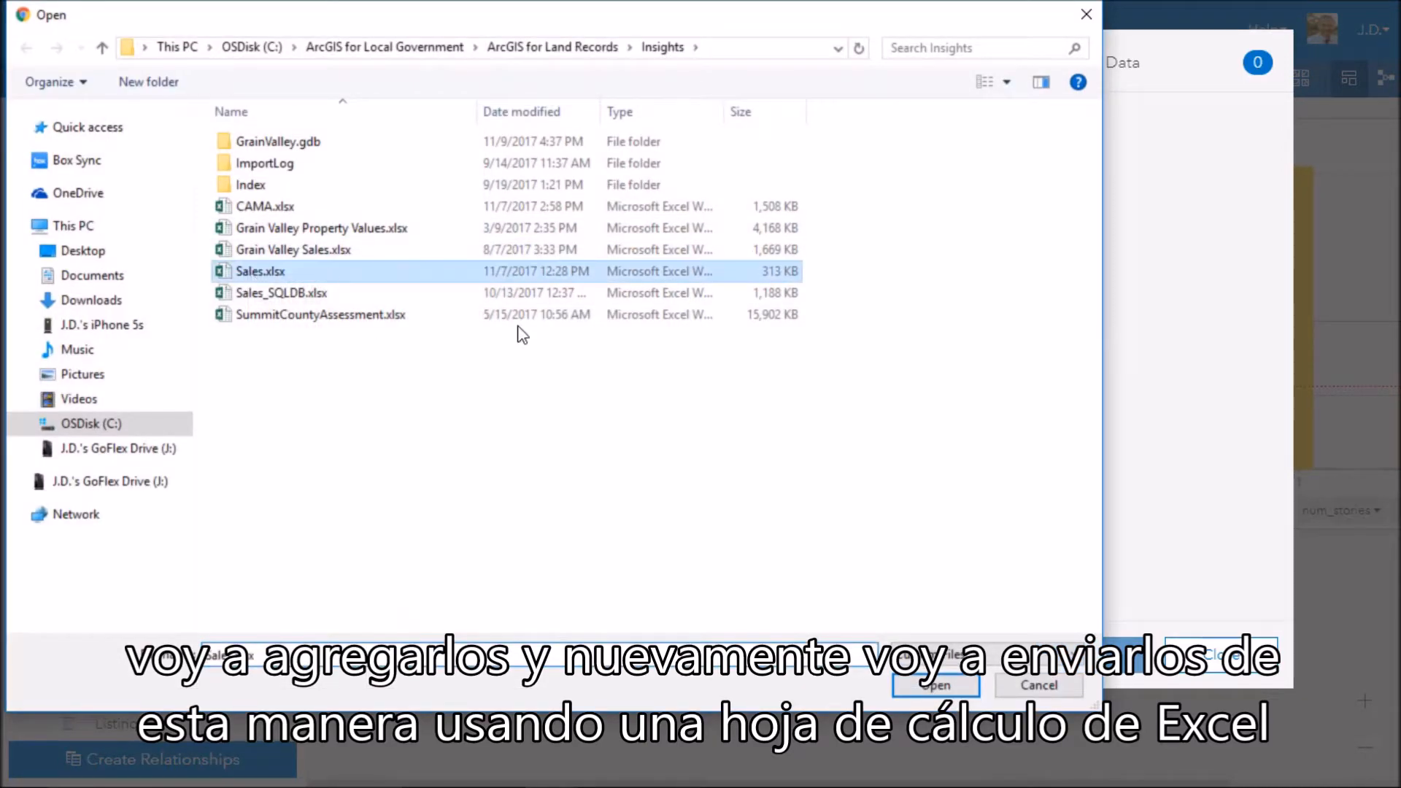
left_click(920, 688)
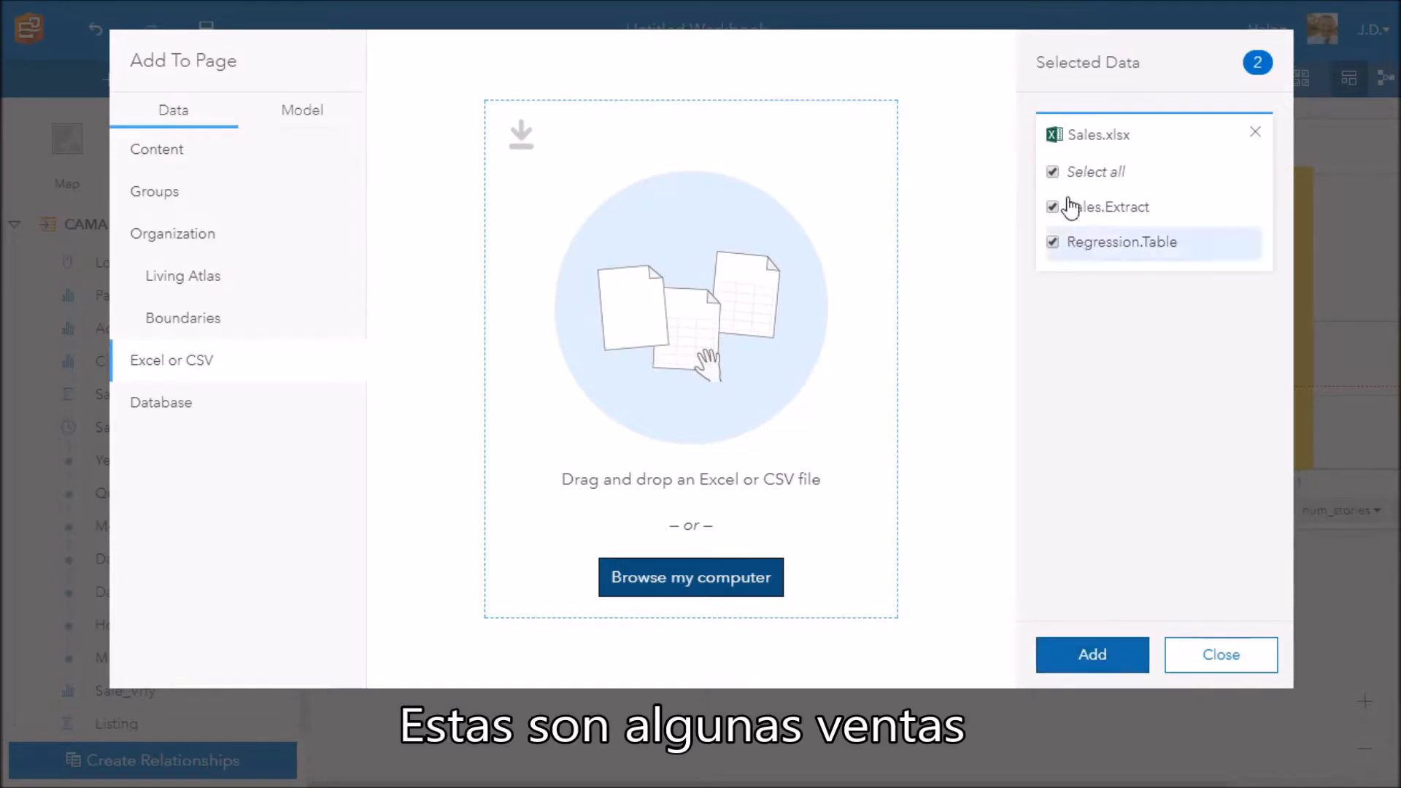
left_click(1053, 242)
left_click(1078, 660)
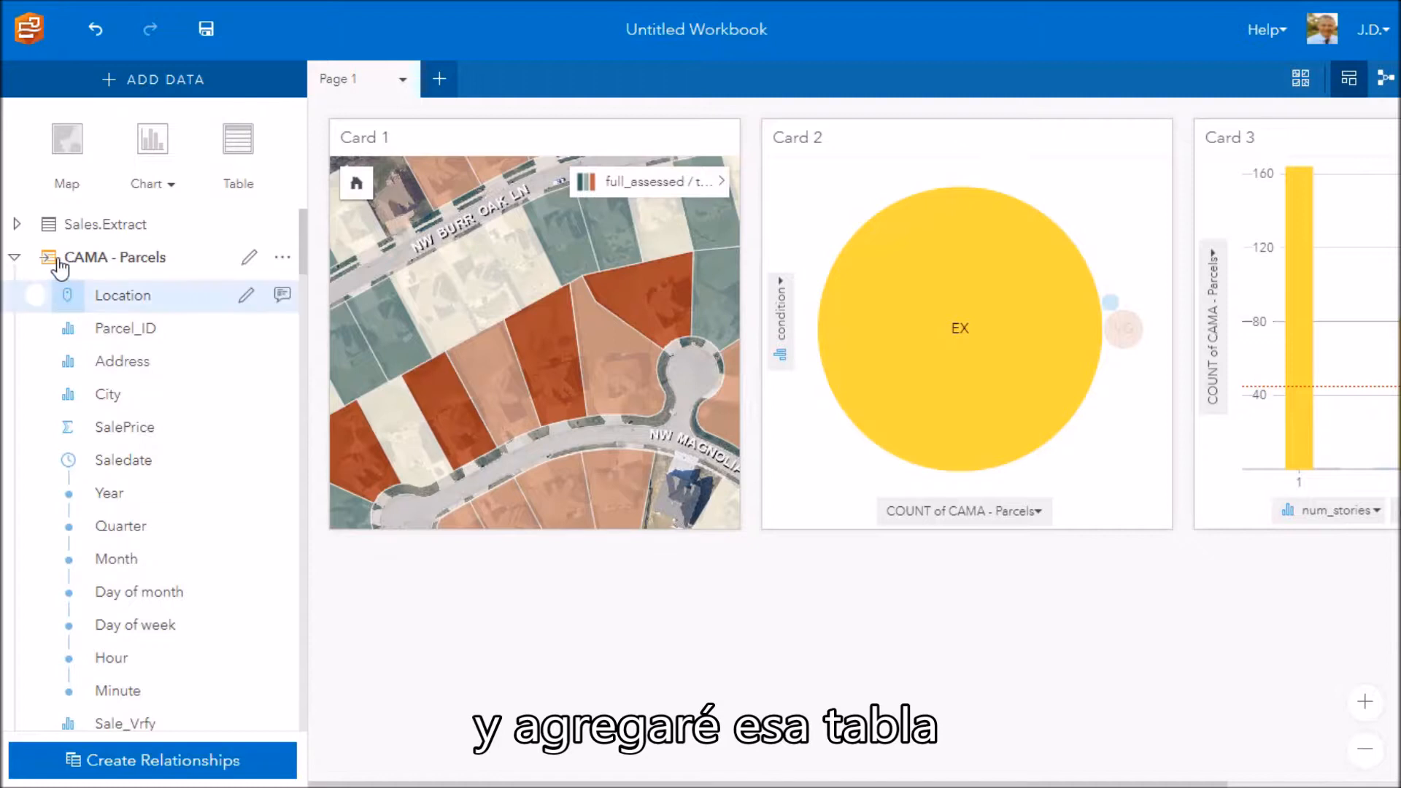
Collapse the CAMA - Parcels dataset and examine the fields of Sales.Extract for a parcel identifier and any location field
left_click(12, 259)
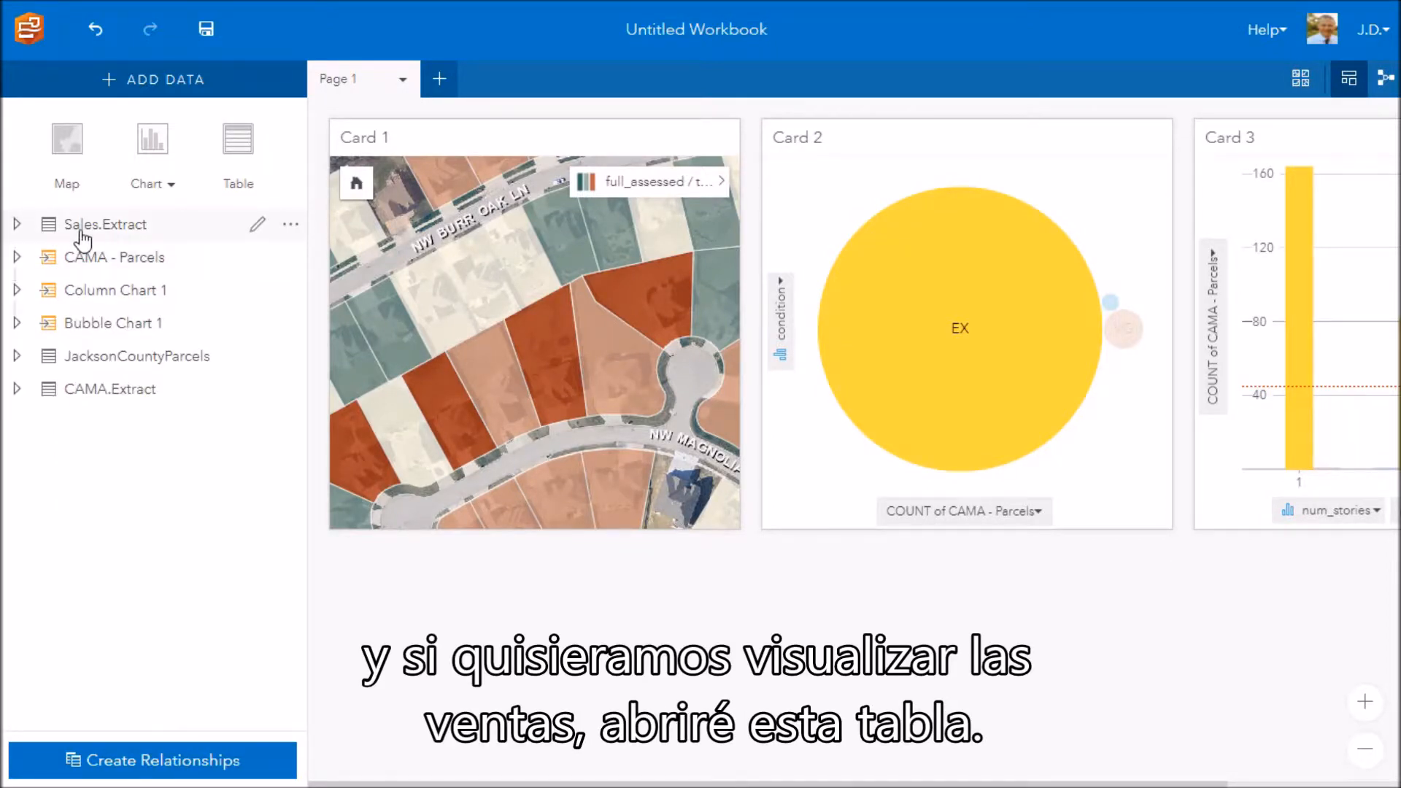
left_click(17, 227)
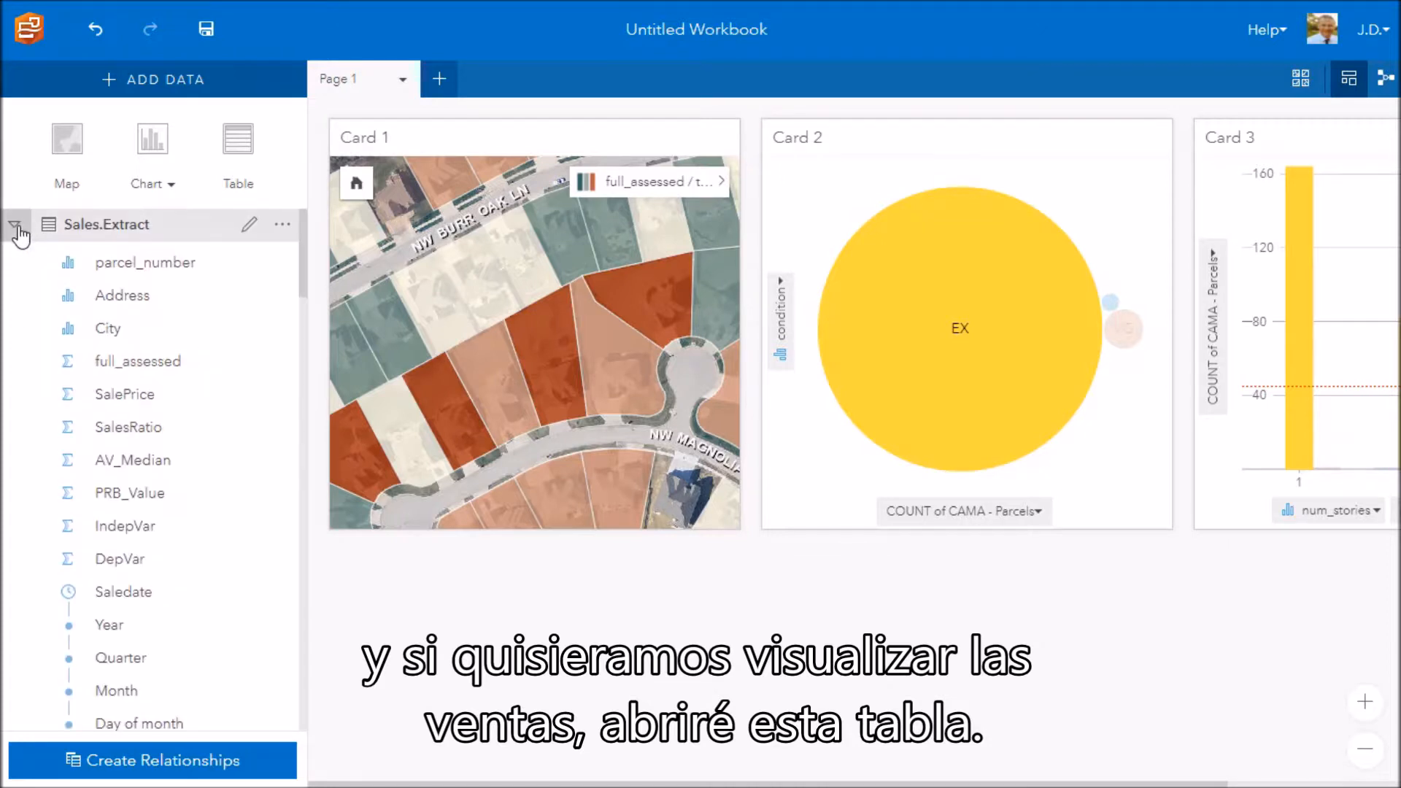
left_click(33, 264)
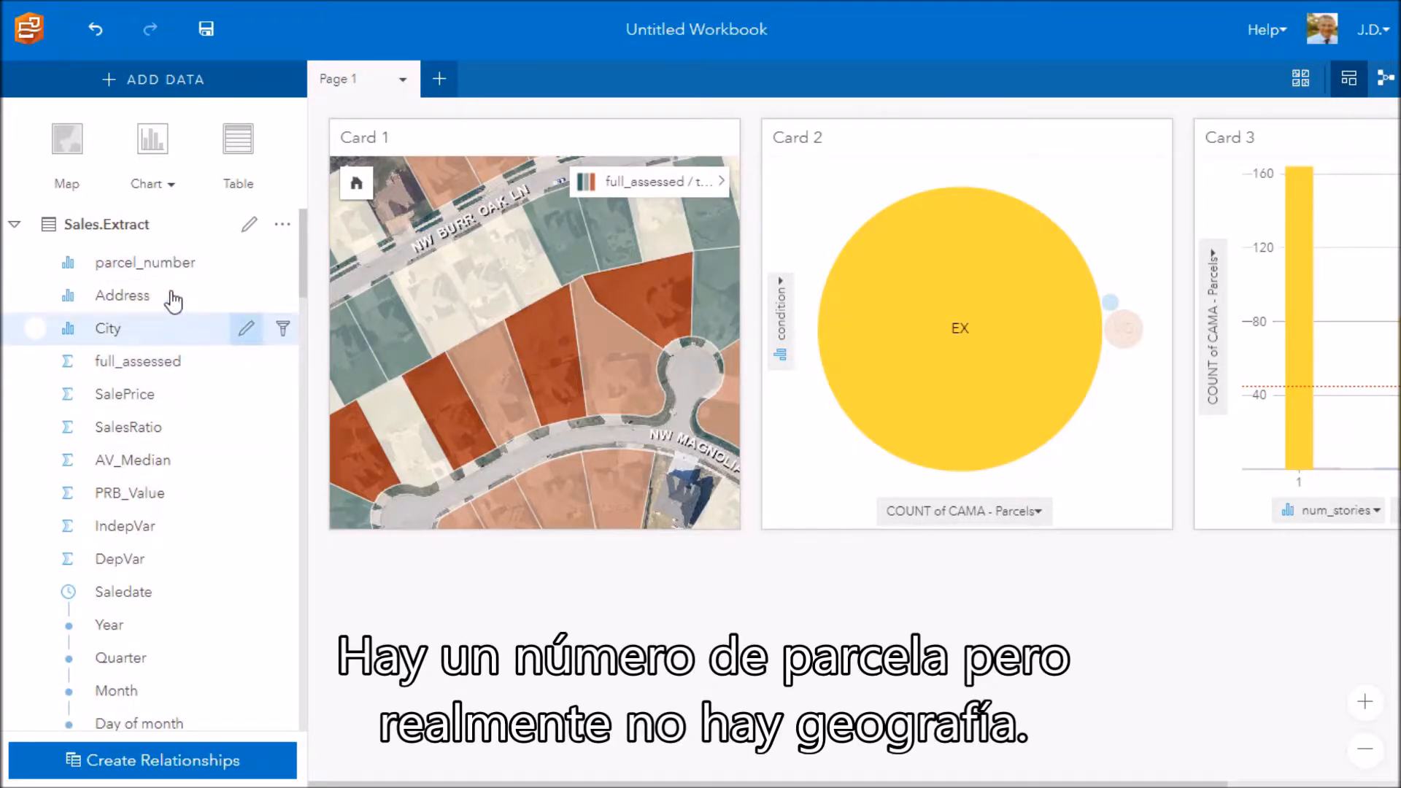
left_click(15, 224)
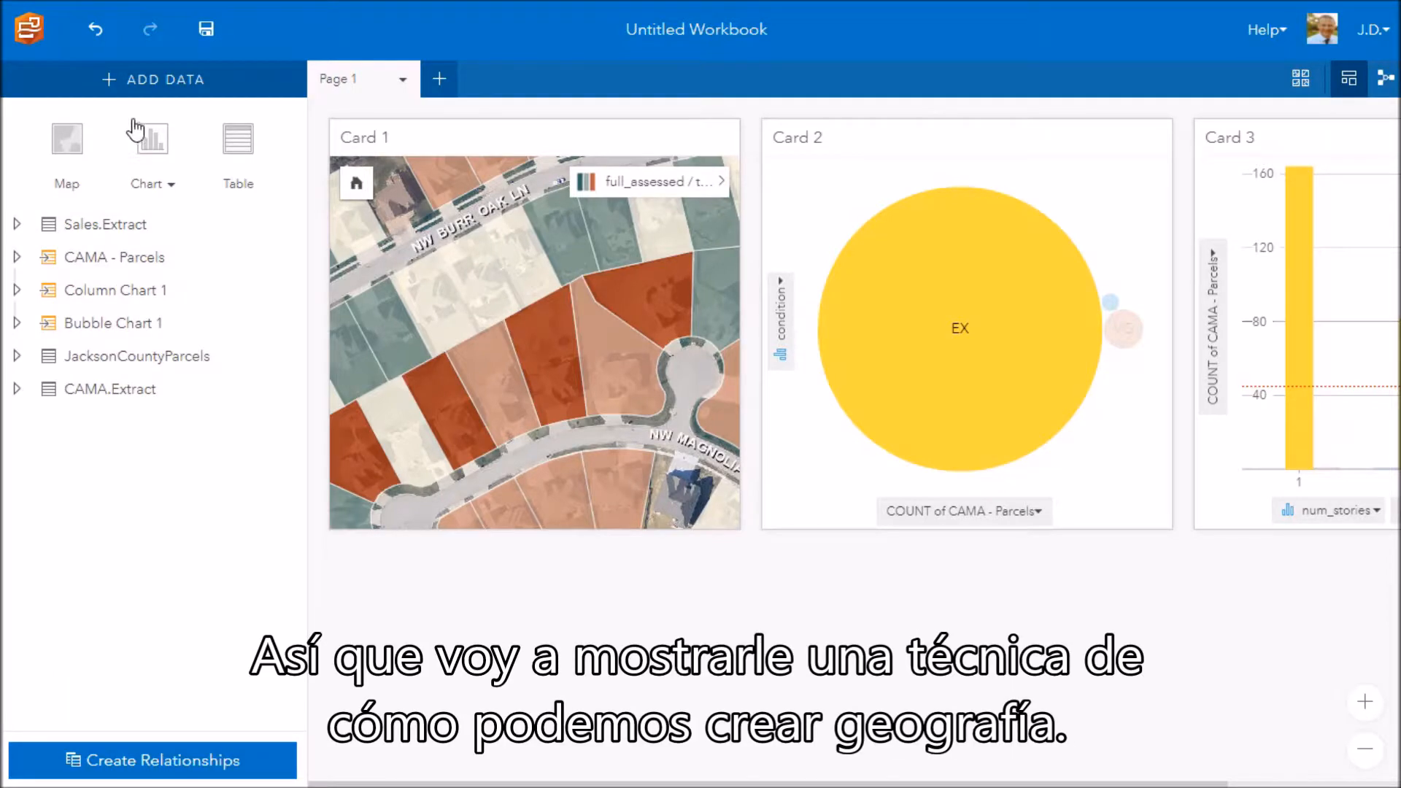
Add the Parcel Centroids layer from the Assessor's Office group to the page
left_click(153, 80)
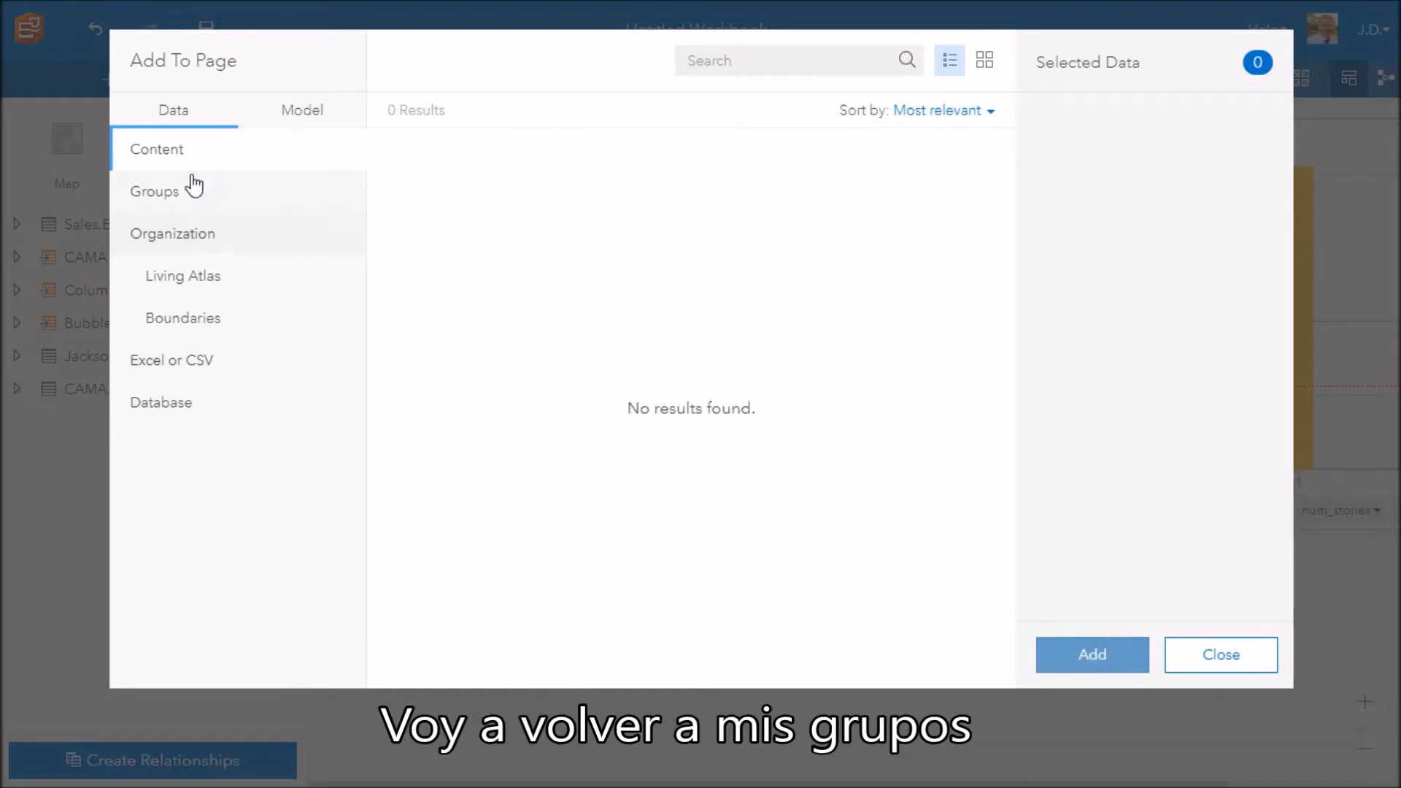
left_click(176, 195)
left_click(478, 171)
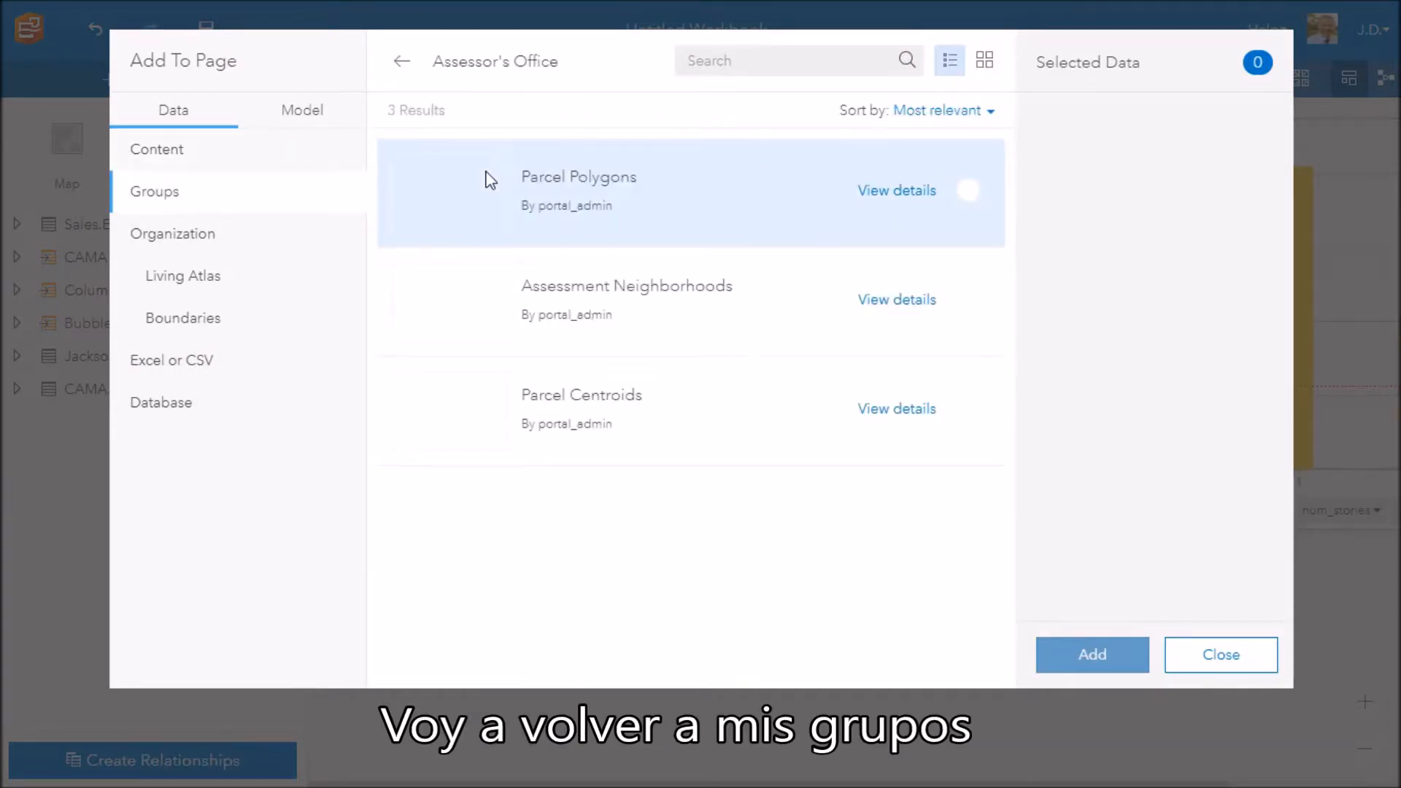
left_click(492, 419)
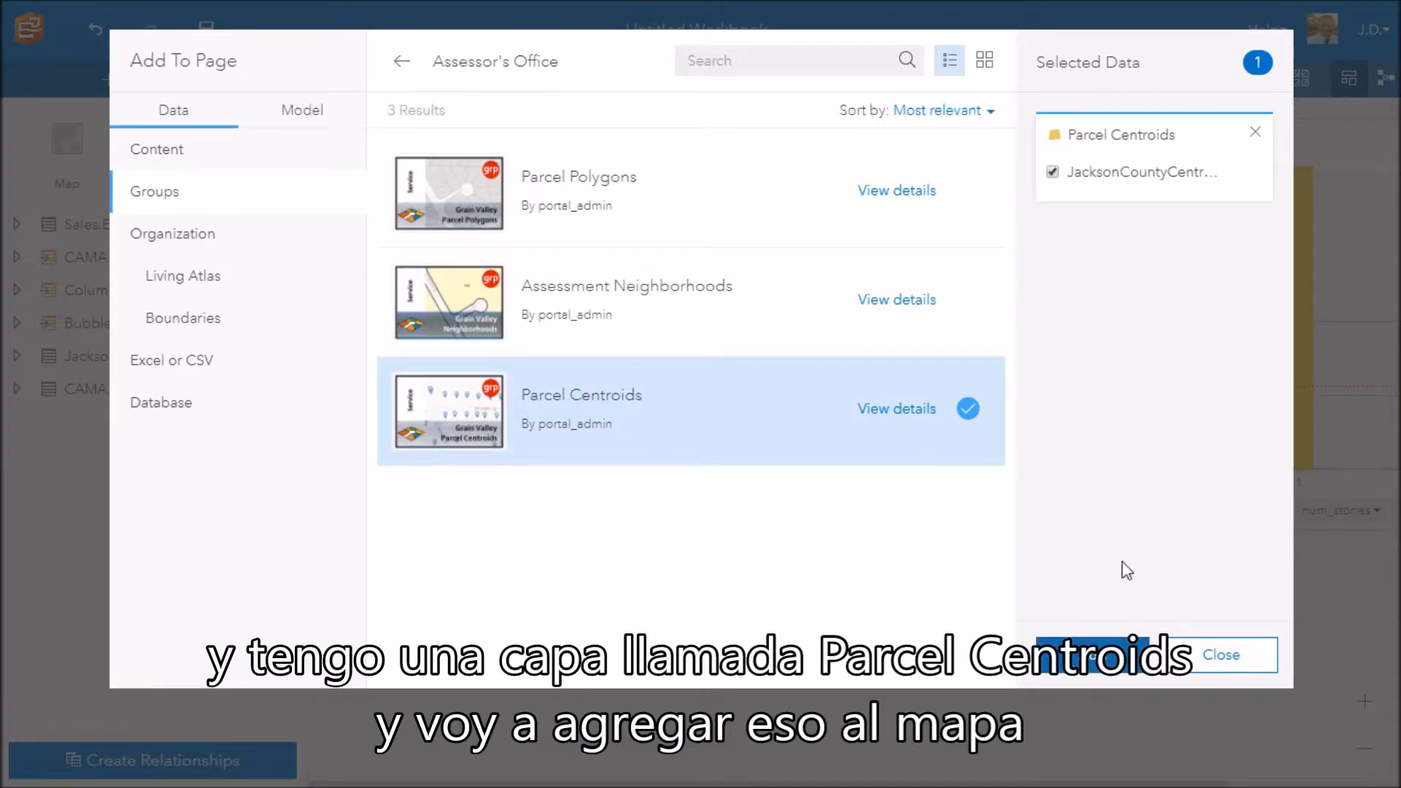
left_click(1093, 655)
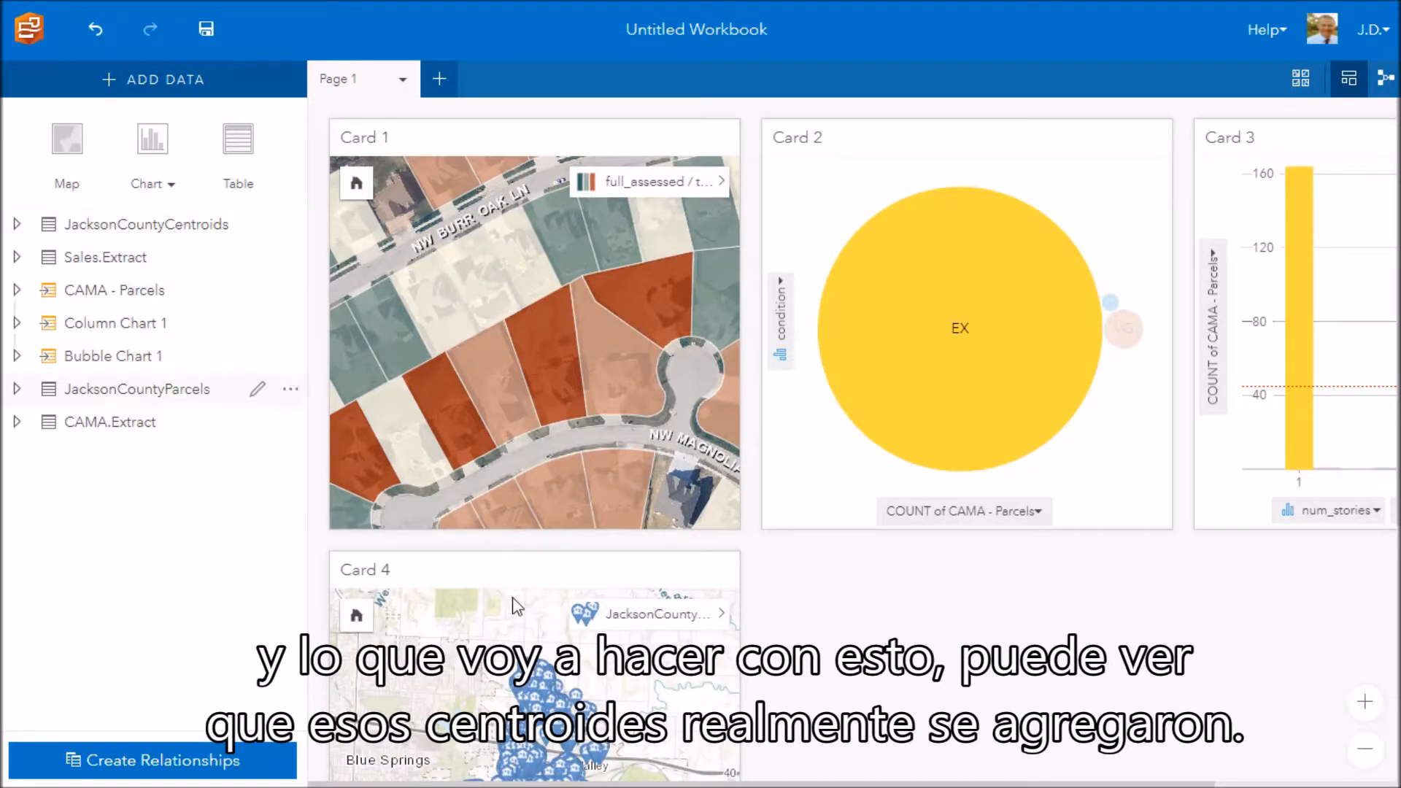
scroll(517, 605, "down", 3)
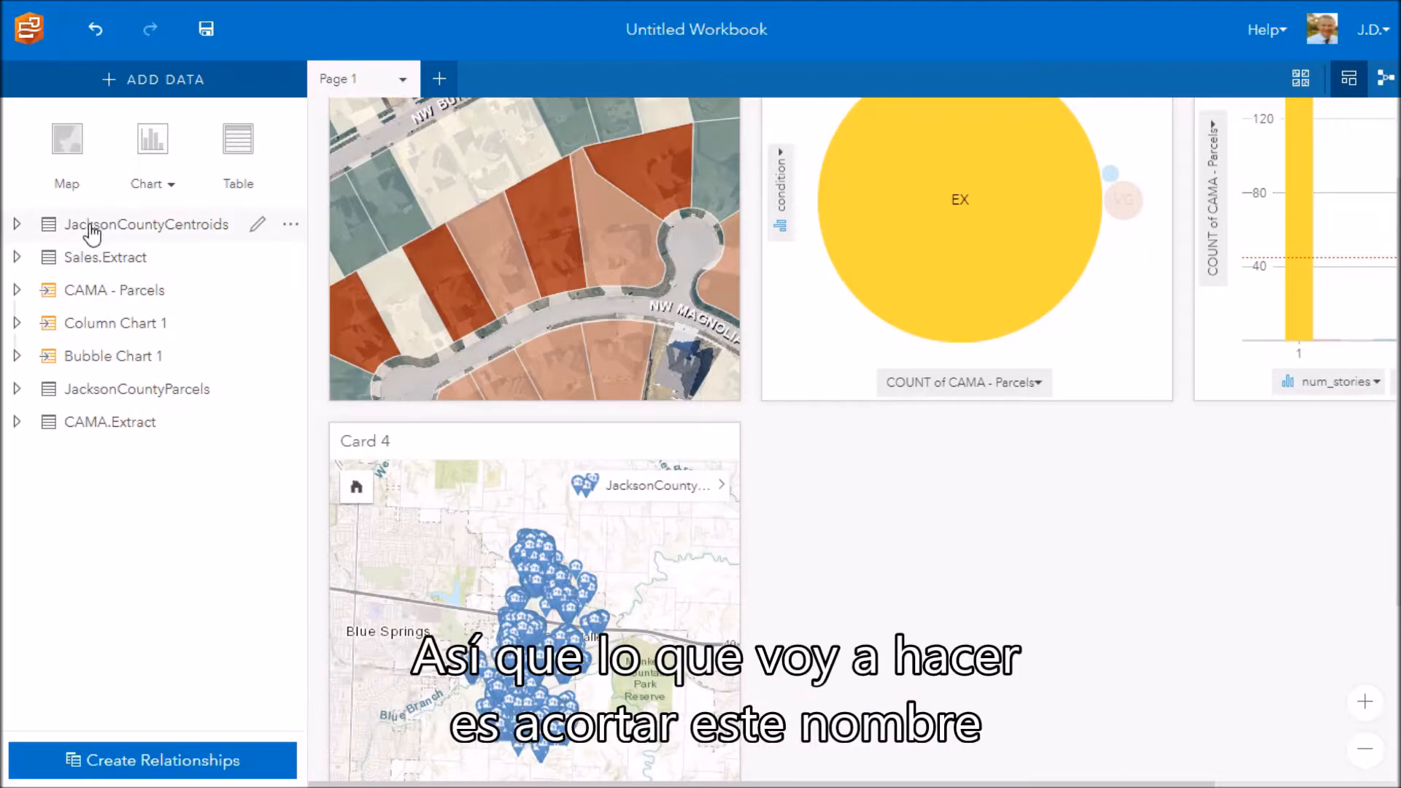
Rename the JacksonCountyCentroids dataset as Centroids and collapse its field list
left_click(257, 224)
left_click(177, 245)
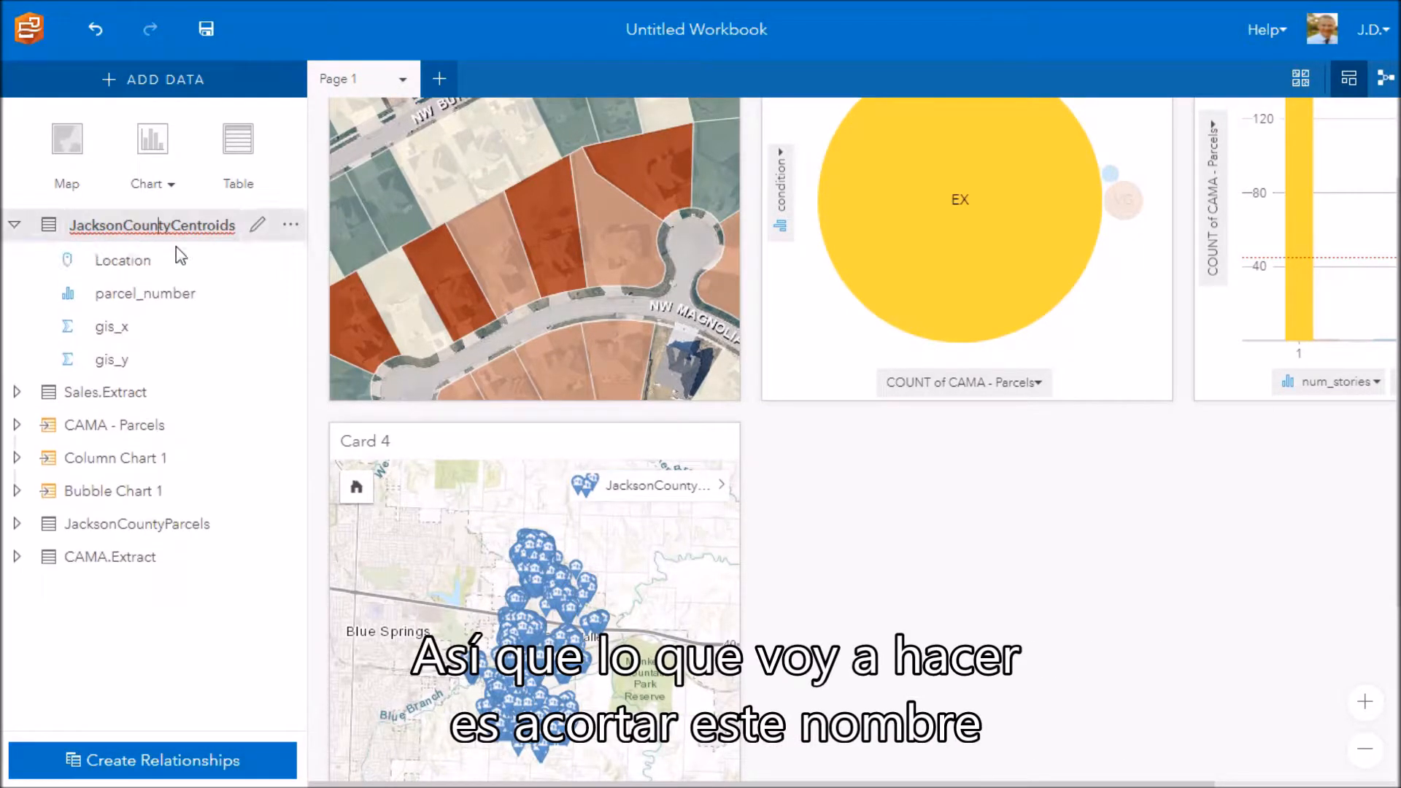
key("BackSpace")
key("BackSpace")
key("BackSpace")
key("BackSpace")
key("BackSpace")
key("BackSpace")
key("BackSpace")
key("BackSpace")
key("BackSpace")
key("BackSpace")
key("BackSpace")
key("BackSpace")
key("BackSpace")
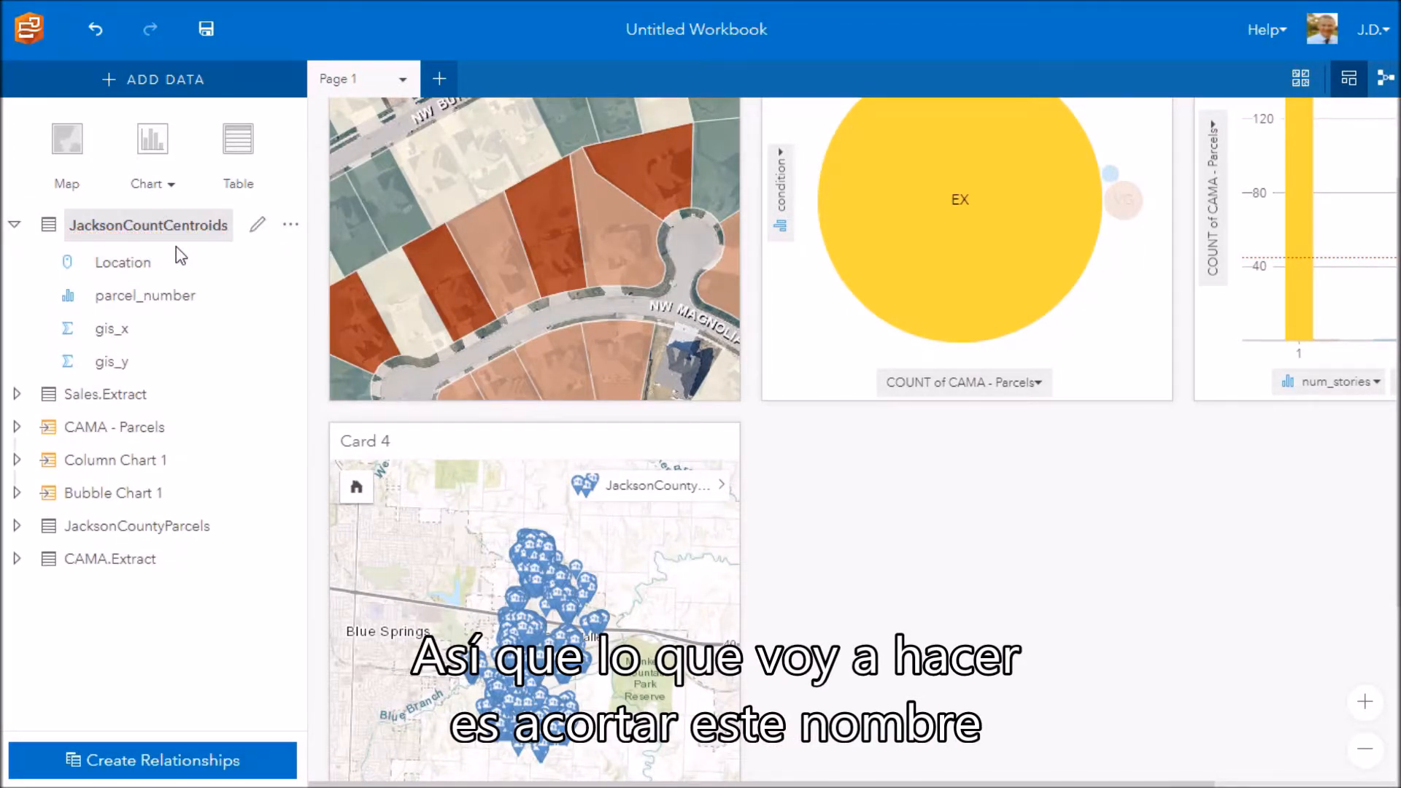
key("Return")
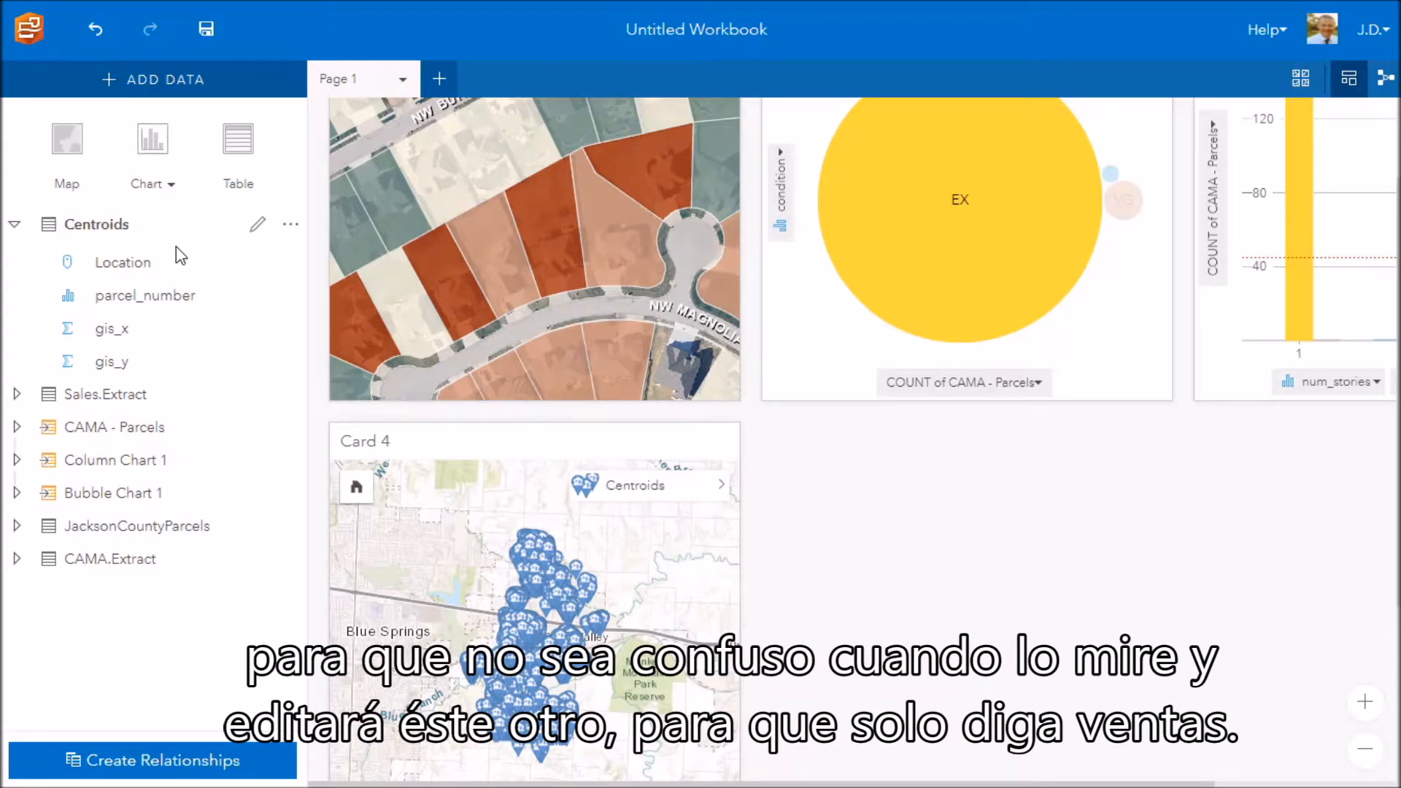
left_click(14, 225)
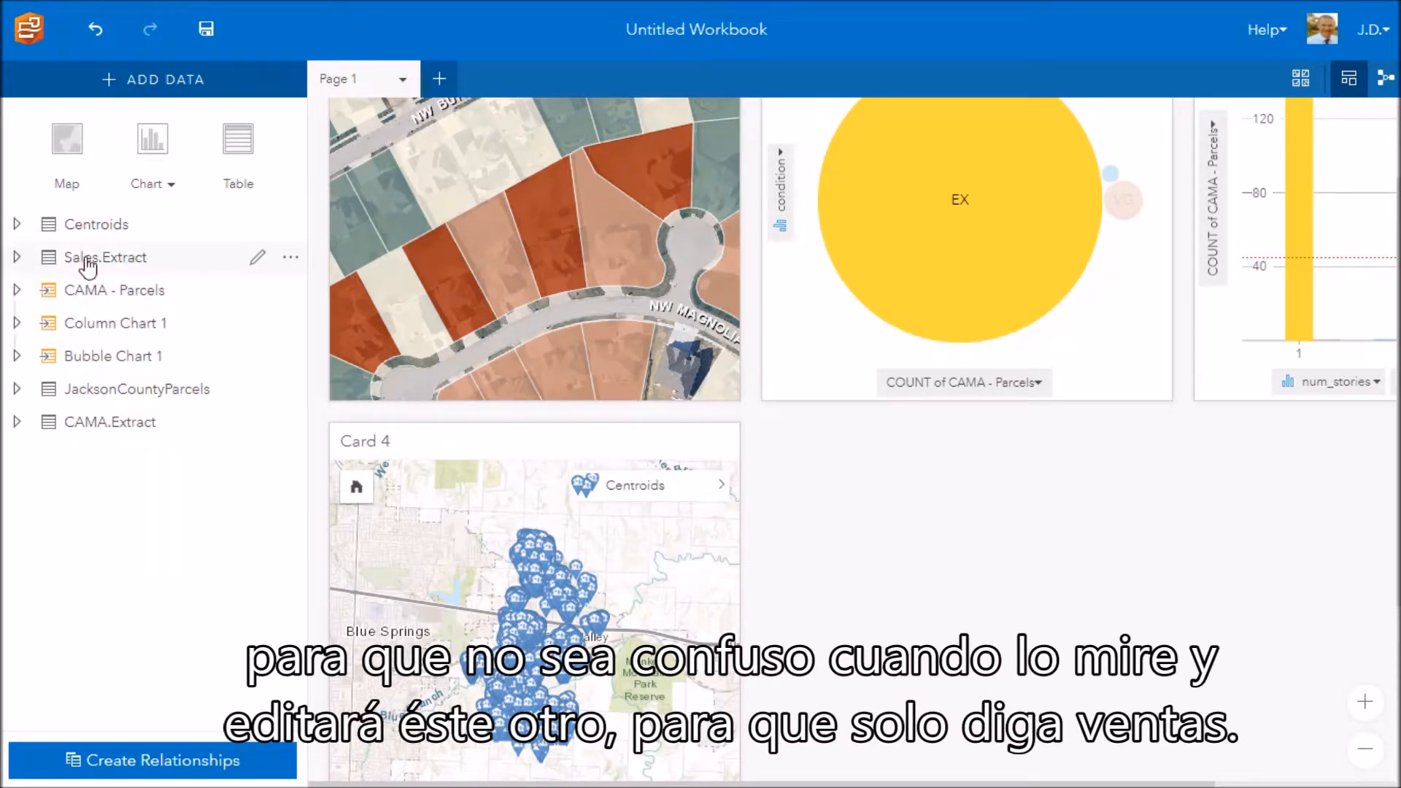
Rename the Sales.Extract dataset as Sales
left_click(257, 257)
left_click(175, 264)
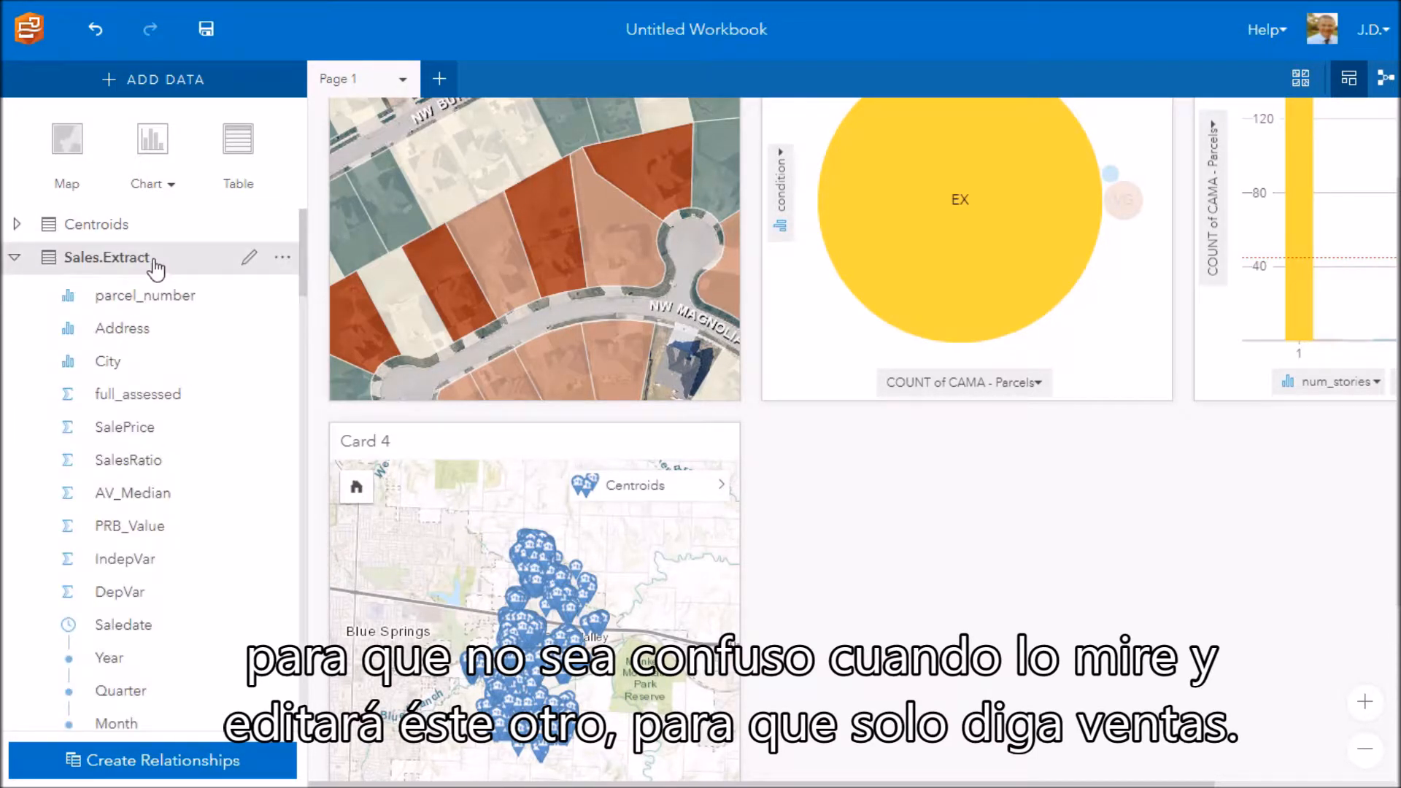
left_click(150, 270)
left_click(257, 256)
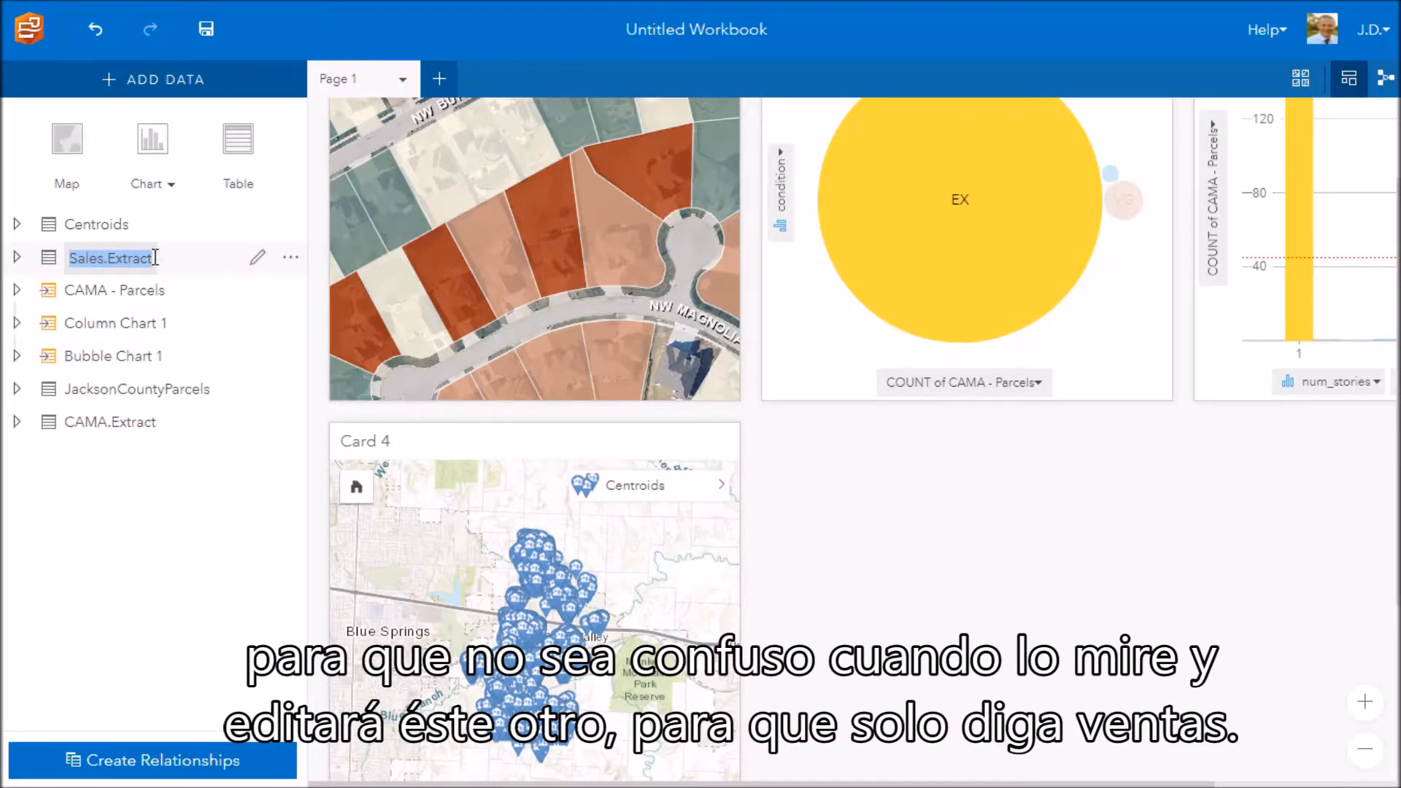
left_click(160, 263)
key("BackSpace")
key("BackSpace")
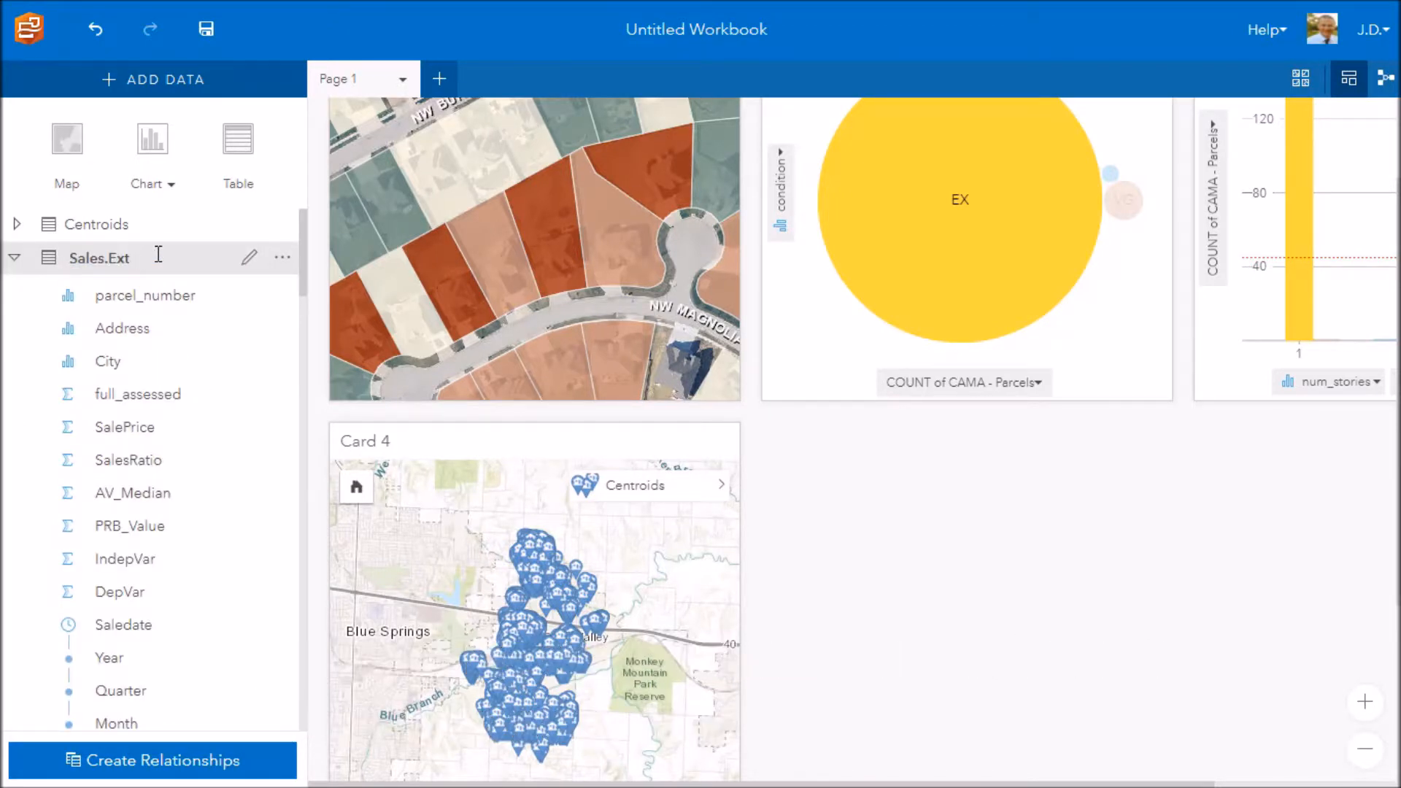
key("BackSpace")
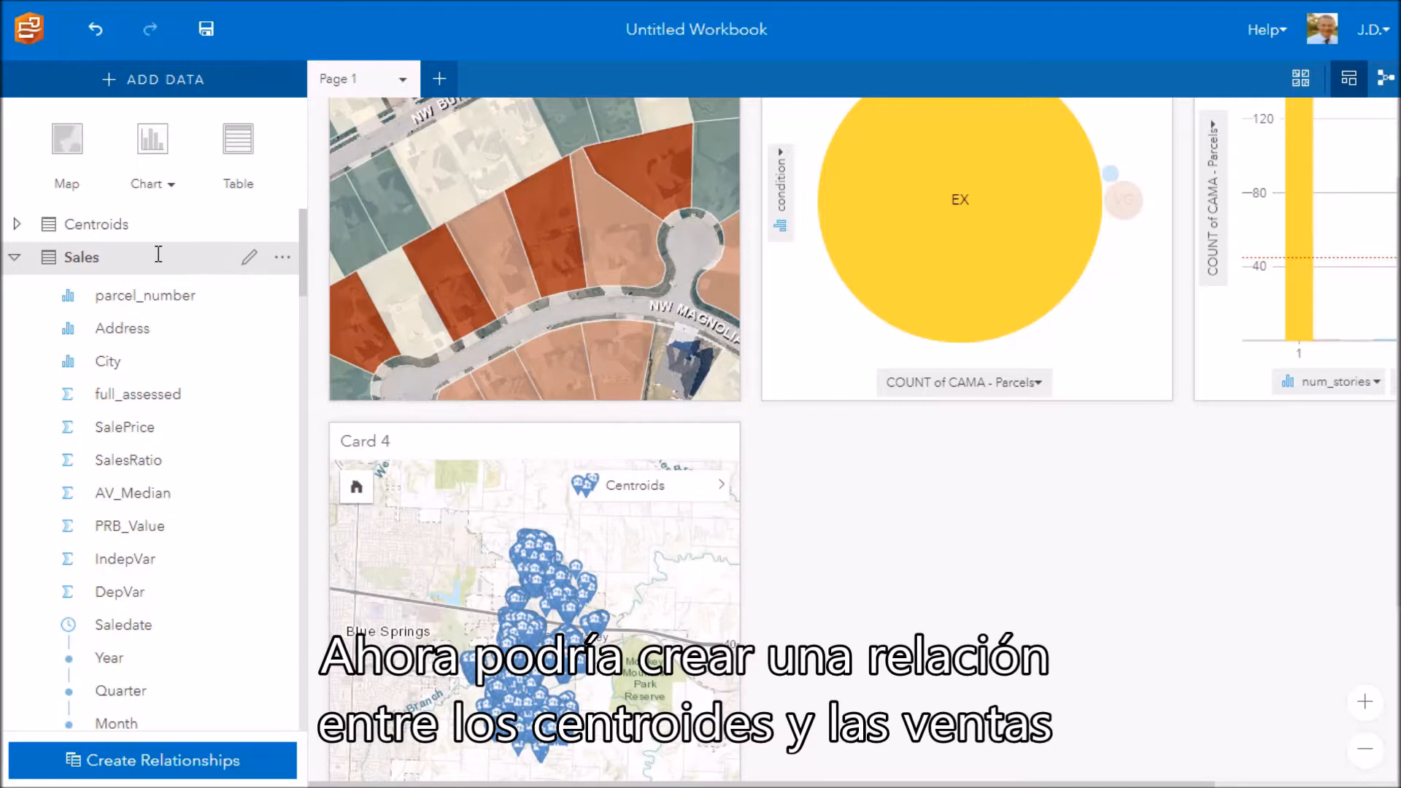
key("Return")
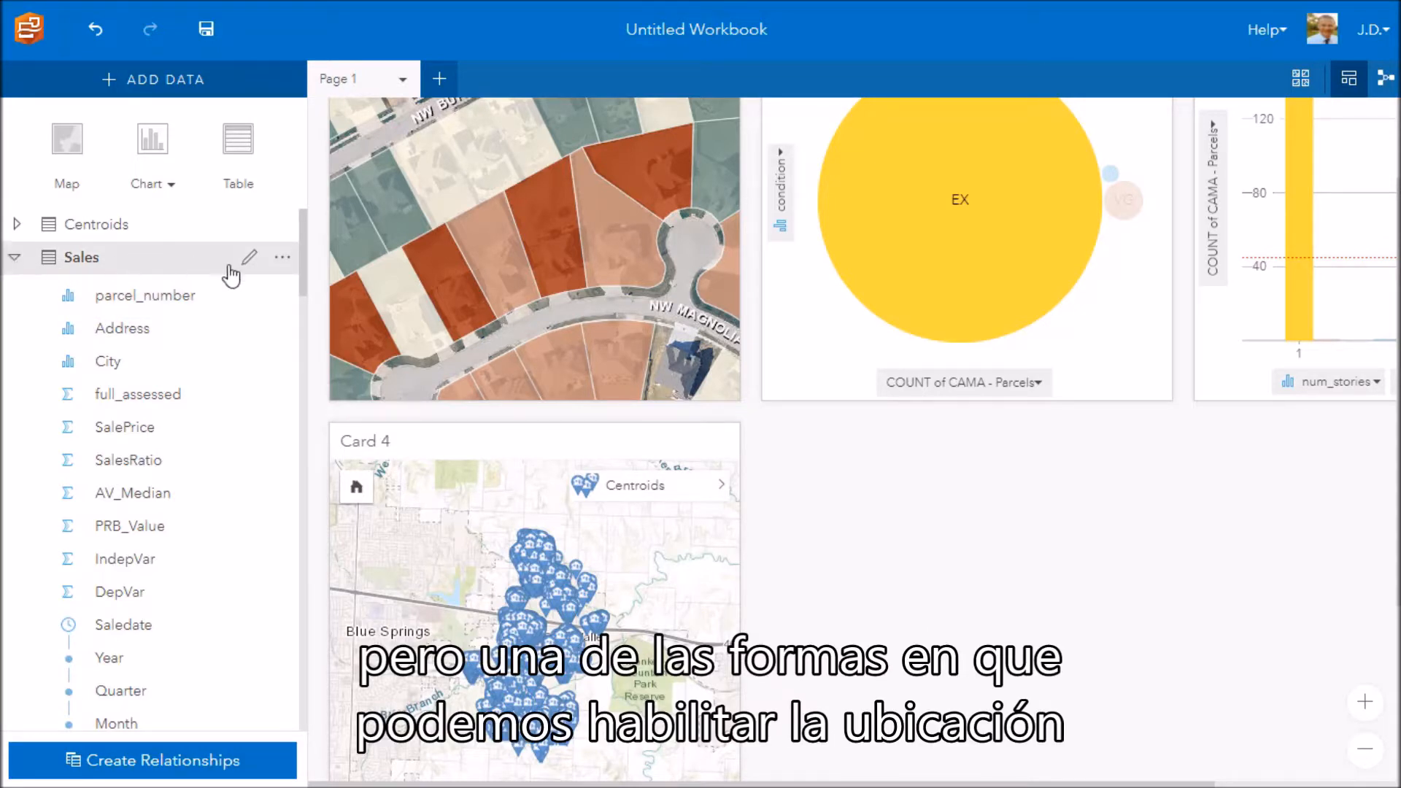
Open Enable Location for the Sales dataset and examine the spatial reference choices for Coordinates and the options of the Address location type
left_click(280, 258)
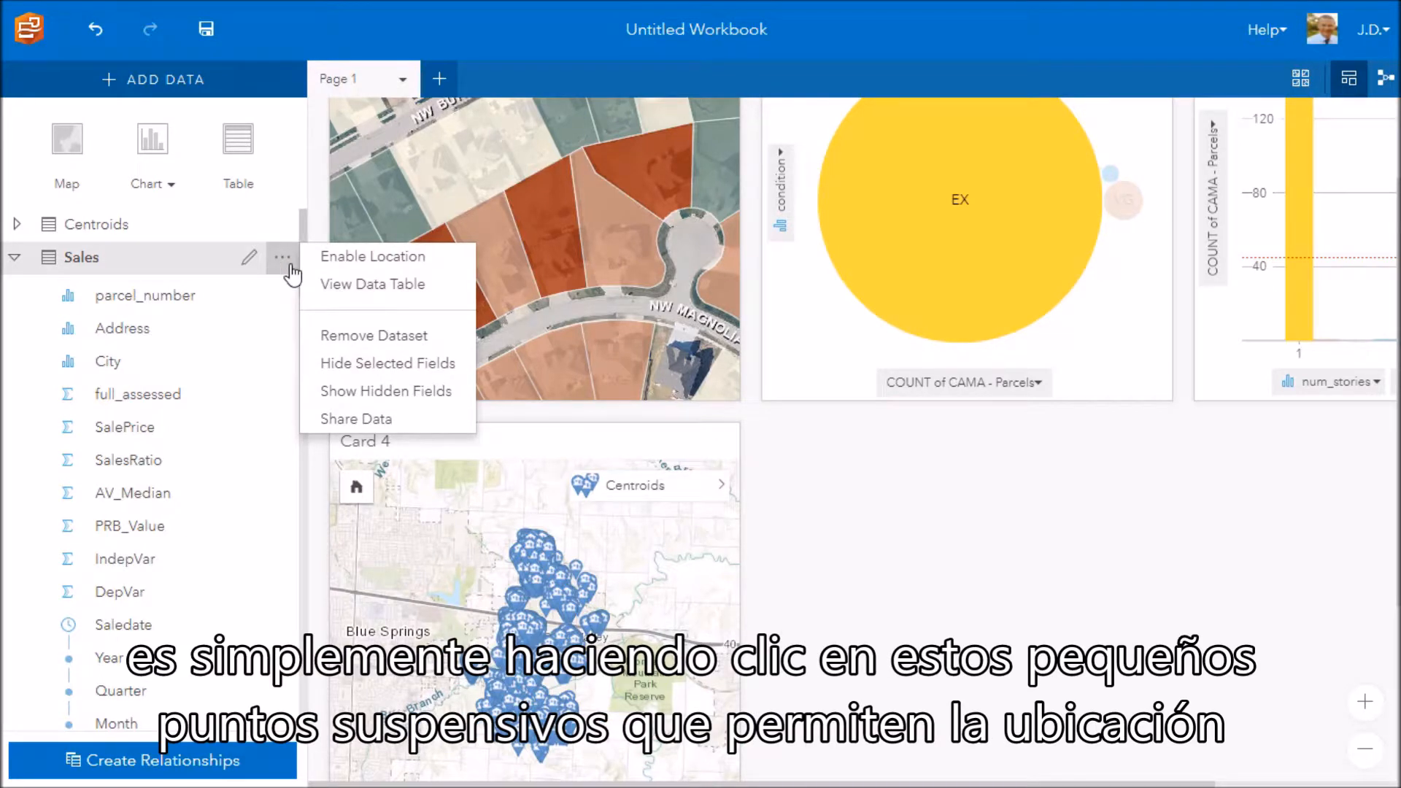
left_click(387, 259)
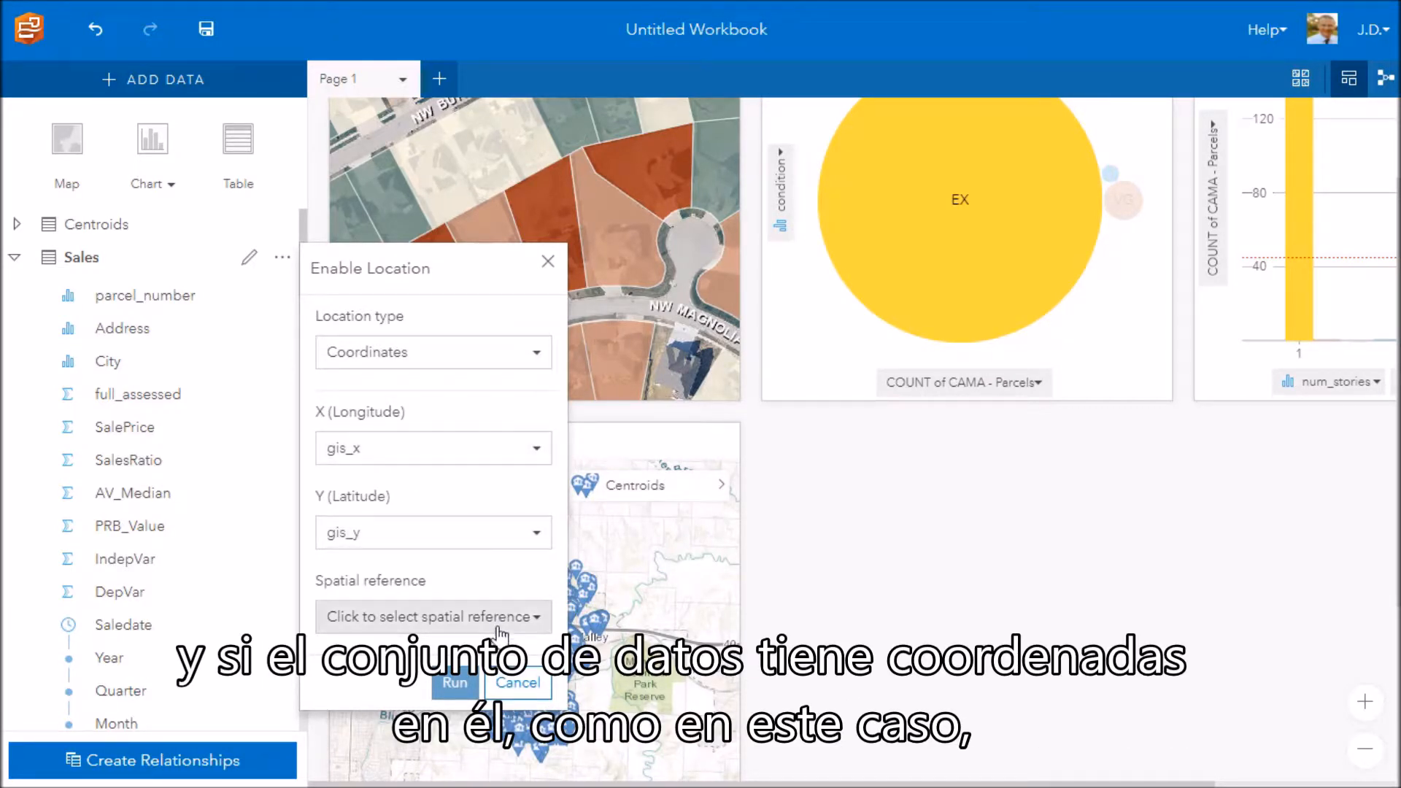
left_click(526, 621)
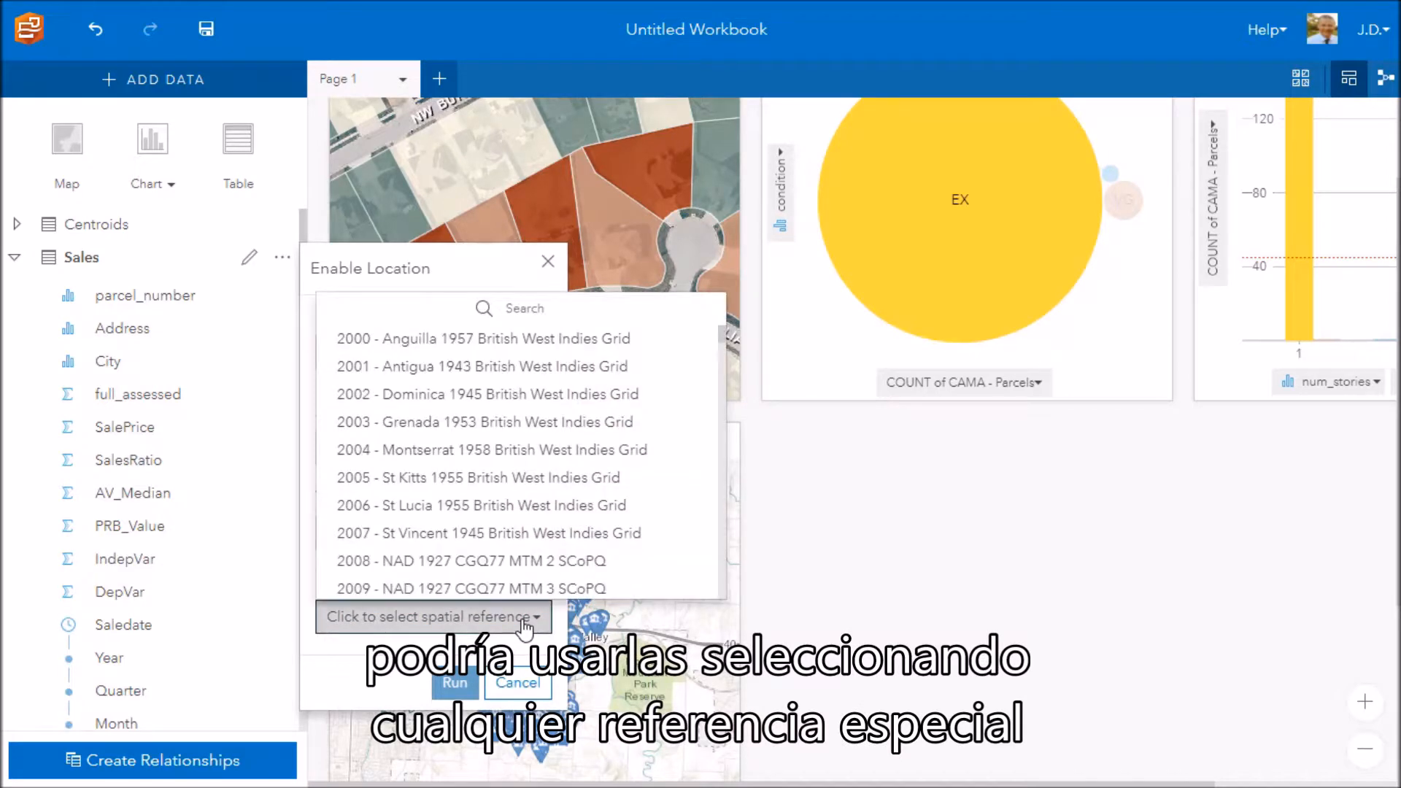
left_click(525, 620)
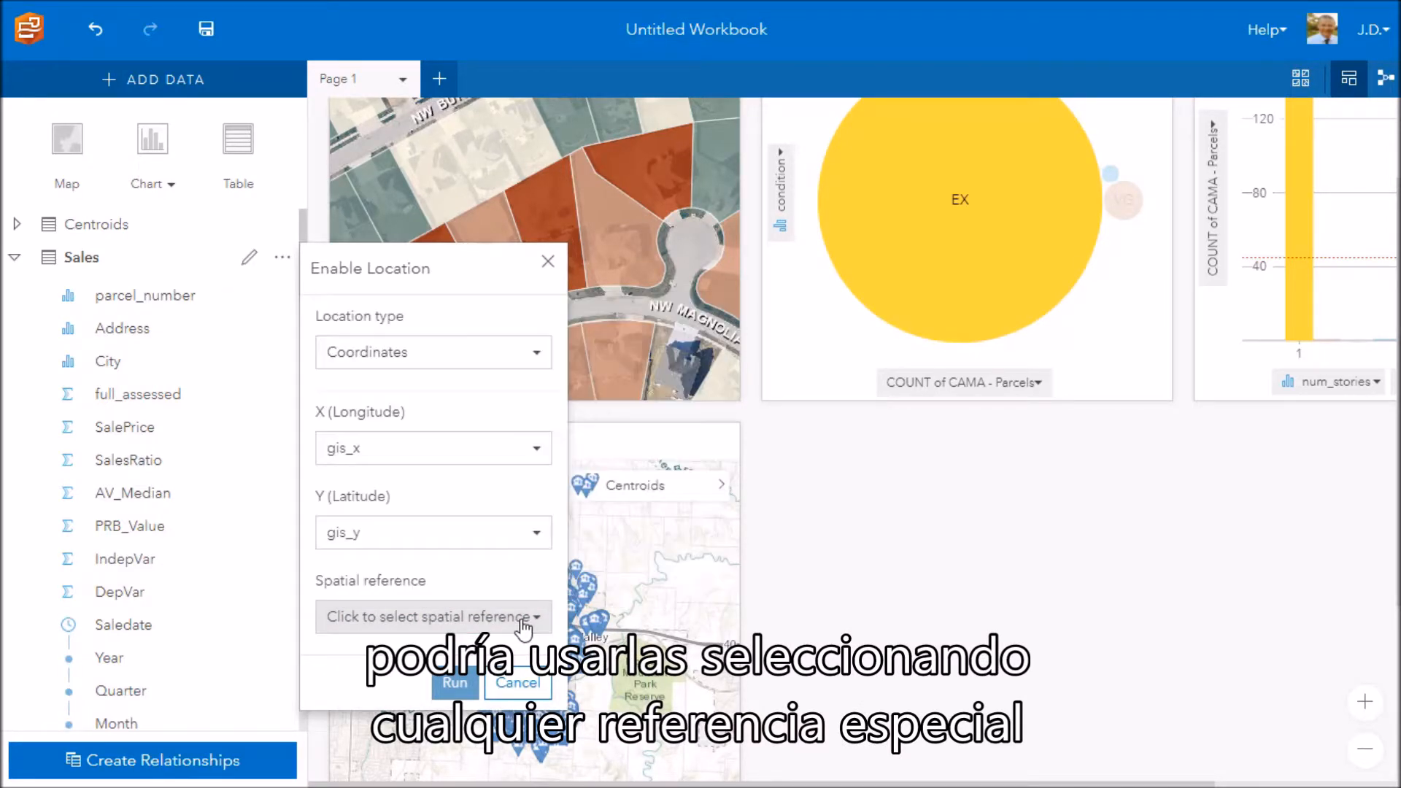
left_click(372, 363)
left_click(395, 413)
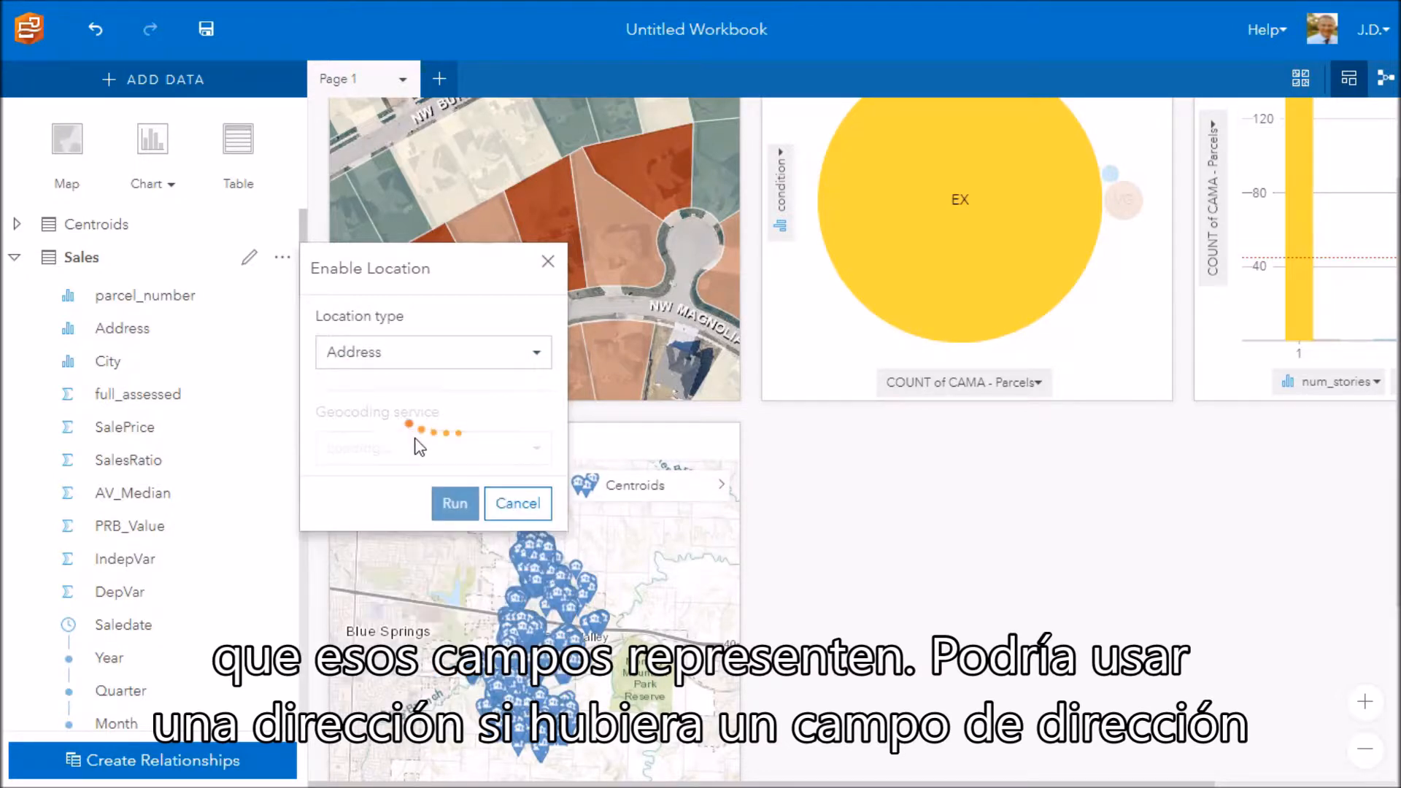
Enable location on Sales by Geography, using the single field parcel_number matched to the Centroids geography level
left_click(535, 356)
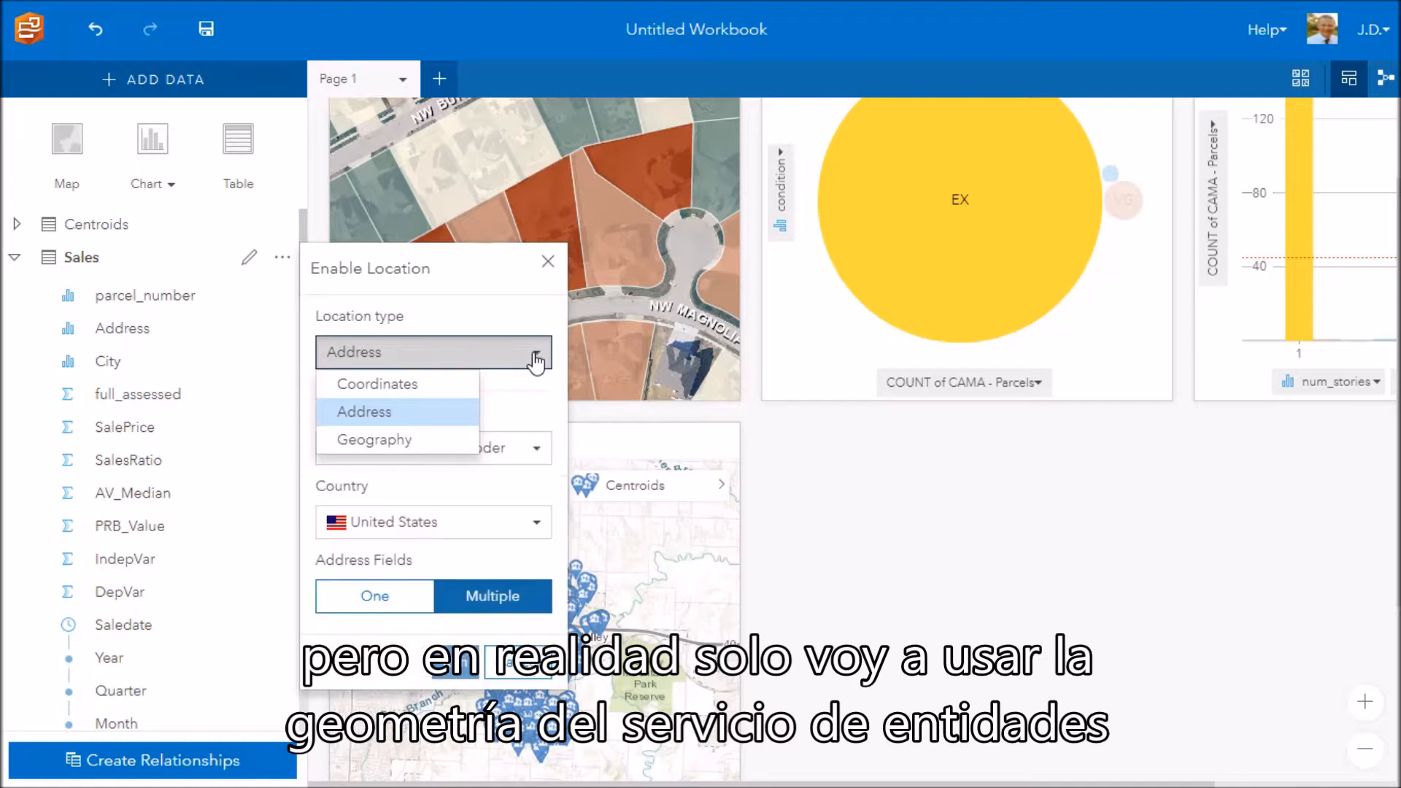
left_click(403, 441)
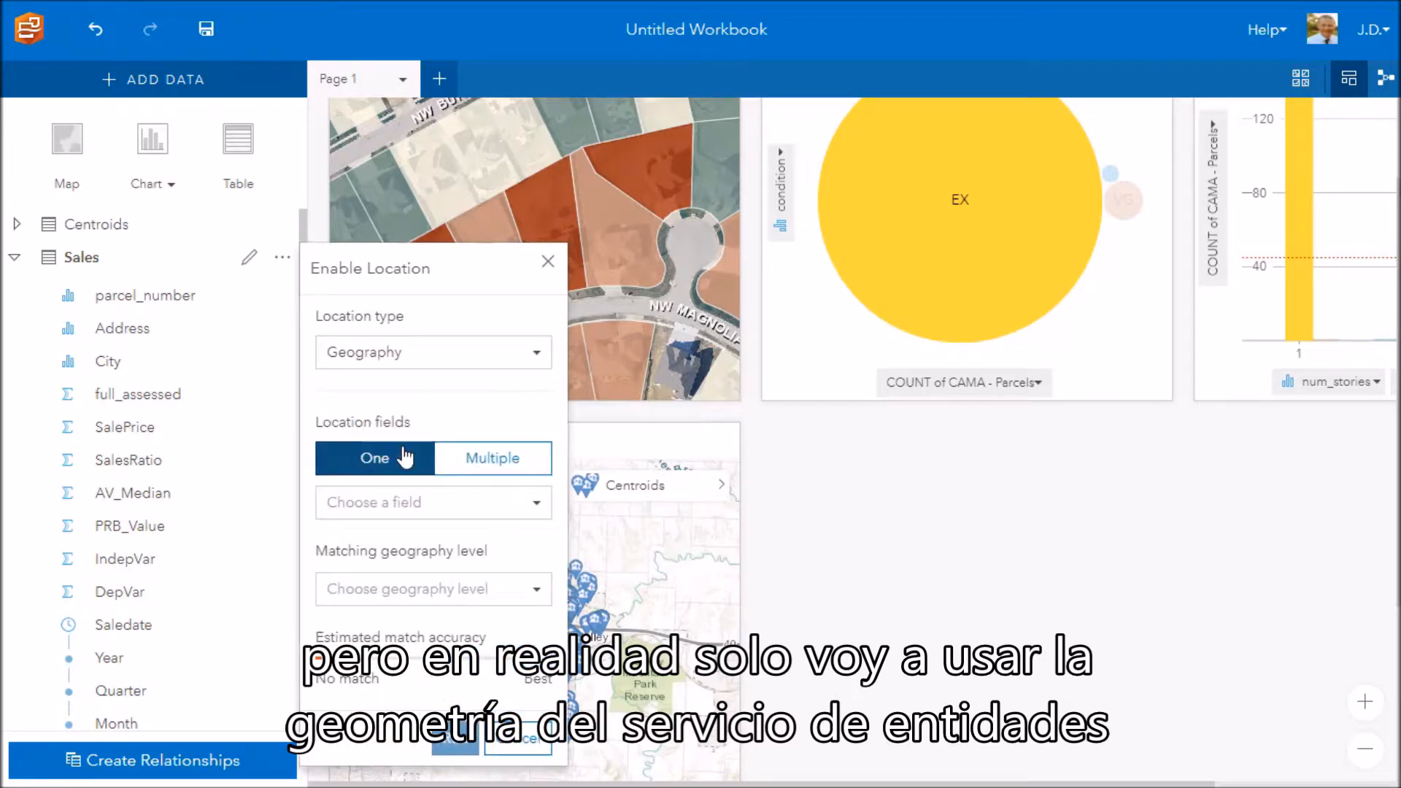
left_click(436, 591)
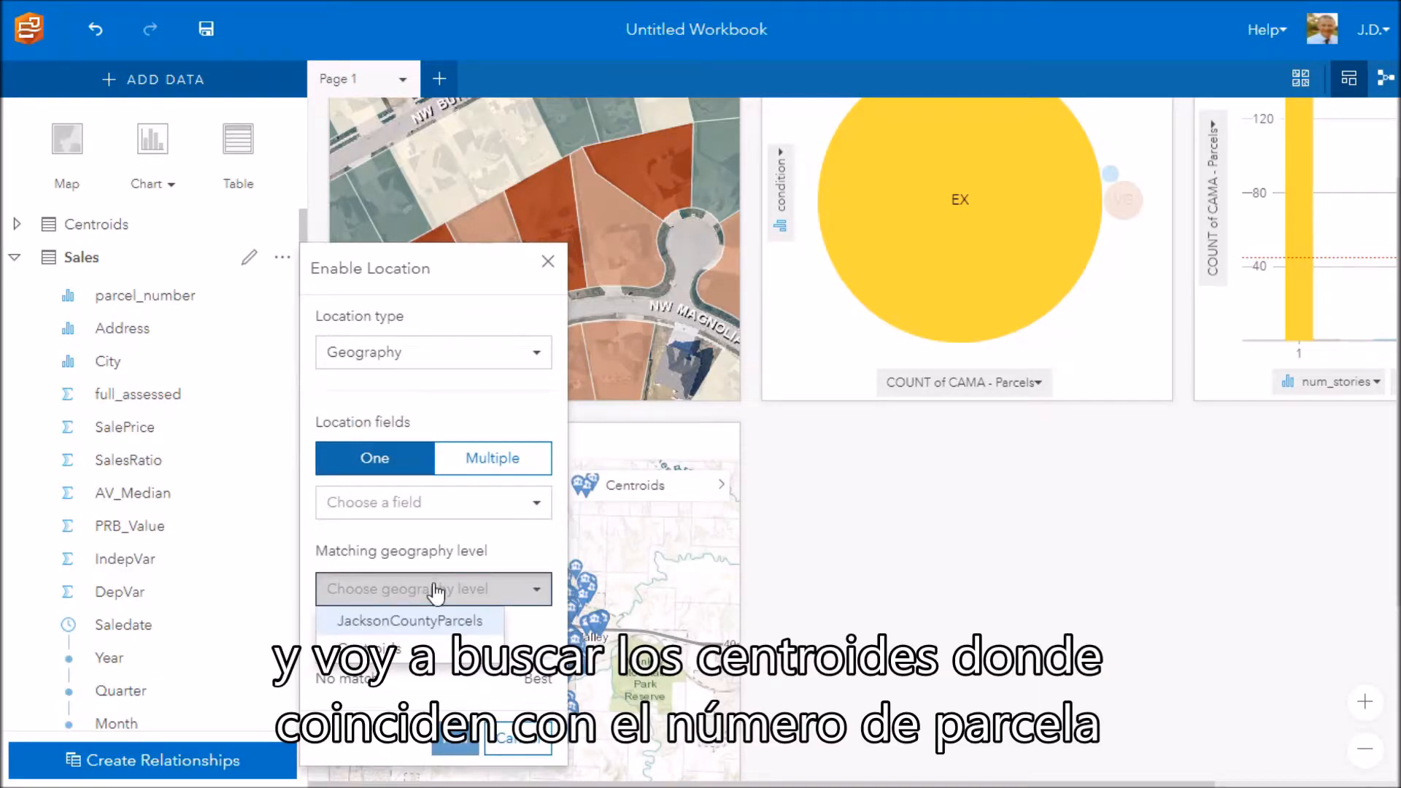
left_click(394, 650)
left_click(404, 511)
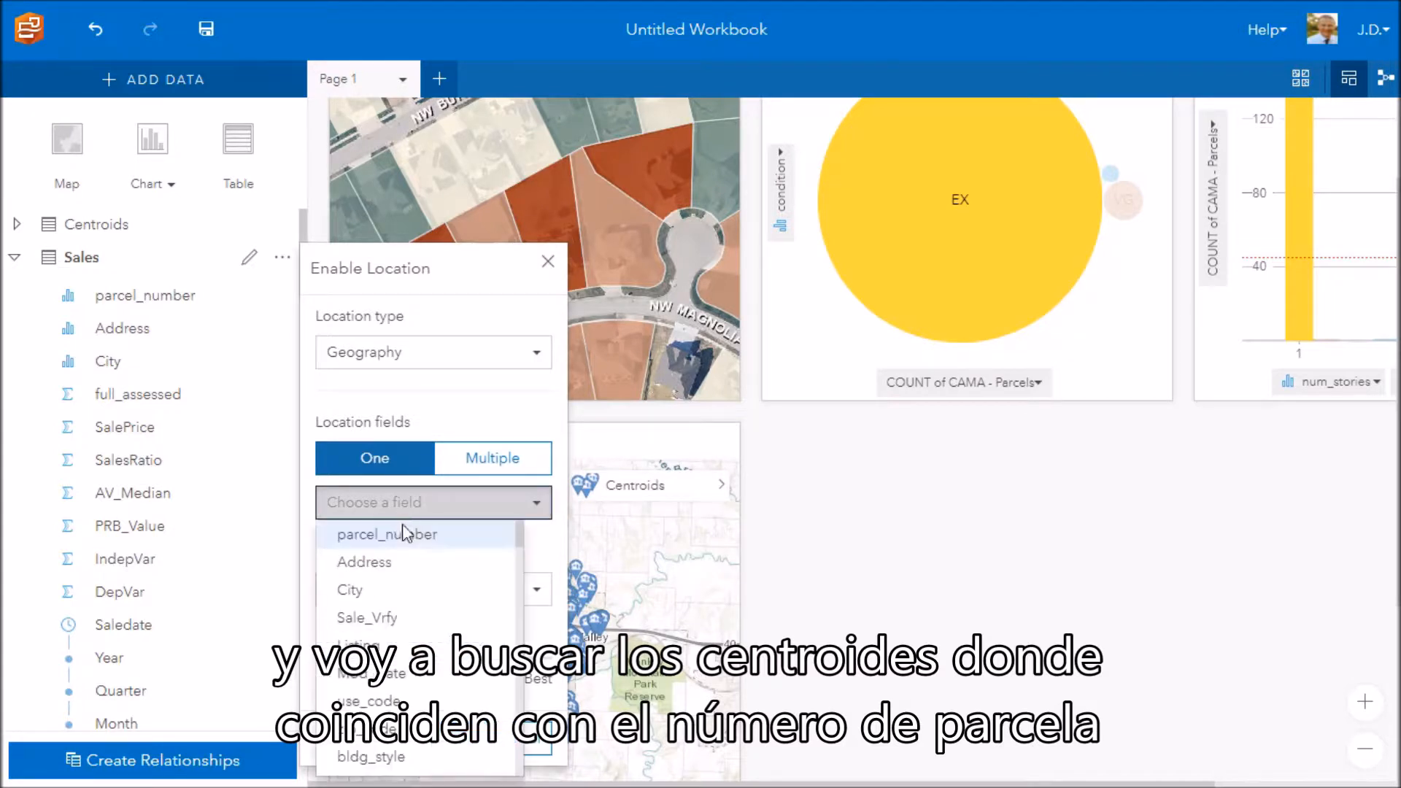
left_click(409, 537)
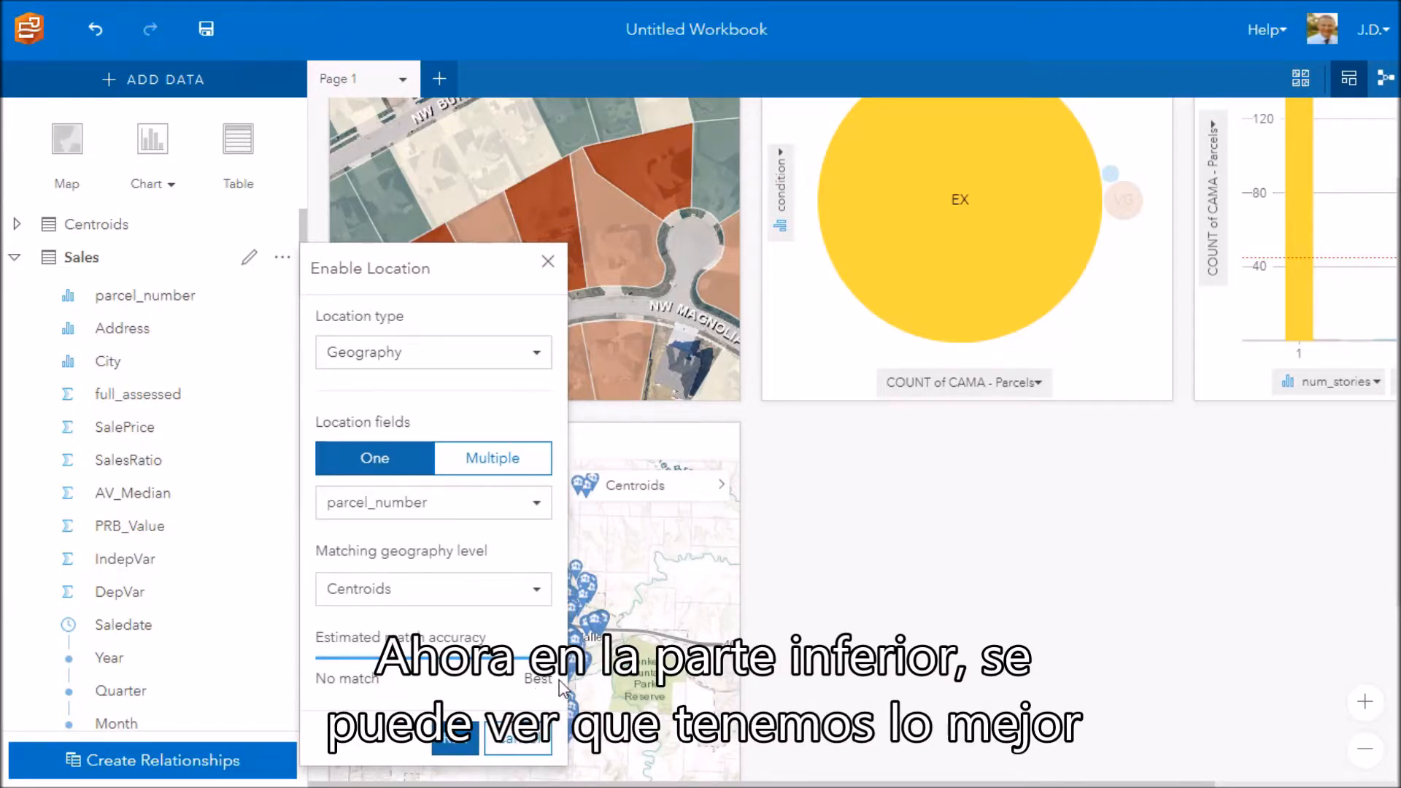
left_click(456, 744)
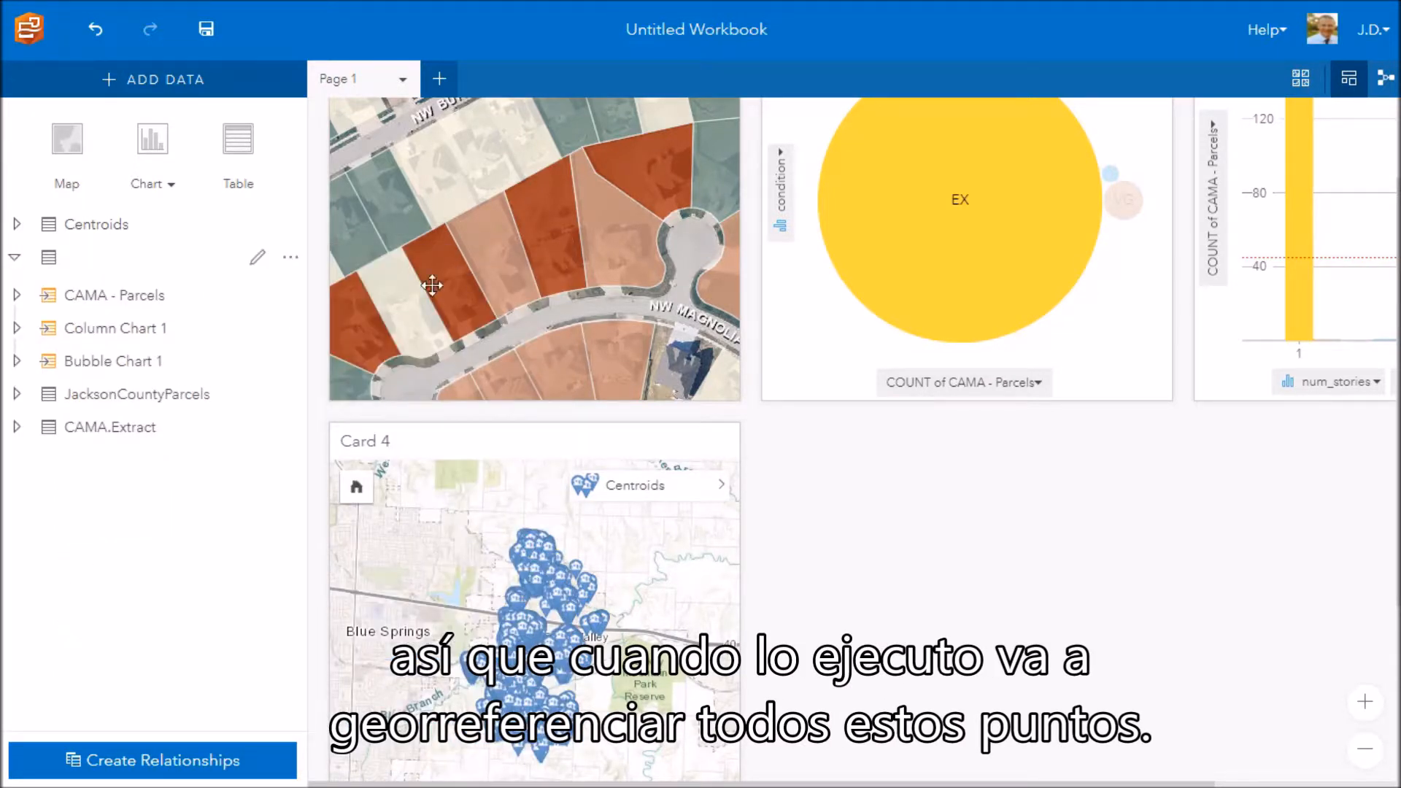
Add the SalesRatio field of the Sales dataset to the map on Card 4
left_click(16, 260)
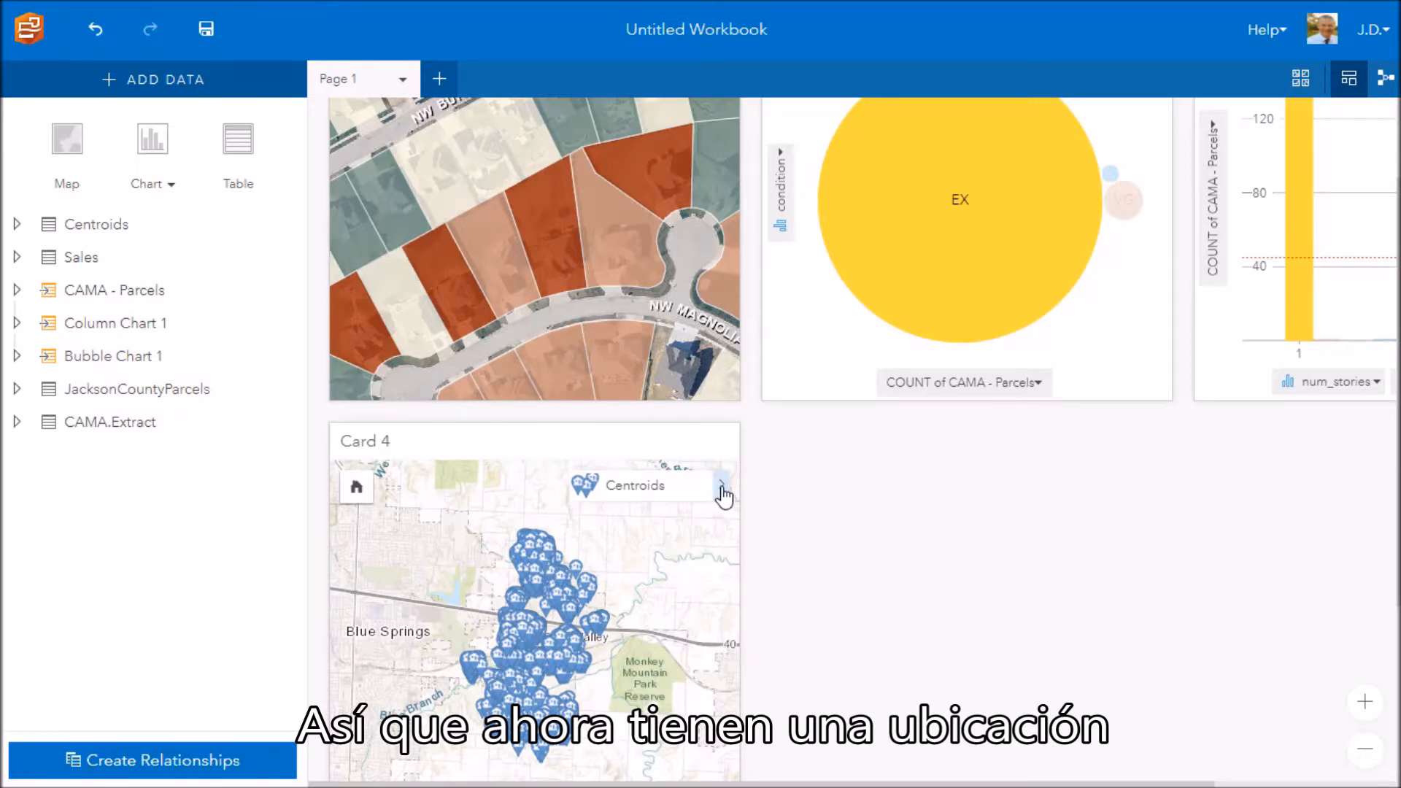
left_click(16, 259)
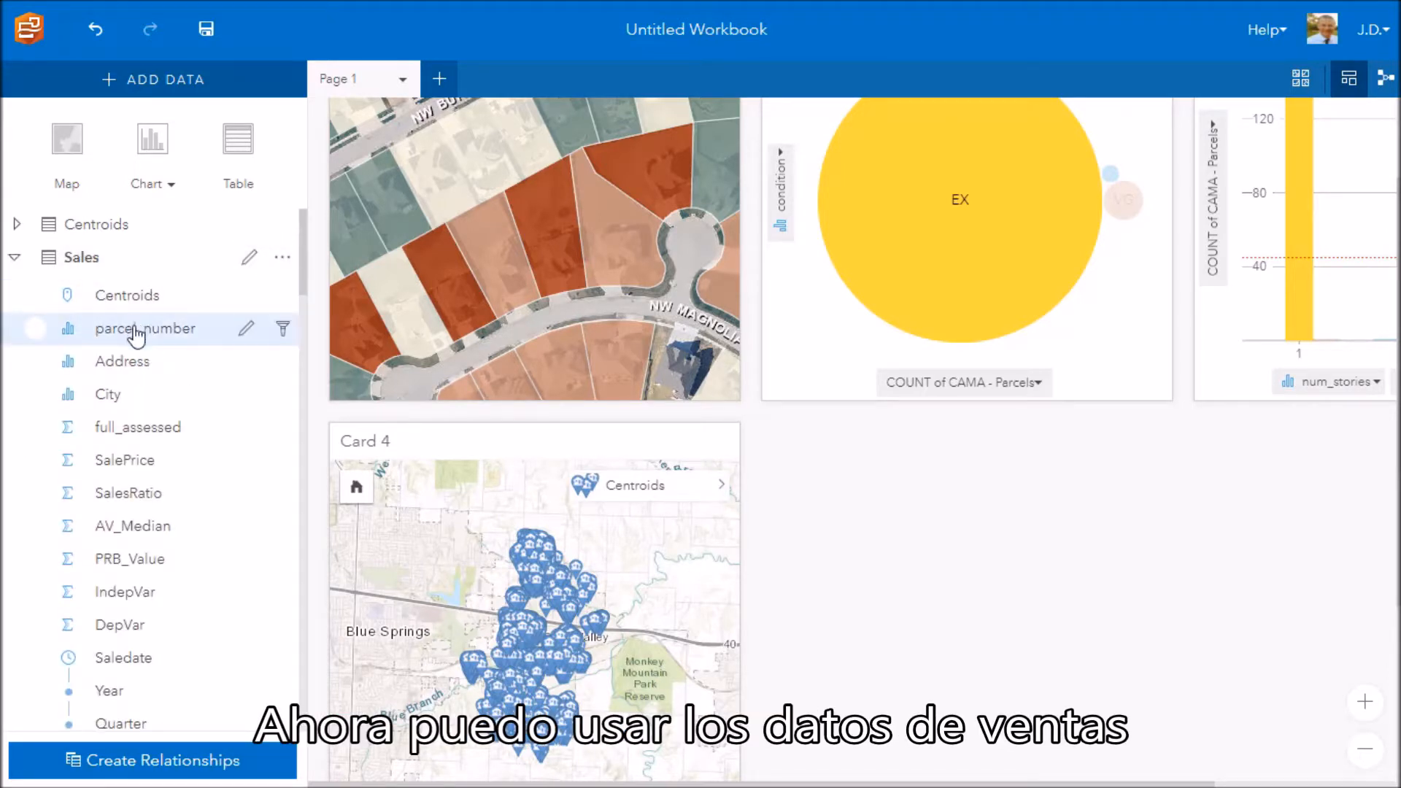
scroll(138, 454, "down", 2)
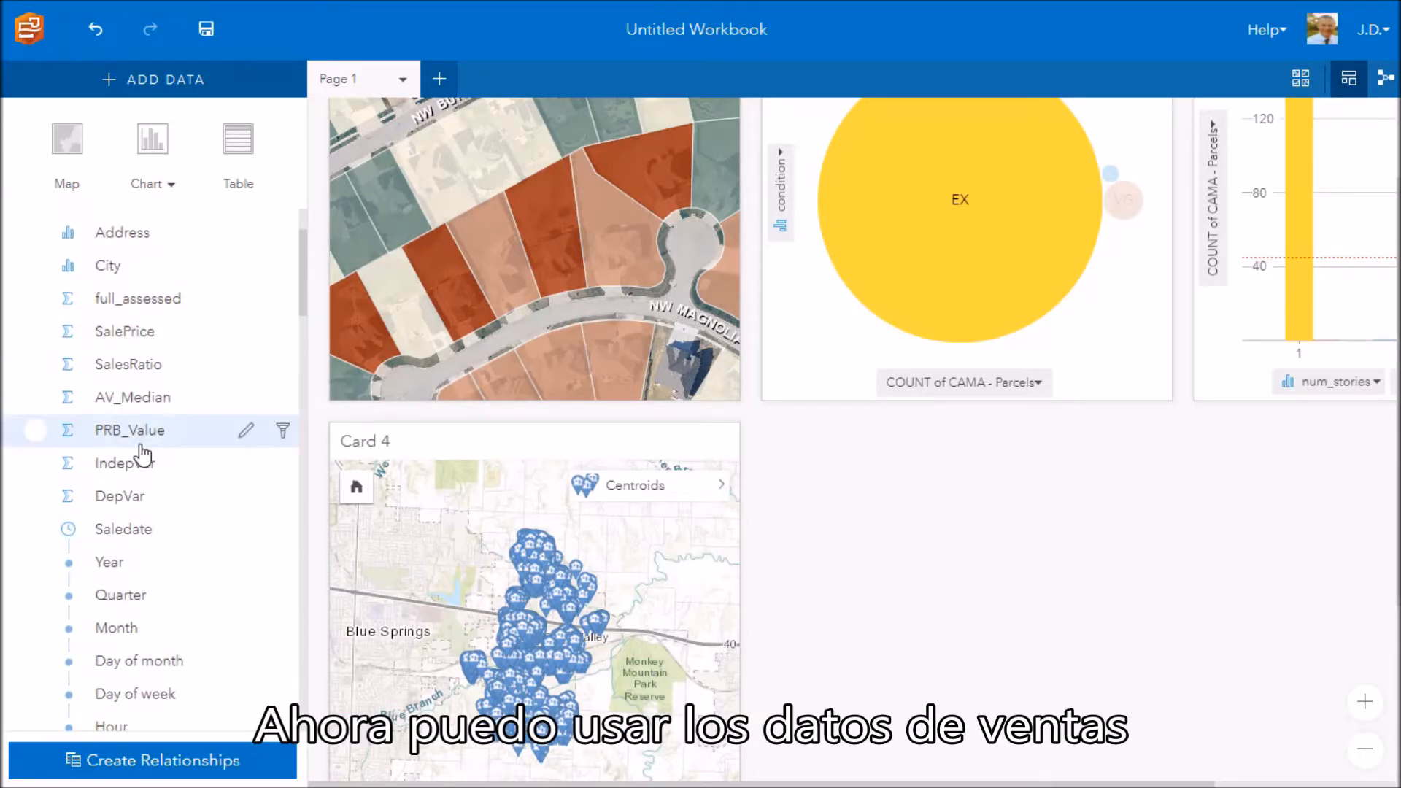
mouse_move(304, 304)
left_mouse_down()
mouse_move(330, 451)
mouse_move(302, 297)
mouse_move(297, 326)
left_mouse_up()
left_click_drag(121, 252, 524, 554)
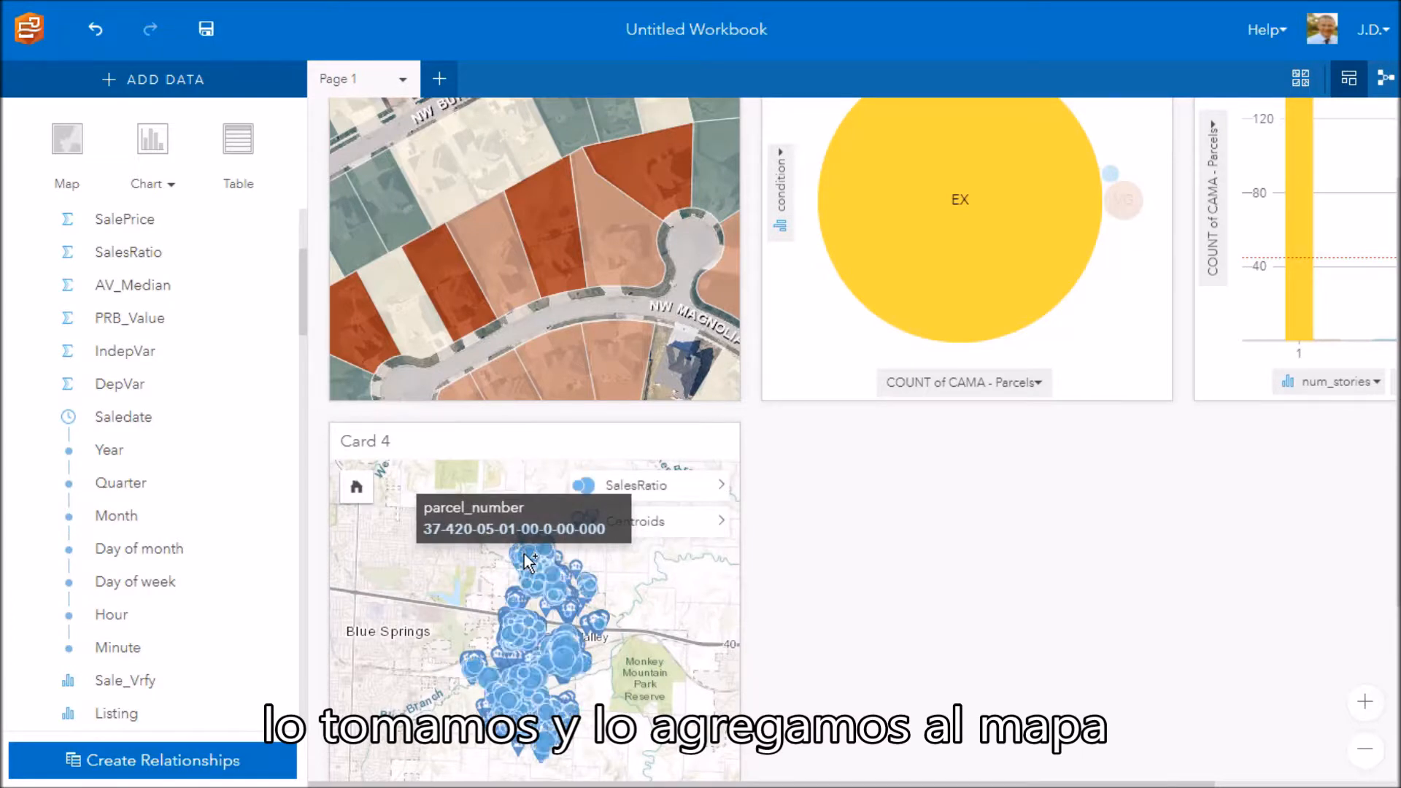
Remove the Centroids layer from the map on Card 4 and deselect the card
left_click(721, 520)
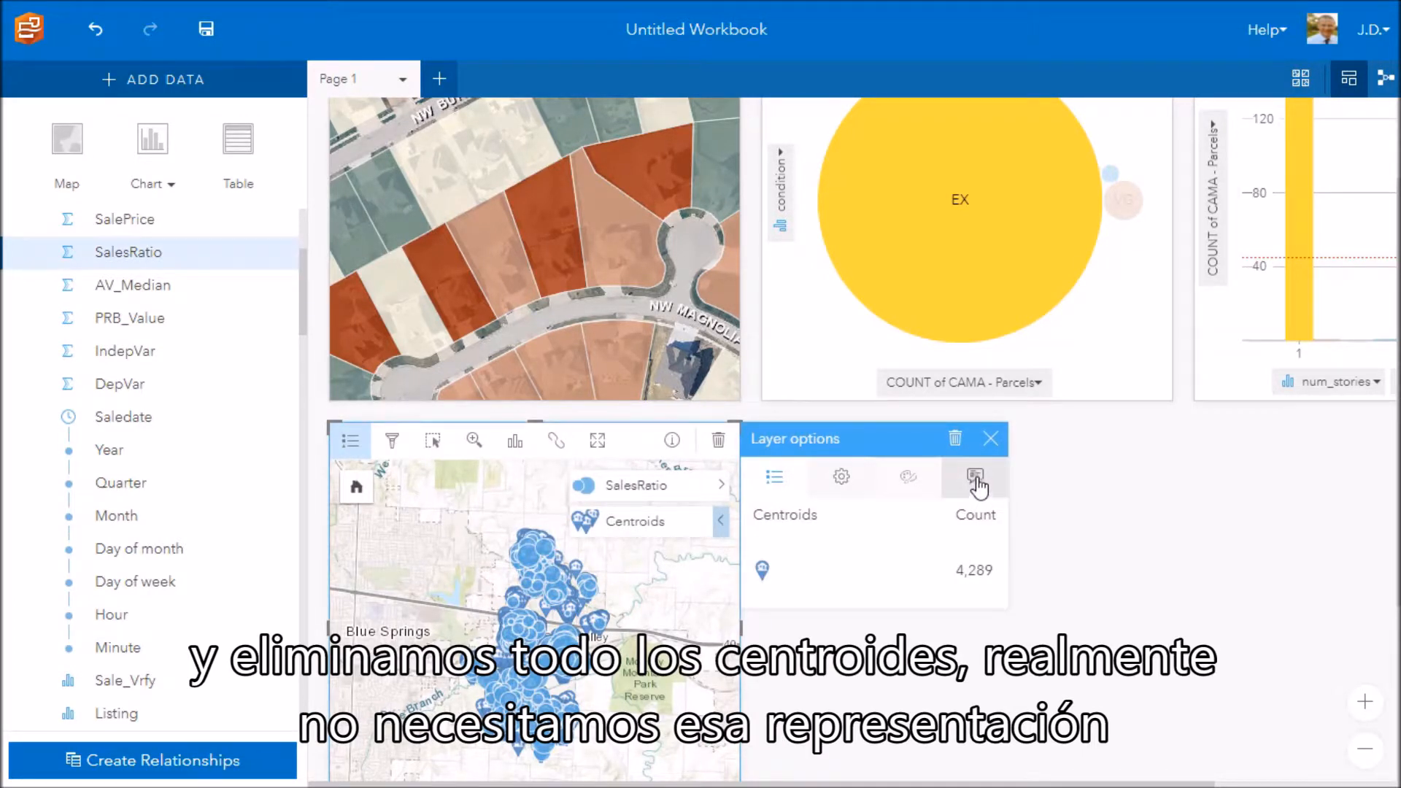
left_click(956, 440)
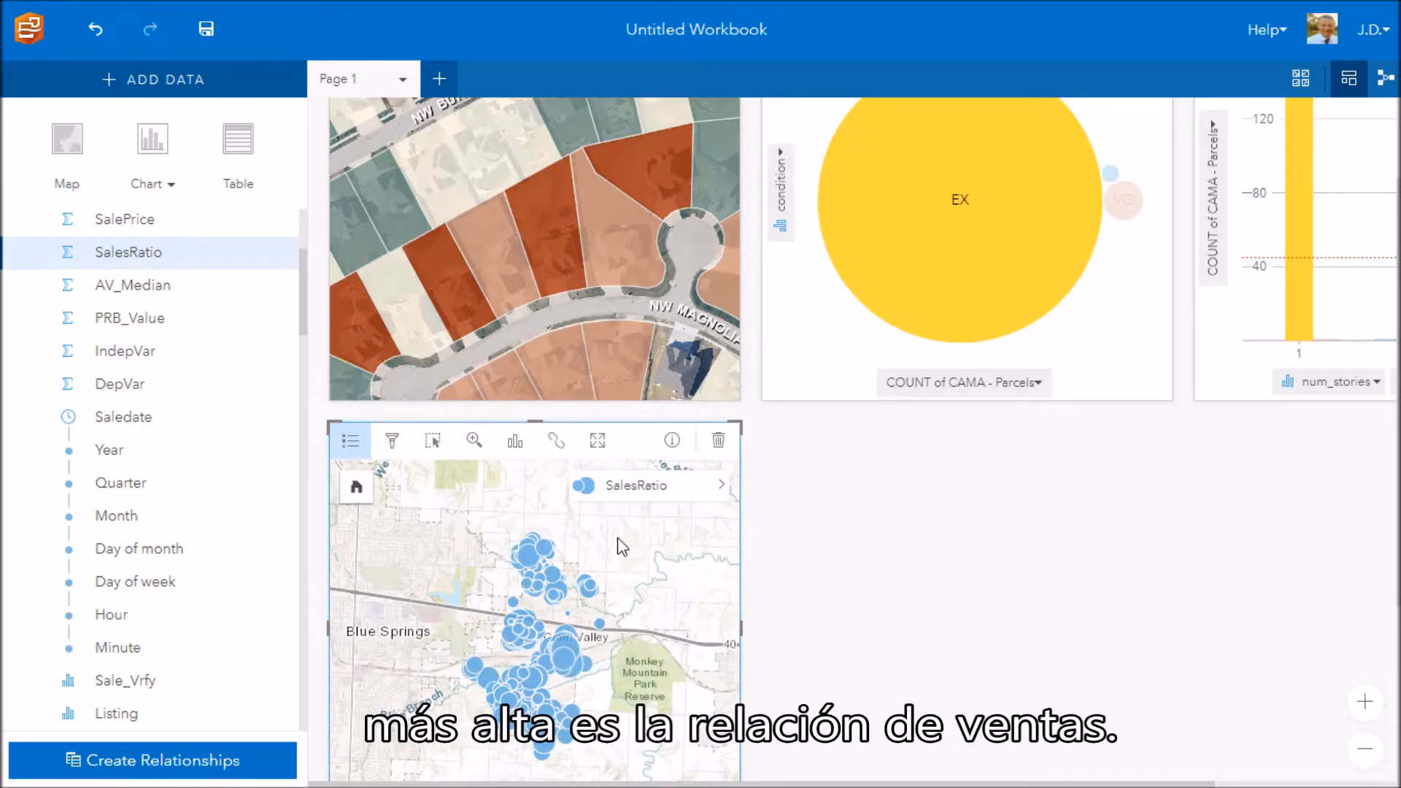
mouse_move(532, 561)
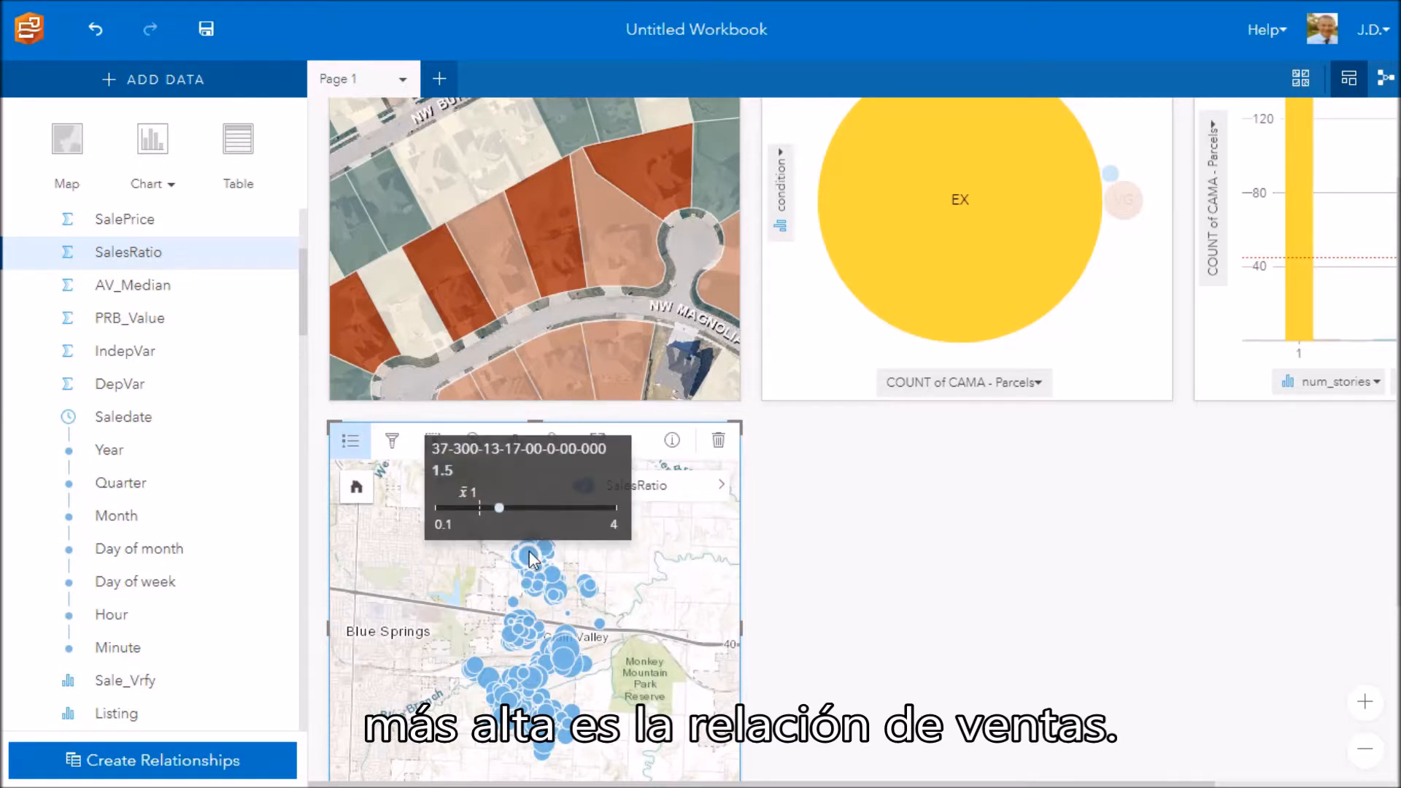
left_click(870, 566)
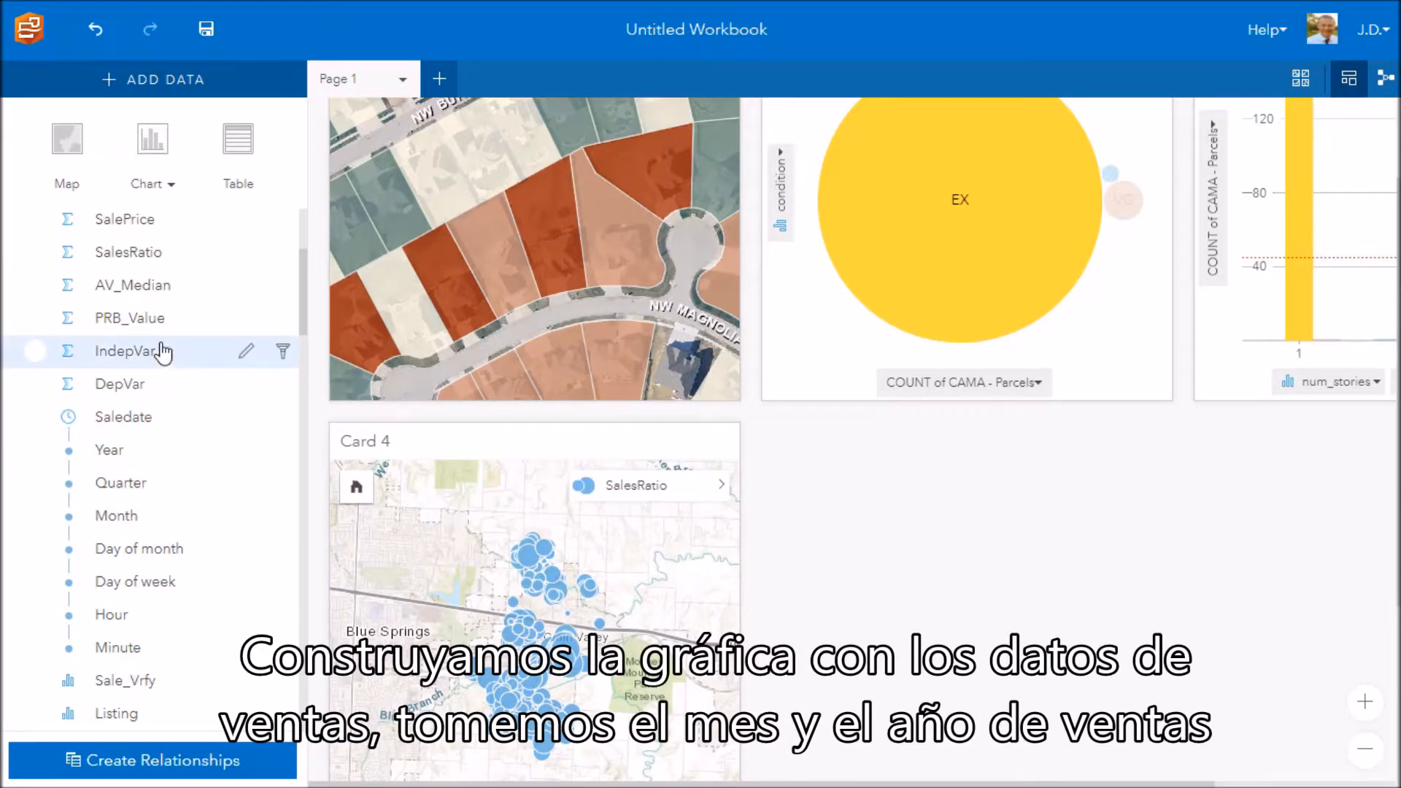
Create a bar chart of Sales by Saledate Month and Year beside Card 4 and widen its card
left_click(137, 519)
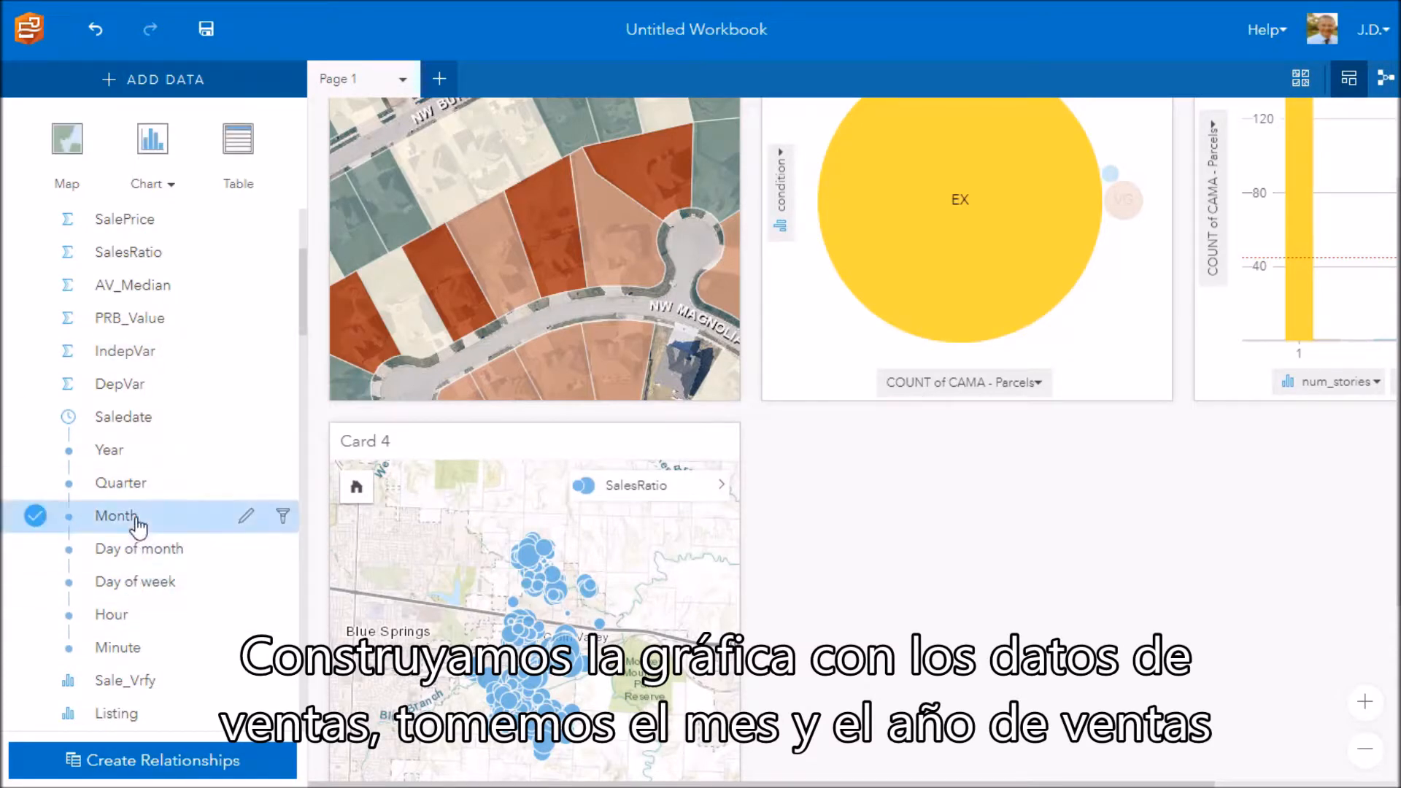
left_click(113, 450)
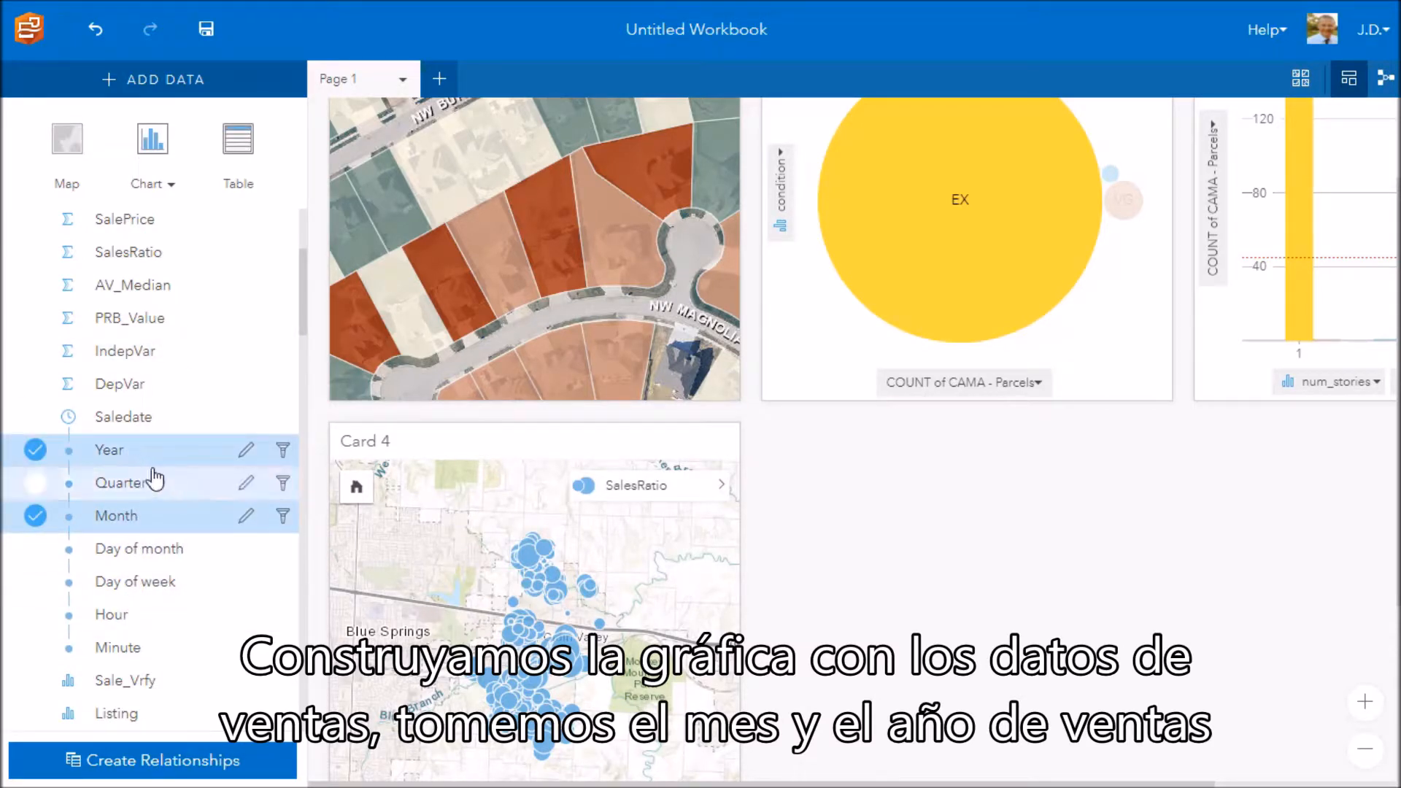
left_click_drag(110, 456, 832, 631)
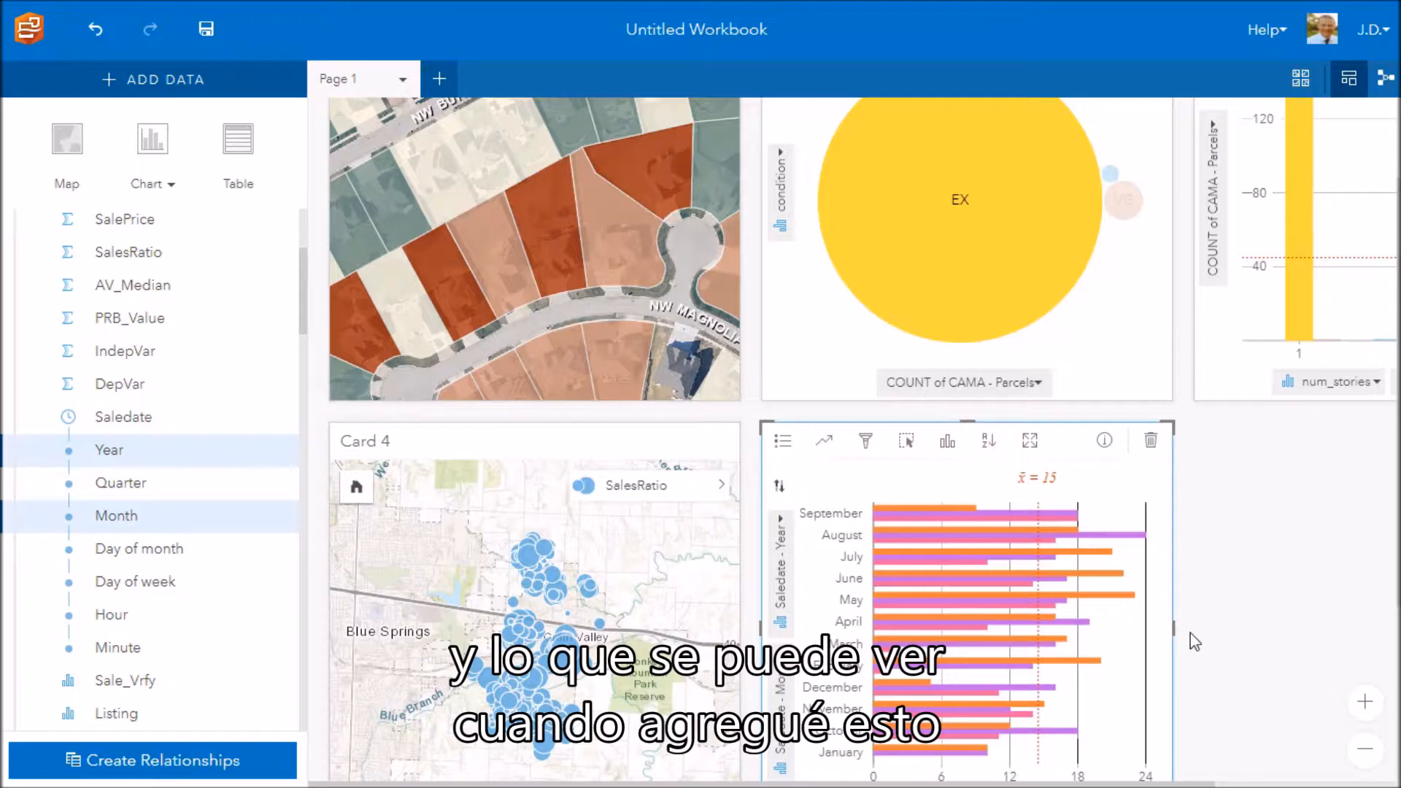
left_click_drag(1174, 625, 1389, 628)
Select the August bars for 2013, 2012 and 2011 in the monthly sales chart, and clear the selection
mouse_move(1285, 659)
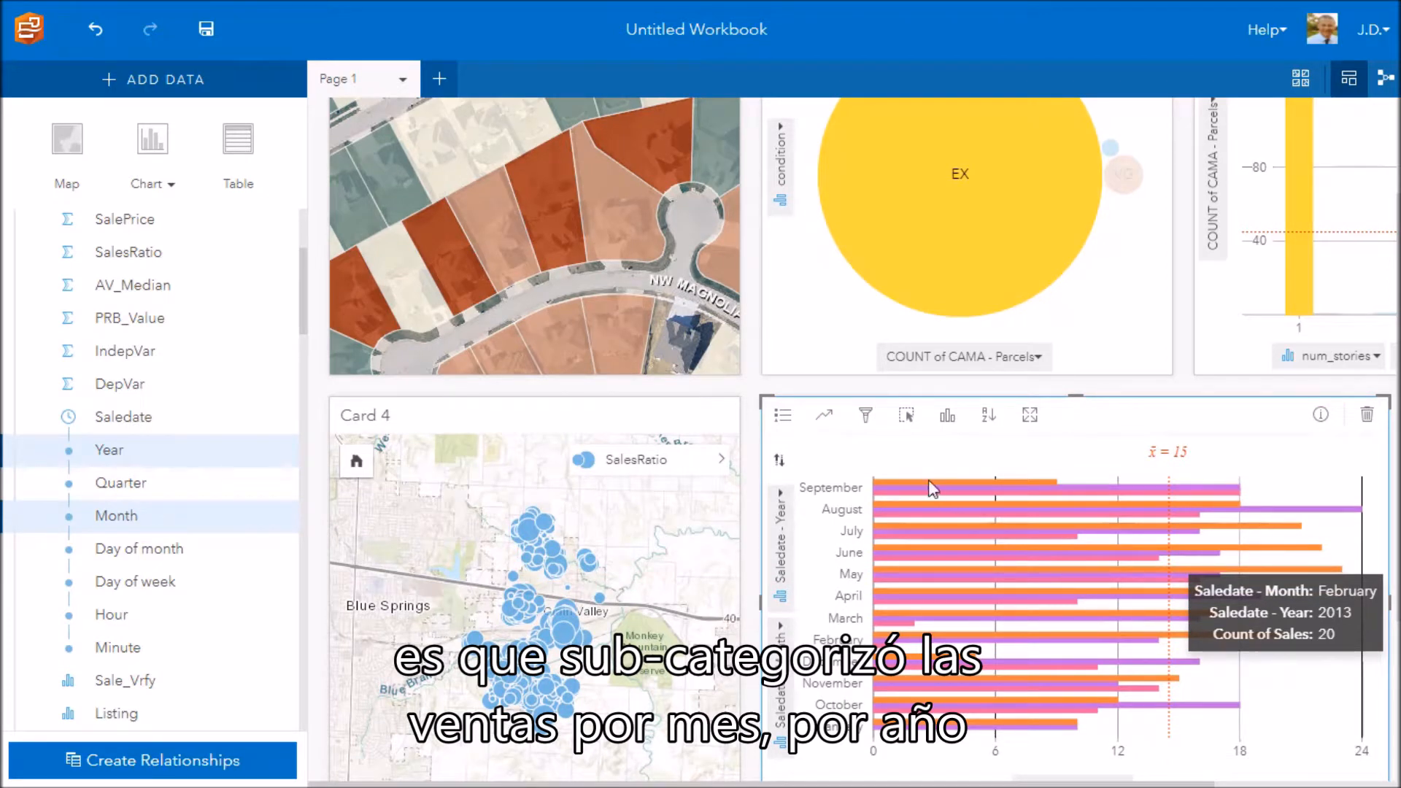
mouse_move(917, 481)
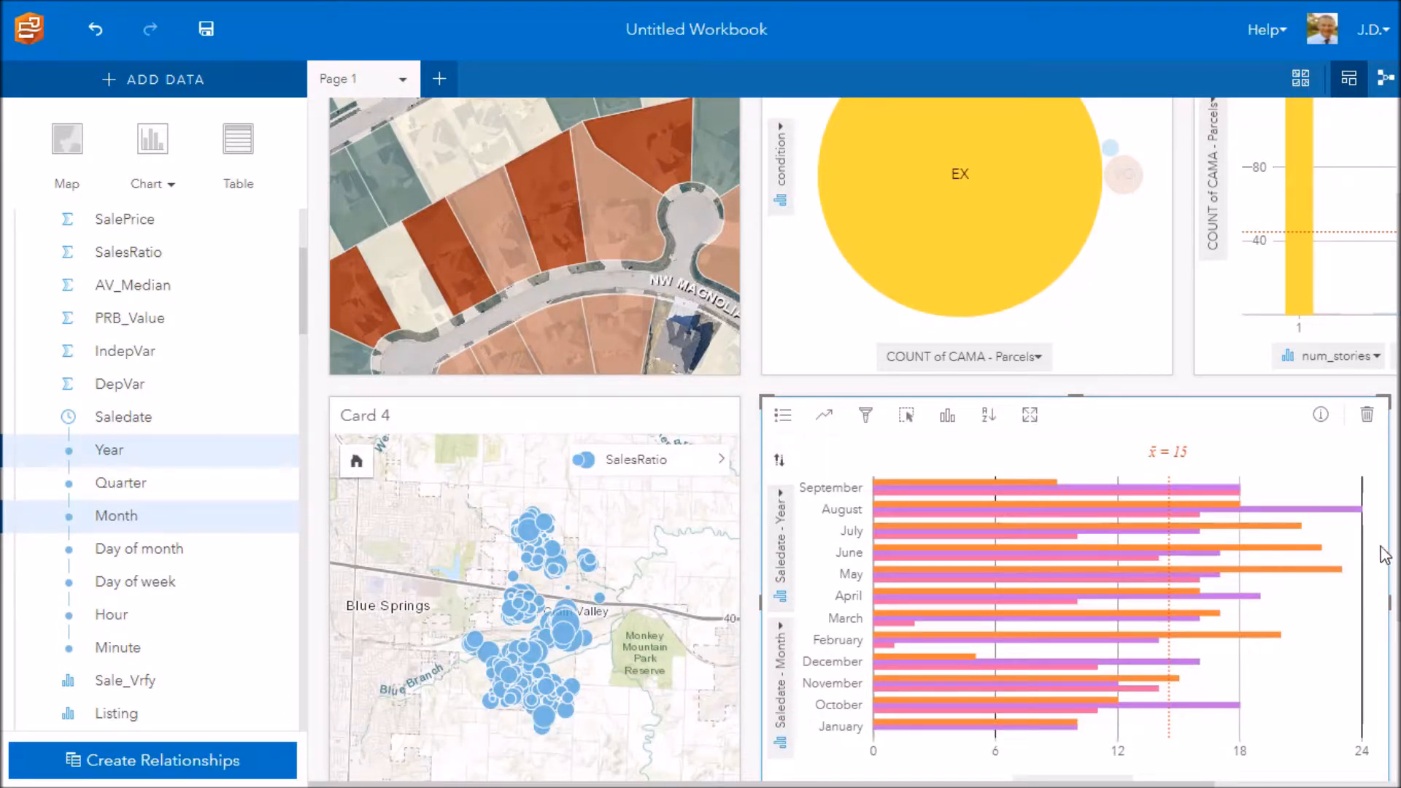
scroll(1372, 555, "up", 1)
scroll(1281, 571, "down", 3)
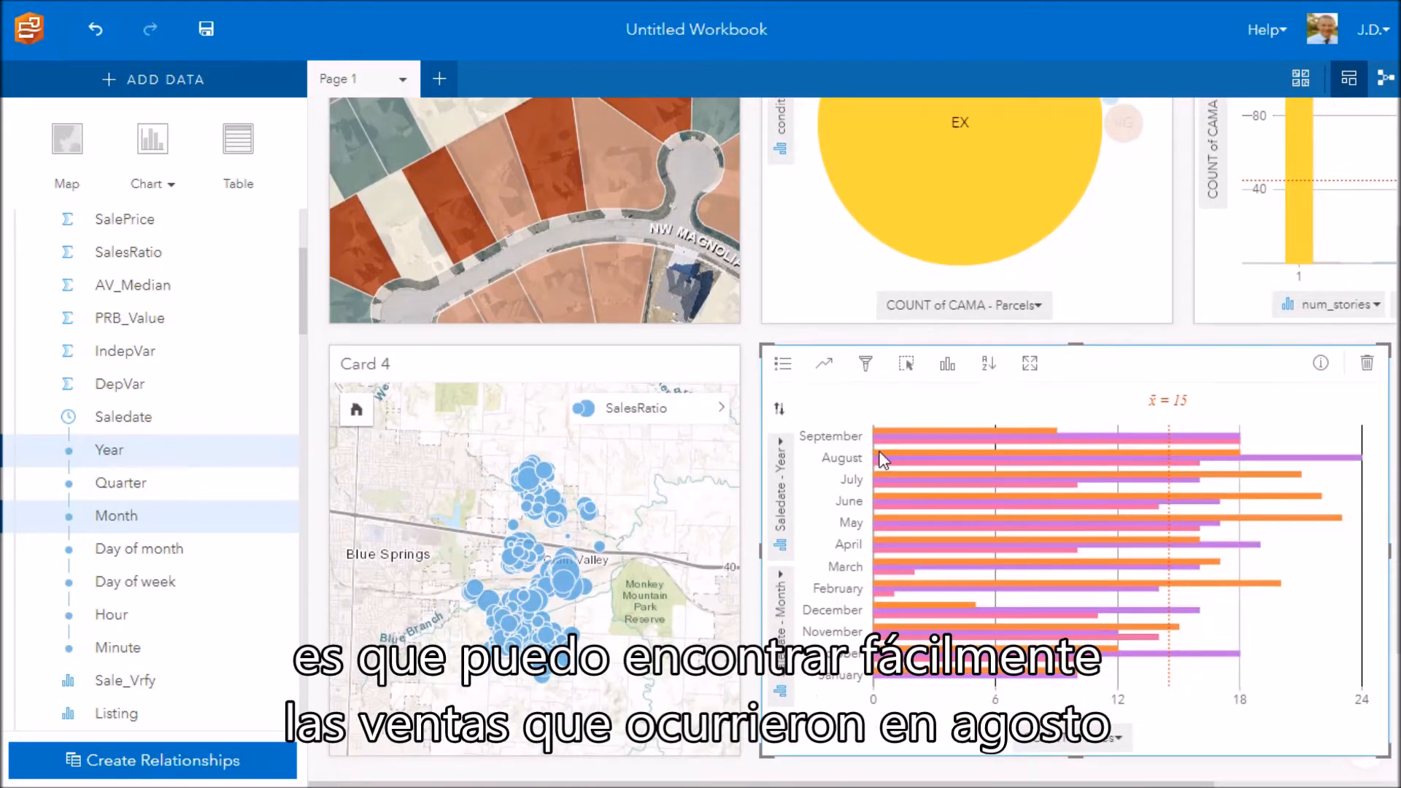
left_click(887, 453)
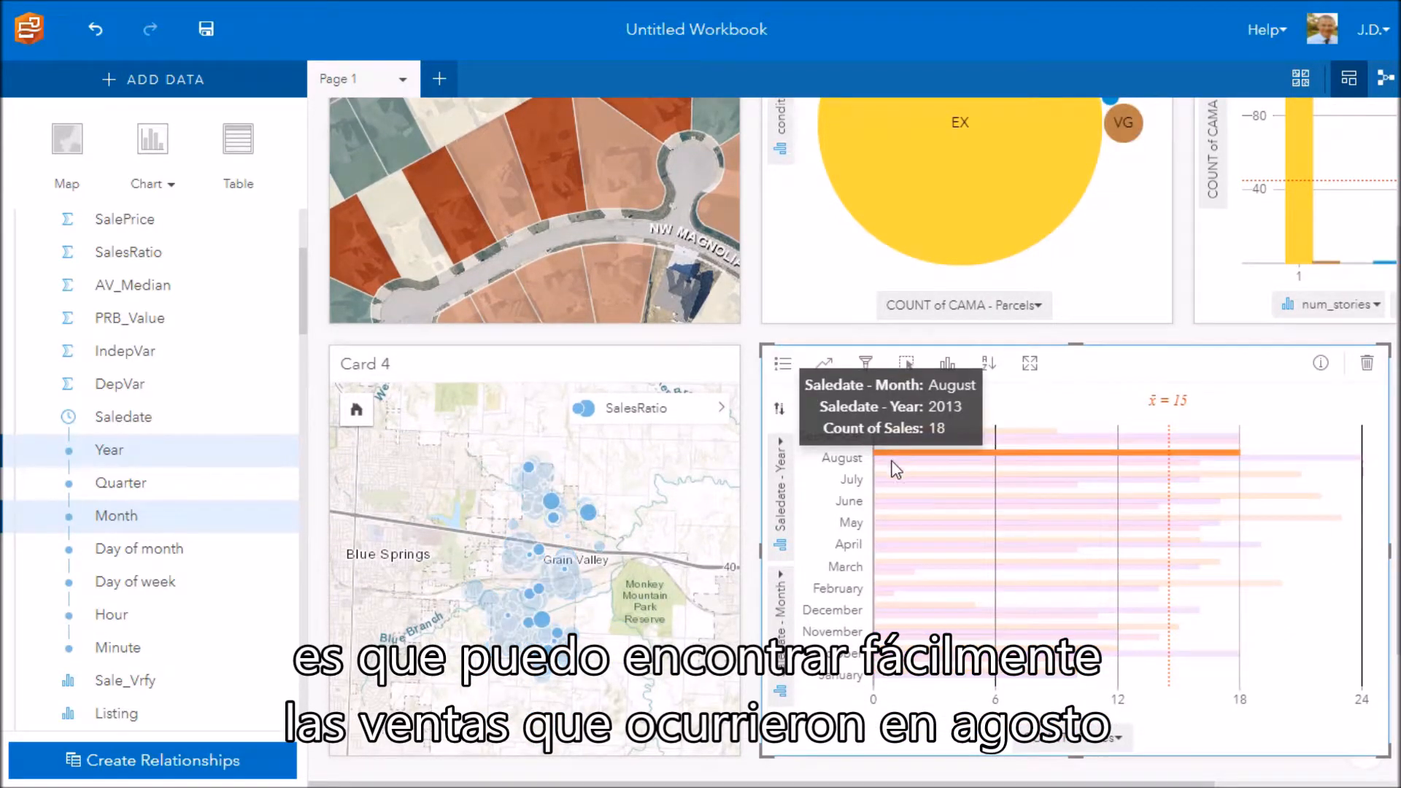
left_click(892, 470, "ctrl")
left_click(892, 467, "ctrl")
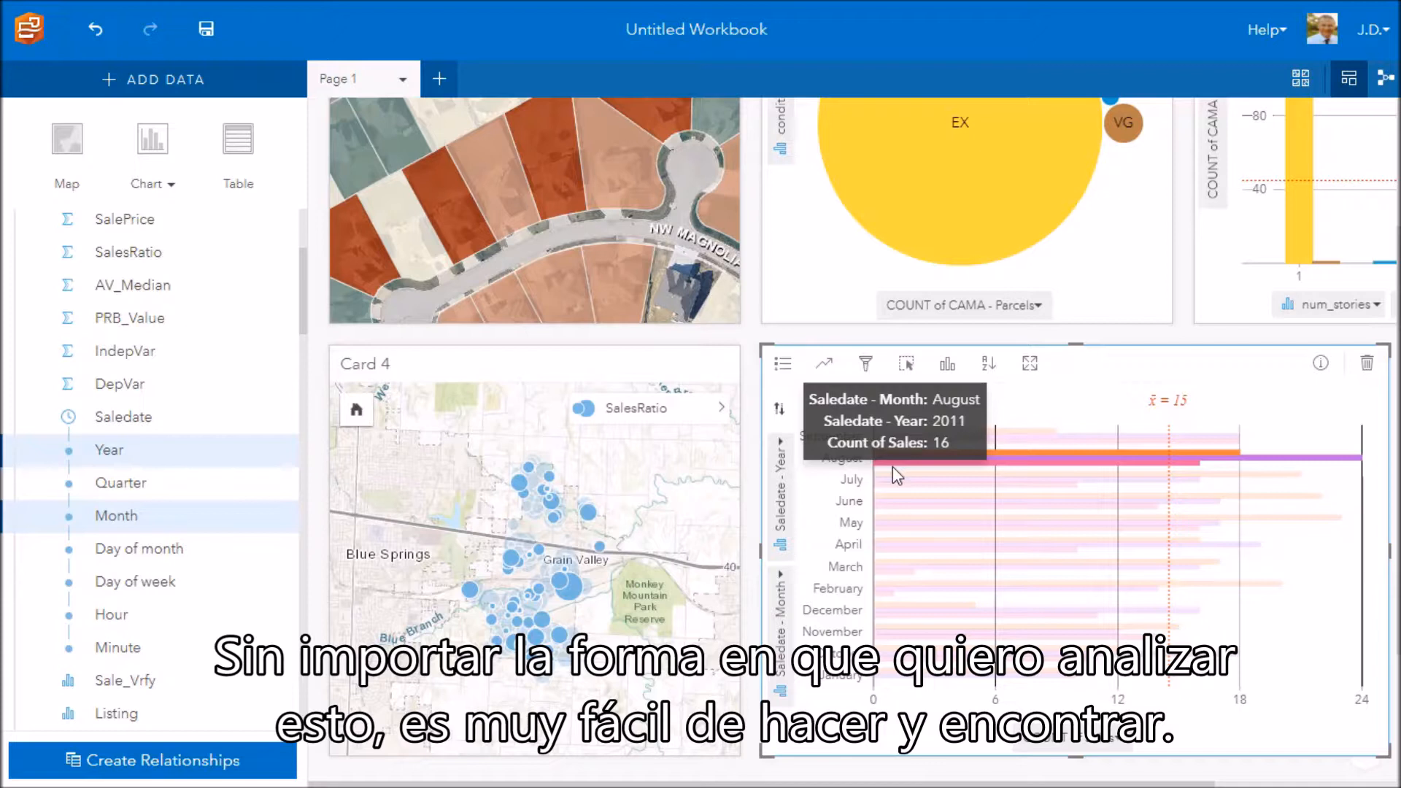
left_click(1299, 612)
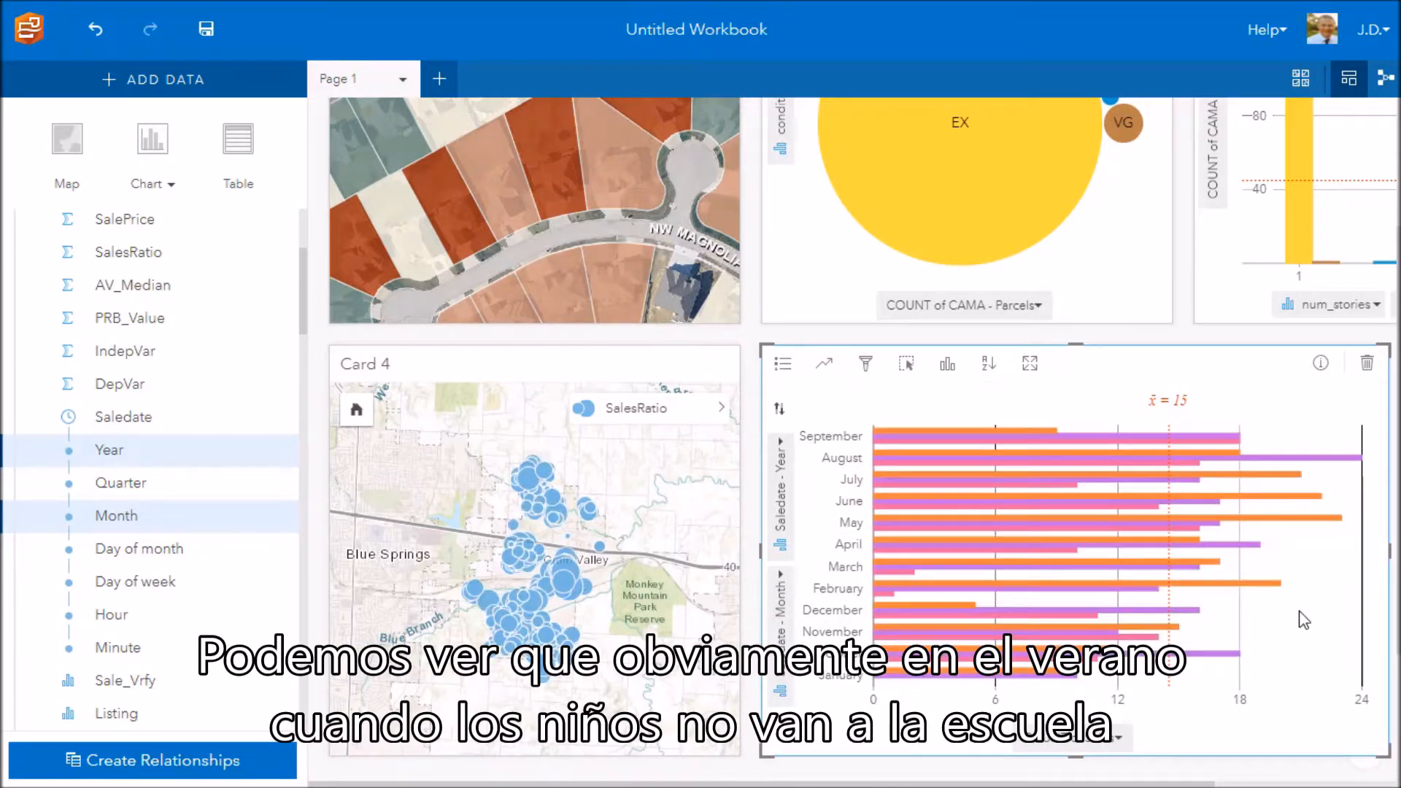
Examine the May and February sales counts by year in the bar chart, and review the filtered parcel map and condition chart
mouse_move(878, 524)
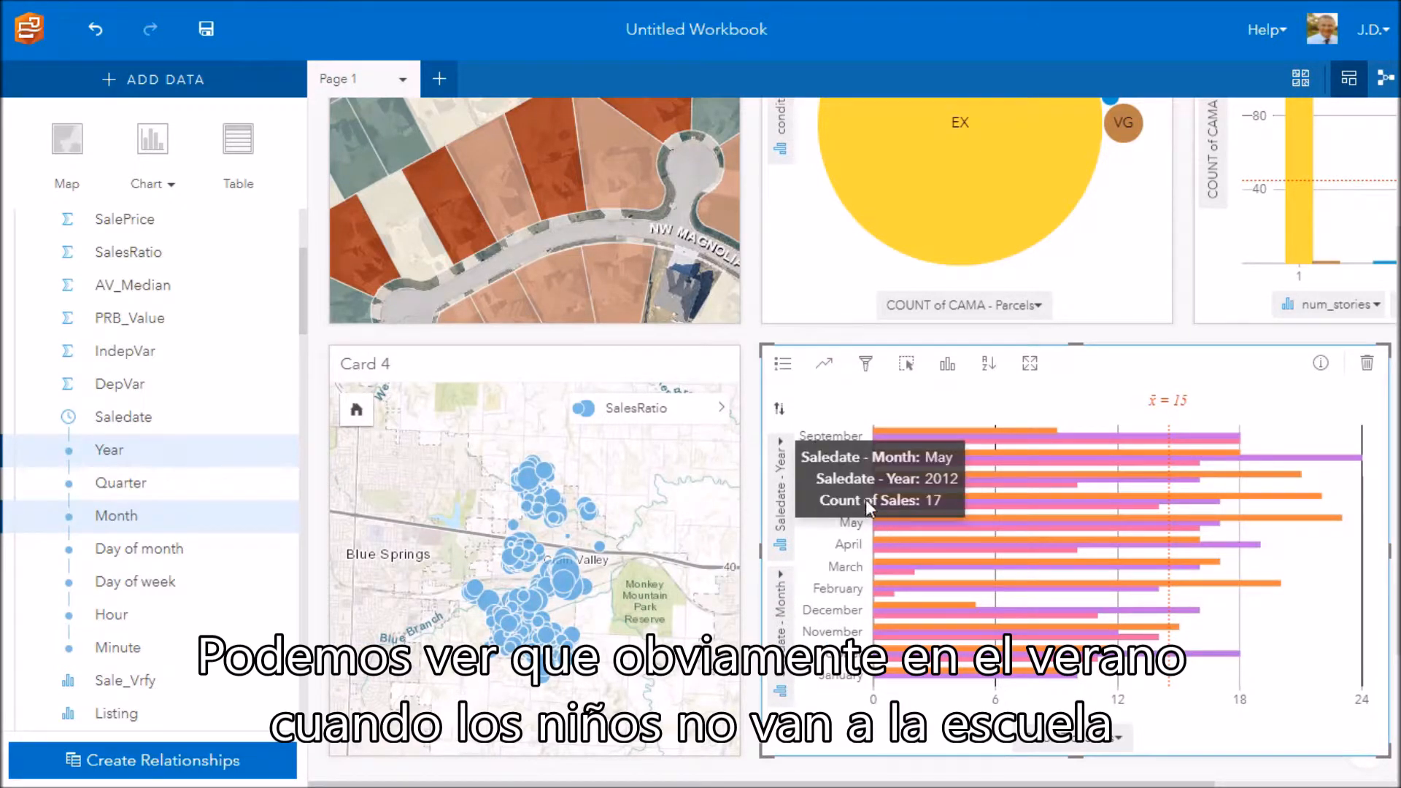
mouse_move(1300, 504)
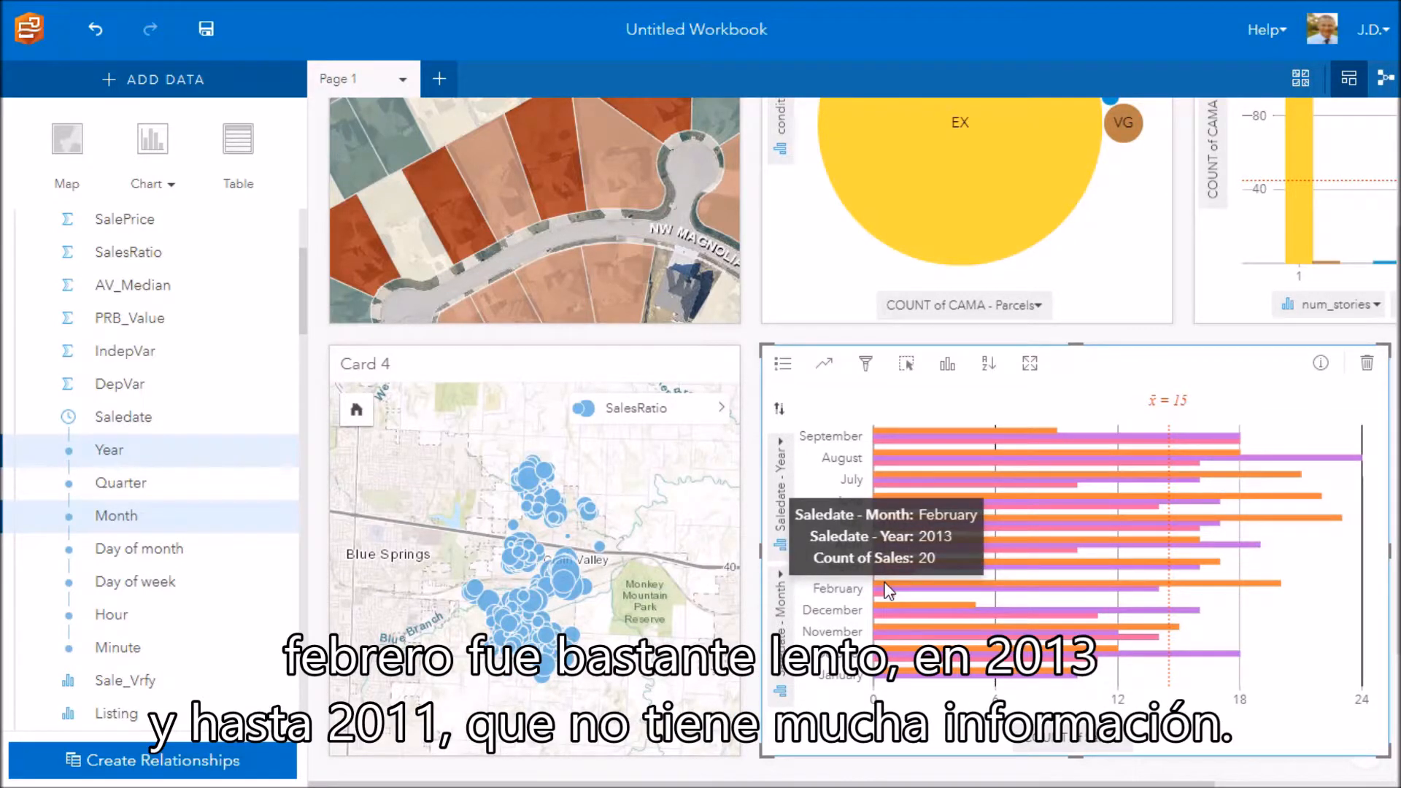
mouse_move(886, 600)
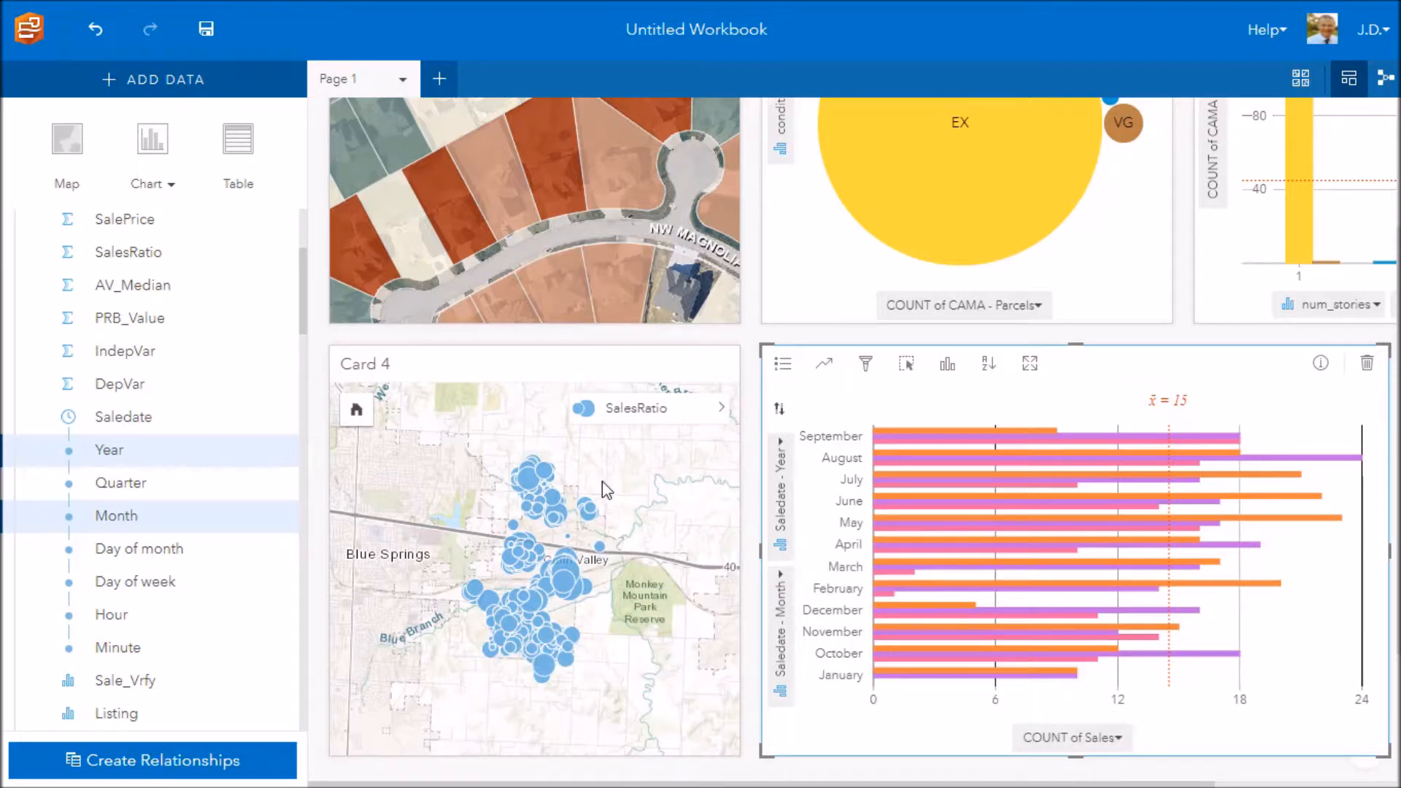
scroll(305, 549, "up", 3)
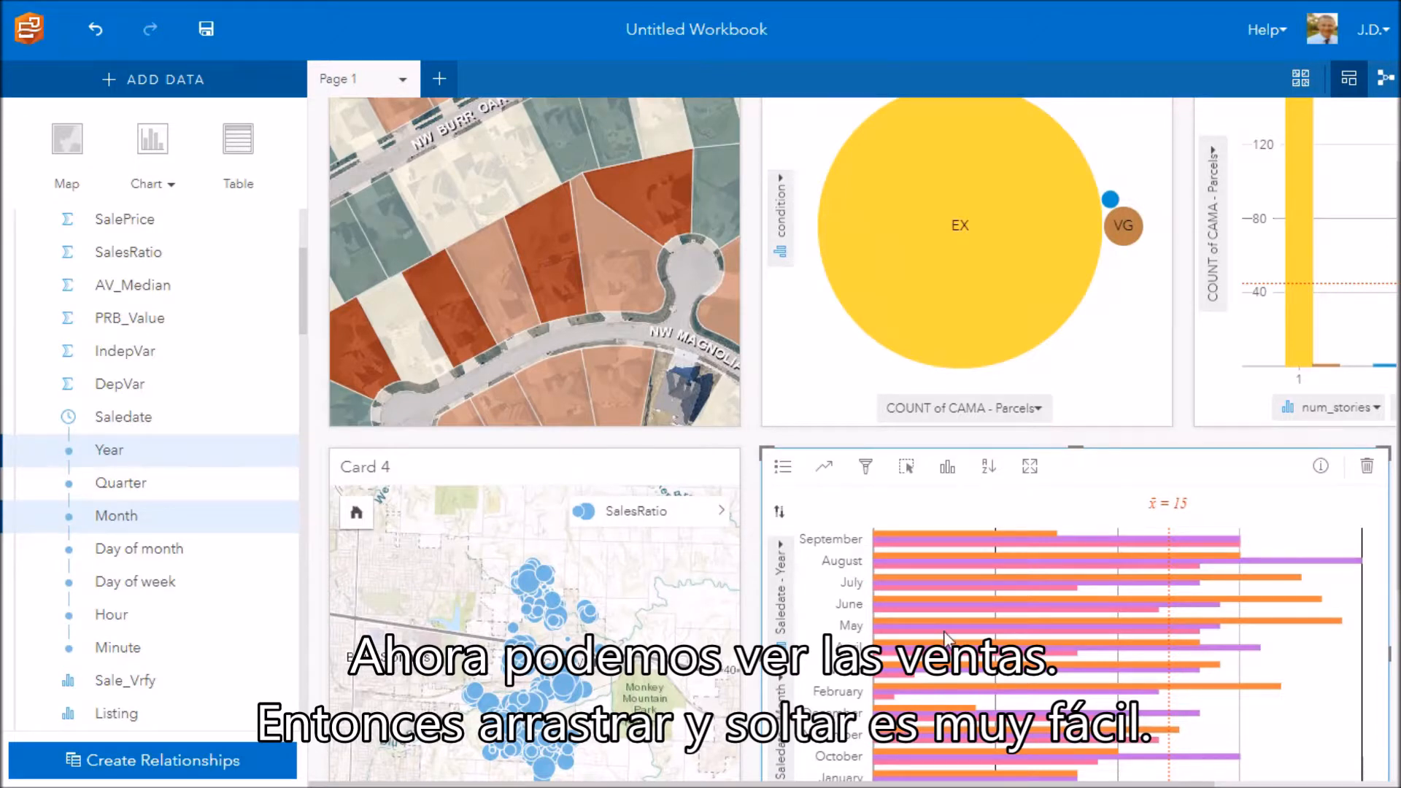
mouse_move(945, 640)
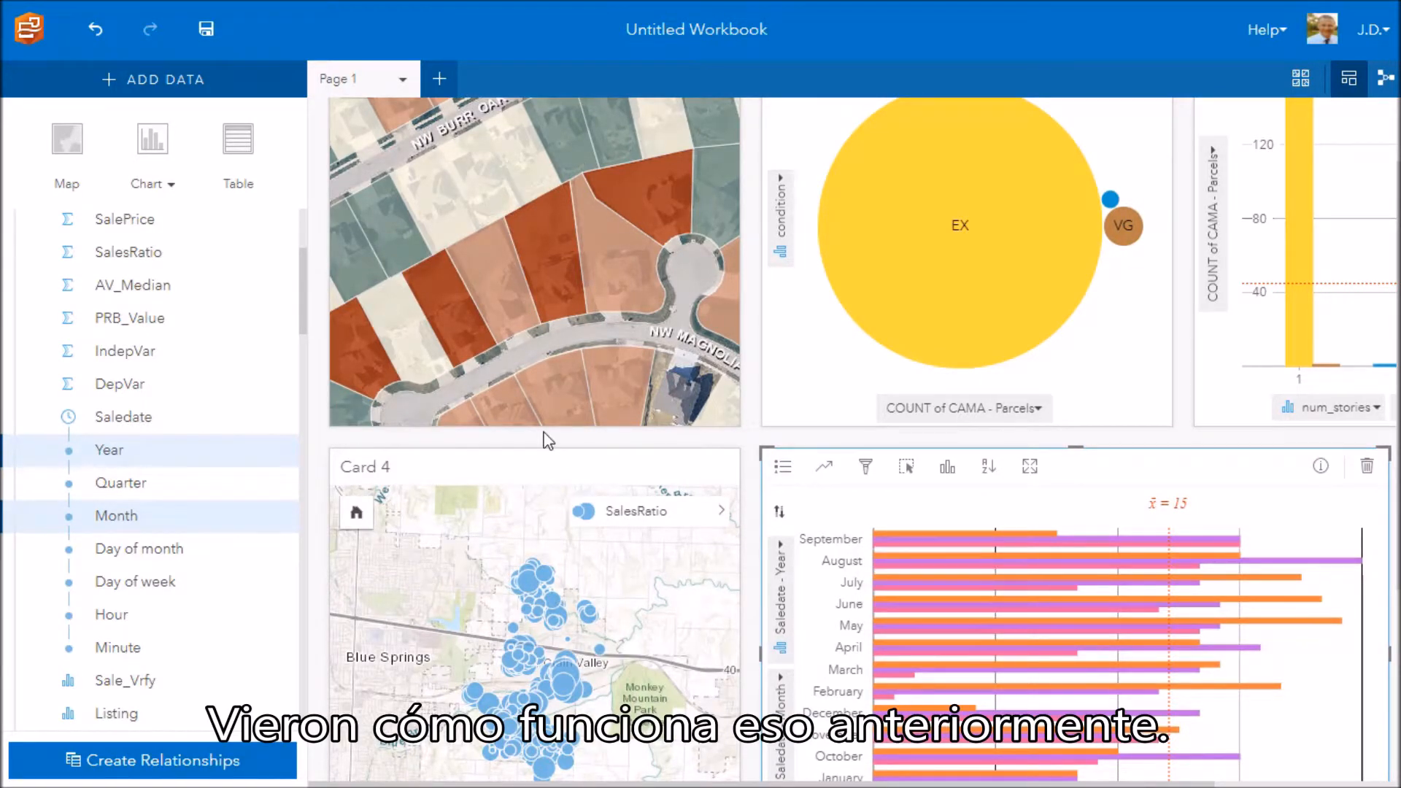
mouse_move(870, 319)
scroll(870, 318, "up", 2)
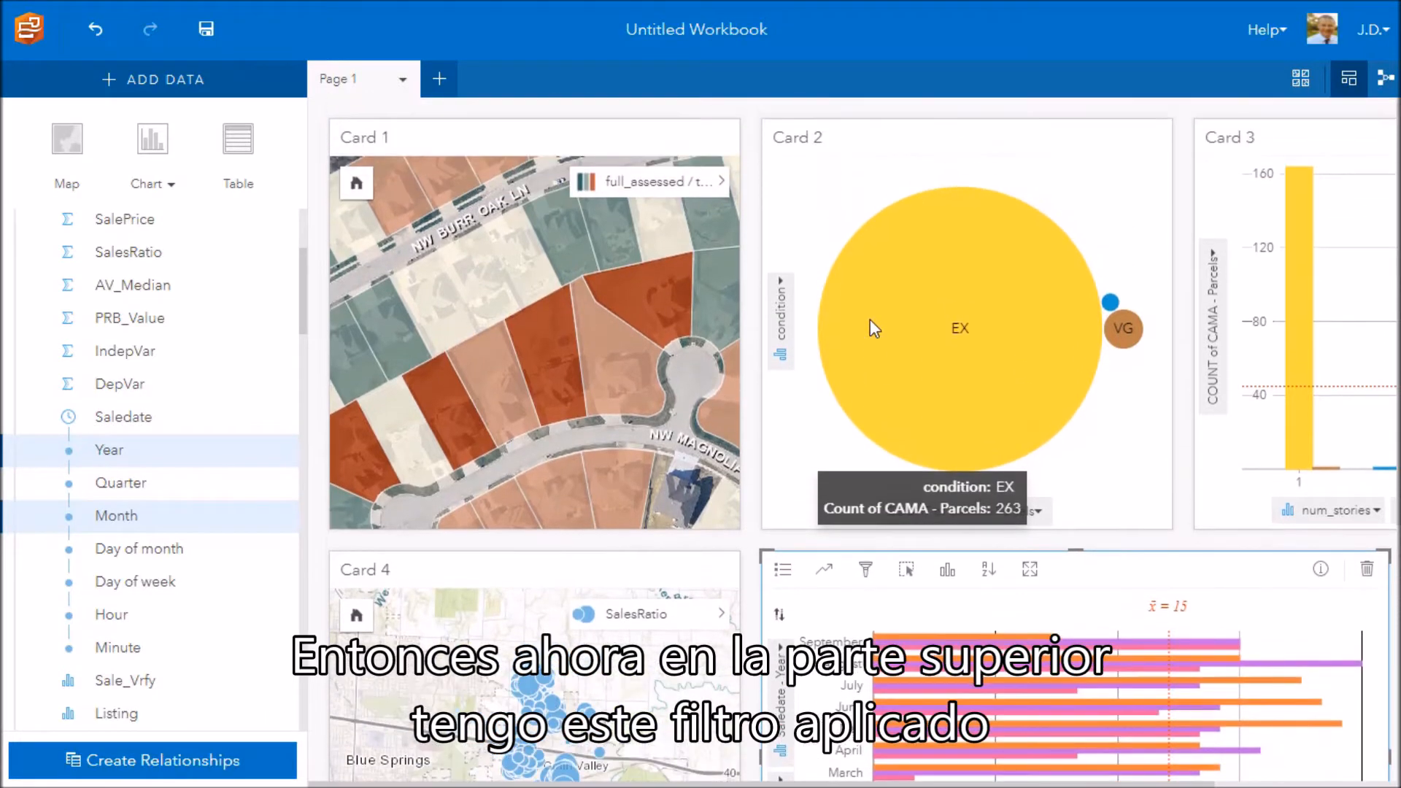
mouse_move(485, 242)
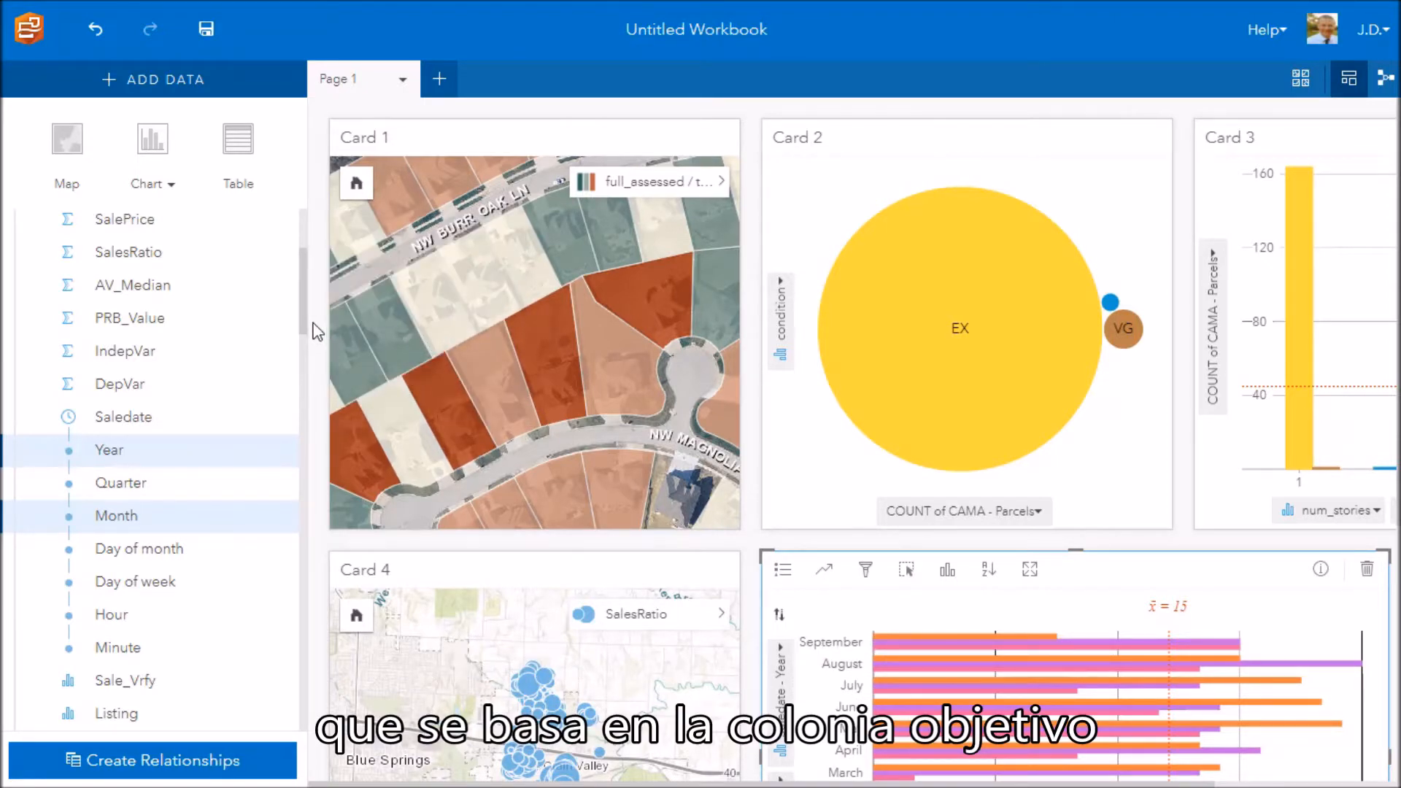
Change the nbhd field of the Sales dataset from a number to a string field
scroll(558, 588, "down", 2)
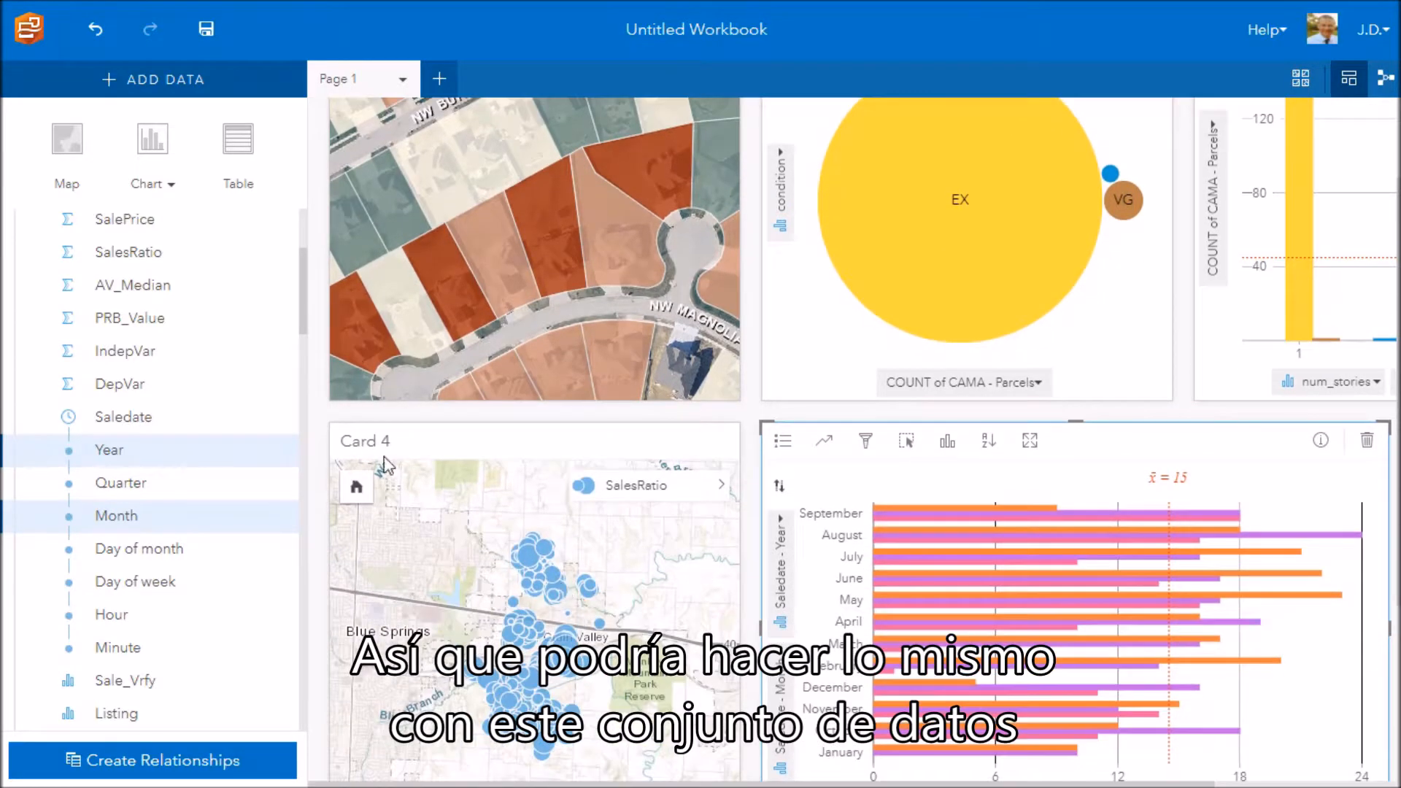
scroll(111, 461, "down", 1)
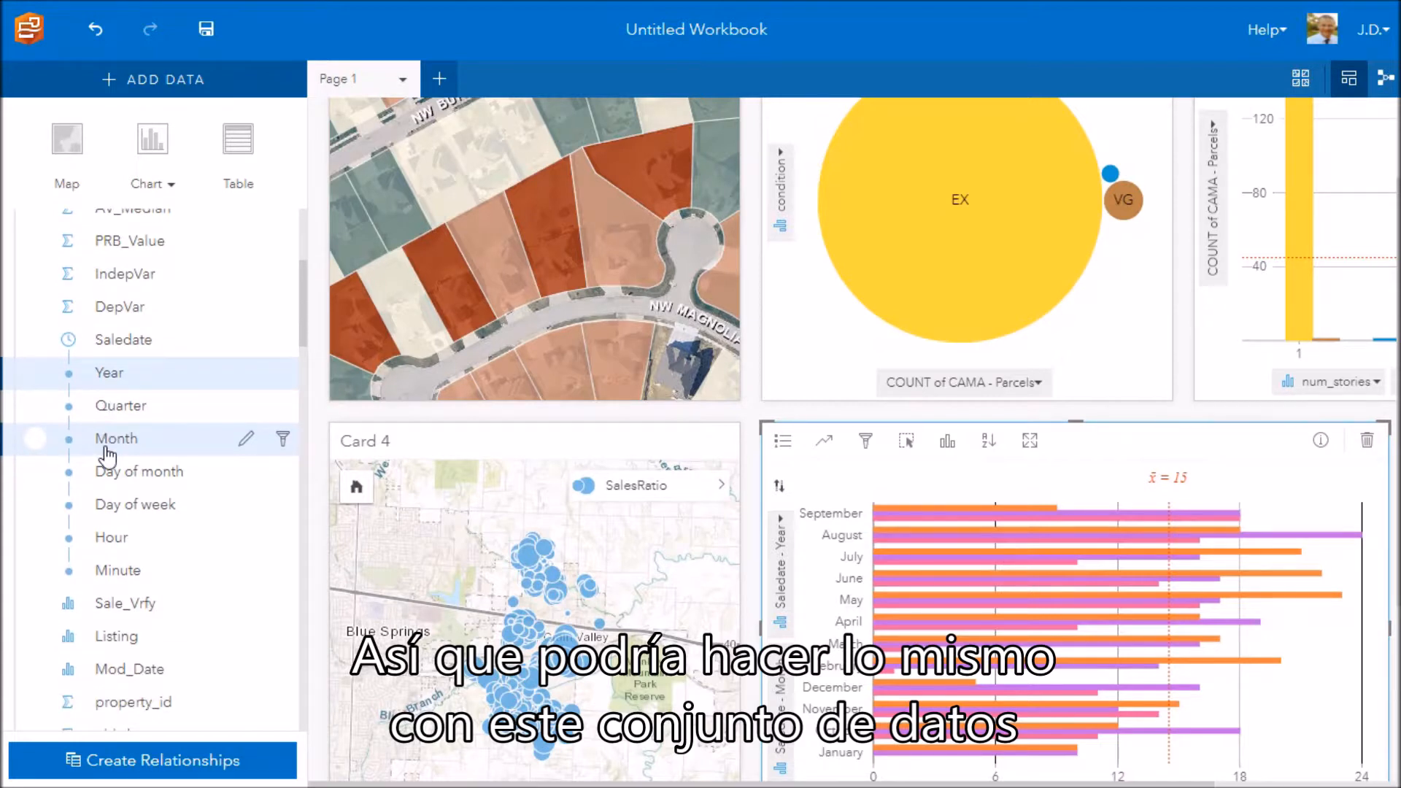
scroll(88, 445, "down", 4)
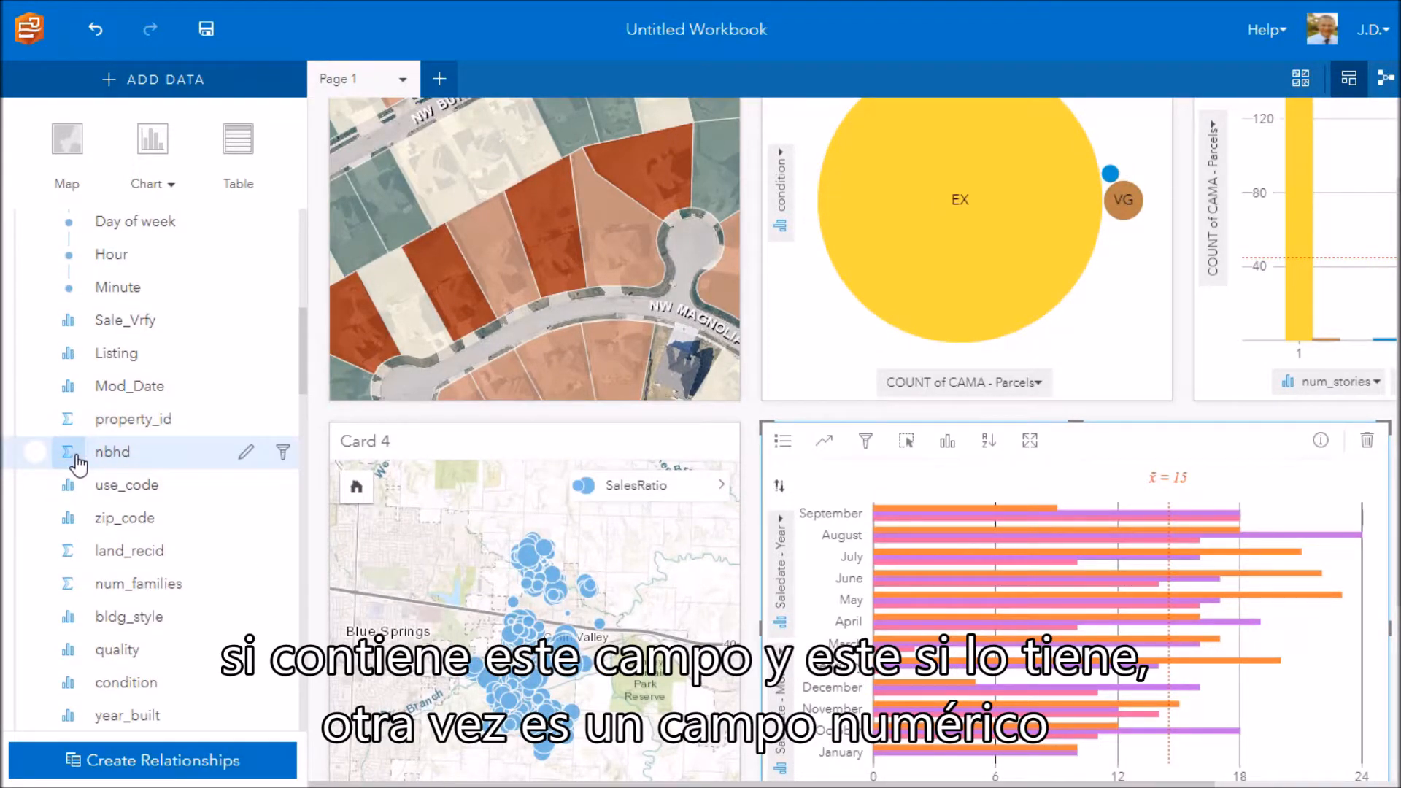
left_click(67, 453)
left_click(89, 507)
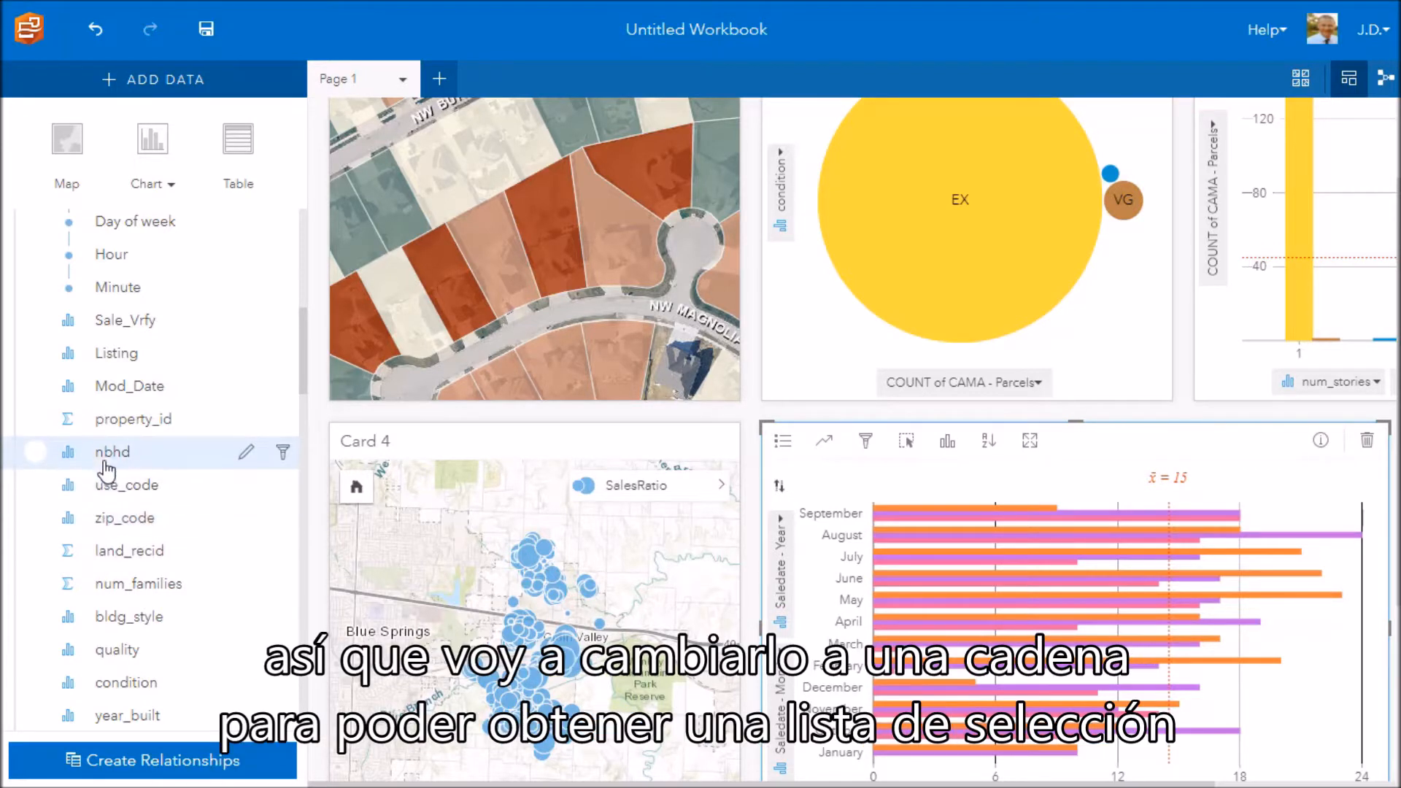
Try to filter the Sales dataset by nbhd, first with the monthly sales chart active and again with the Card 4 map active
left_click(282, 453)
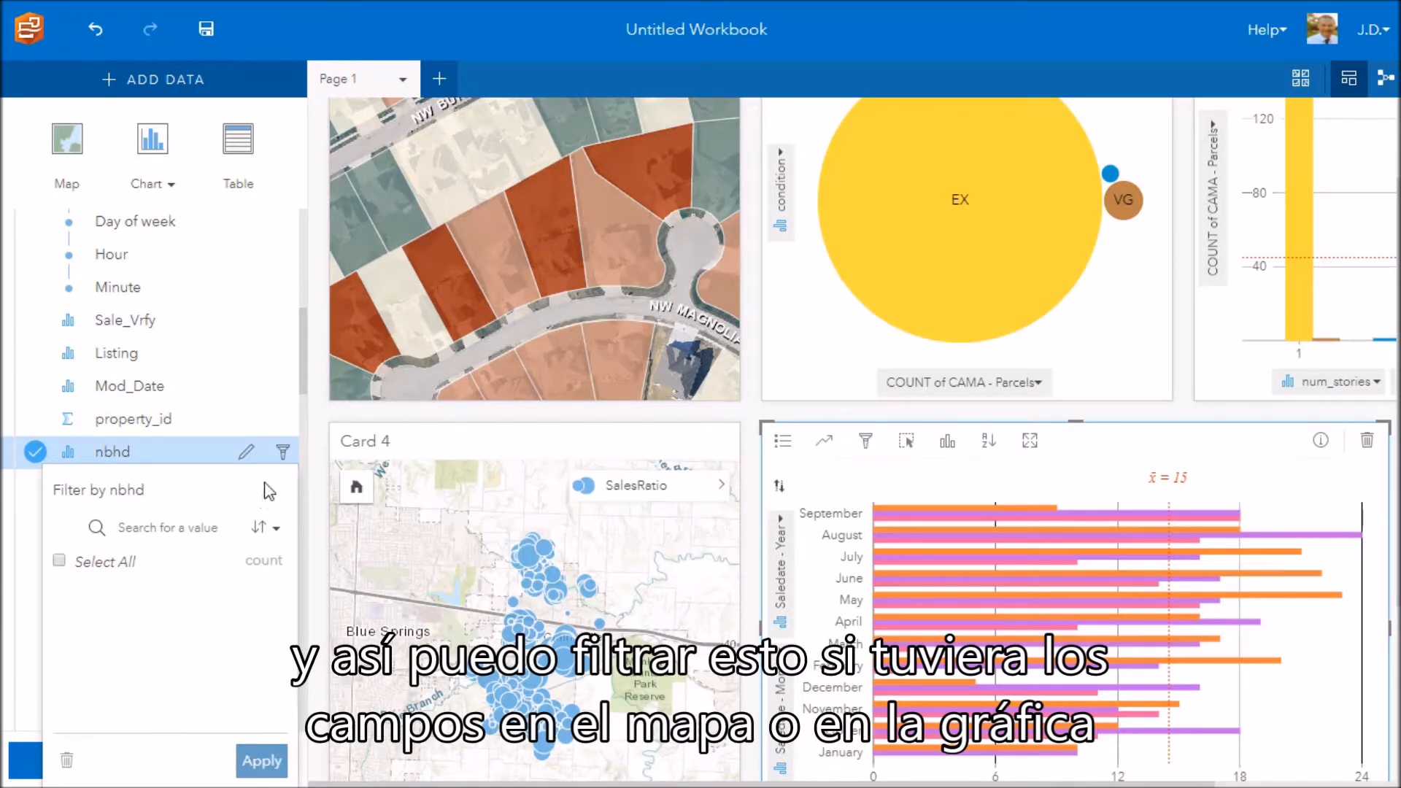
left_click(111, 460)
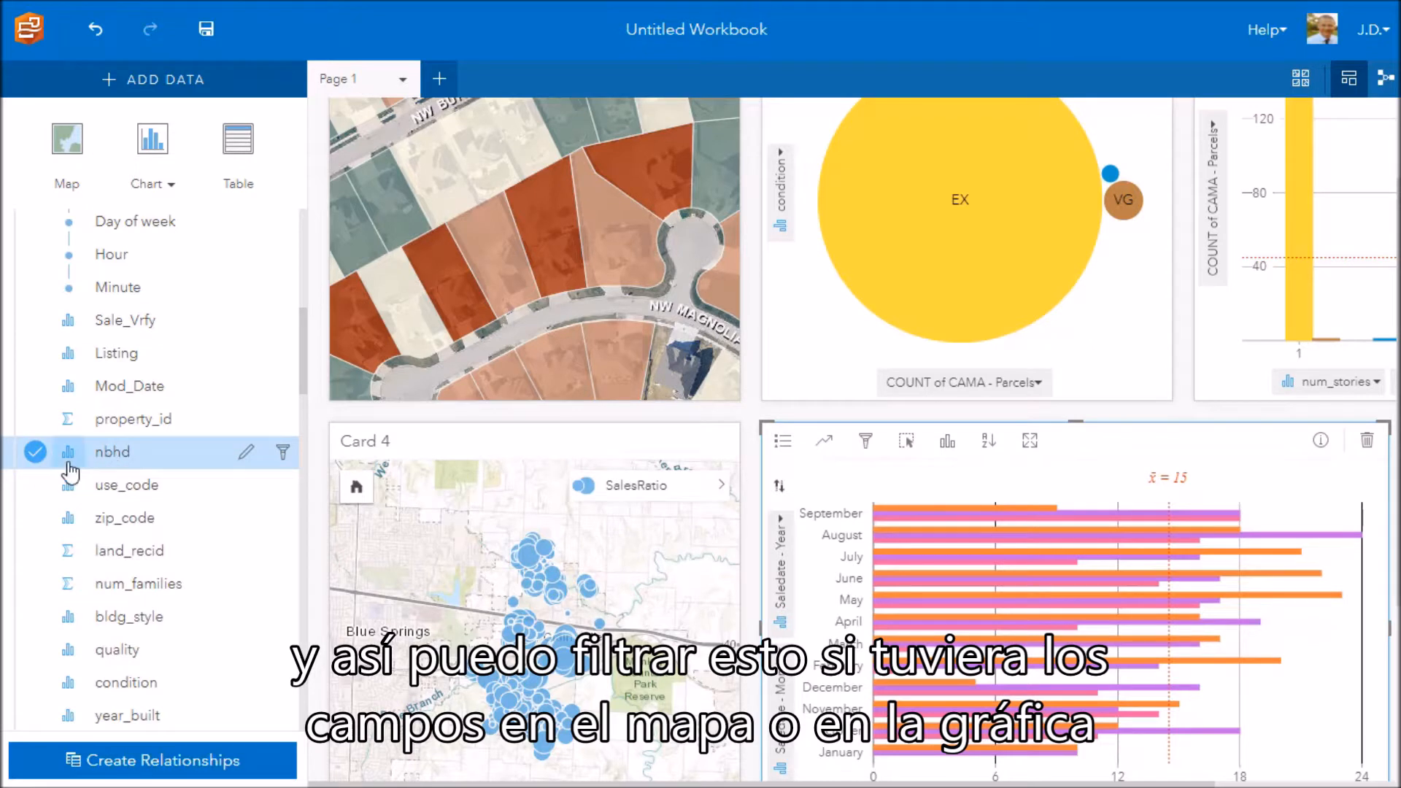
left_click(438, 442)
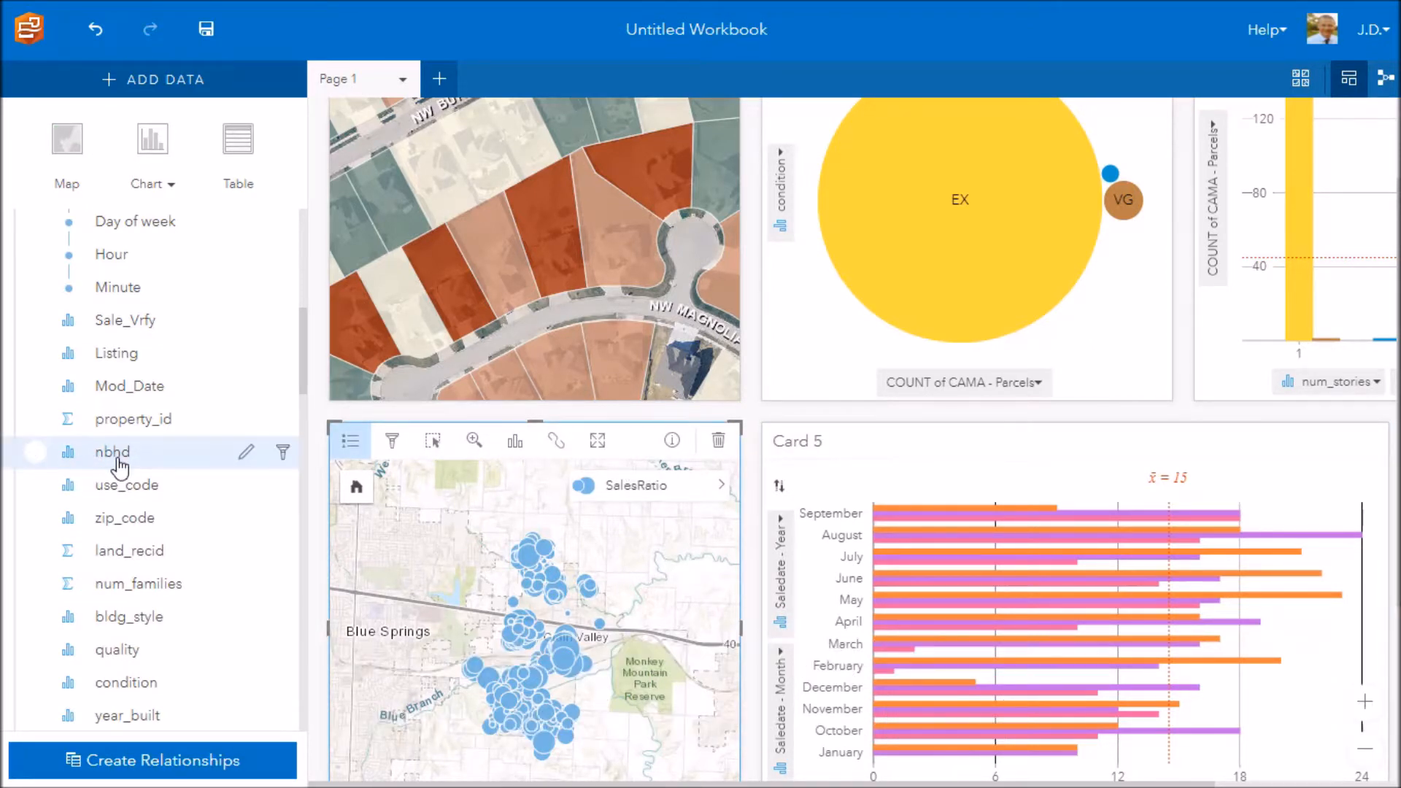
left_click(67, 460)
left_click(282, 454)
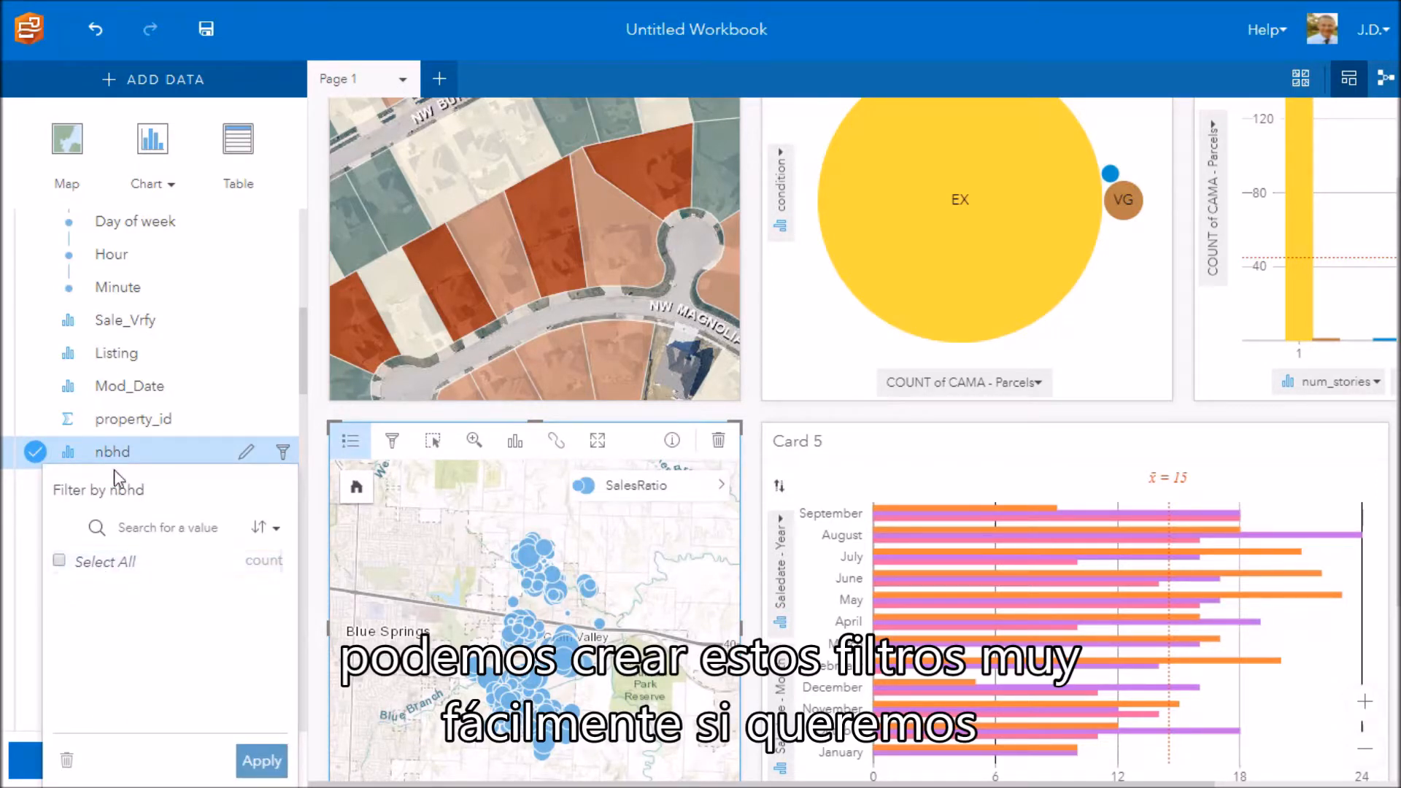
left_click(394, 751)
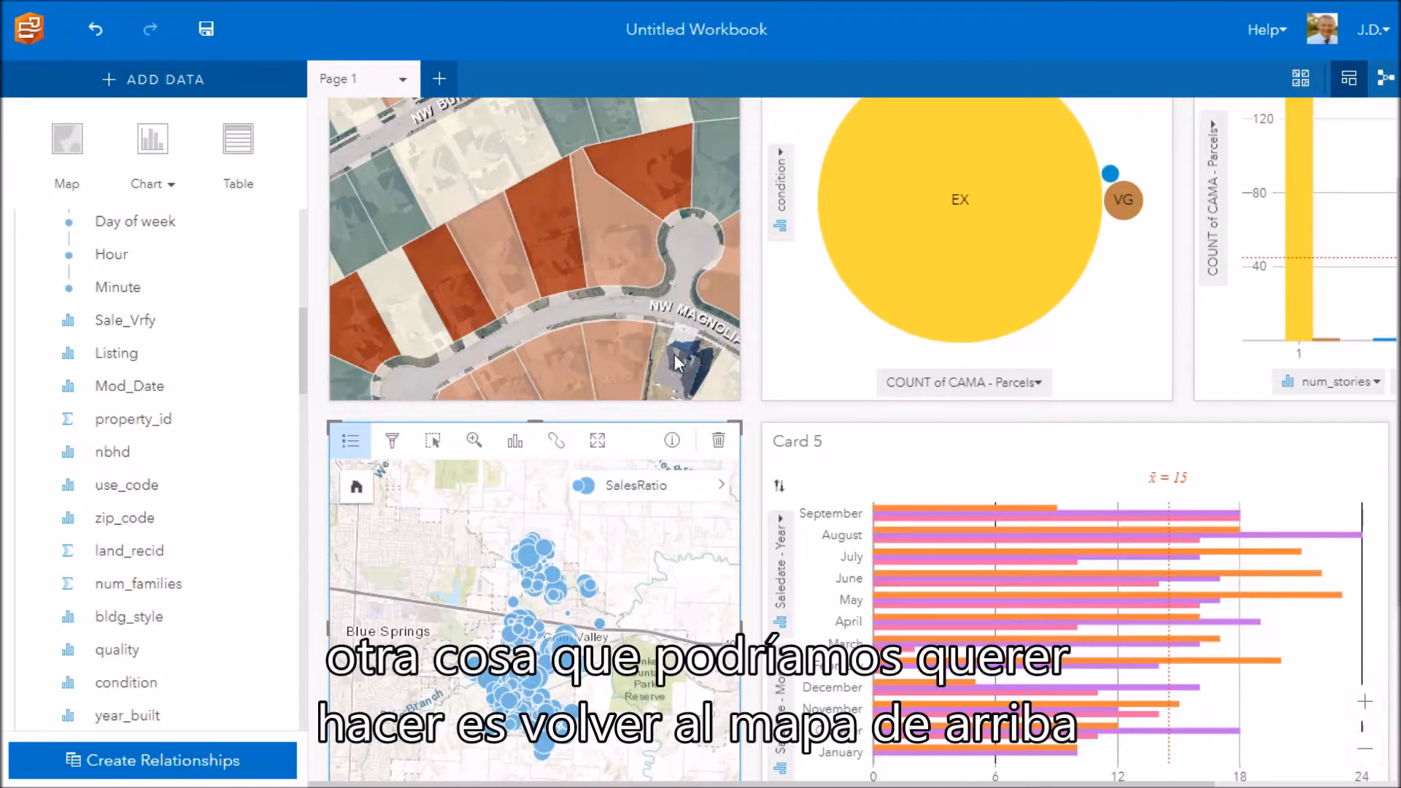
Collapse the Sales dataset and expand the fields of the CAMA - Parcels dataset
scroll(670, 298, "down", 3)
scroll(449, 389, "up", 1)
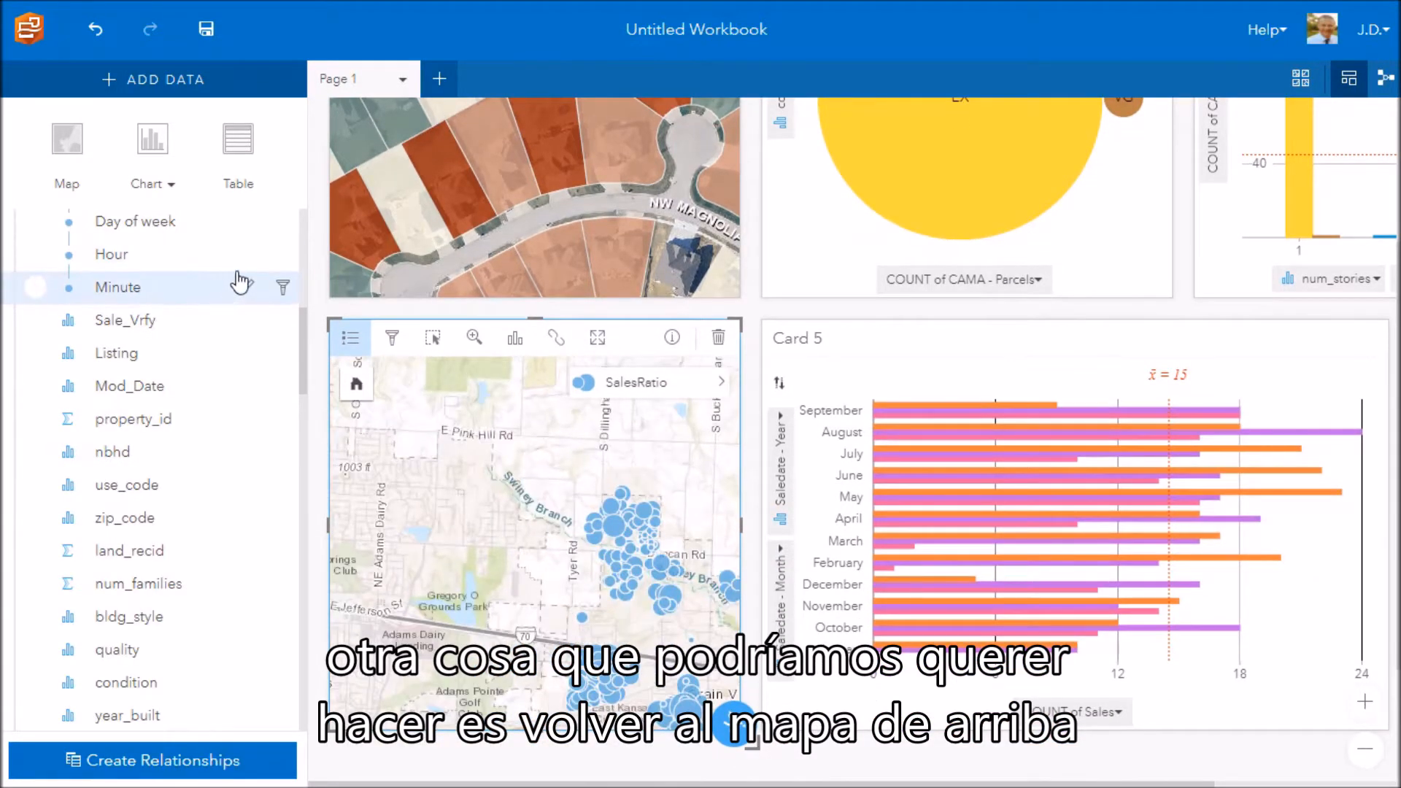
left_click(282, 221)
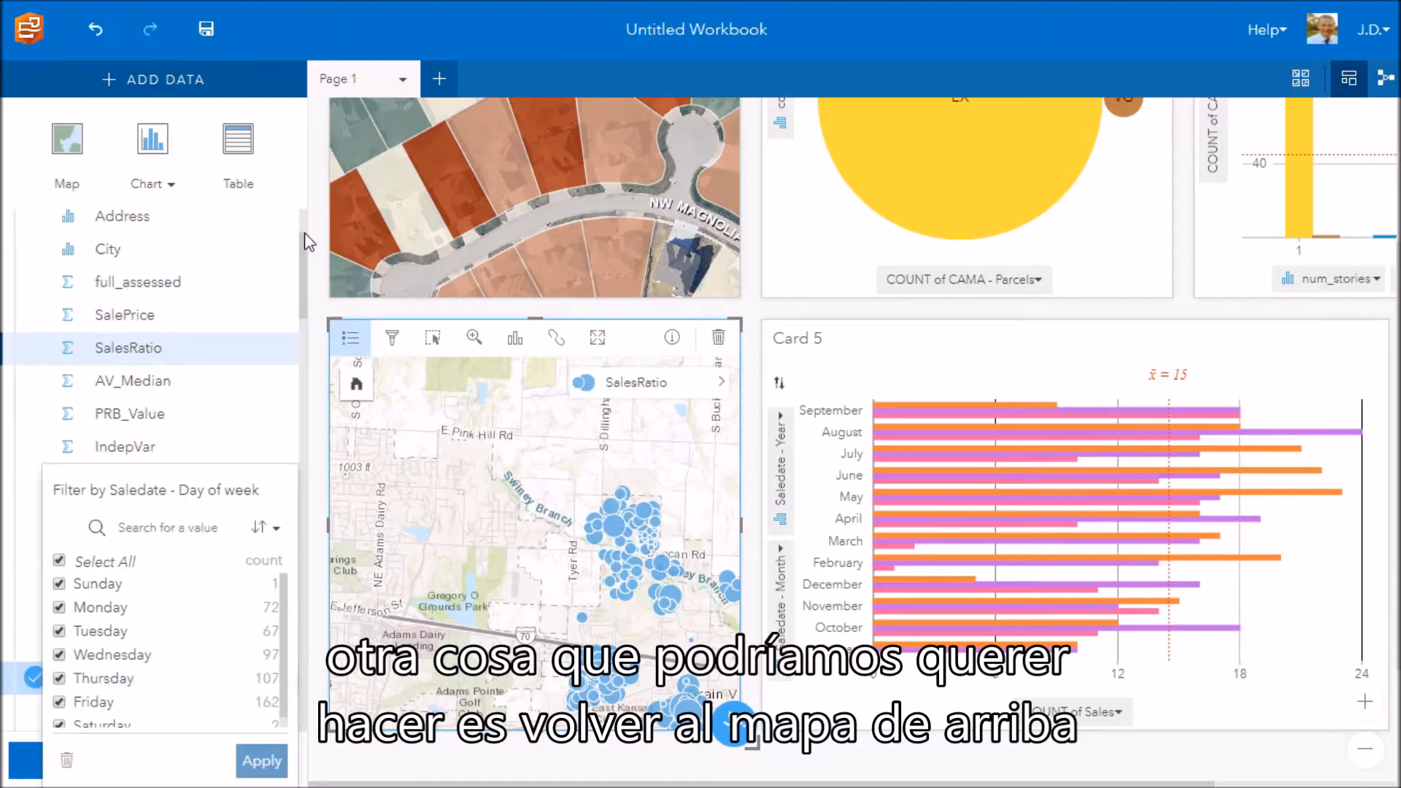
scroll(197, 319, "up", 3)
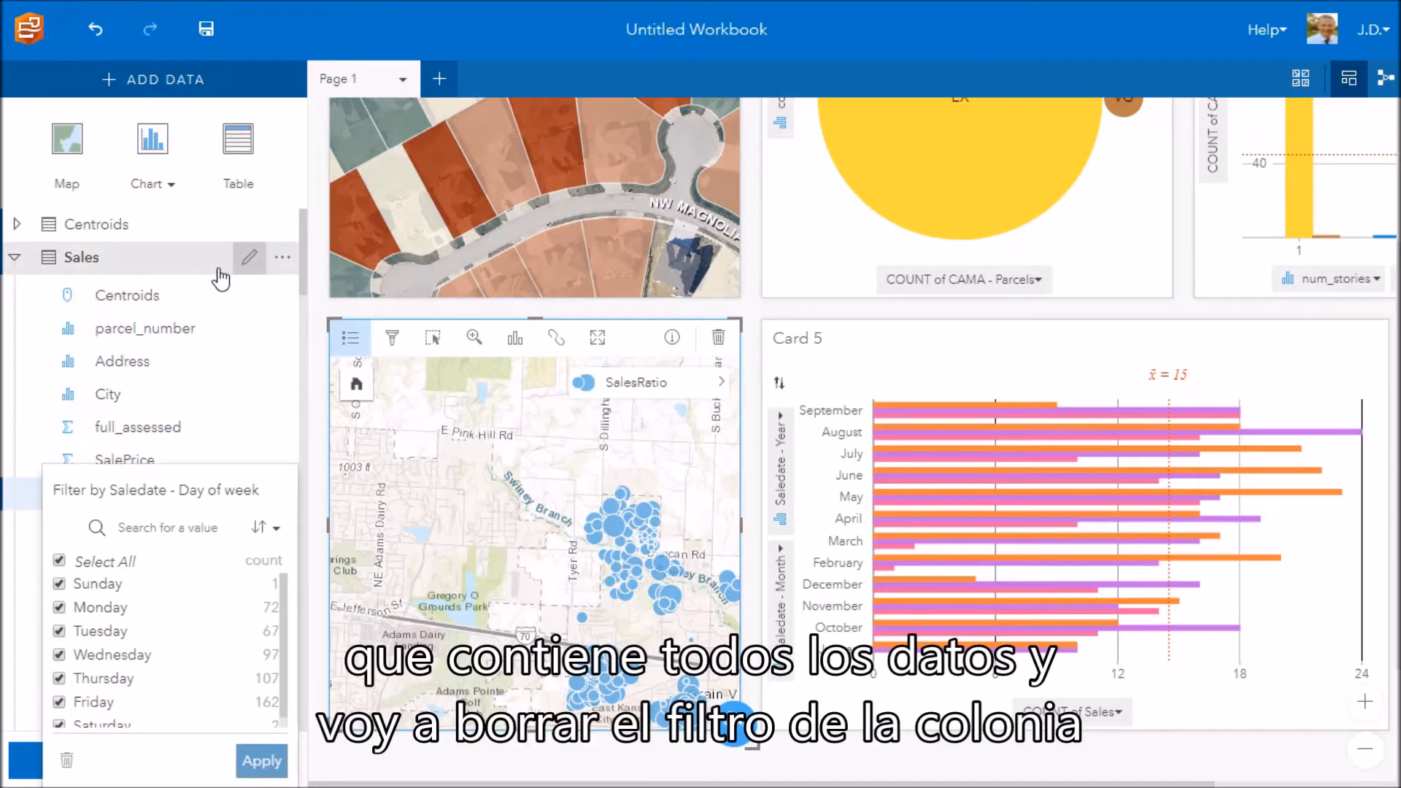
left_click(25, 263)
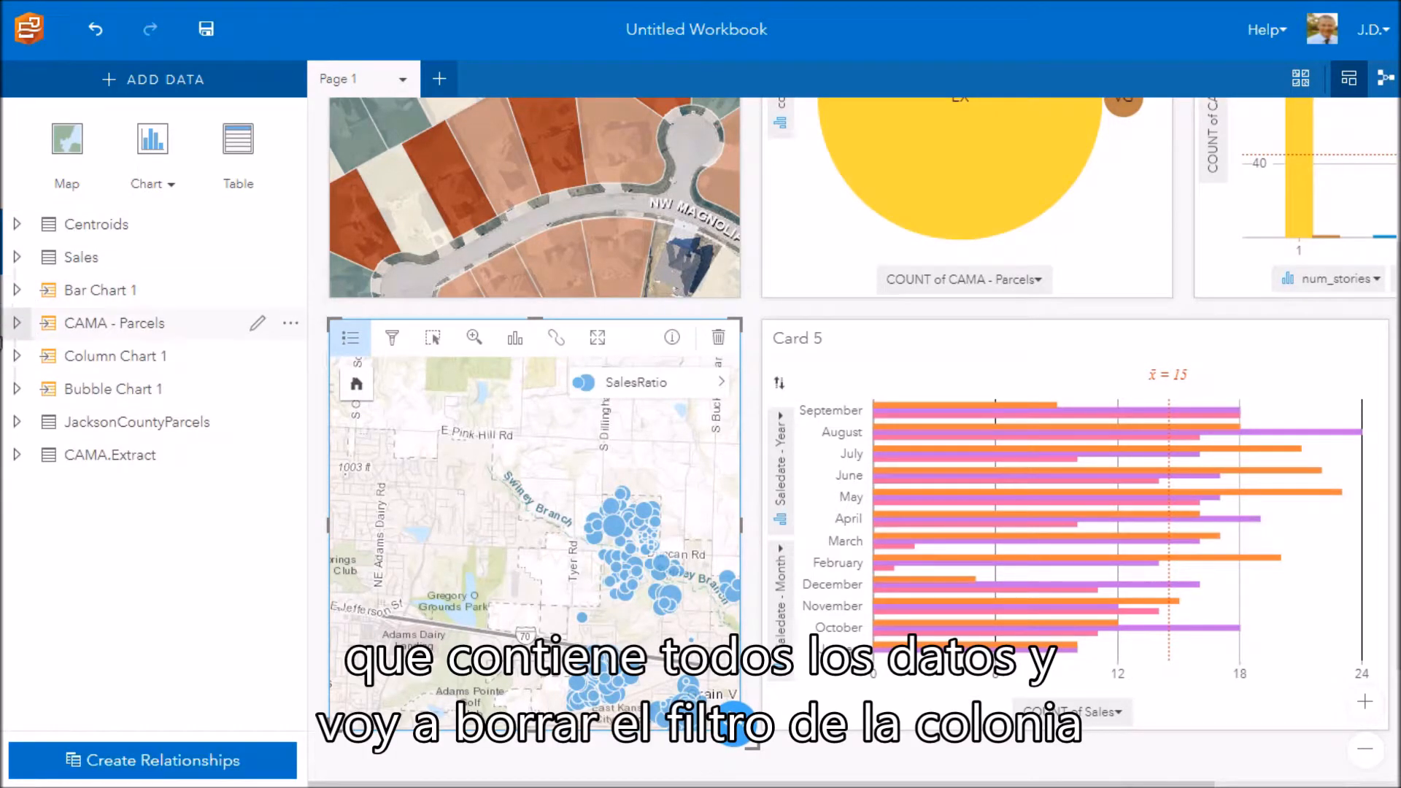
left_click(17, 323)
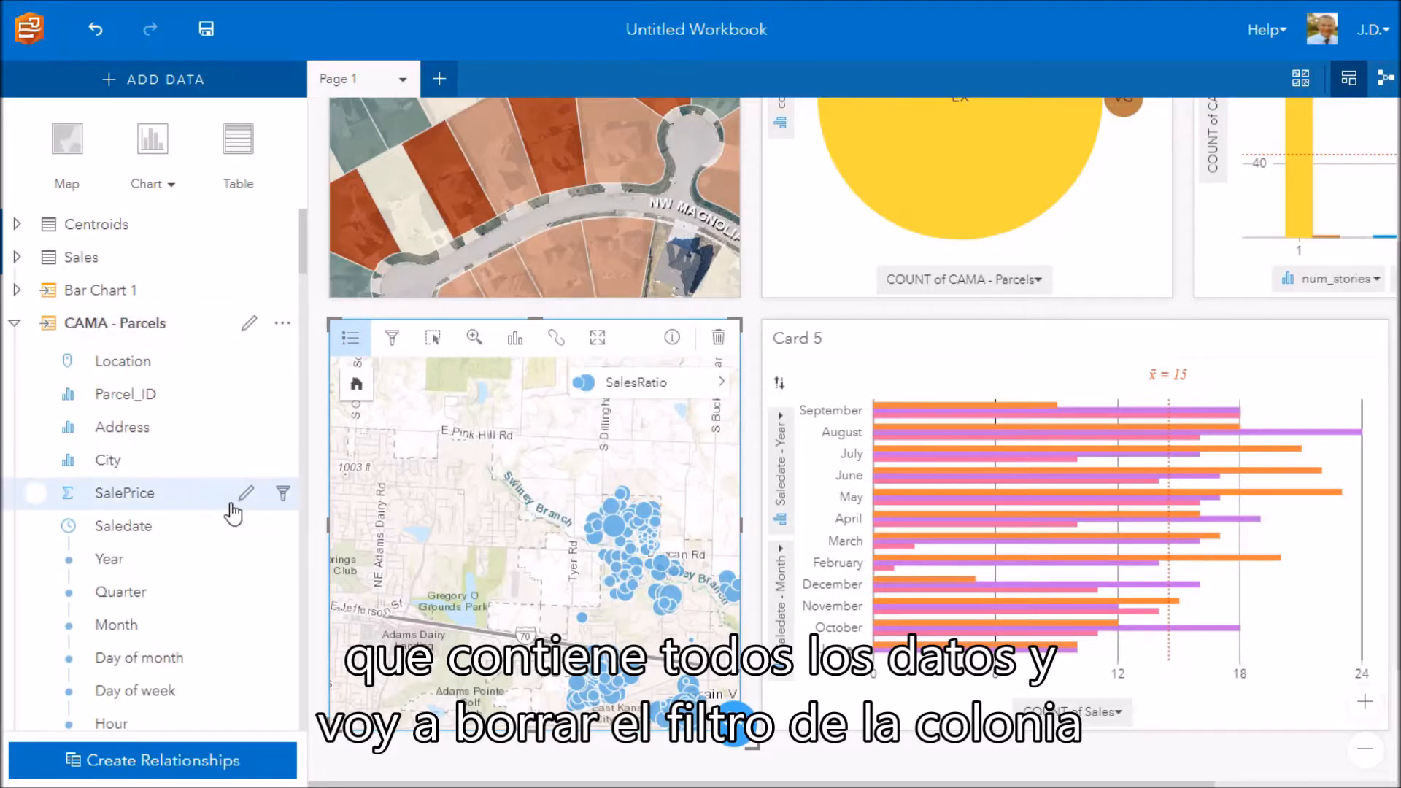
Include all nbhd values and delete the nbhd filter from the CAMA - Parcels dataset
scroll(232, 515, "down", 2)
scroll(232, 515, "down", 5)
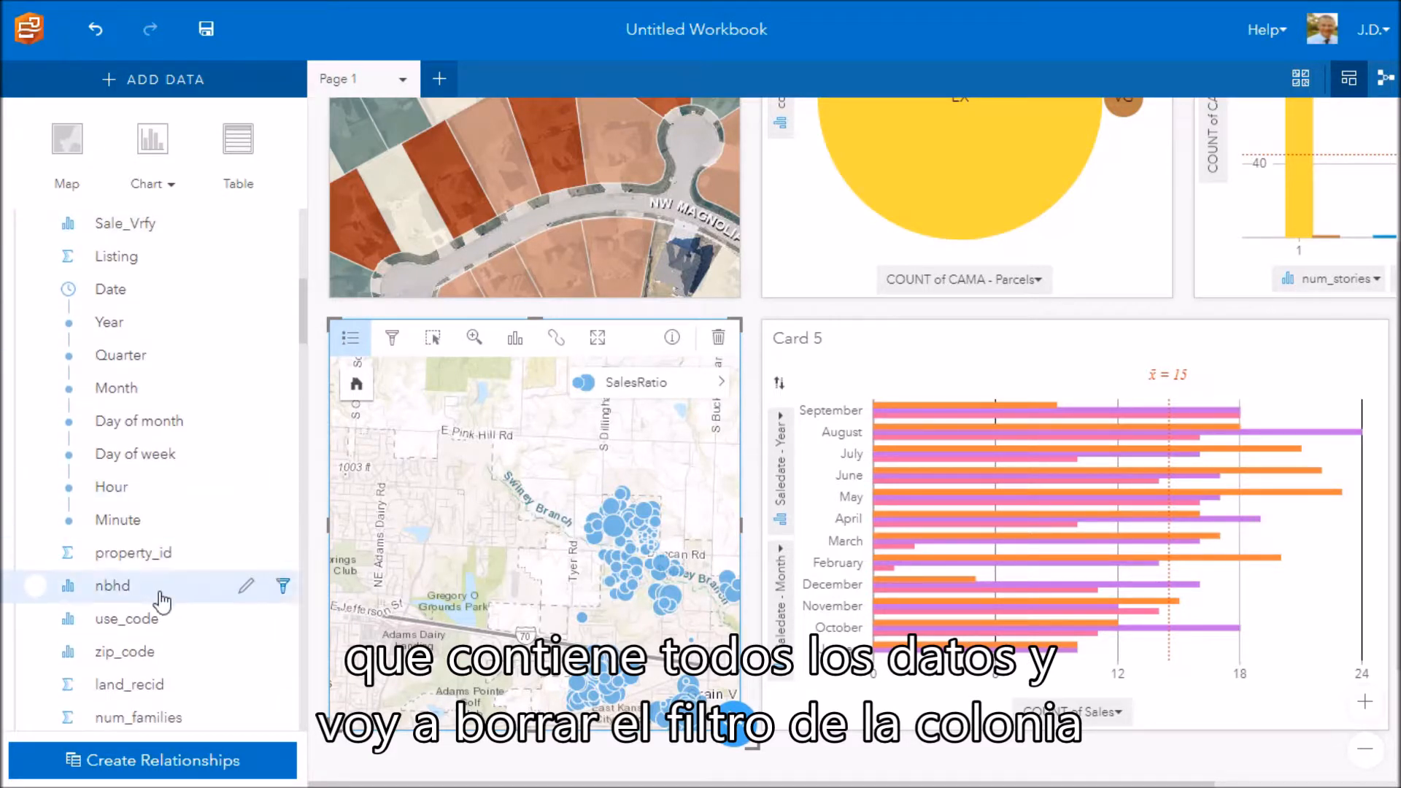
left_click(283, 586)
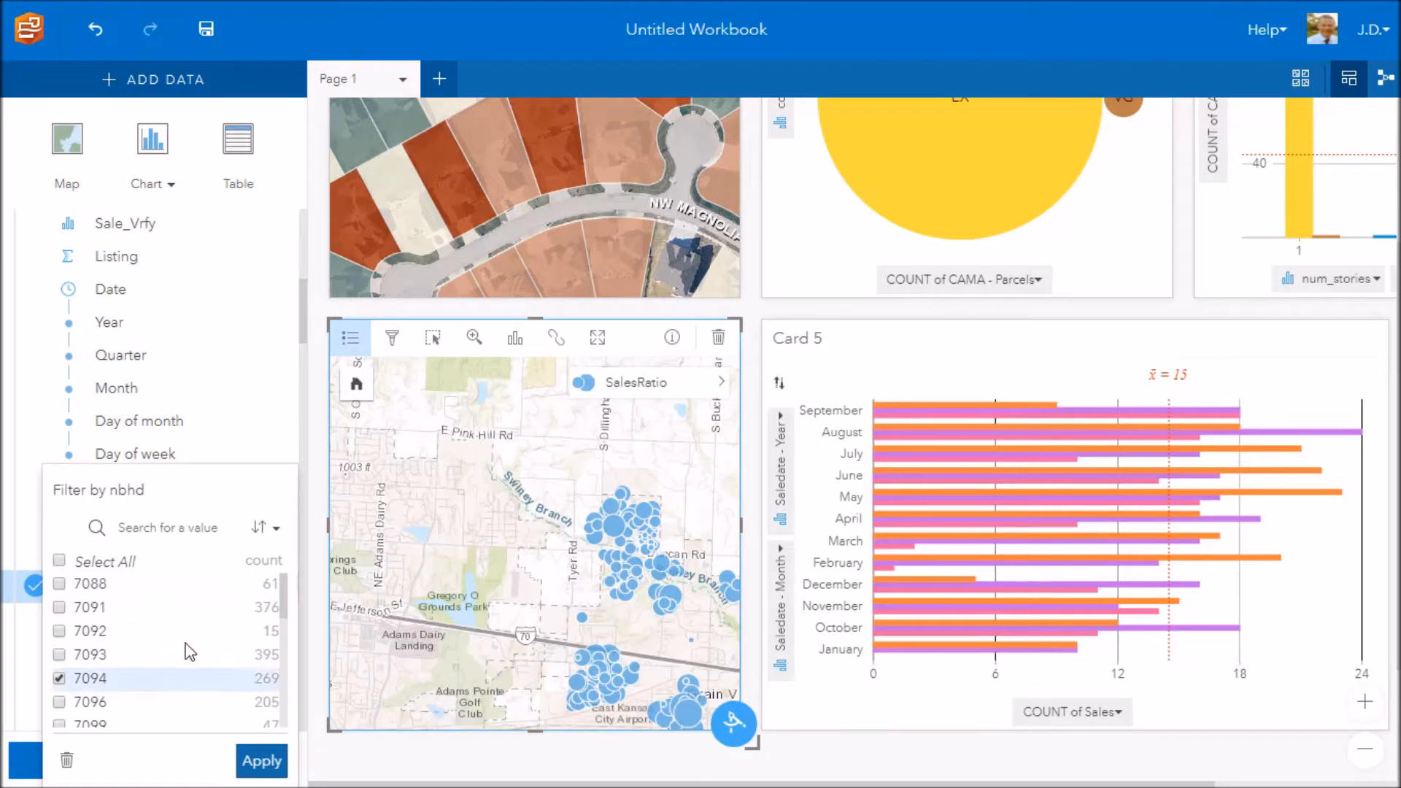
left_click(59, 560)
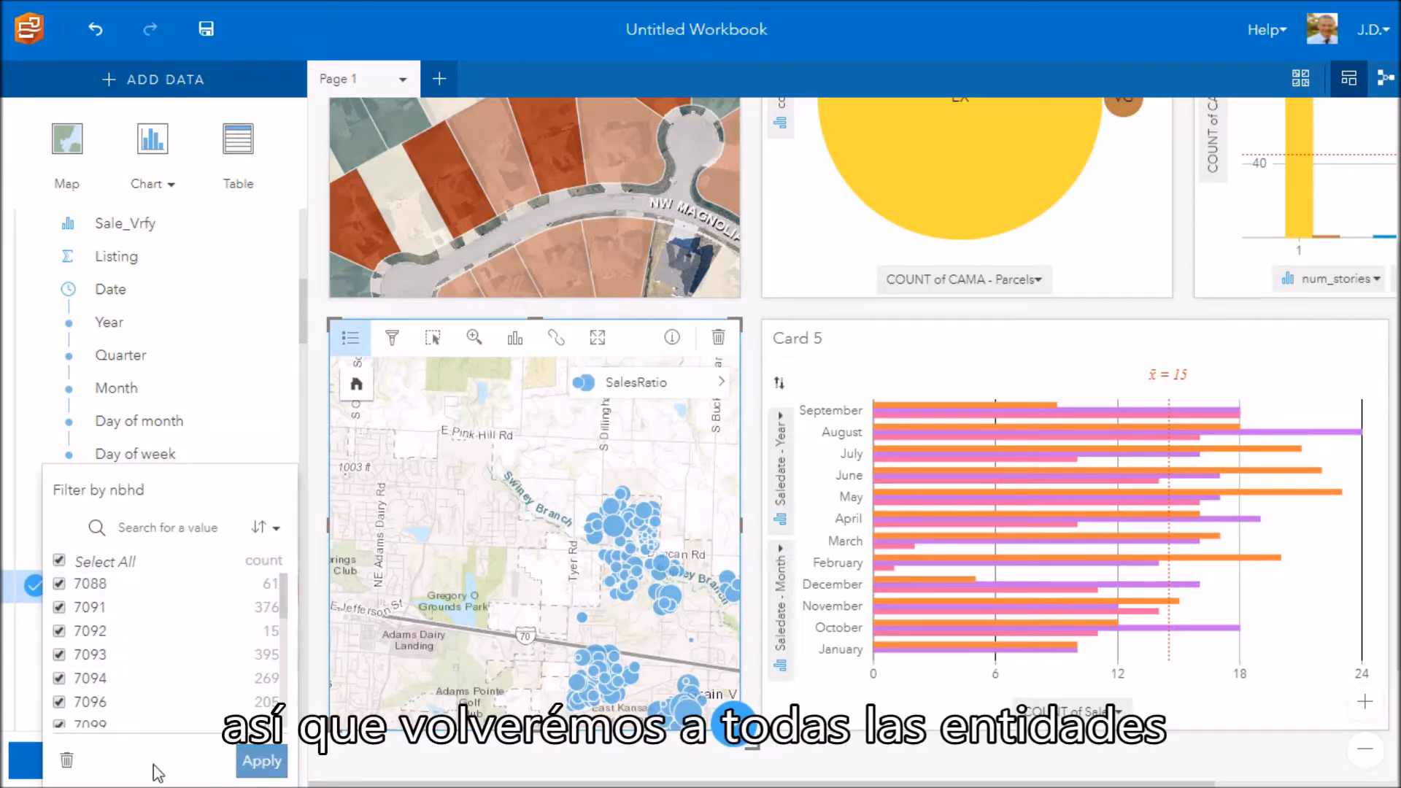
left_click(67, 761)
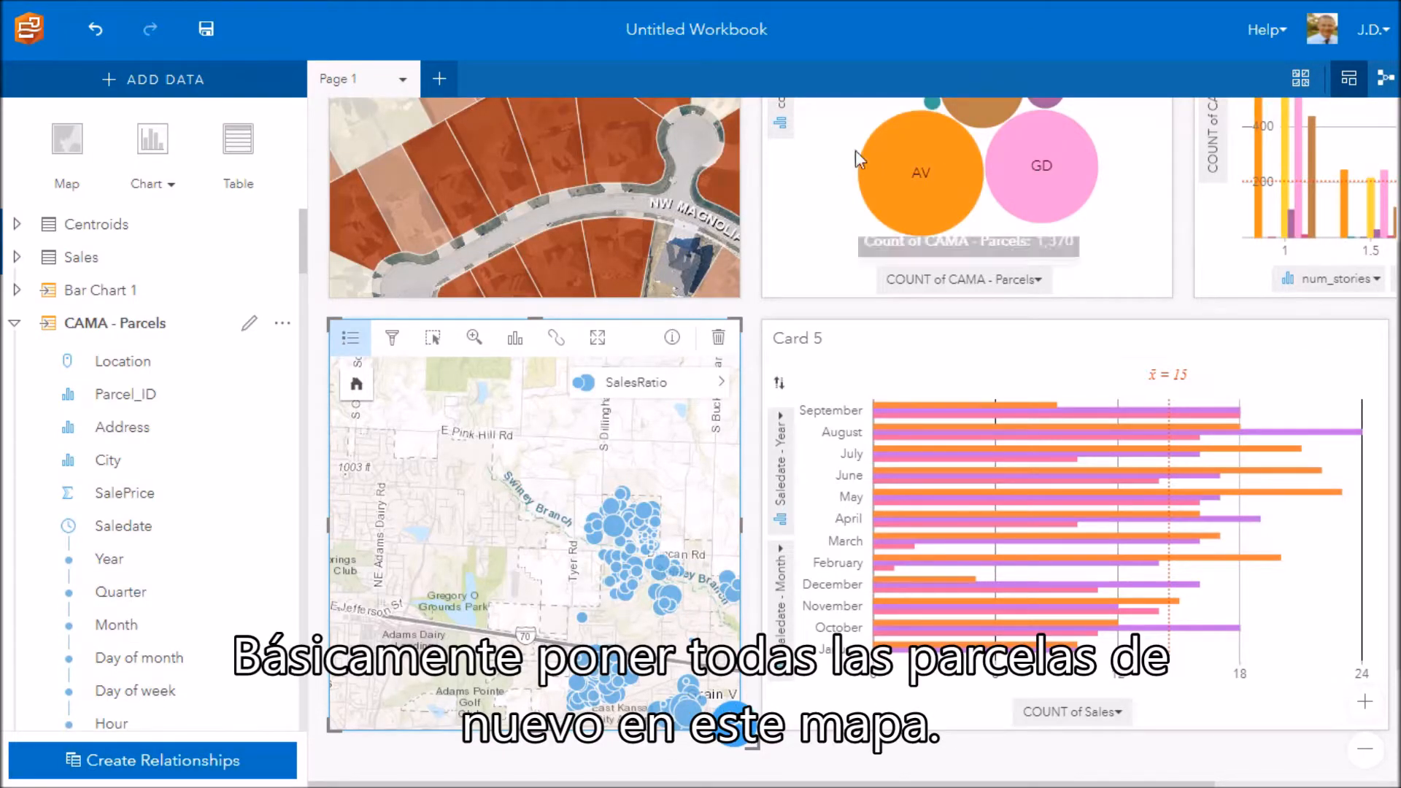
scroll(578, 226, "up", 3)
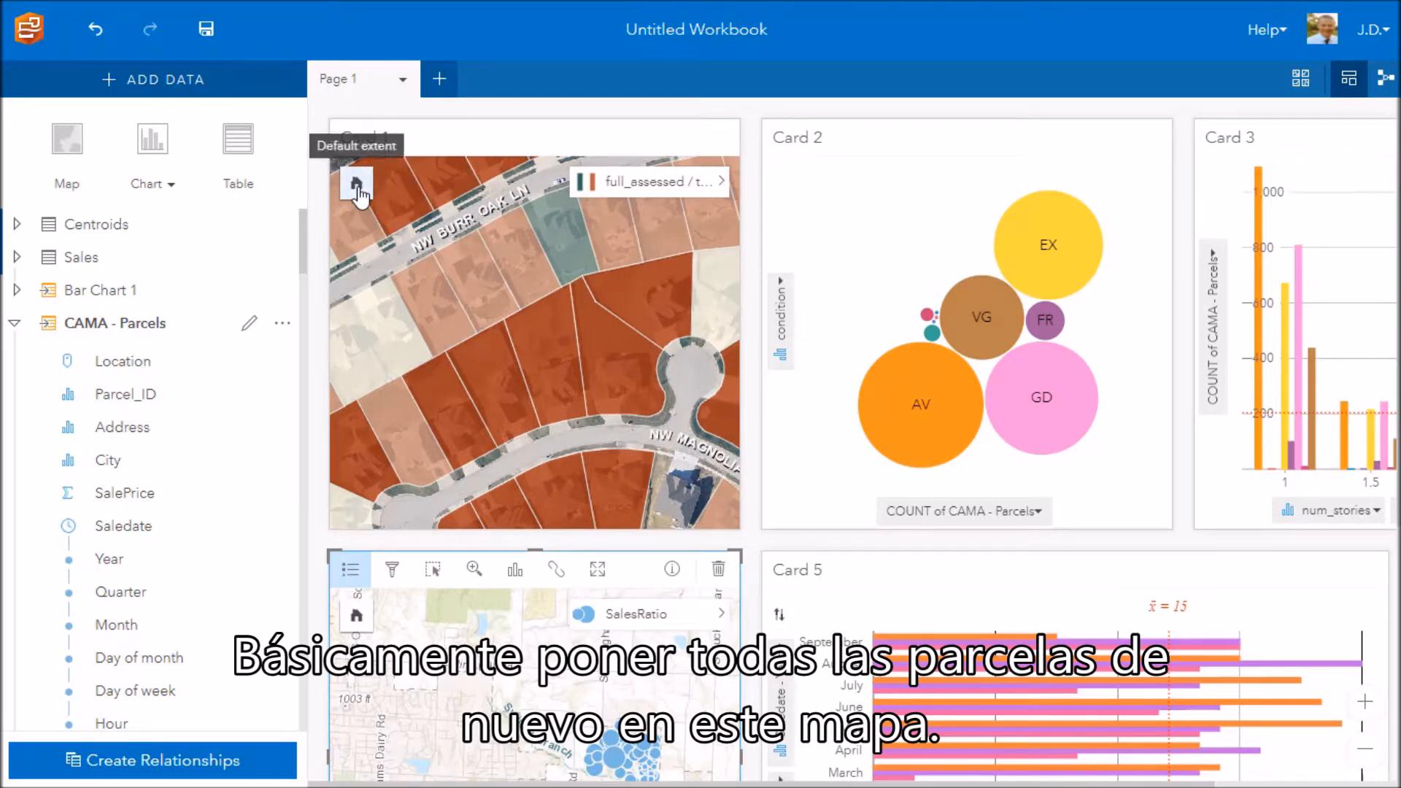
Activate the Card 1 parcel map and view the parcels across the wider area
scroll(511, 263, "down", 1)
scroll(479, 181, "up", 1)
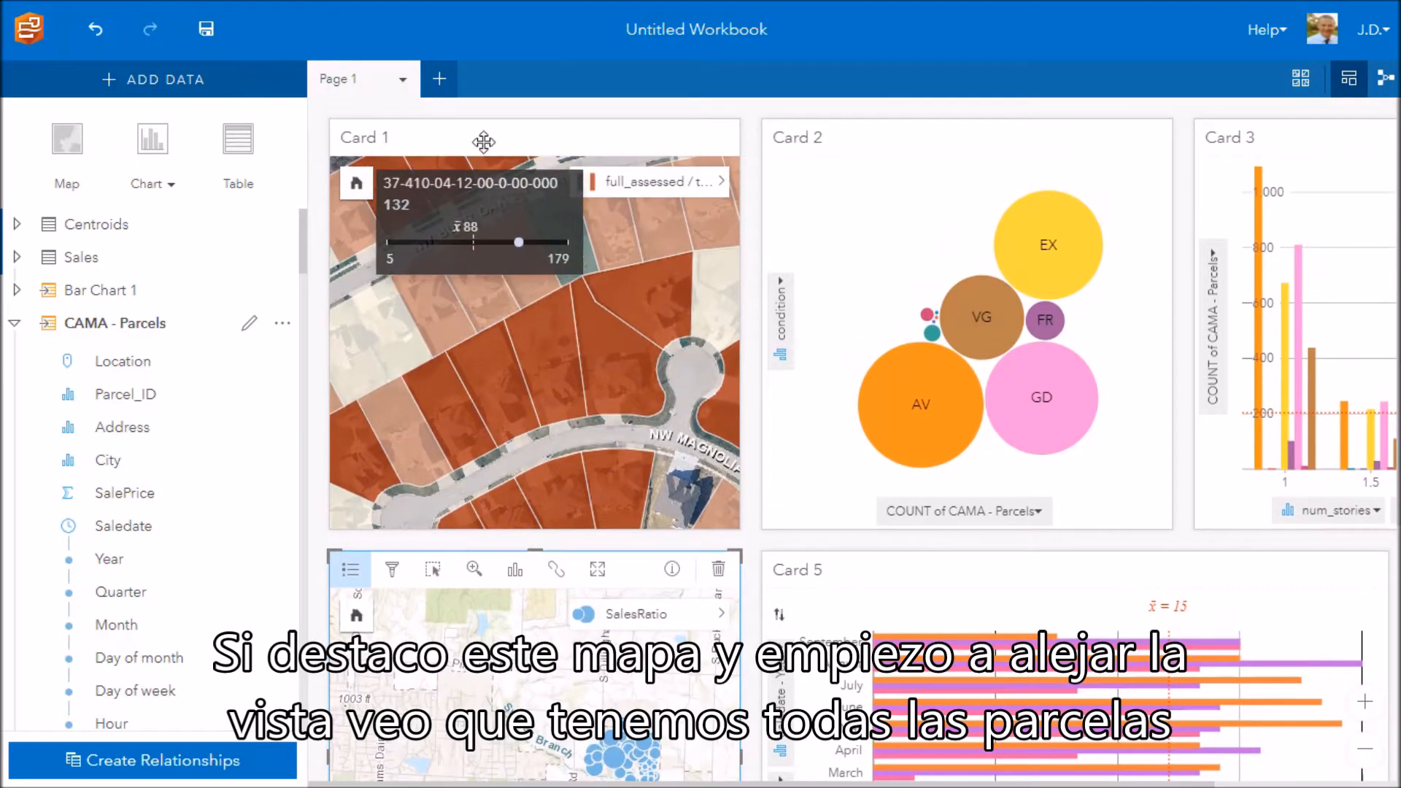
left_click(537, 354)
scroll(537, 353, "down", 2)
scroll(538, 354, "down", 1)
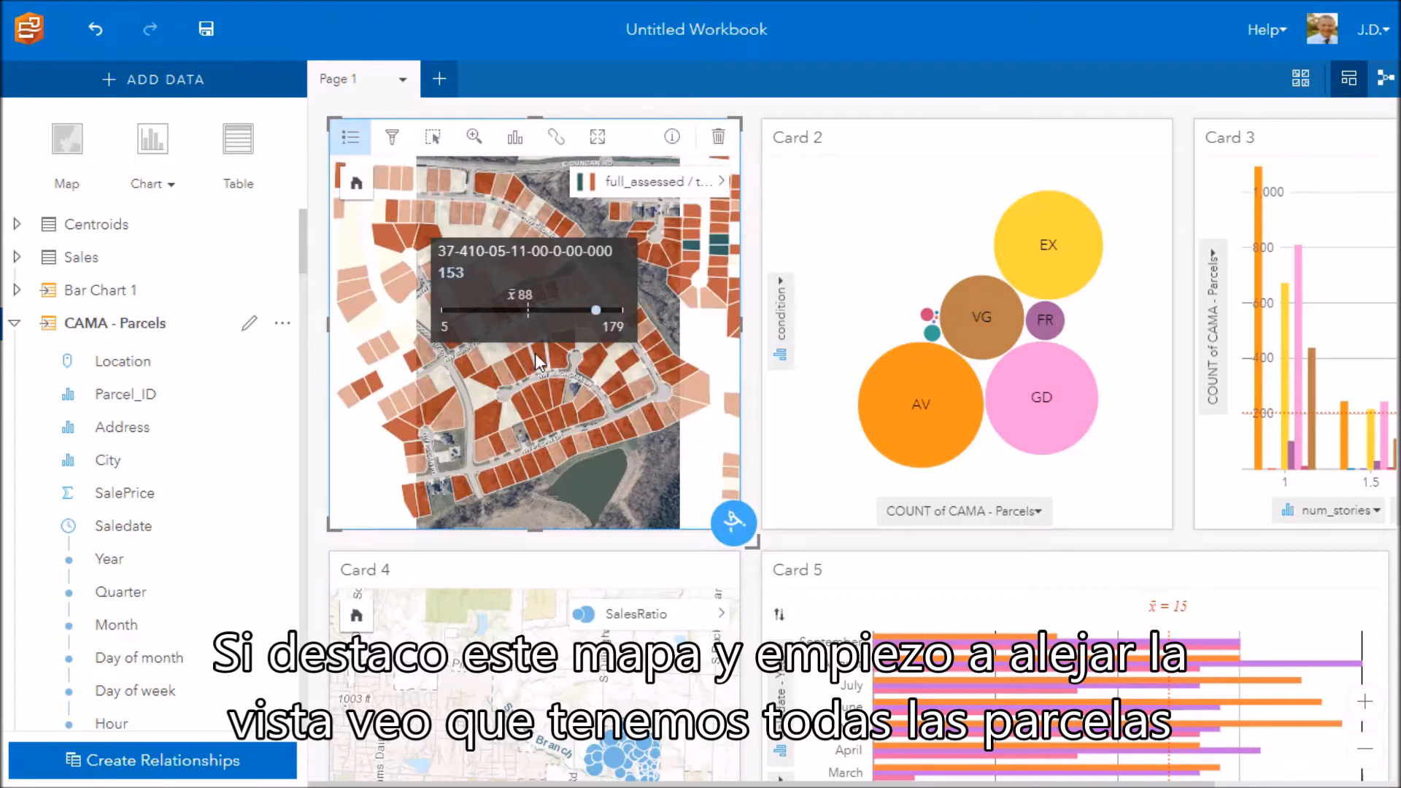
scroll(536, 353, "down", 2)
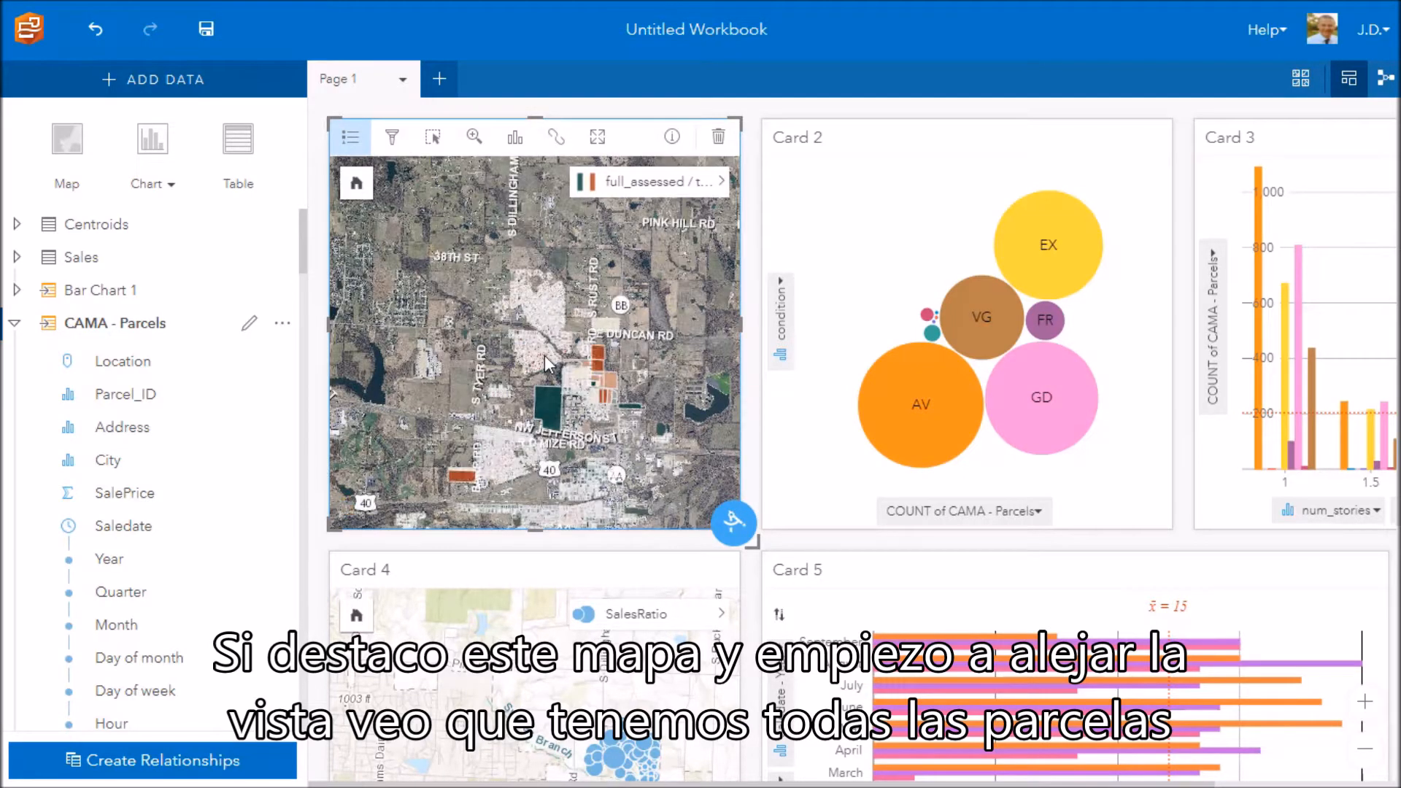
scroll(1052, 672, "down", 3)
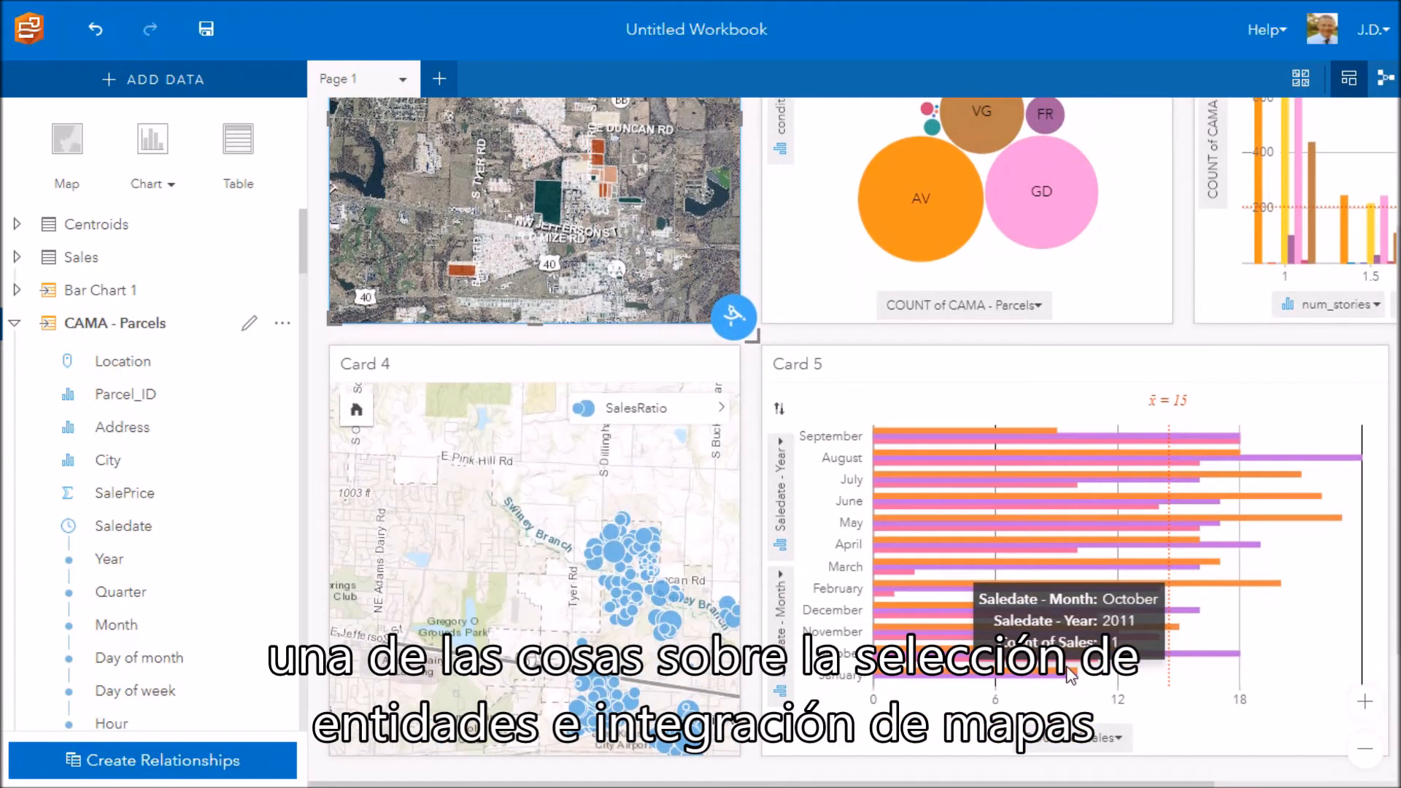
Spatially filter the full_assessed / tot_sqf_l_area layer in Card 1 by the SalesRatio layer from Card 4, using Intersects
scroll(1071, 676, "up", 1)
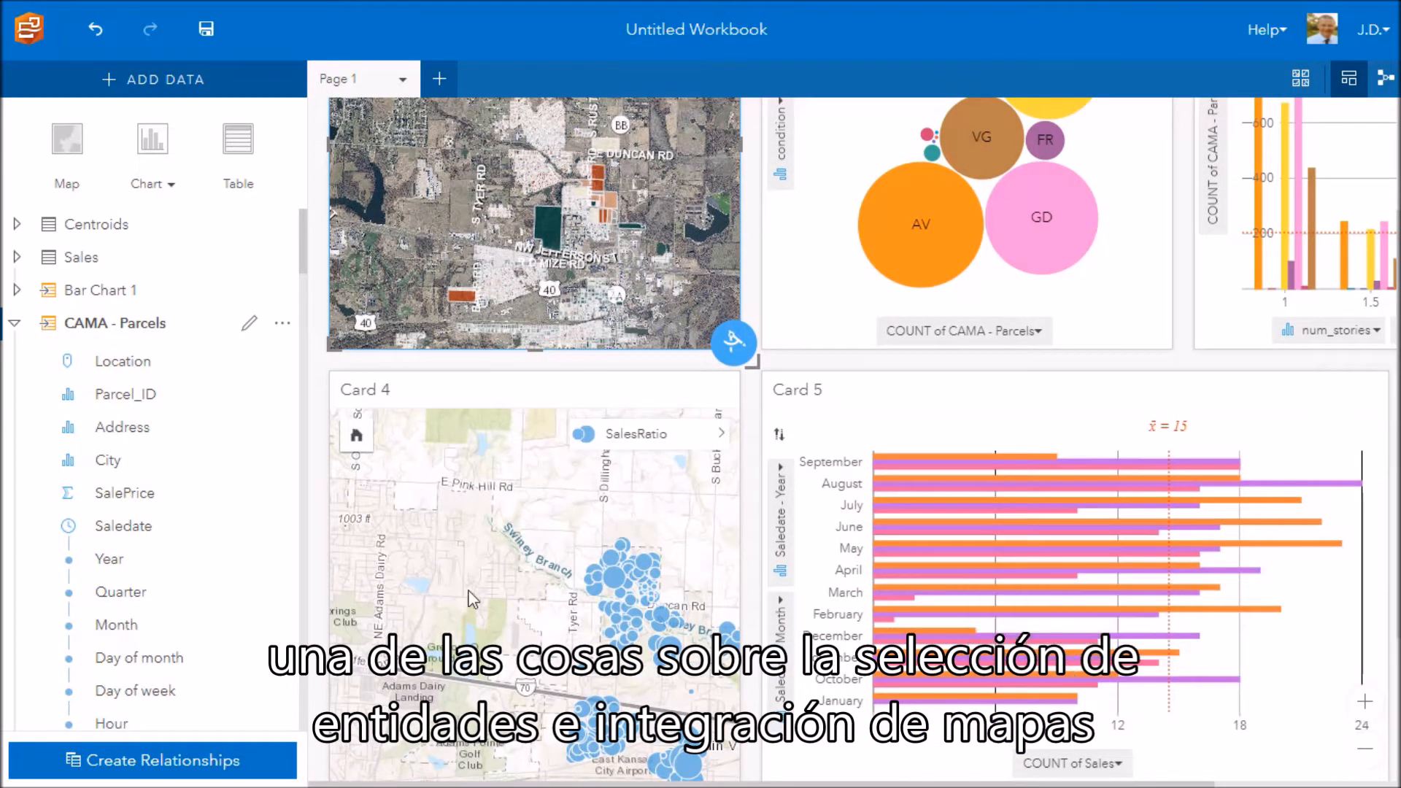
scroll(471, 599, "up", 1)
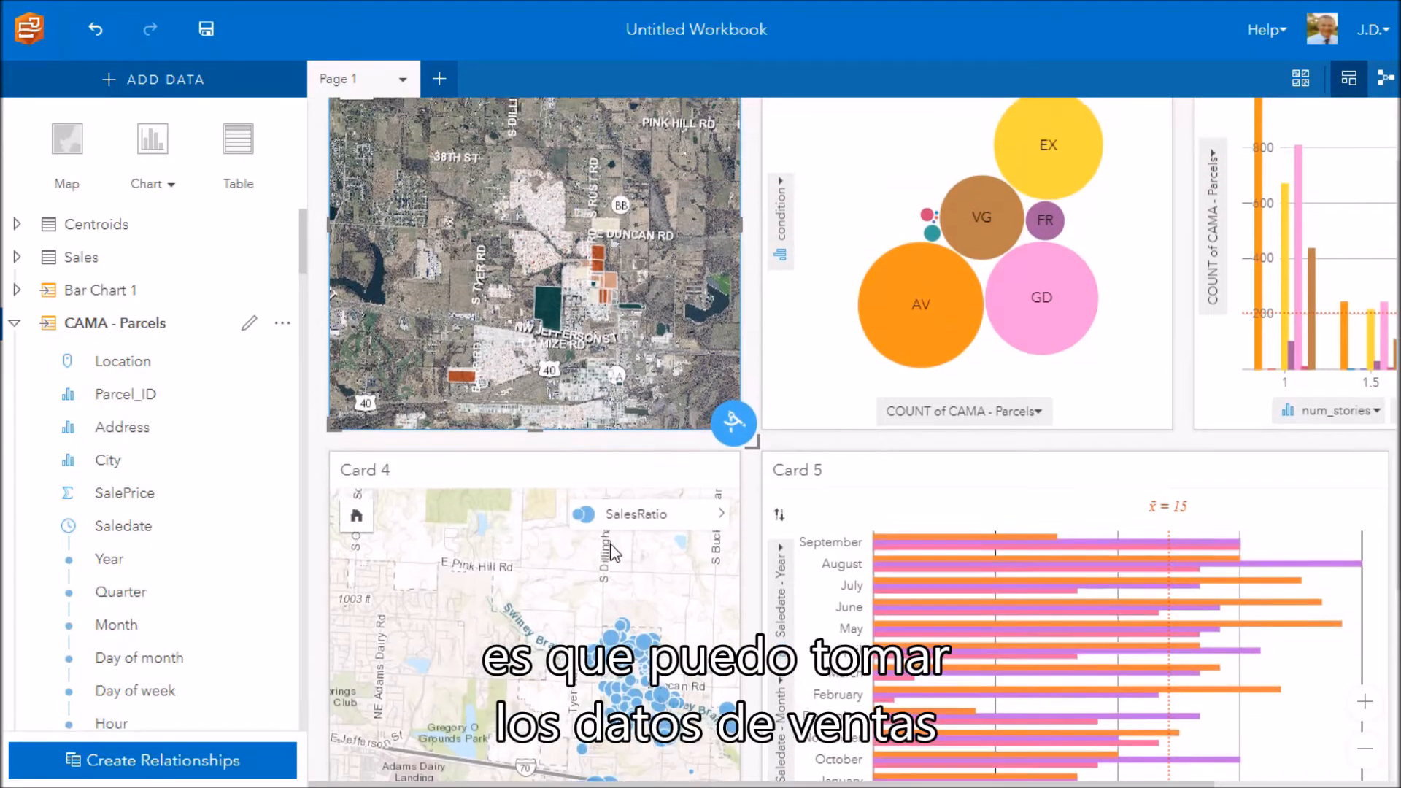
scroll(613, 555, "up", 1)
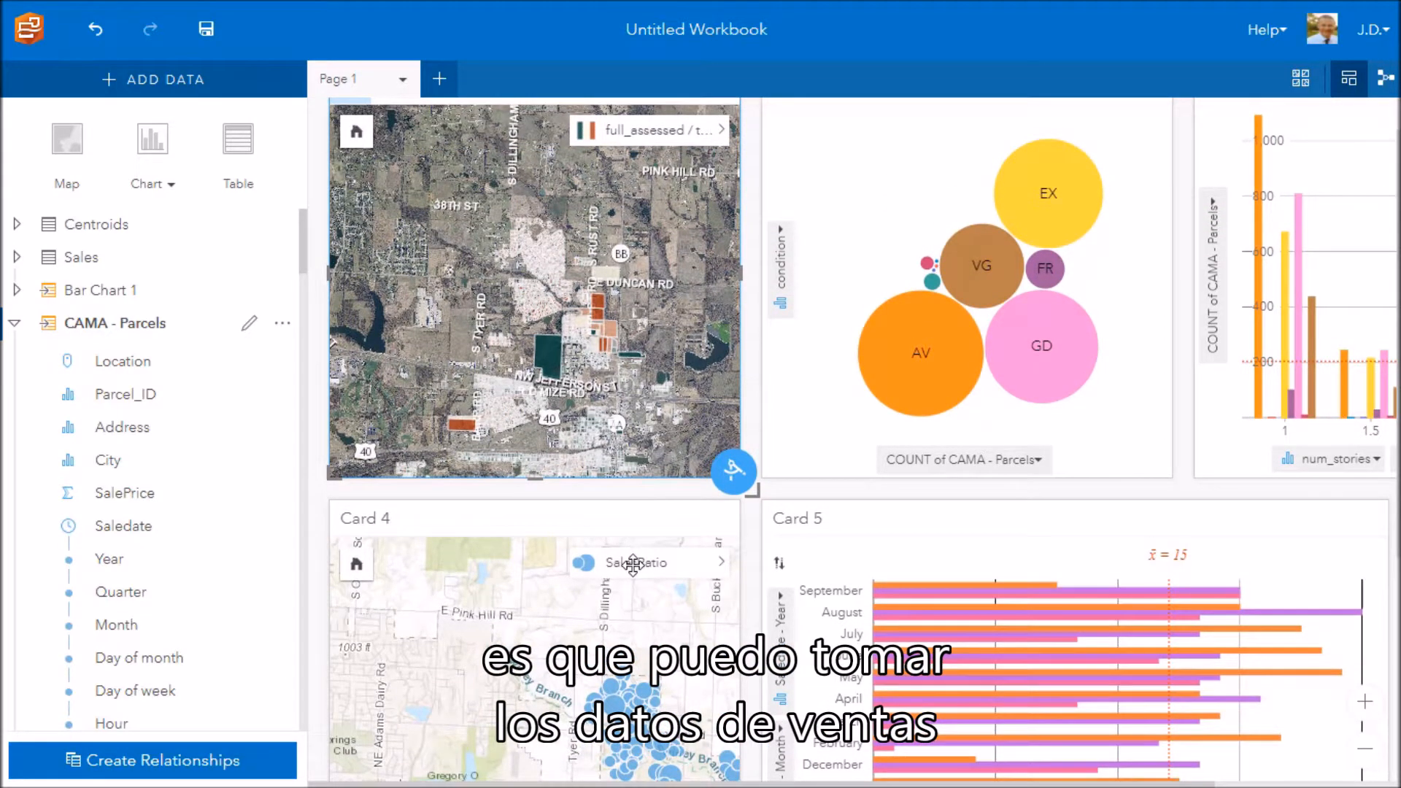
left_click(633, 564)
left_click_drag(705, 439, 705, 400)
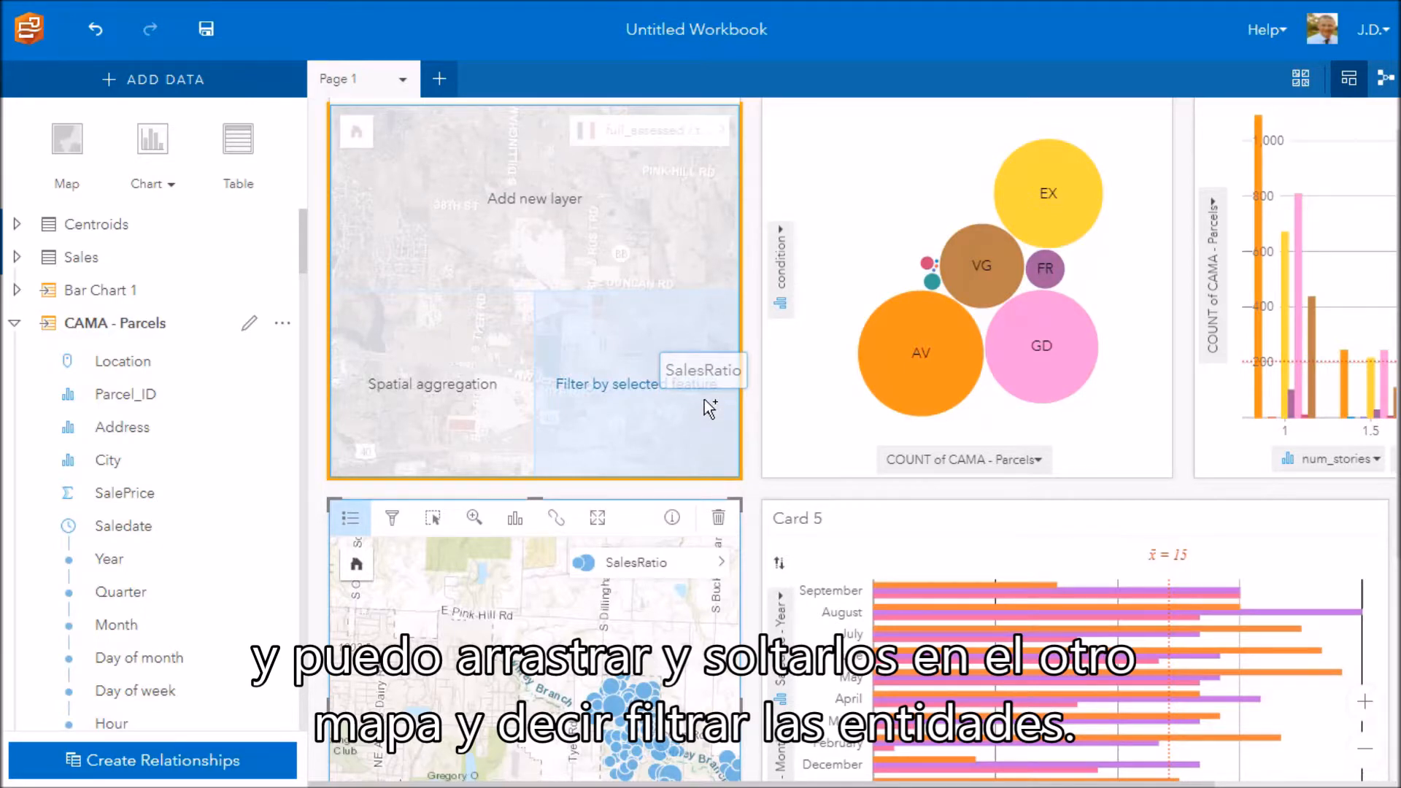
left_click_drag(704, 399, 586, 419)
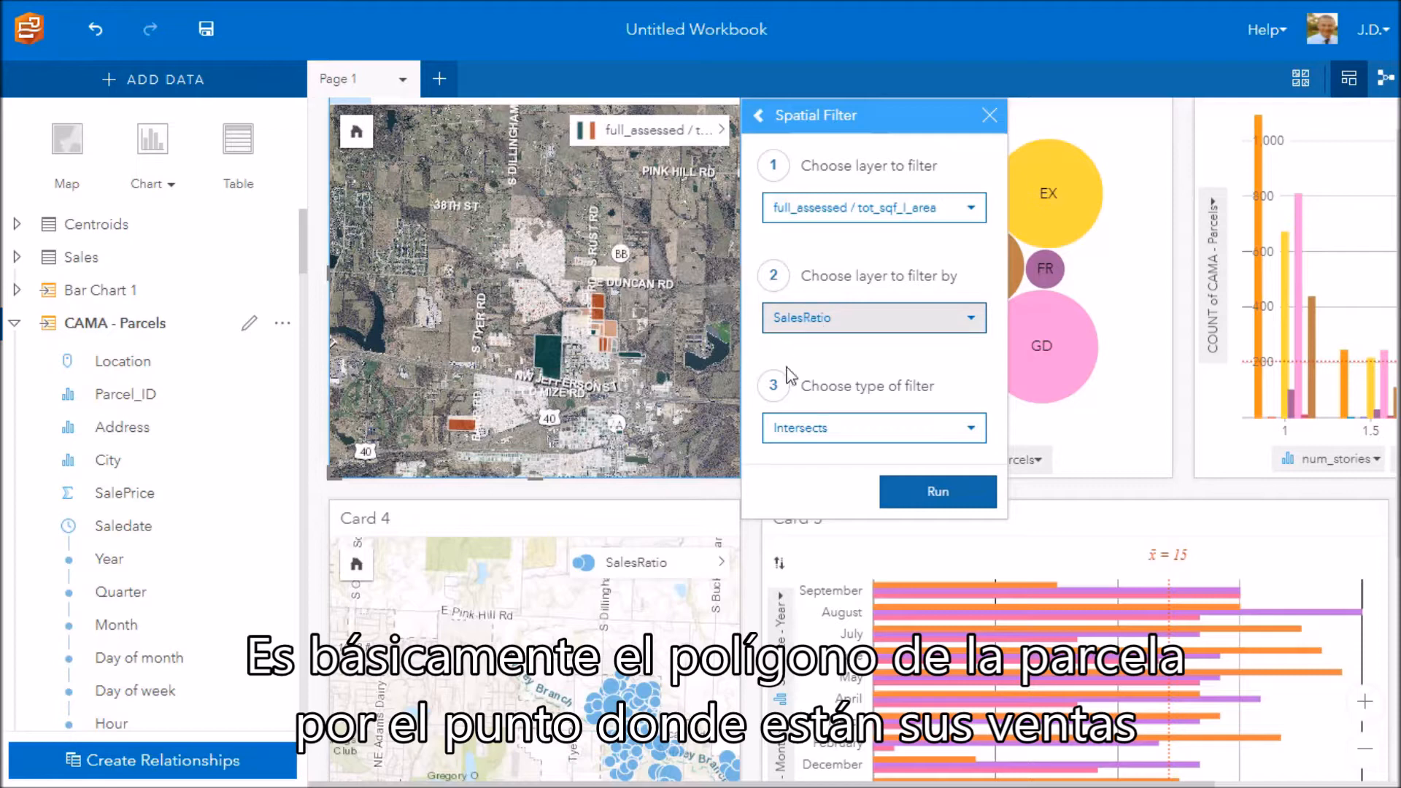
mouse_move(661, 619)
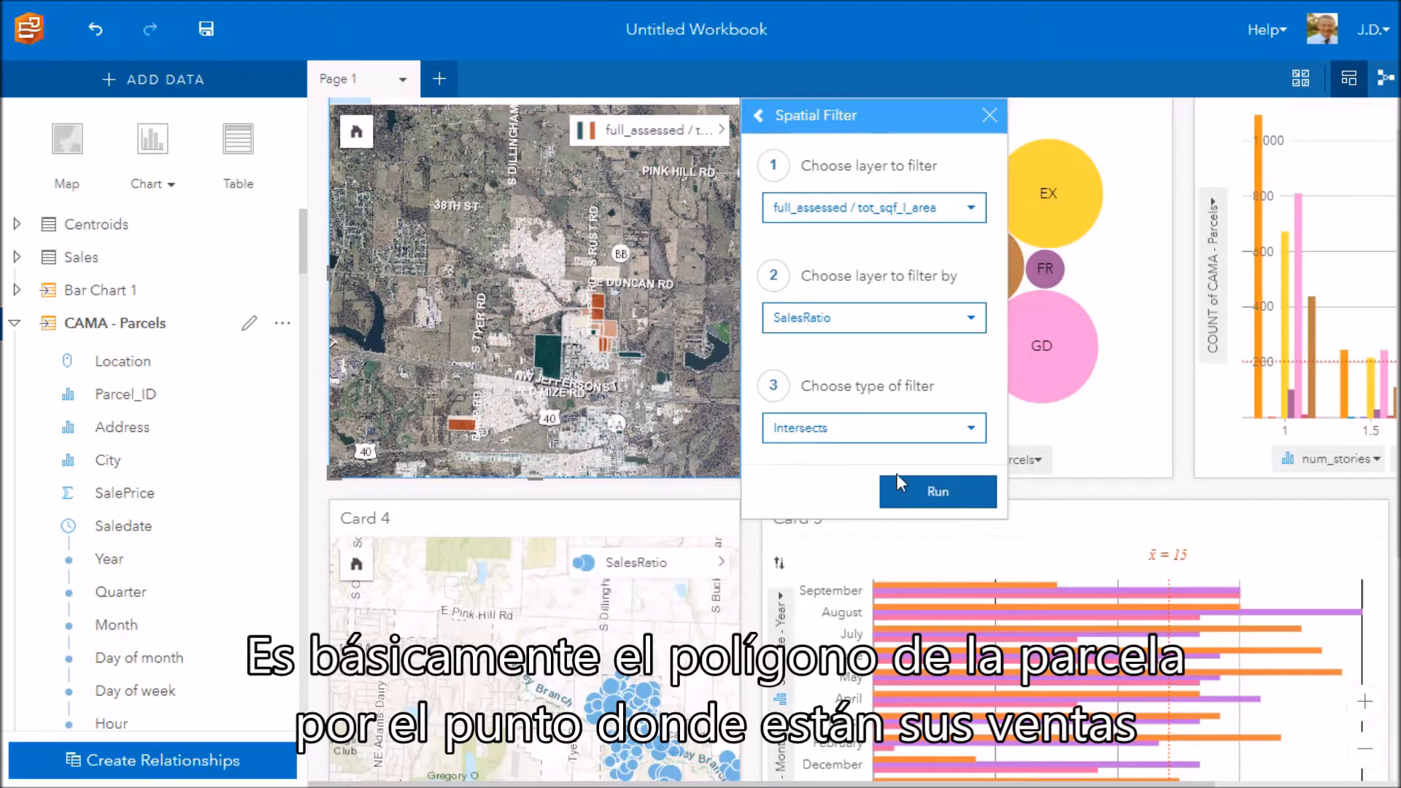
left_click(941, 494)
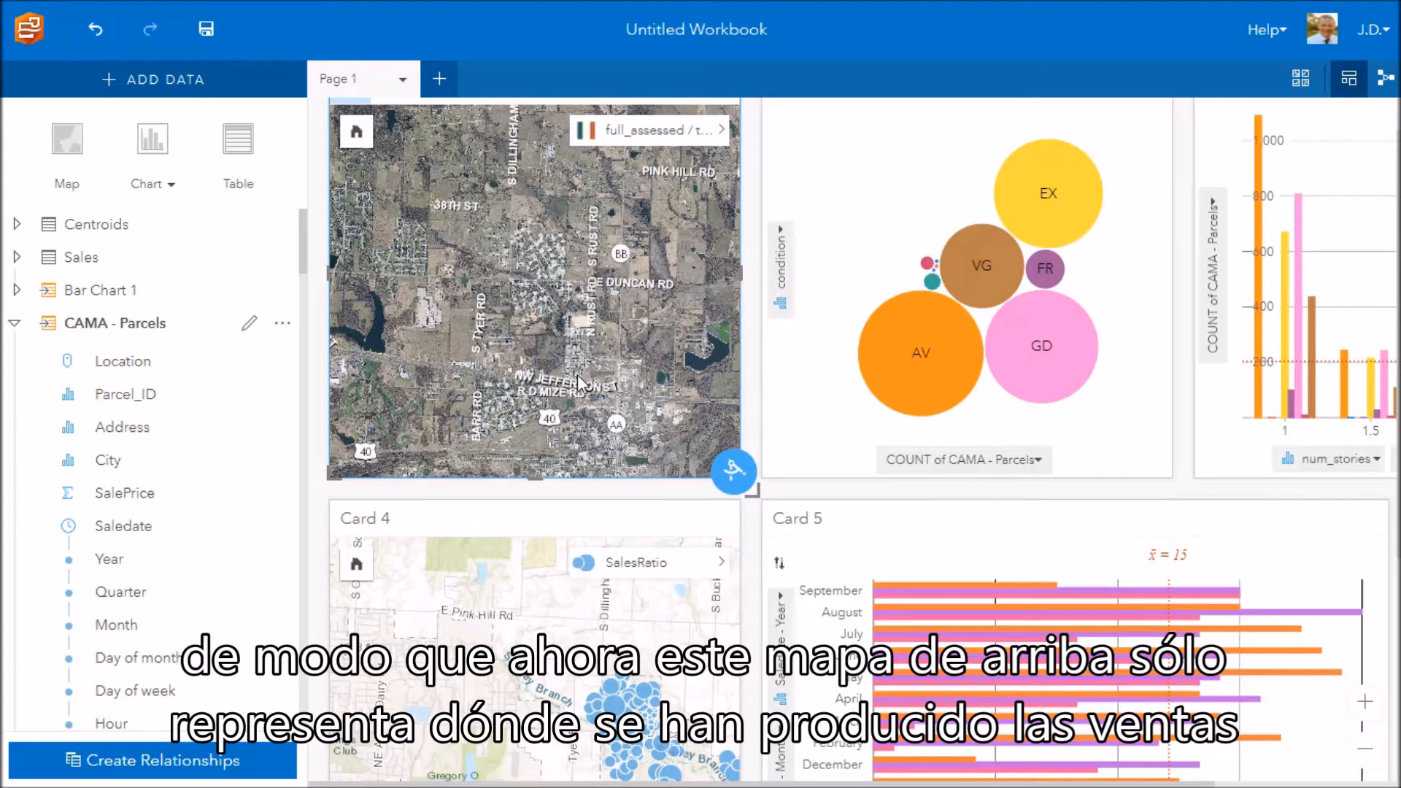
Examine the filtered parcels around NW Whitney Dr and NW Nolan Dr on the Card 1 map
scroll(600, 390, "up", 1)
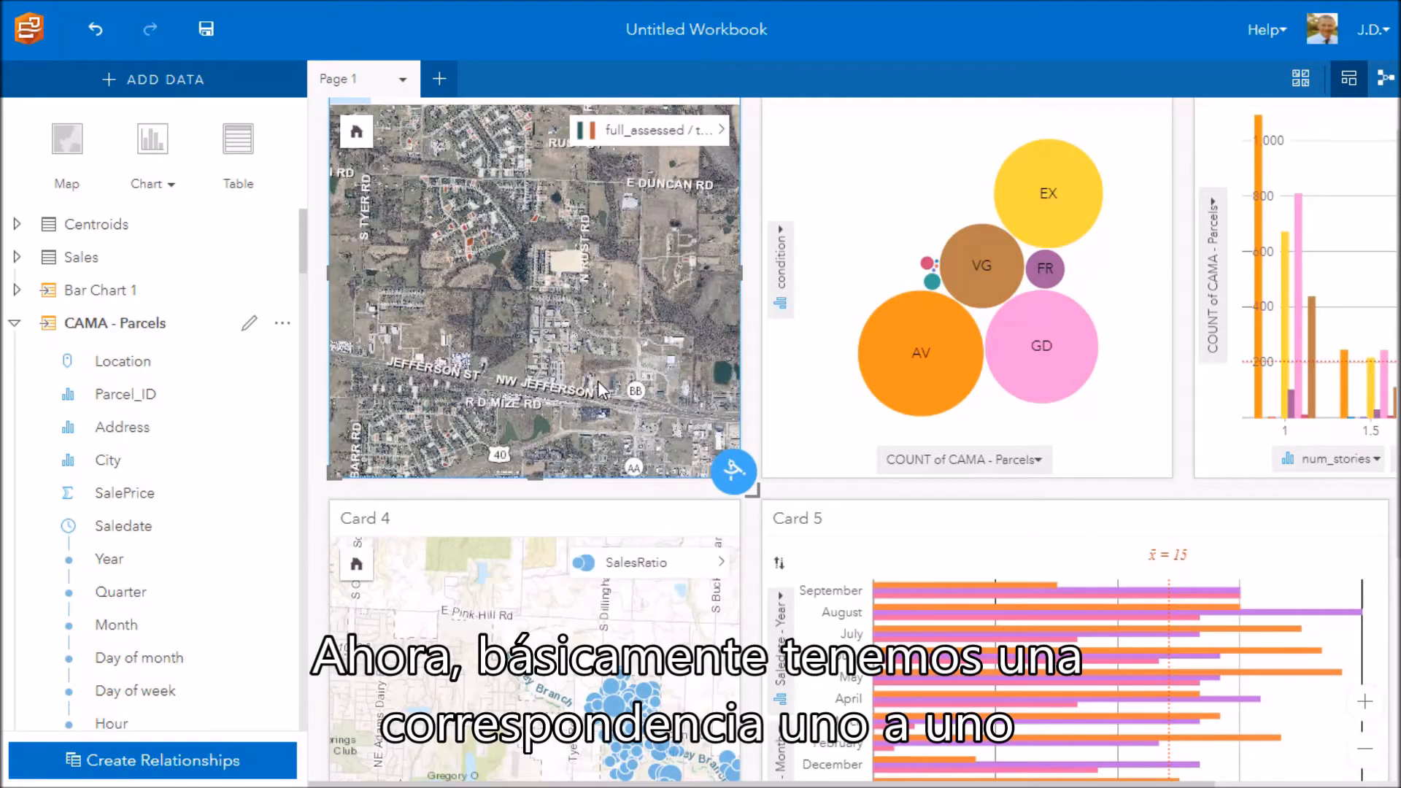
scroll(600, 390, "up", 2)
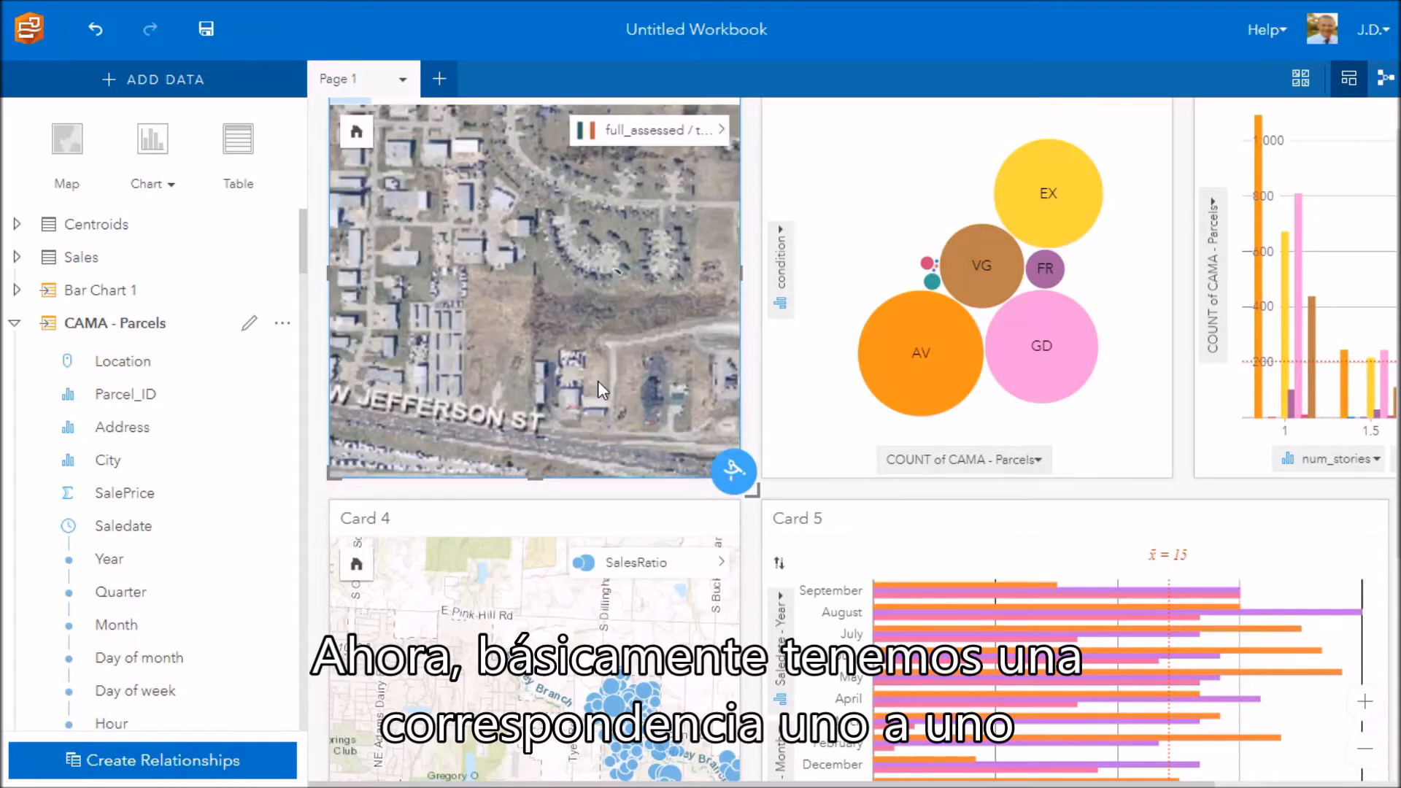
left_click_drag(412, 256, 551, 365)
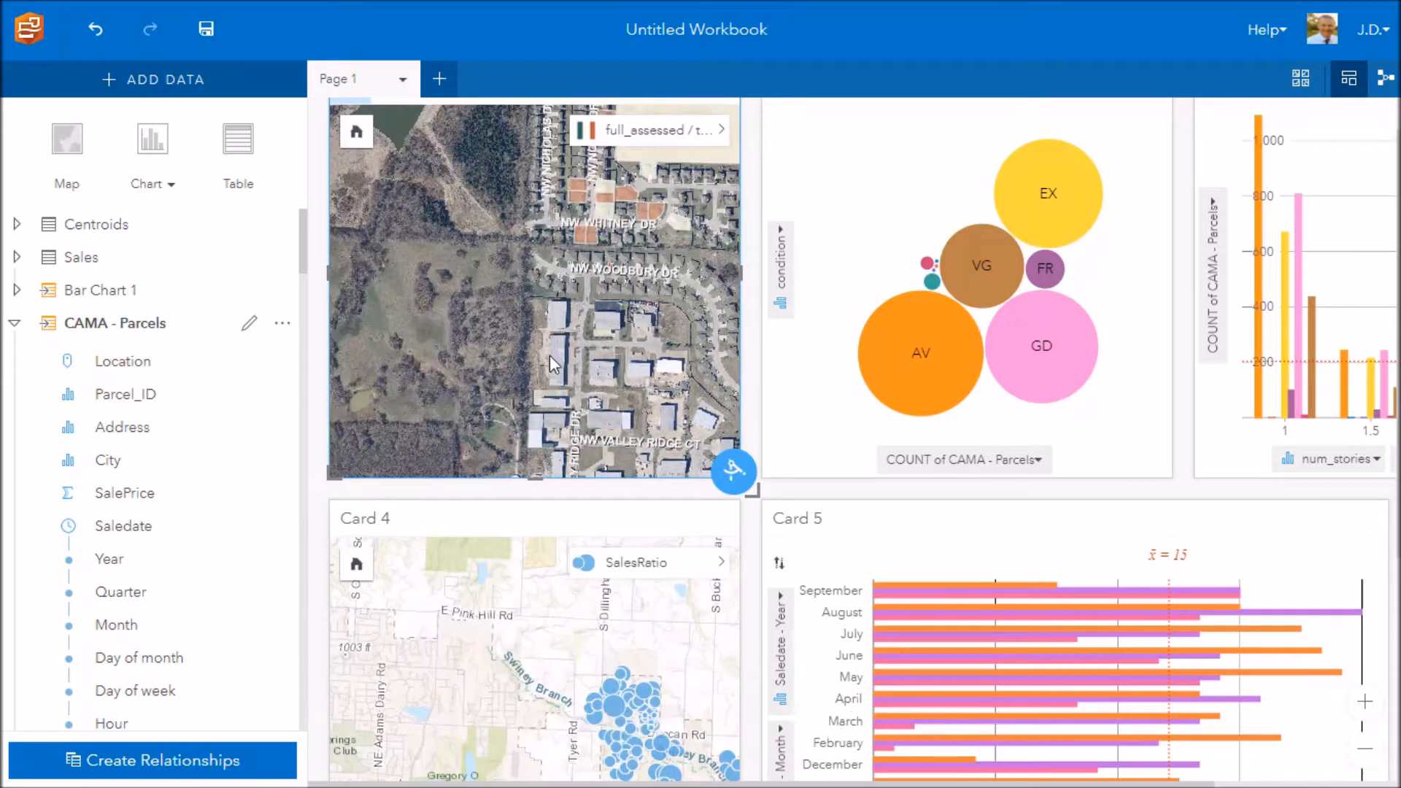
left_click_drag(621, 148, 480, 293)
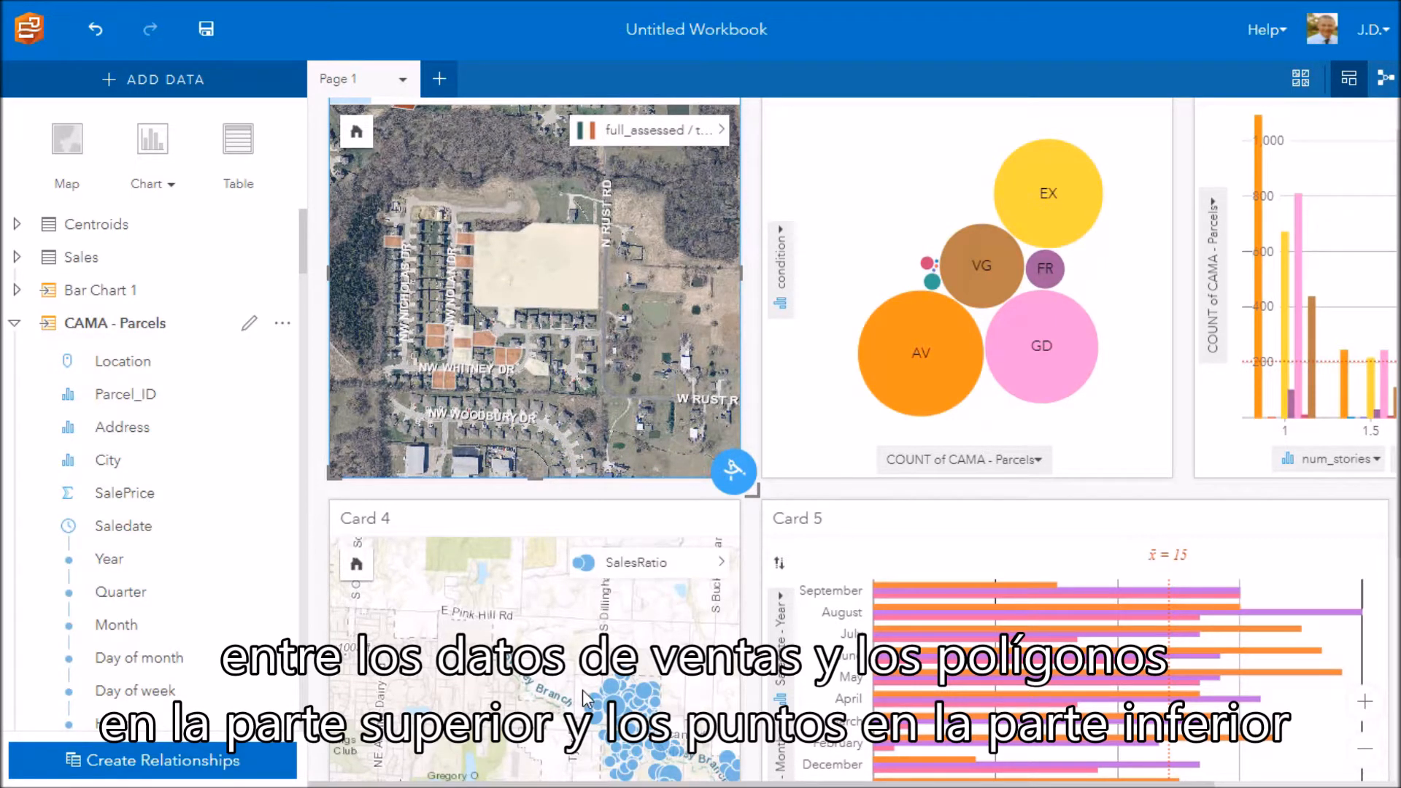
scroll(512, 132, "up", 1)
scroll(513, 132, "down", 1)
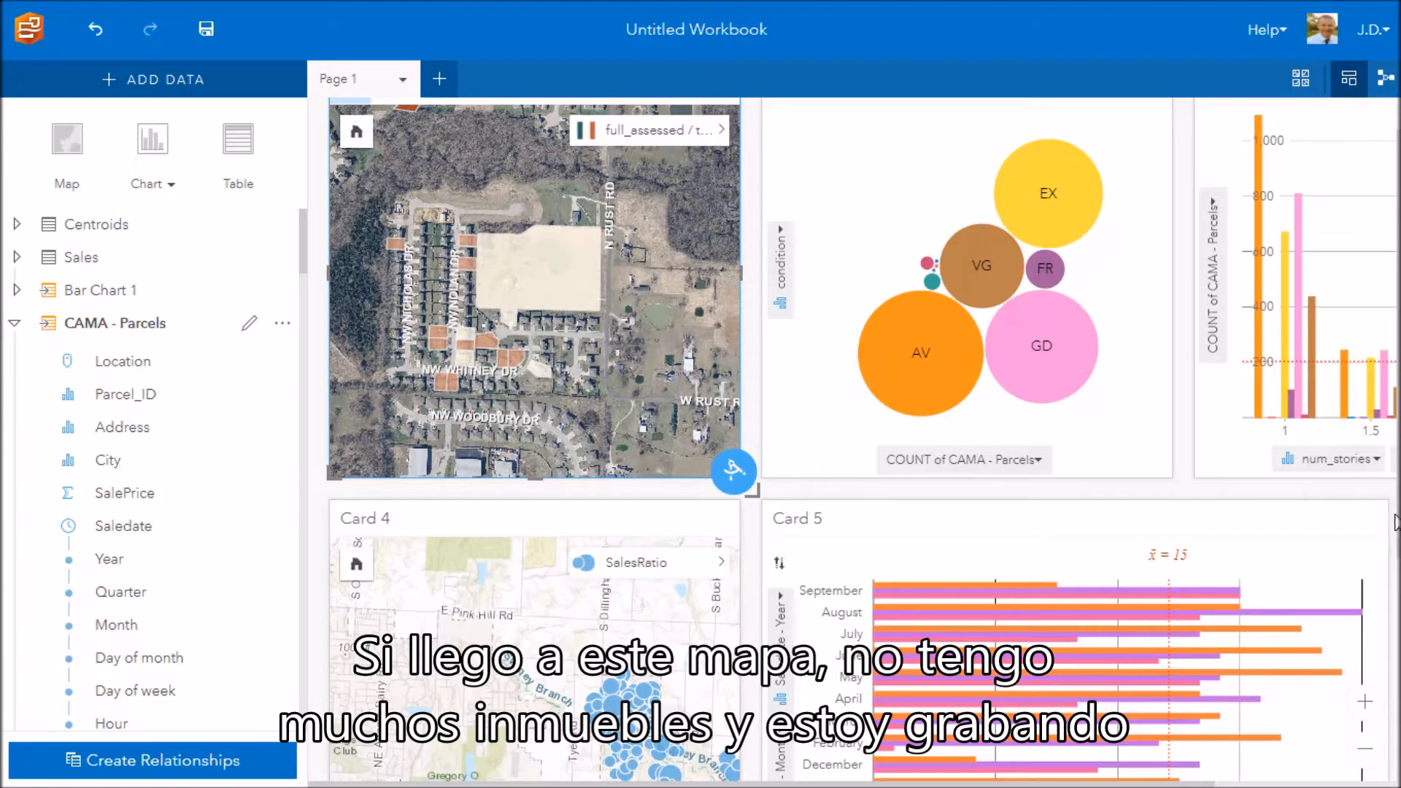
Synchronize the extents of the Card 1 and Card 4 maps and check them around NW Woodbury Dr
scroll(912, 219, "up", 1)
left_click(661, 124)
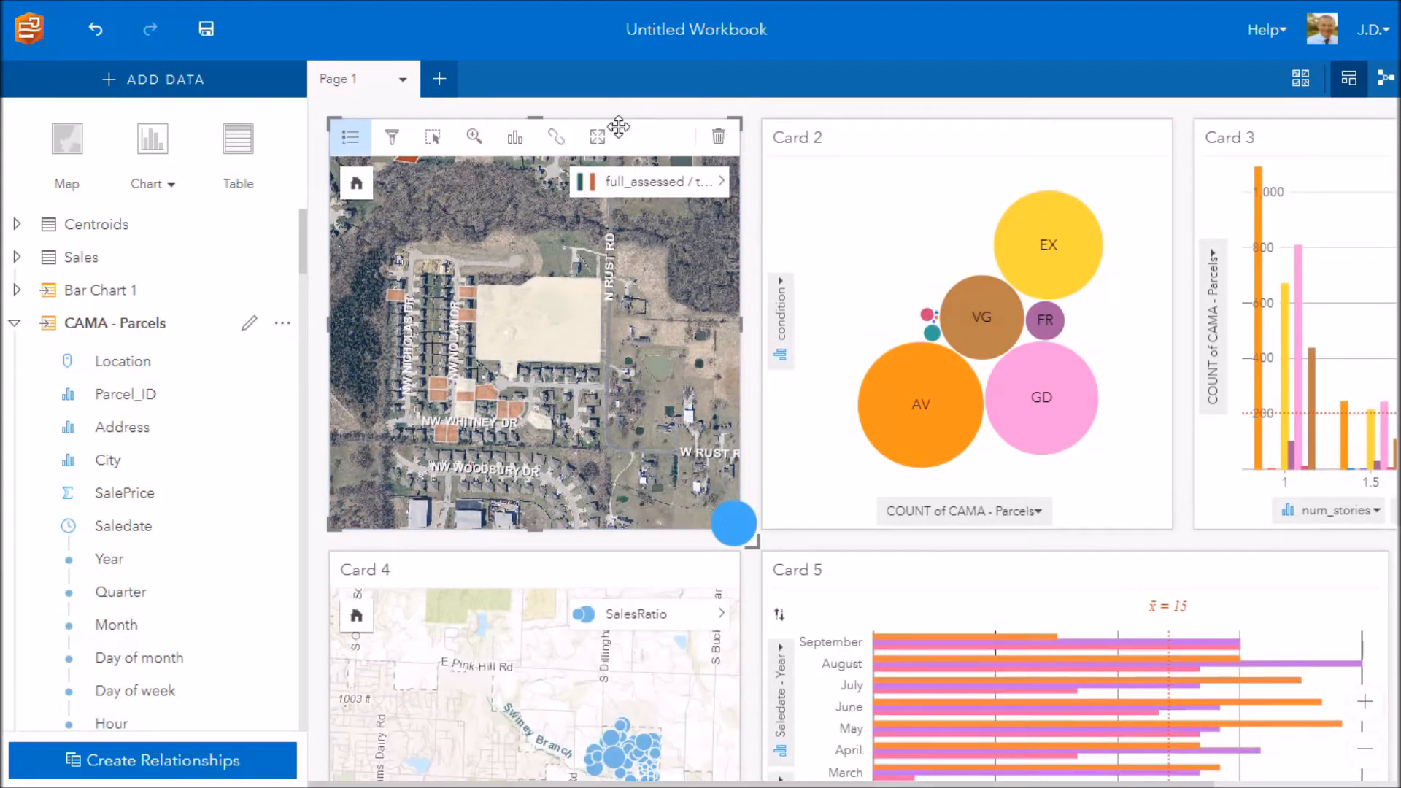
left_click(555, 140)
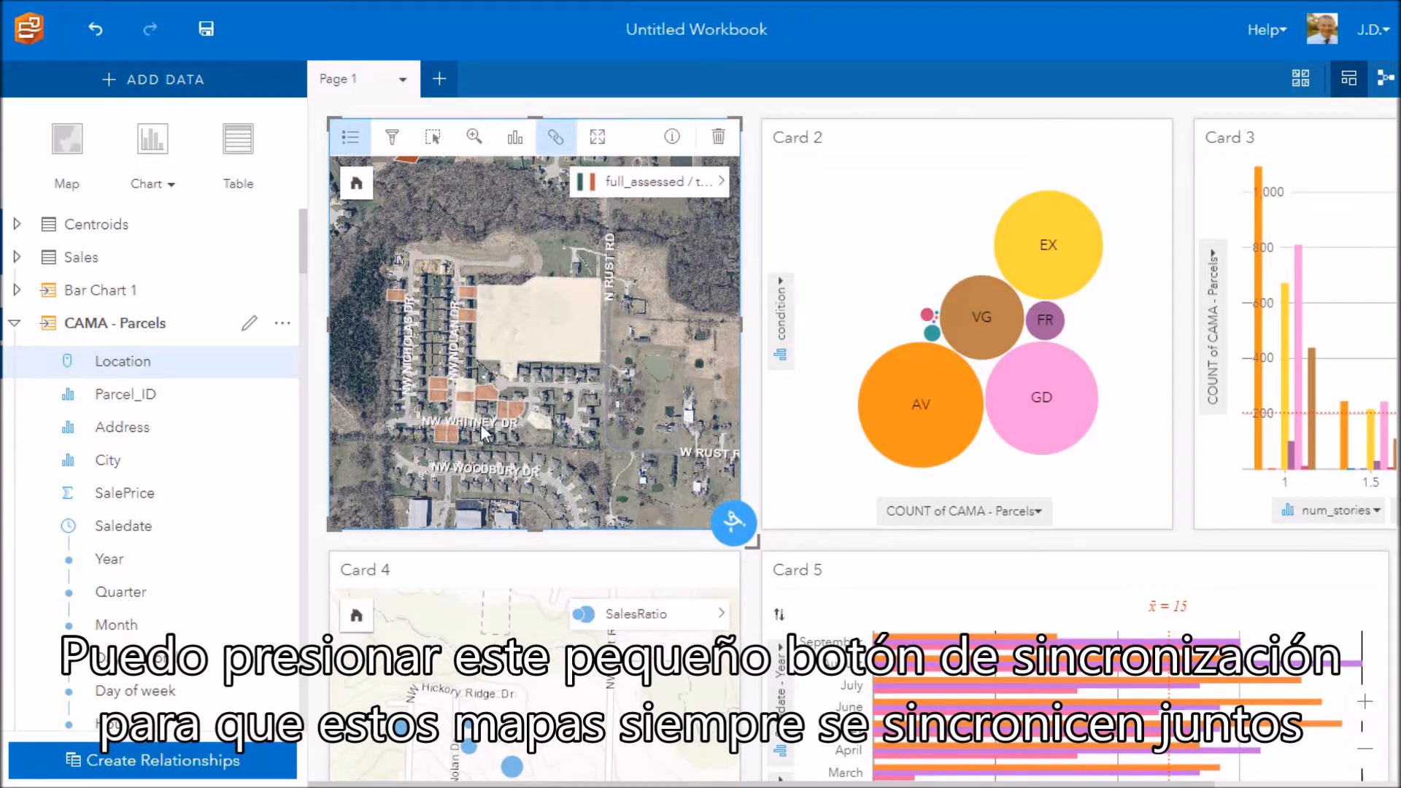
left_click_drag(493, 437, 475, 361)
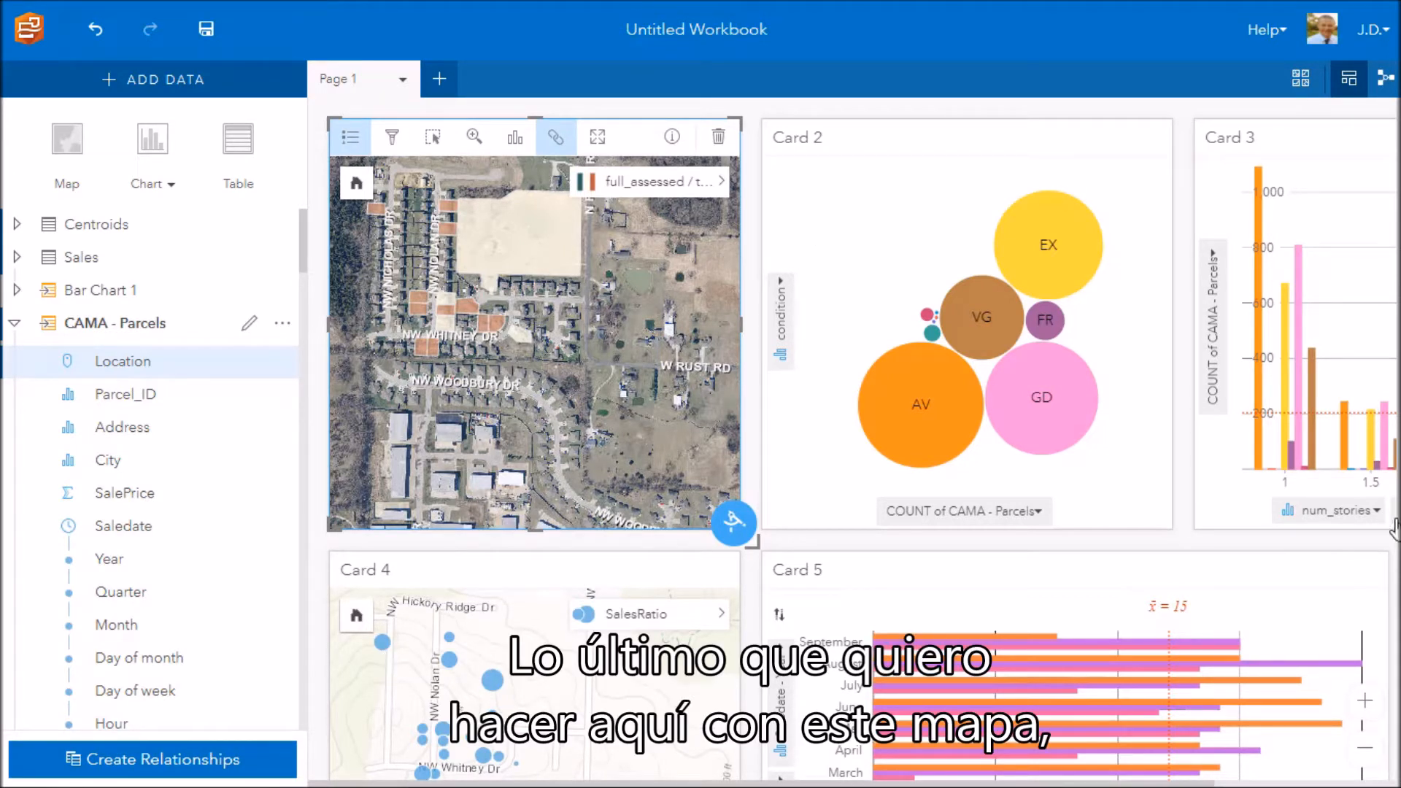
Collapse the CAMA - Parcels dataset and expand the fields of the Sales dataset
scroll(854, 438, "down", 1)
scroll(1144, 680, "down", 3)
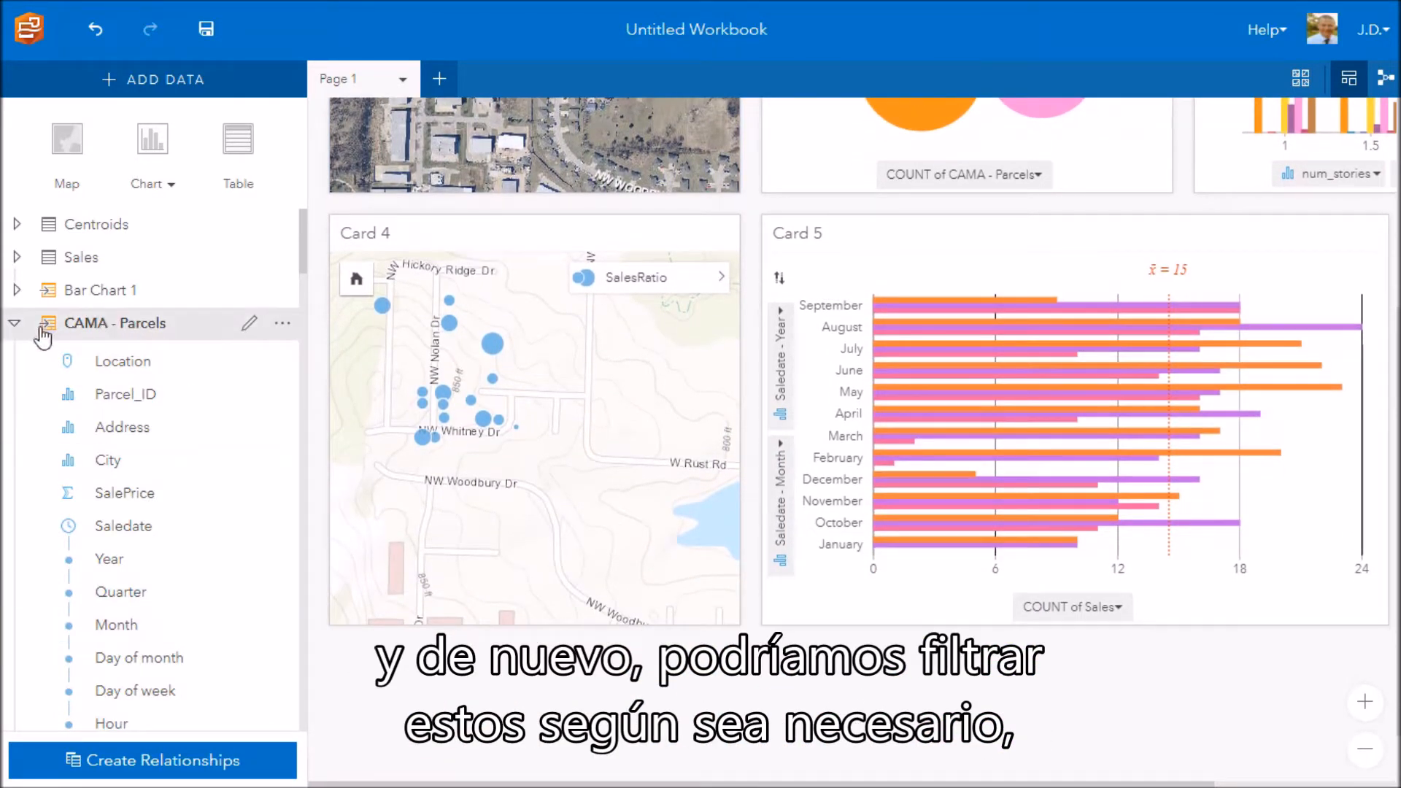
left_click(16, 323)
scroll(1020, 682, "down", 1)
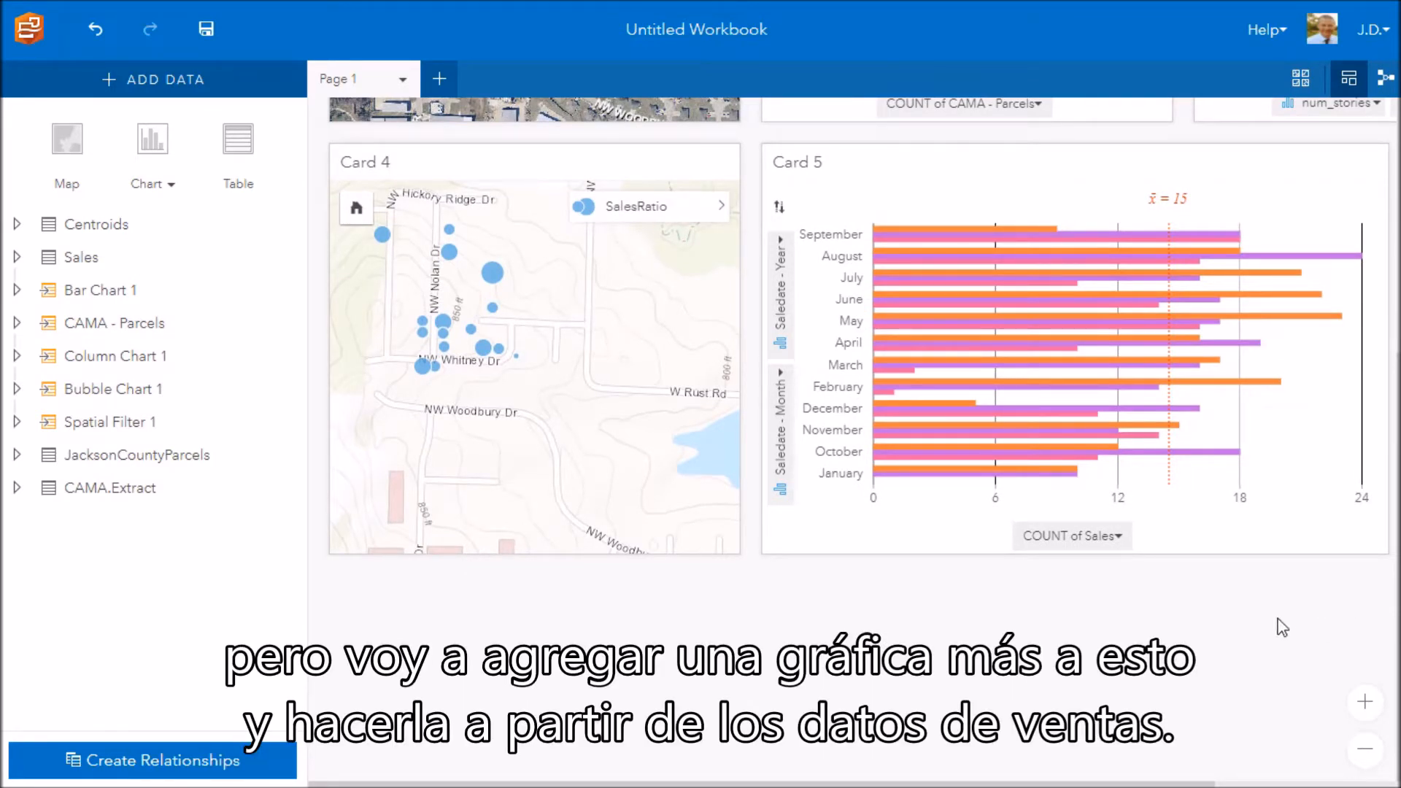
left_click(16, 258)
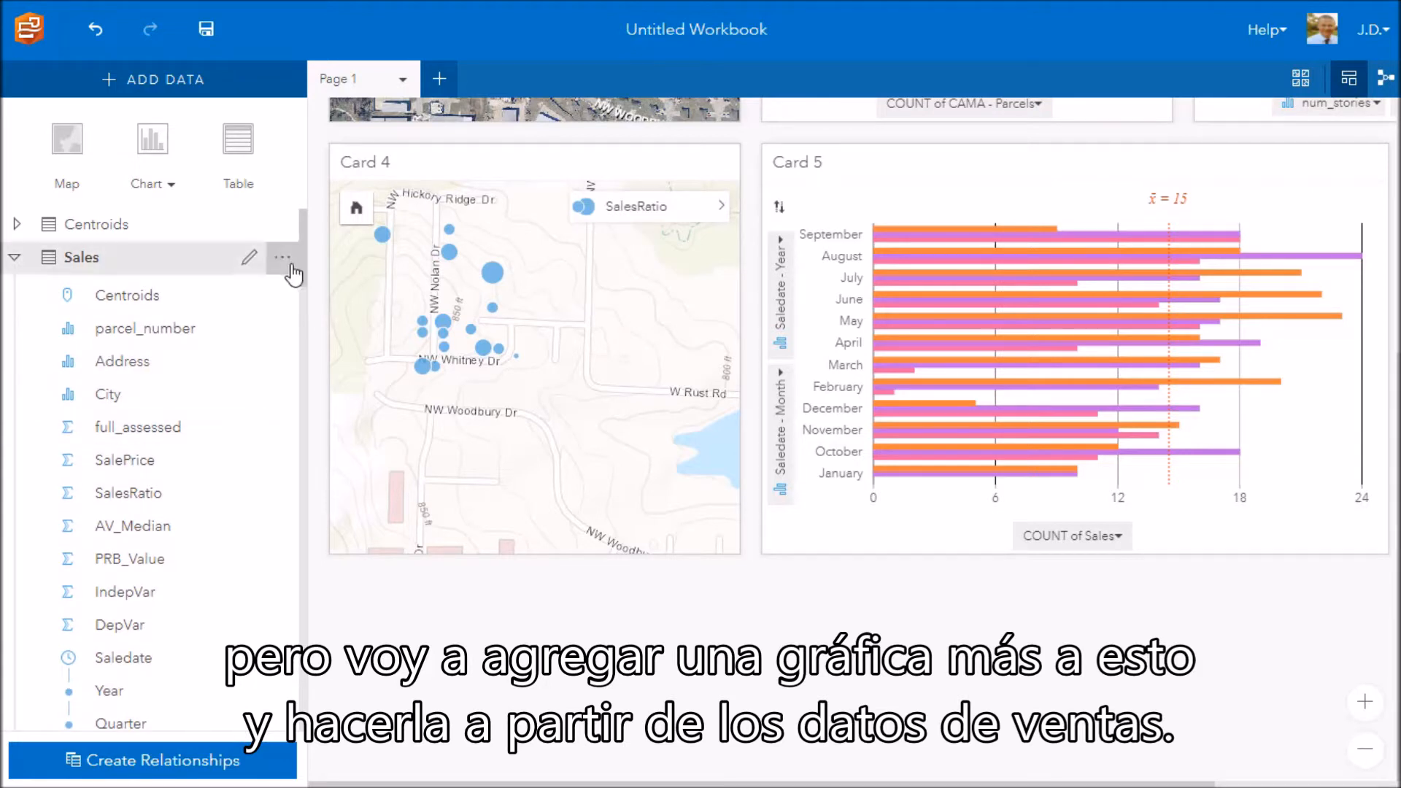
Create a box plot of SalesRatio by nbhd from the Sales dataset below Card 4, and widen its card to extend beneath Card 5
left_click_drag(305, 264, 311, 296)
left_click(181, 298)
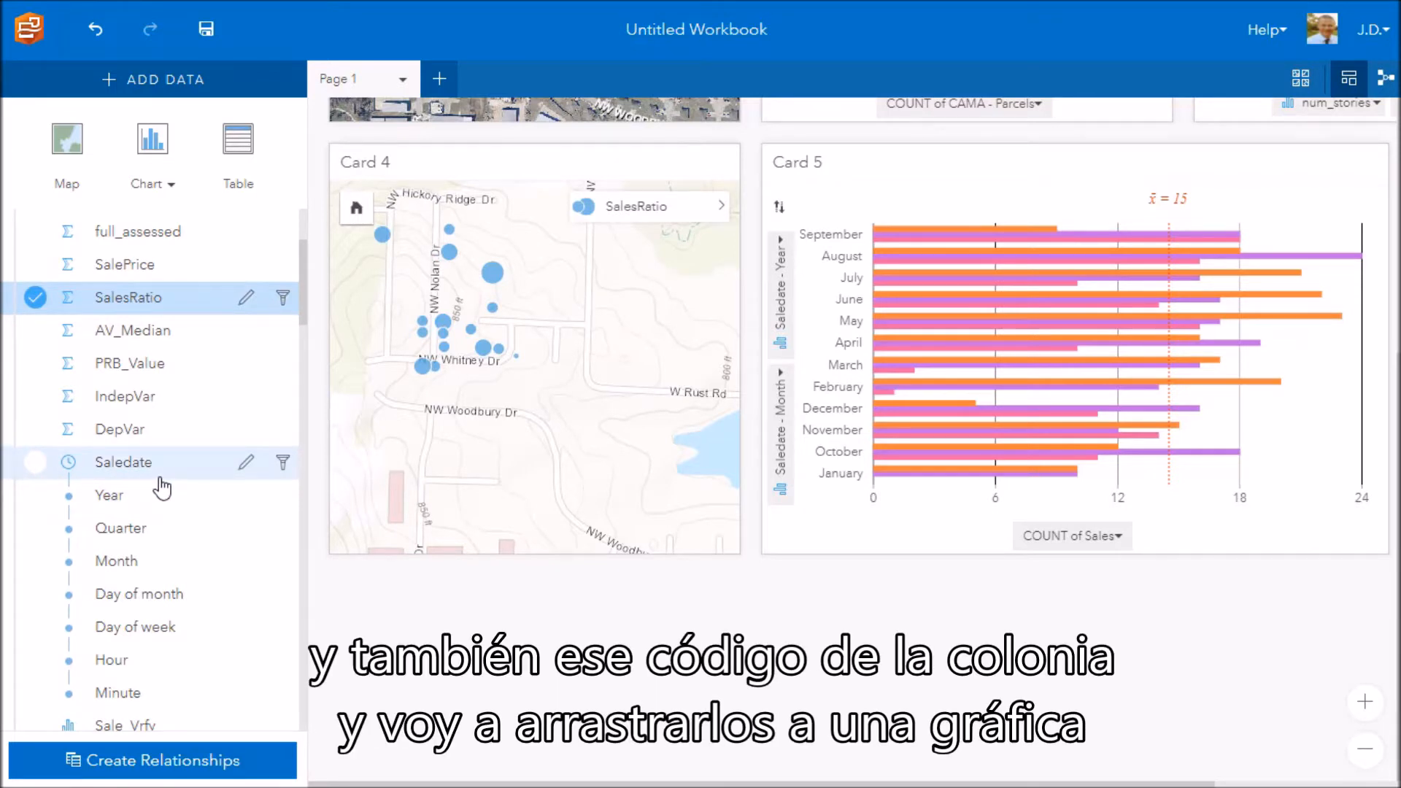
scroll(162, 487, "down", 3)
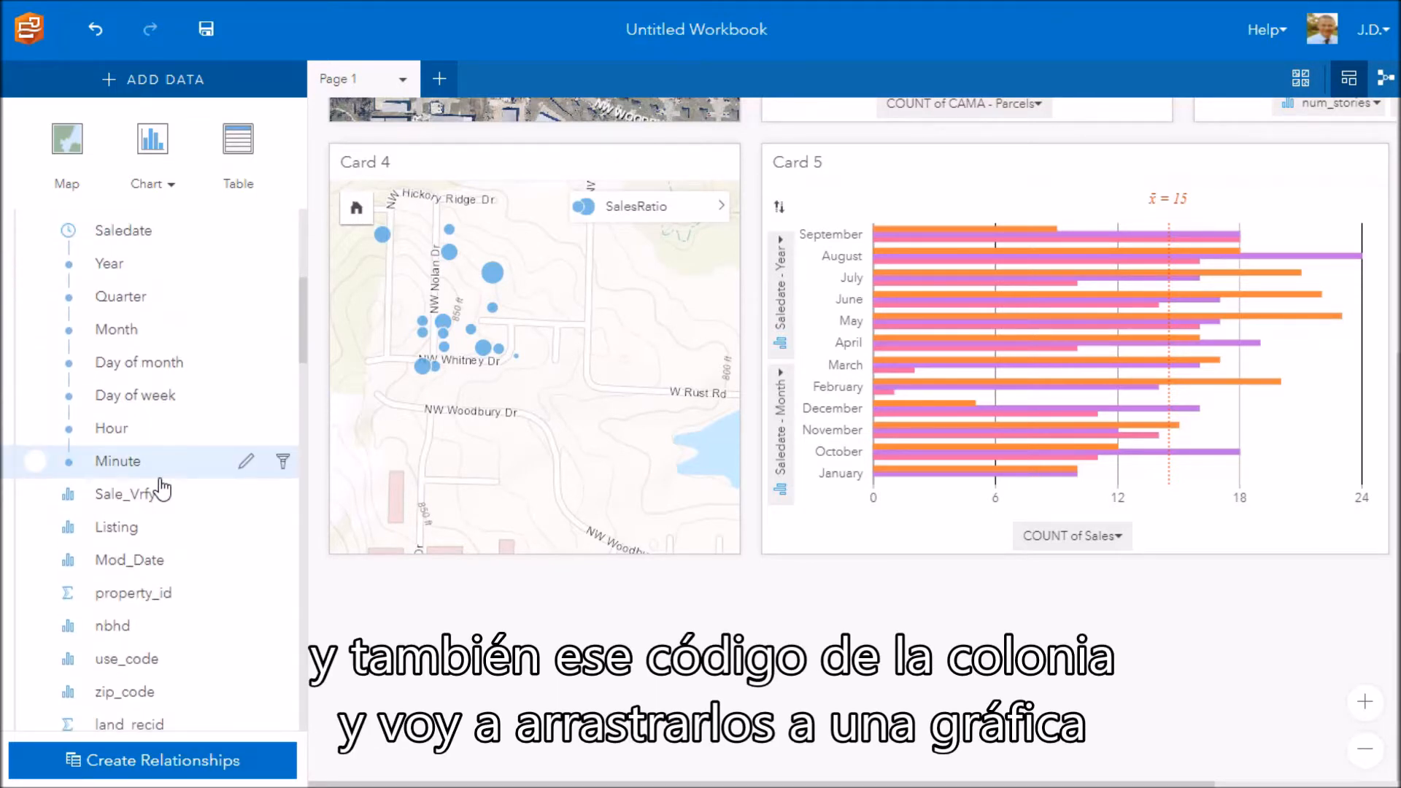
left_click(115, 628)
left_click_drag(119, 628, 657, 637)
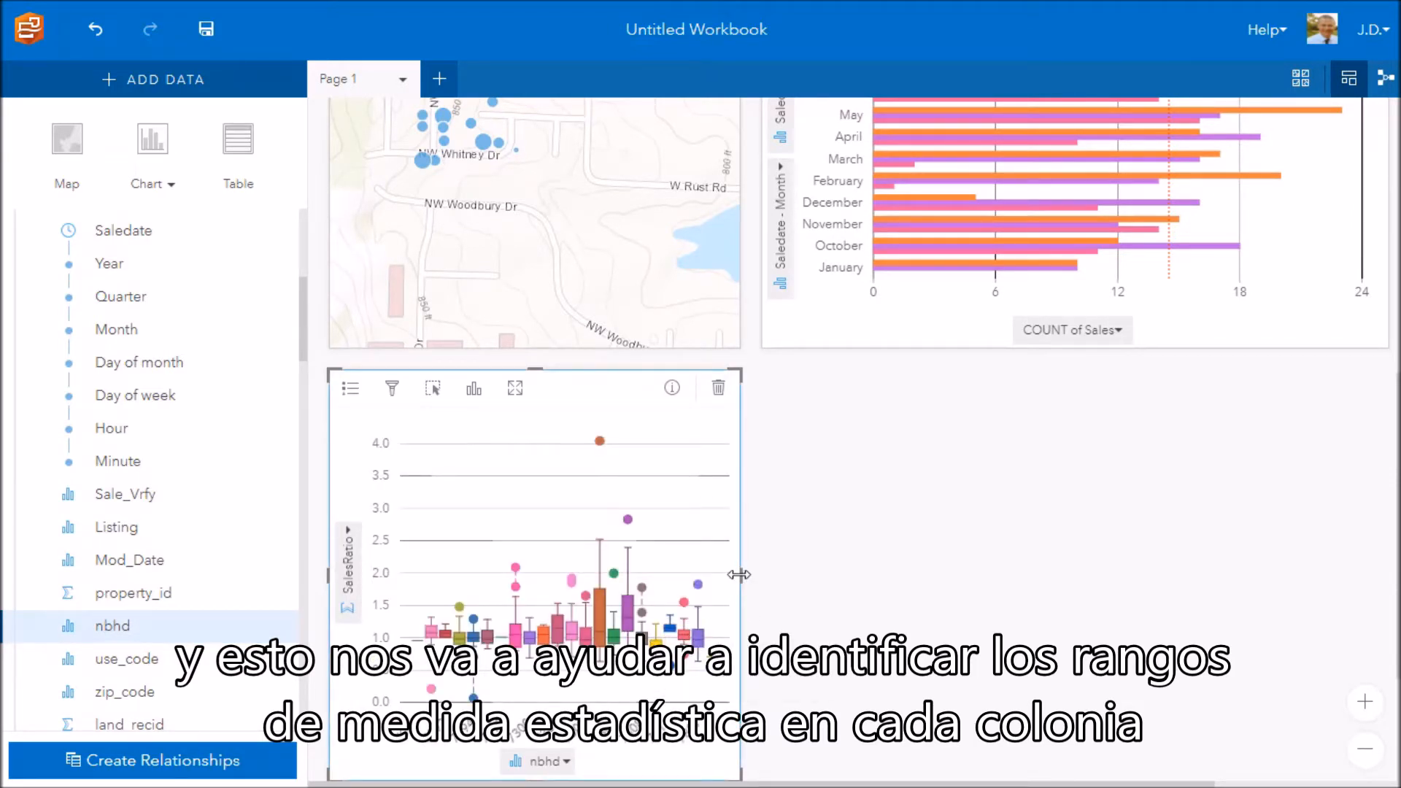
left_click_drag(743, 575, 1112, 576)
left_click_drag(1159, 629, 1330, 670)
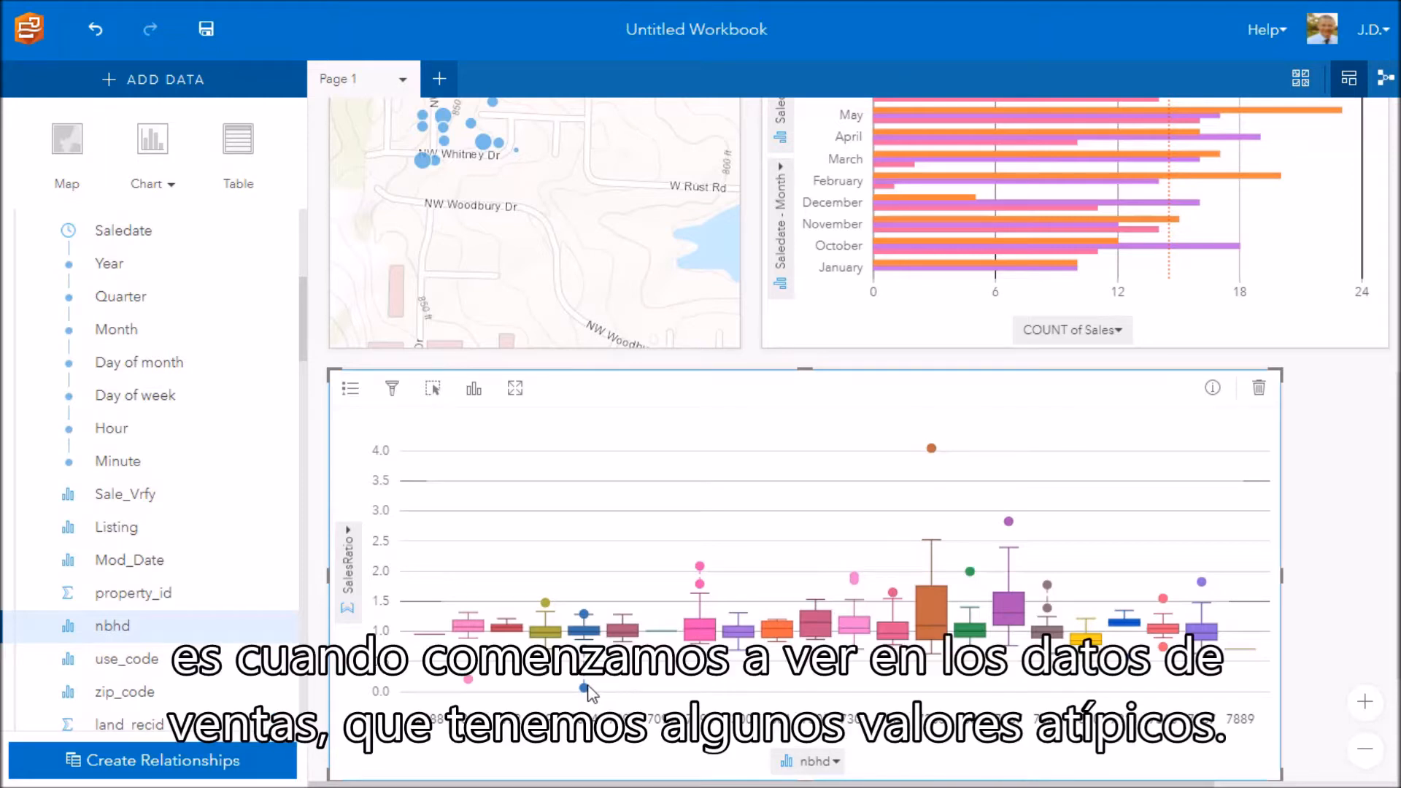
Select the upper SalesRatio outlier of neighborhood 7305 in the box plot
mouse_move(584, 692)
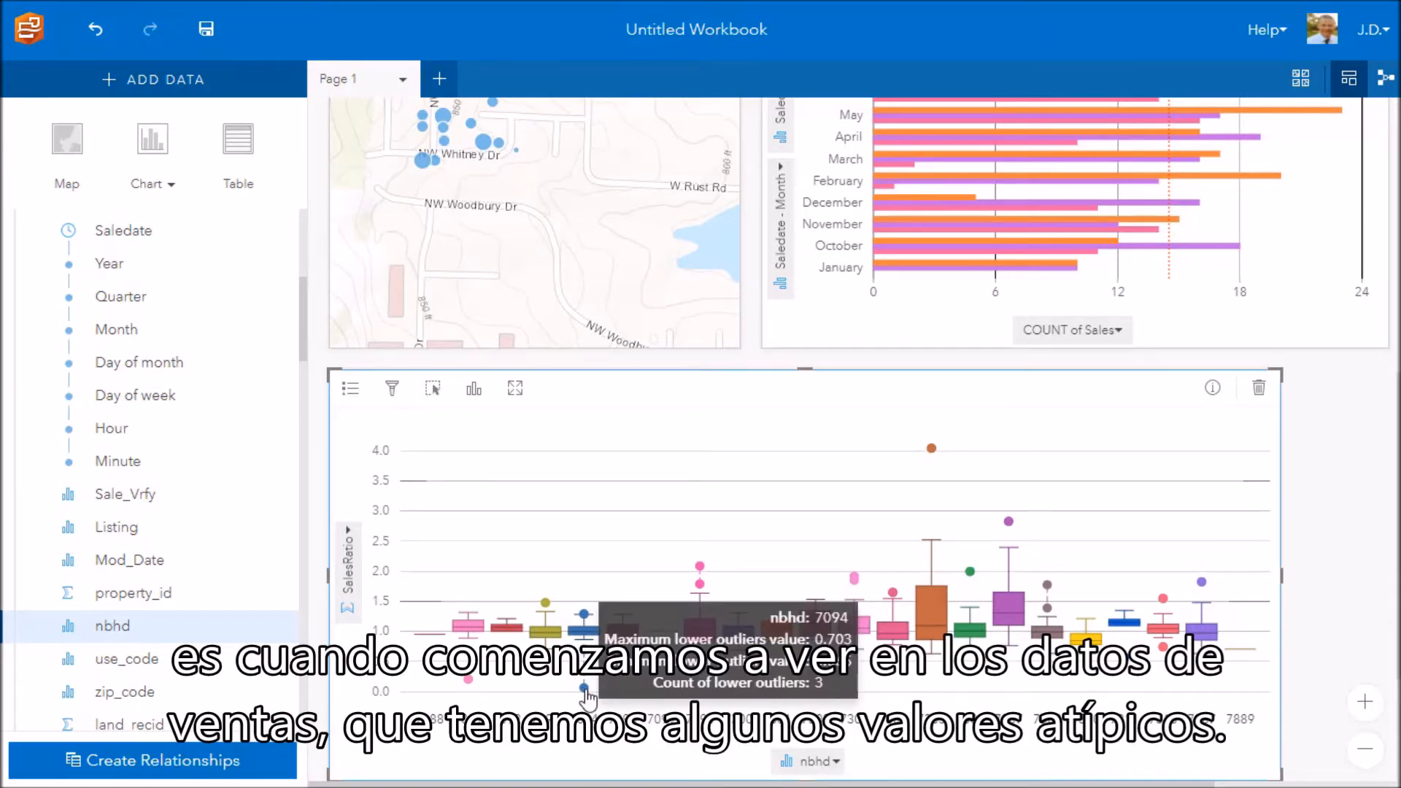
mouse_move(468, 683)
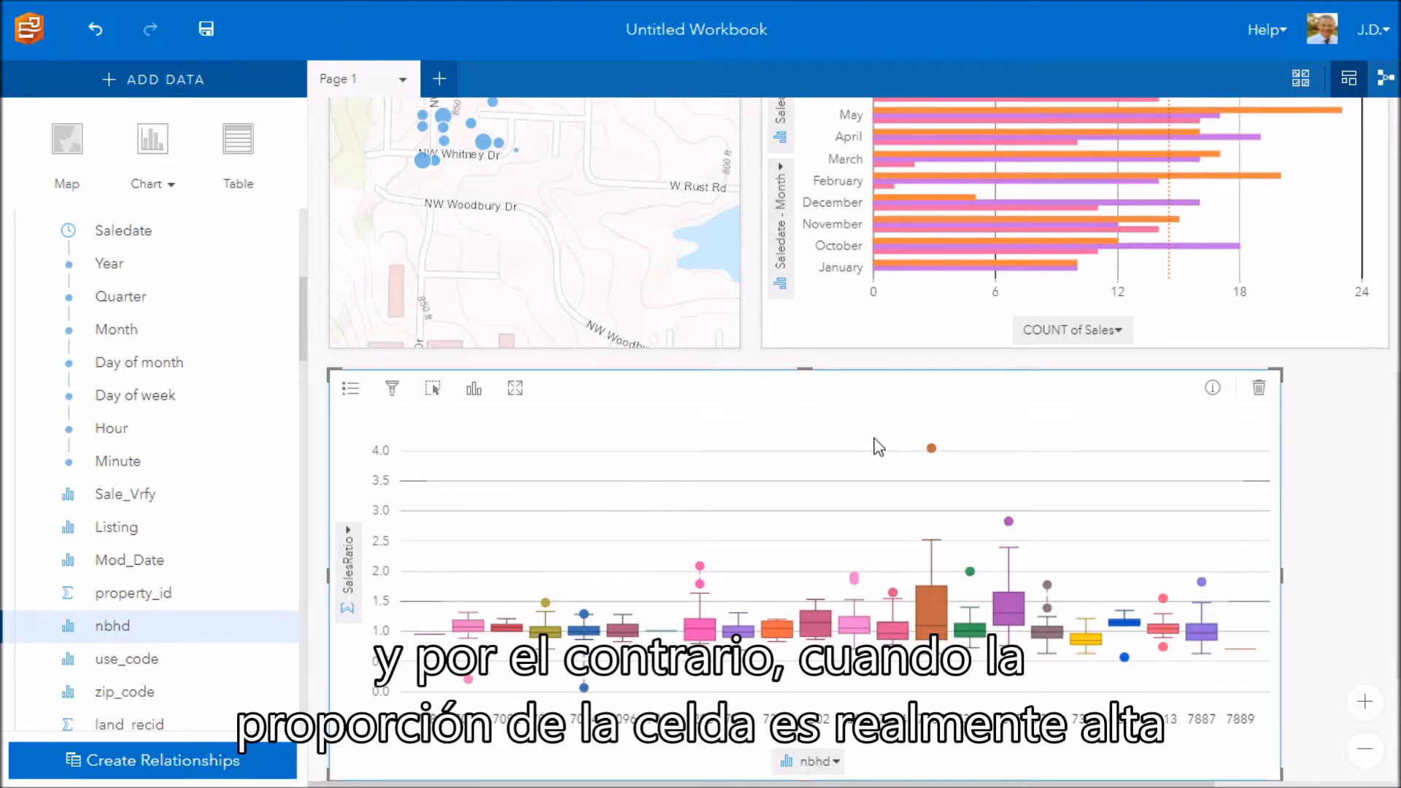
mouse_move(933, 451)
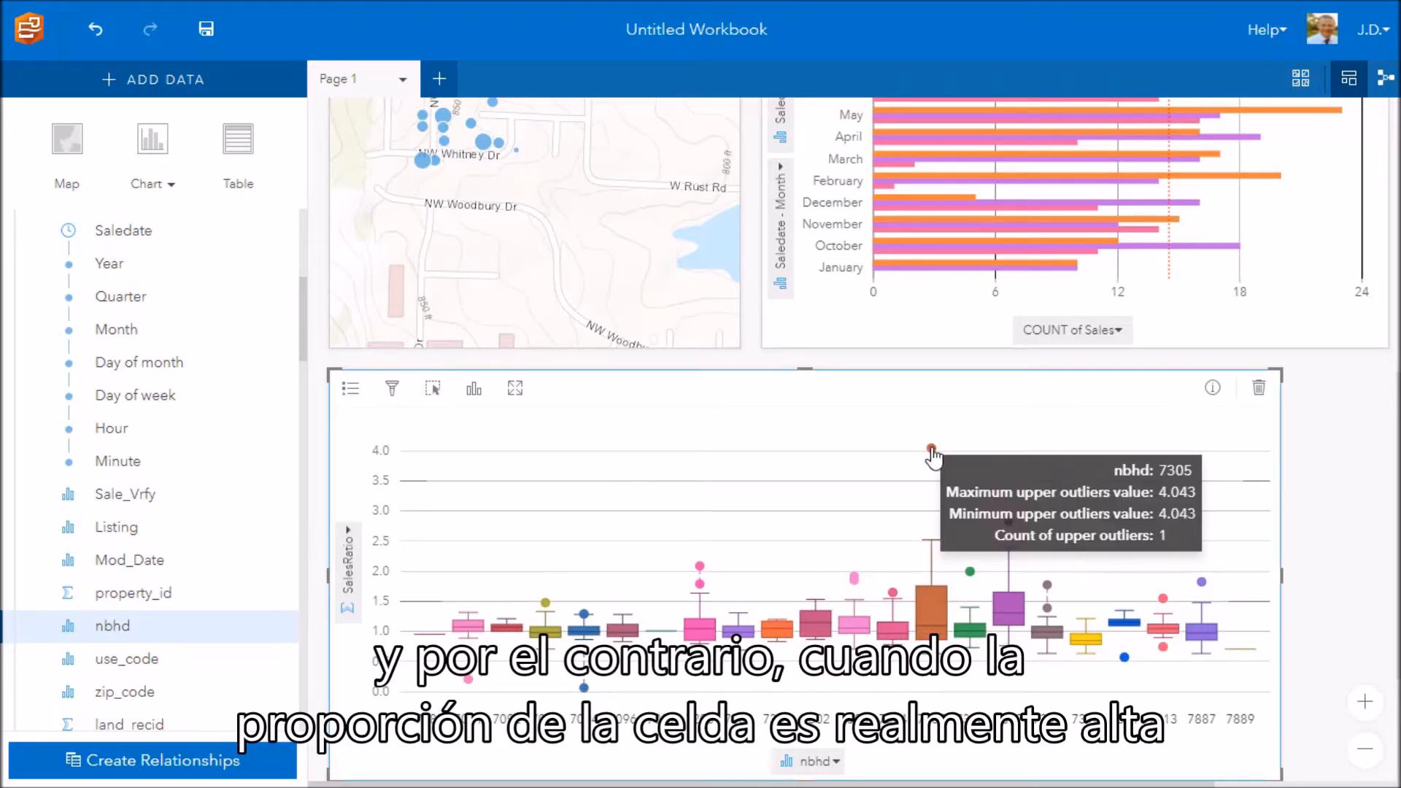
left_click(932, 449)
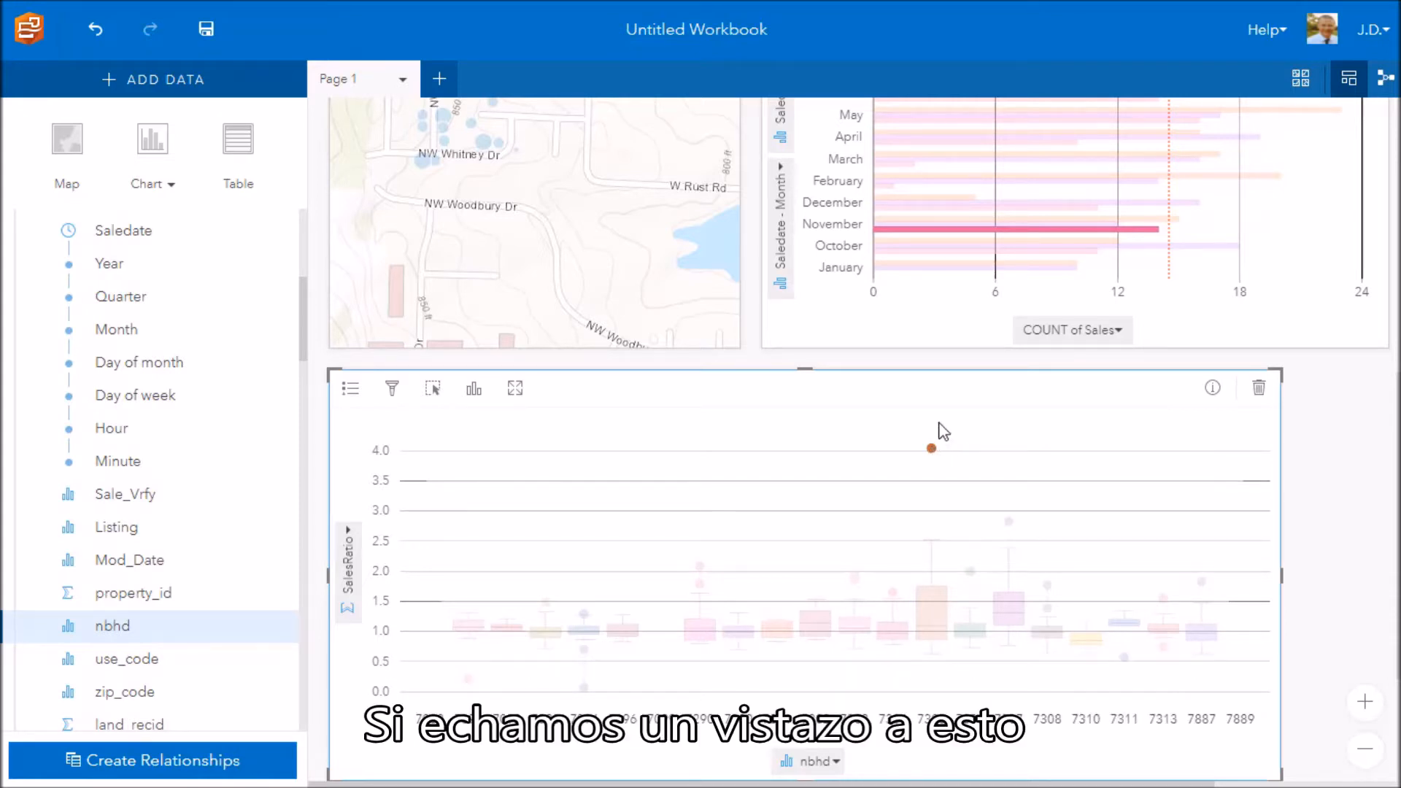
left_click(931, 451)
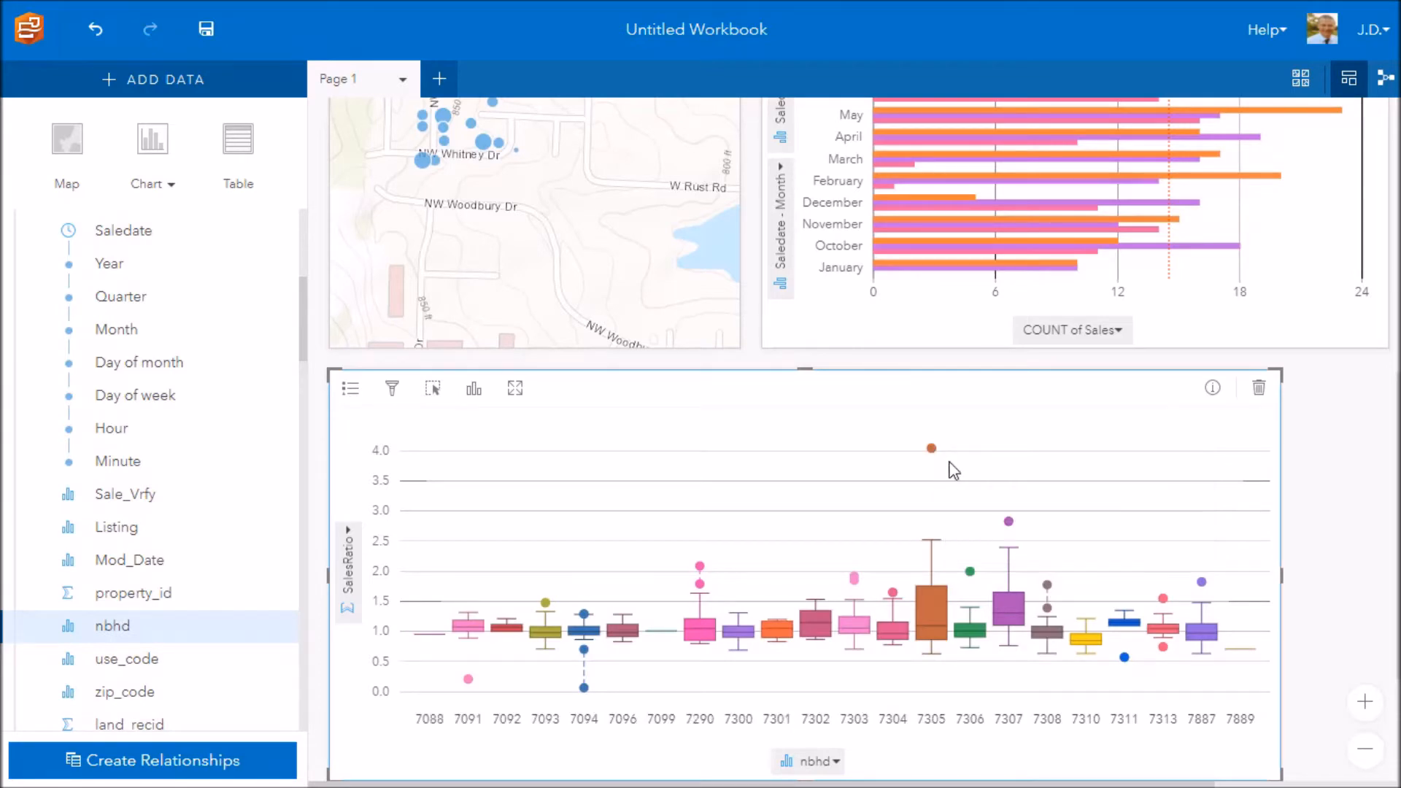
left_click(931, 450)
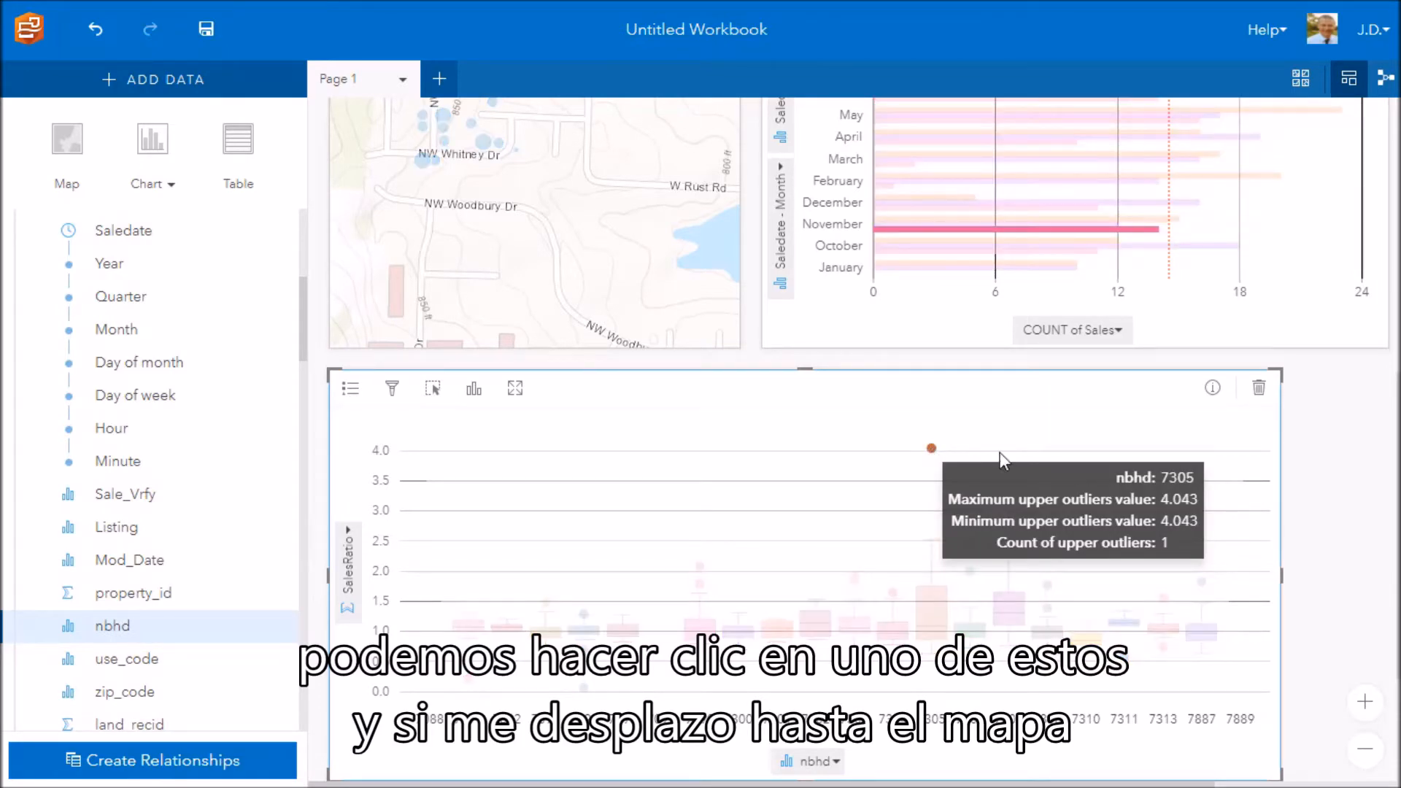
Zoom the Card 4 map to the selected SalesRatio outlier and inspect its point
scroll(1386, 503, "up", 3)
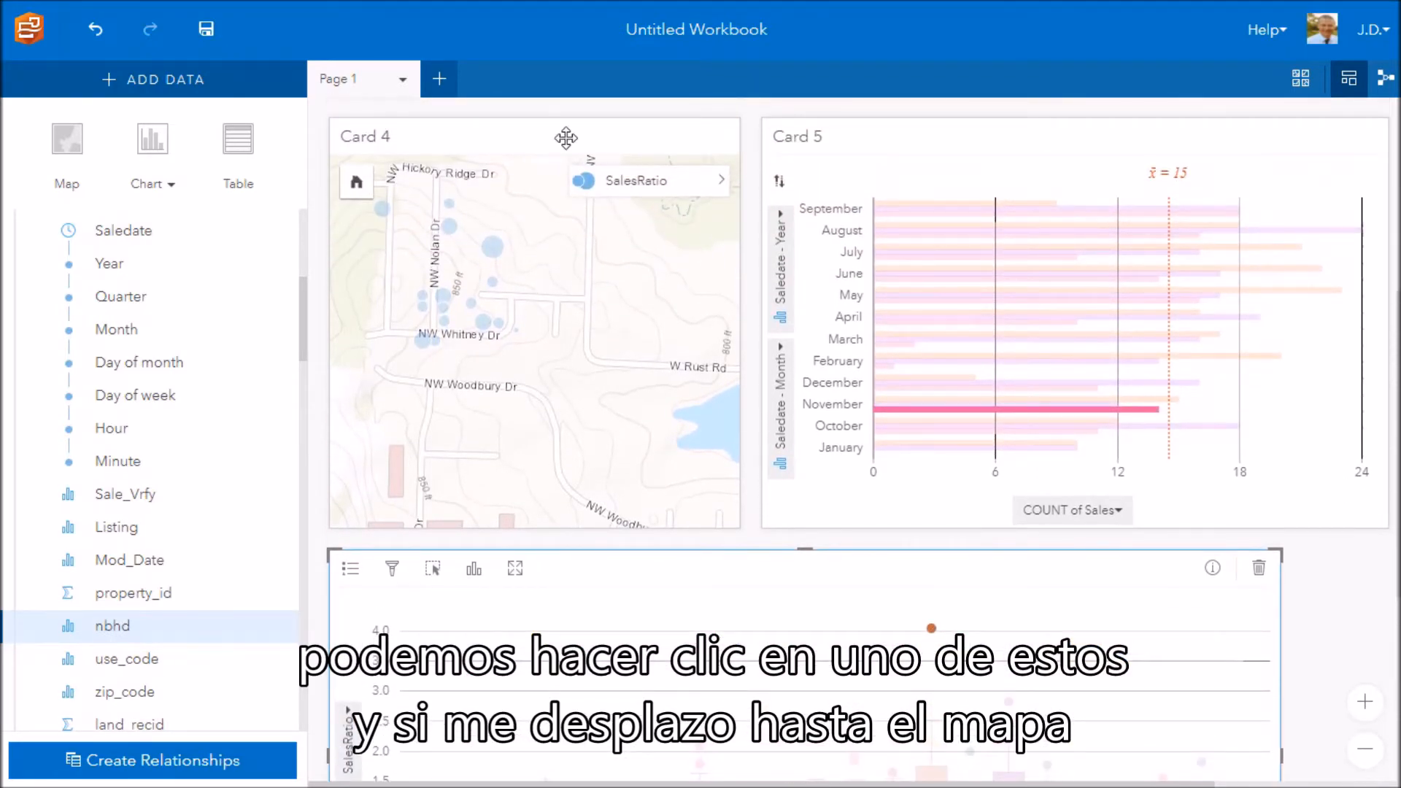
left_click(565, 137)
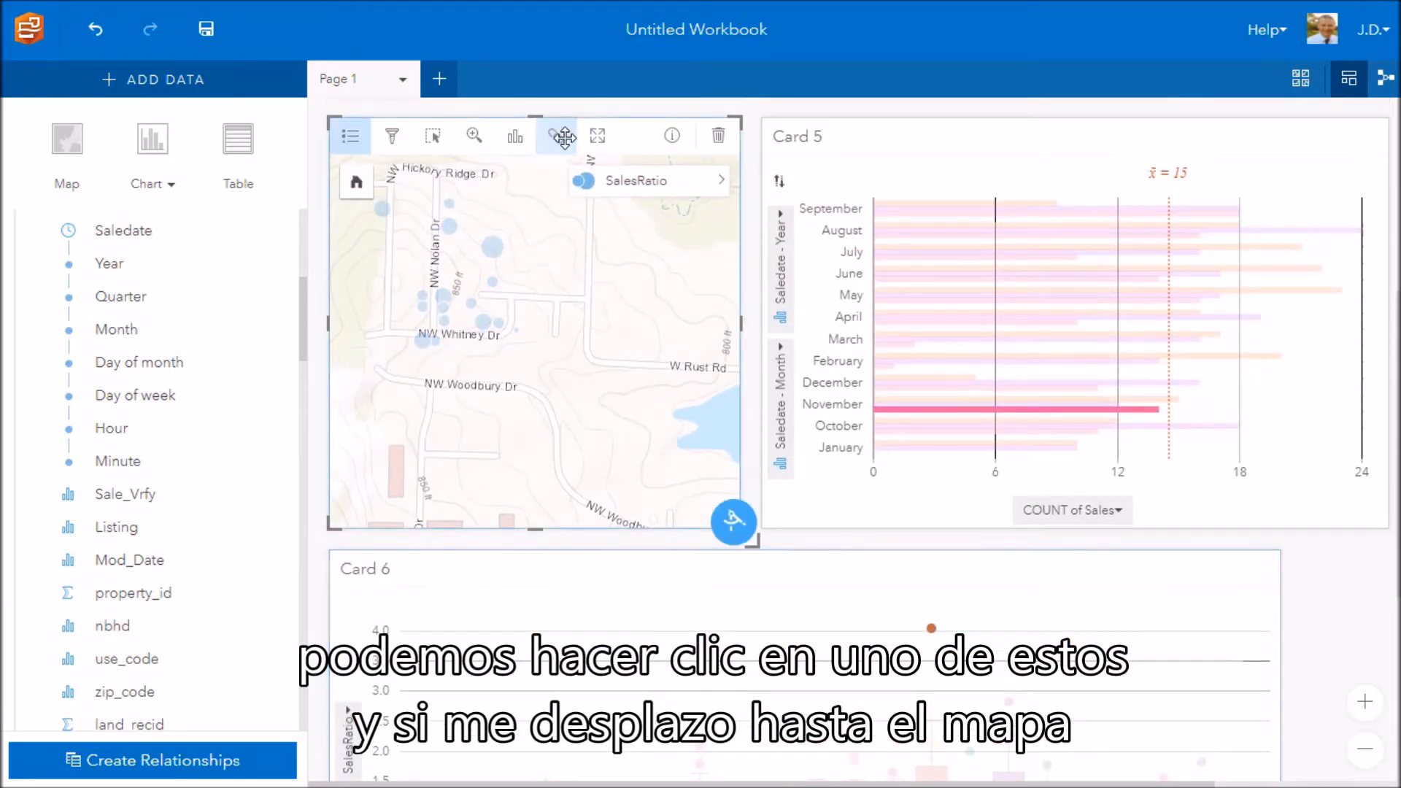
left_click(474, 138)
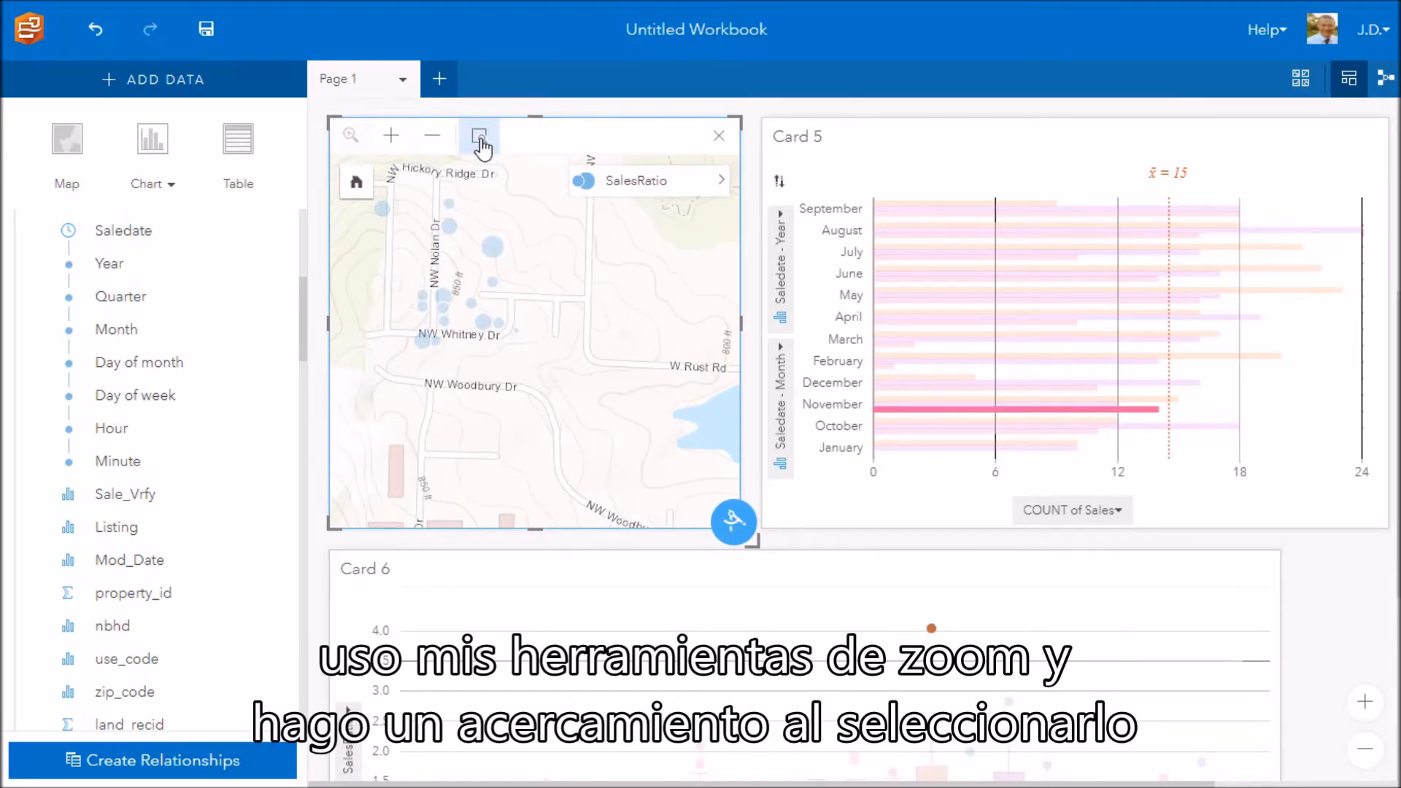
left_click(482, 146)
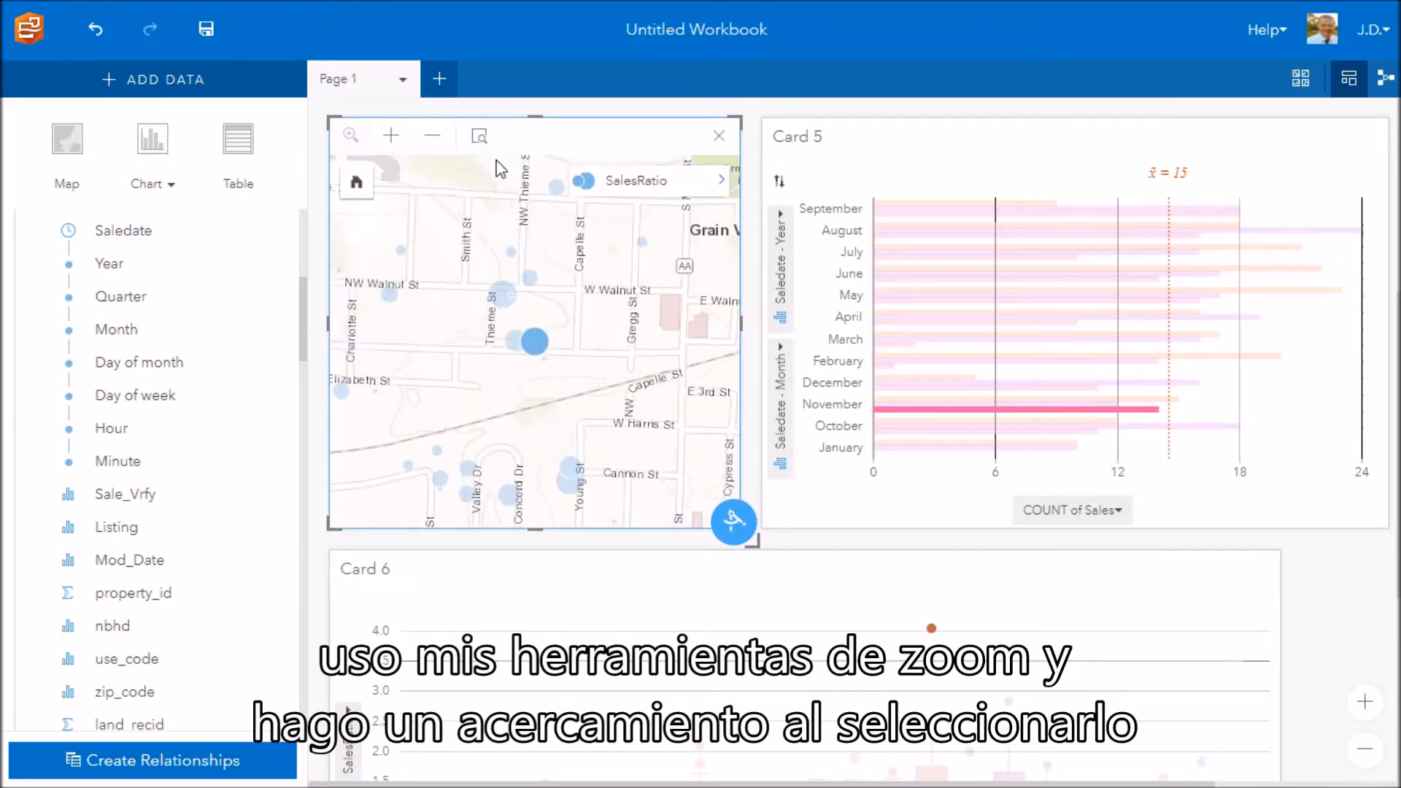
mouse_move(535, 343)
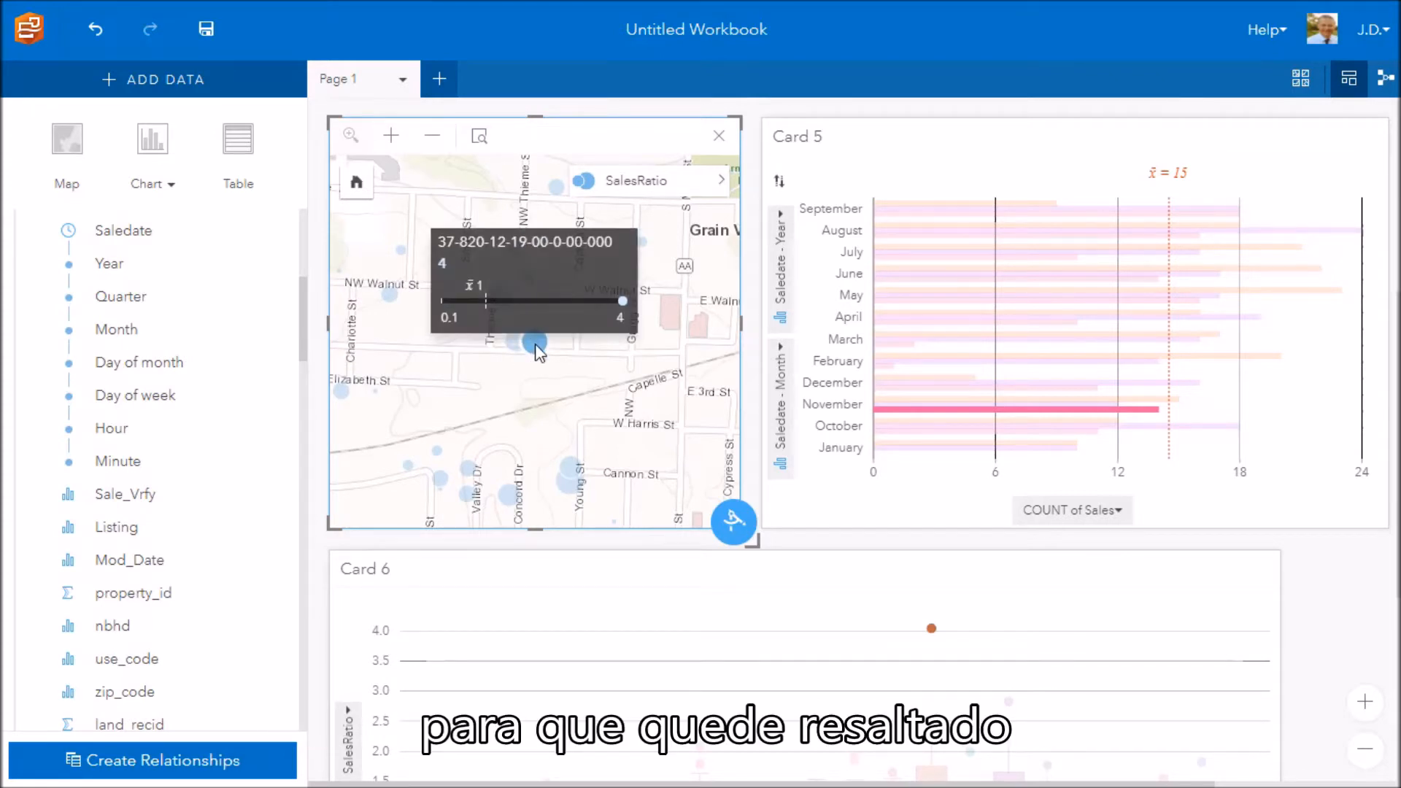
View the pop-up attributes of the selected sale in Card 4's SalesRatio layer options, examining its sale price, assessed value and building details, and close the options
left_click(721, 180)
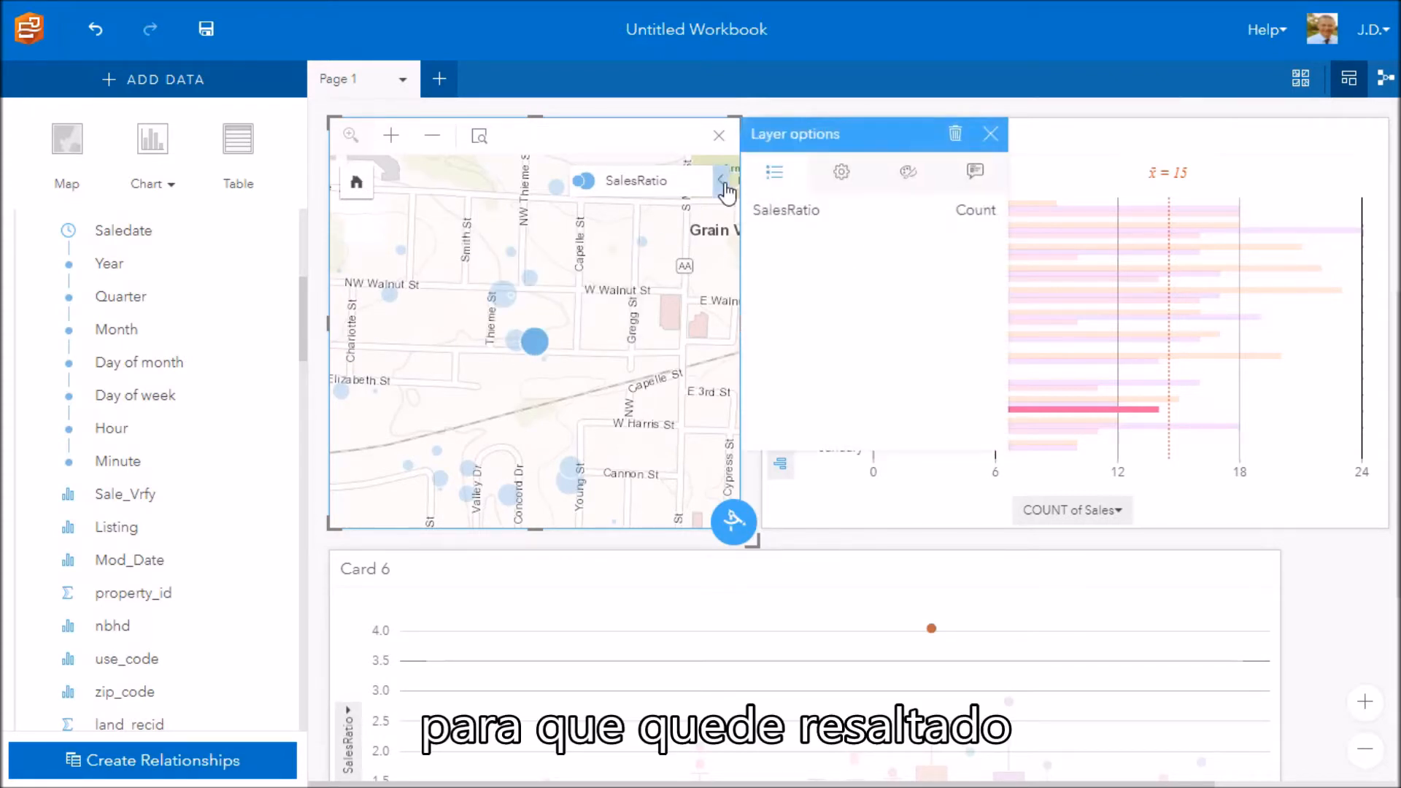
left_click(975, 171)
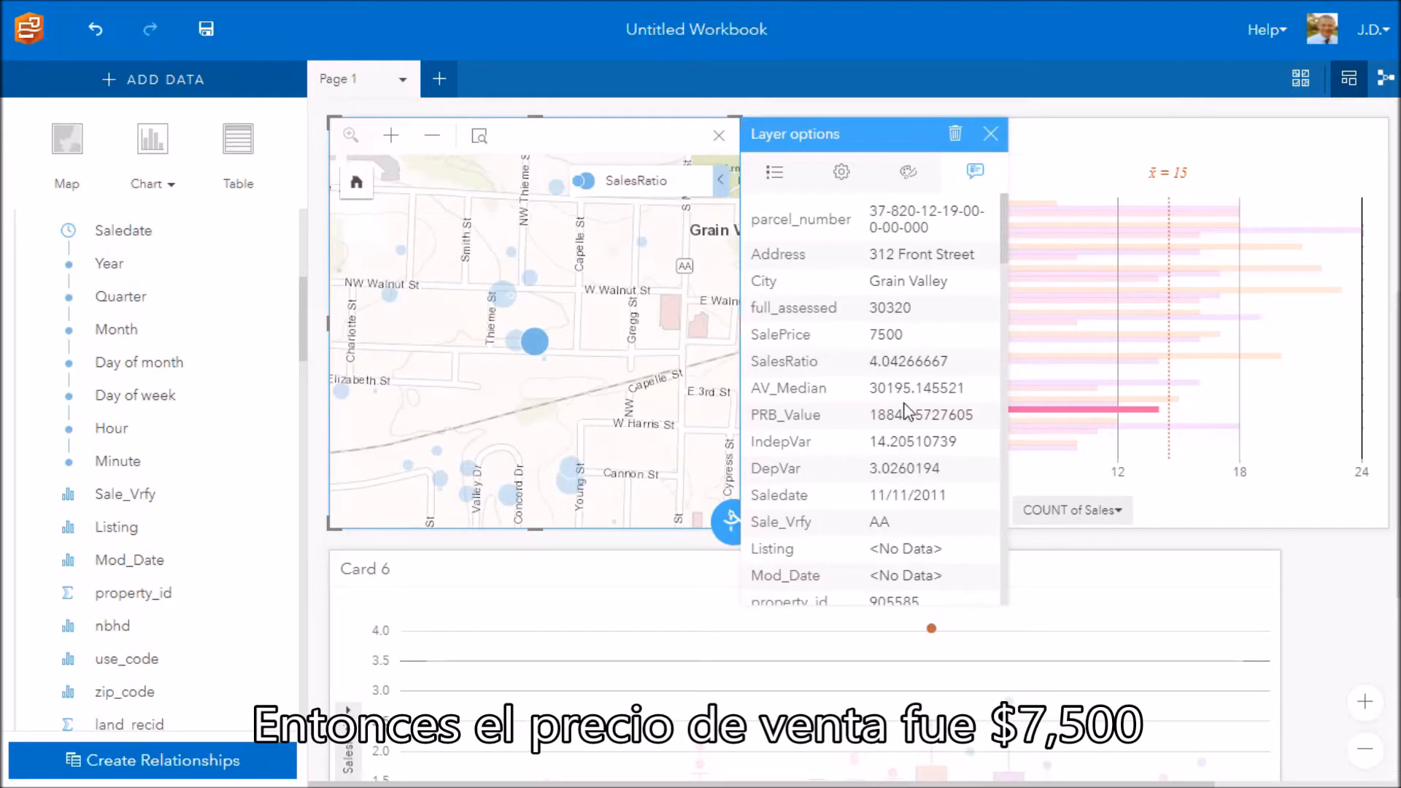
scroll(898, 340, "down", 3)
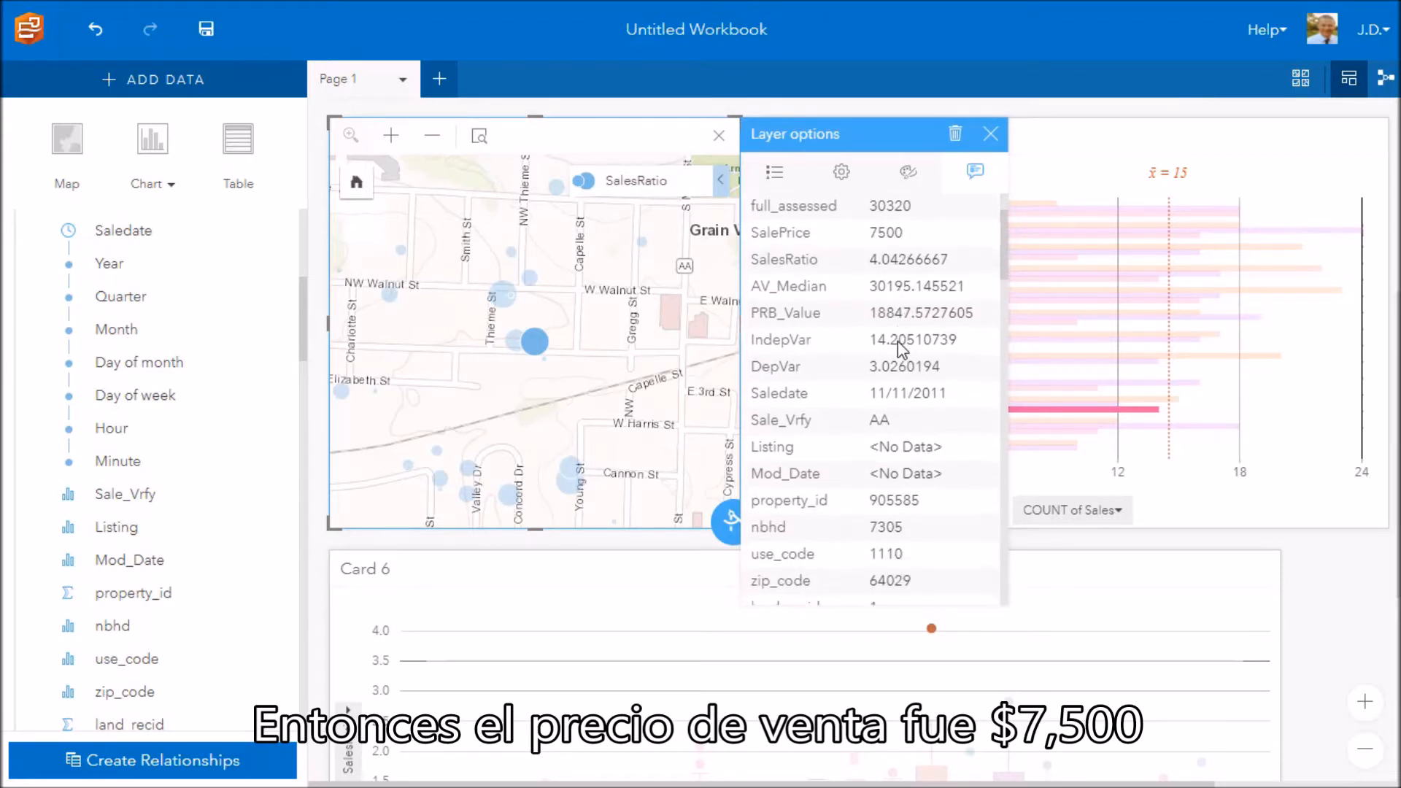
scroll(903, 349, "down", 10)
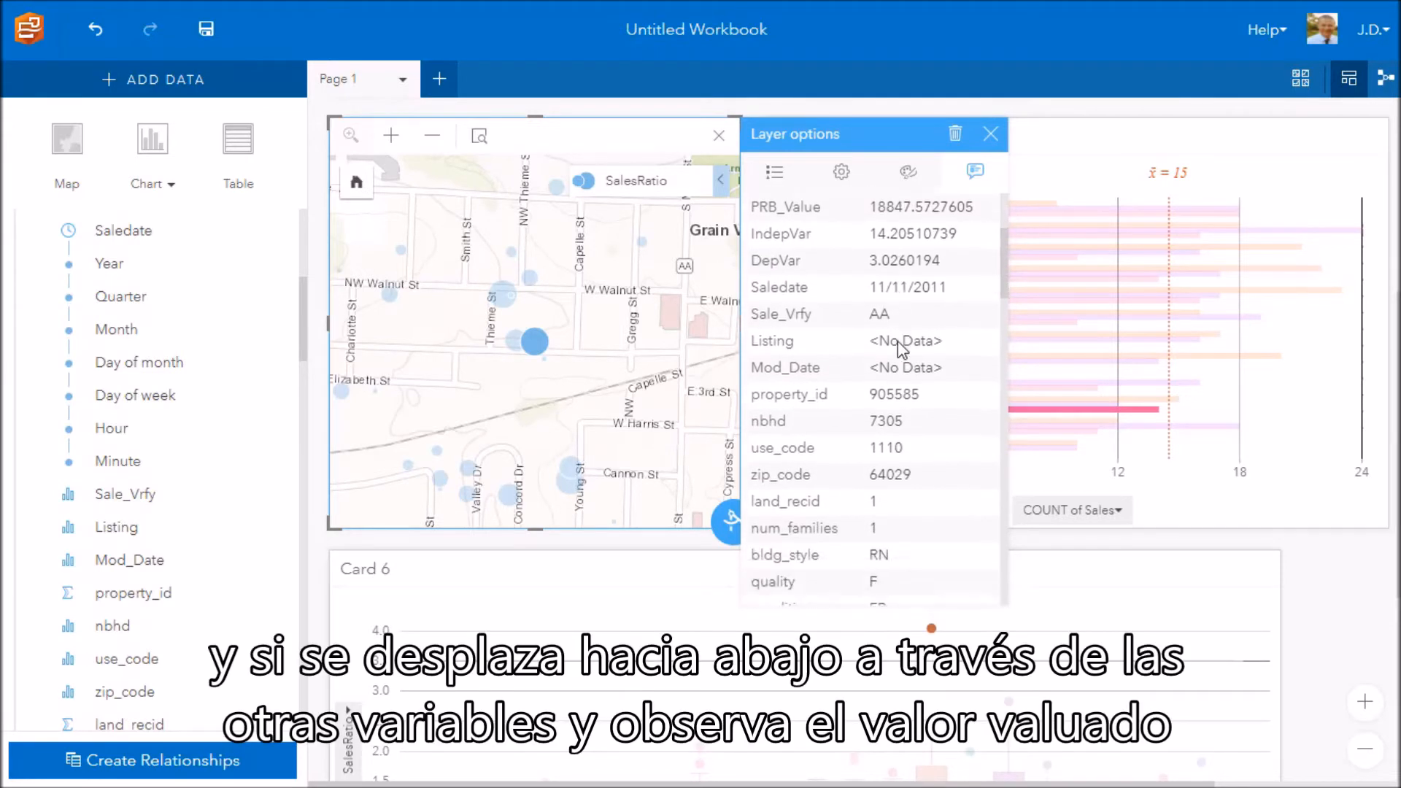
scroll(903, 349, "down", 10)
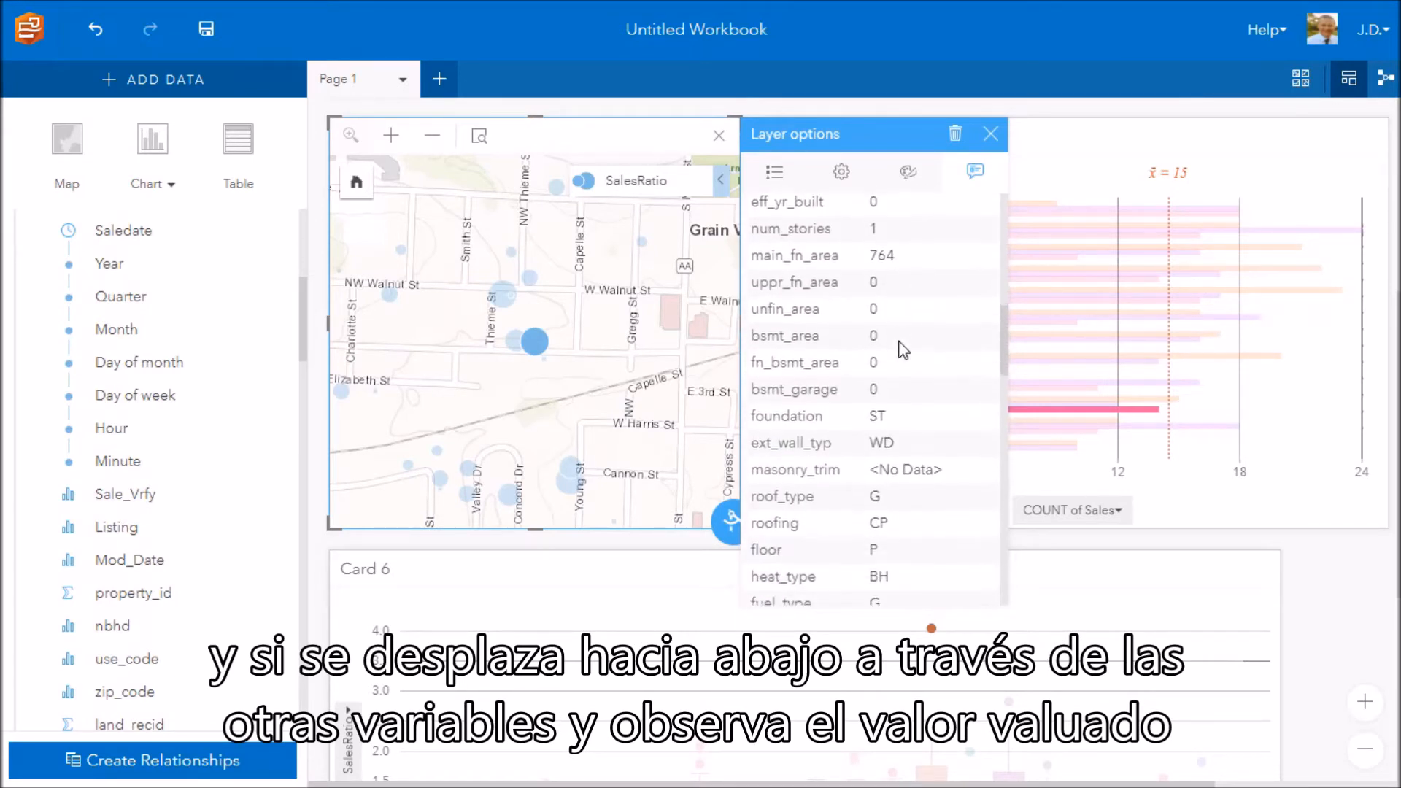
scroll(905, 352, "up", 1)
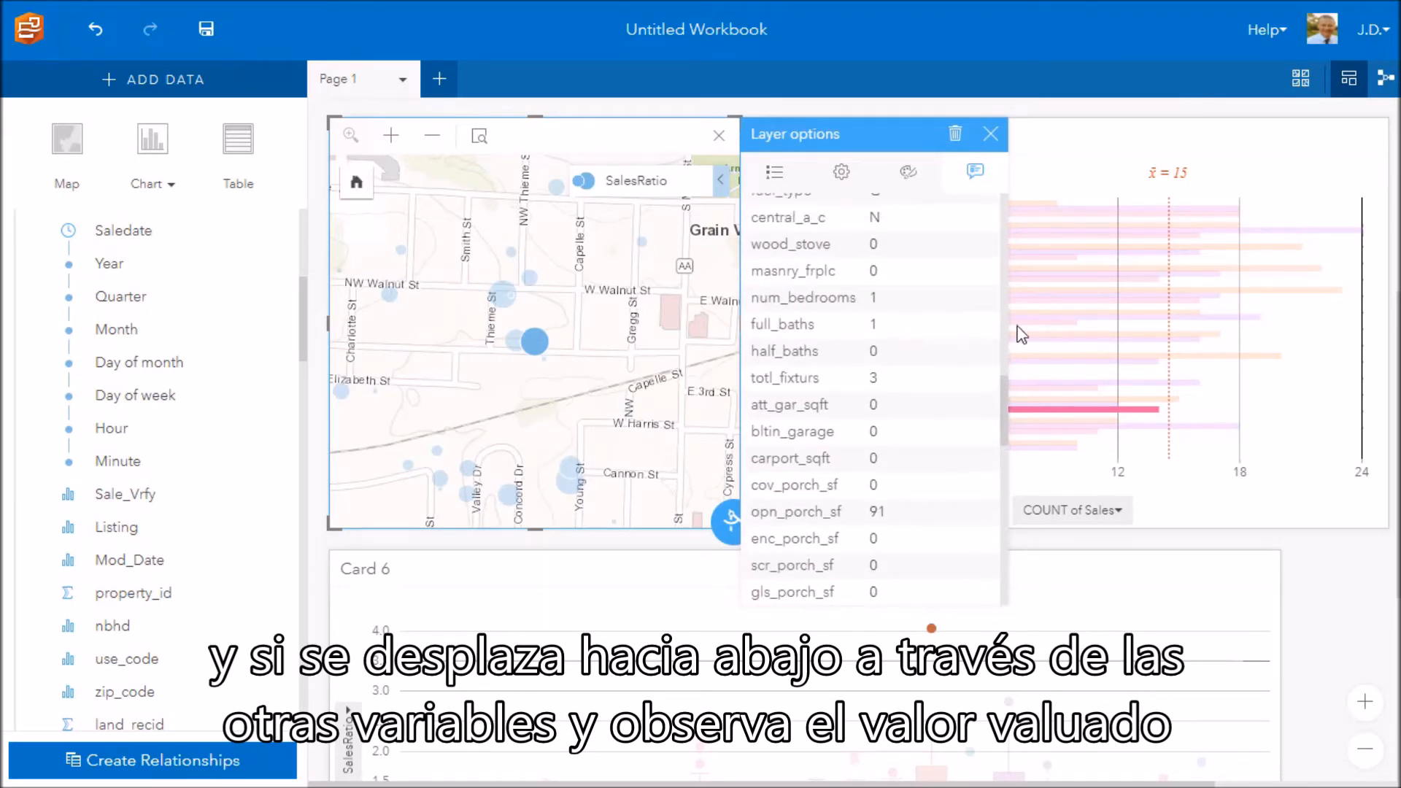
left_click_drag(1009, 412, 1024, 524)
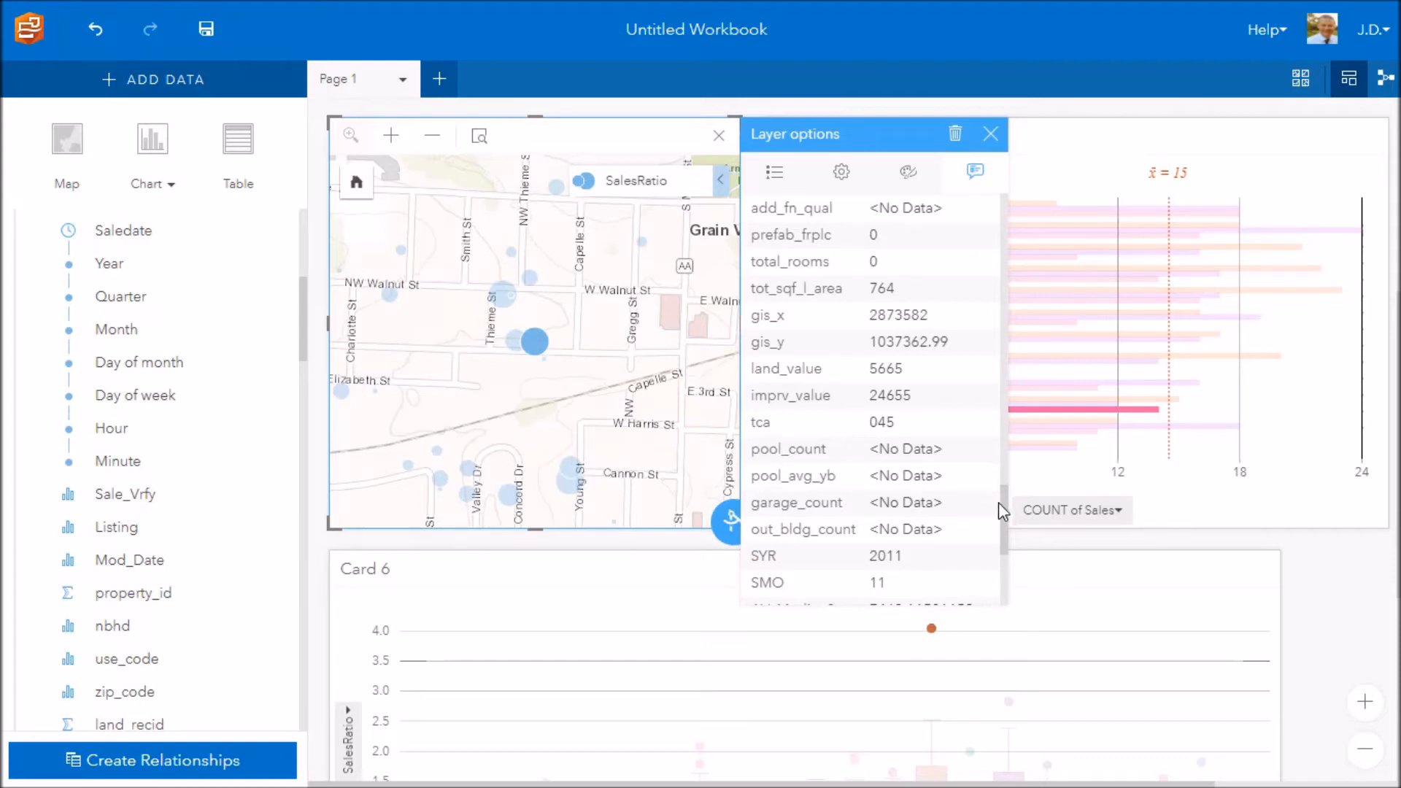
left_click_drag(1002, 525, 1009, 212)
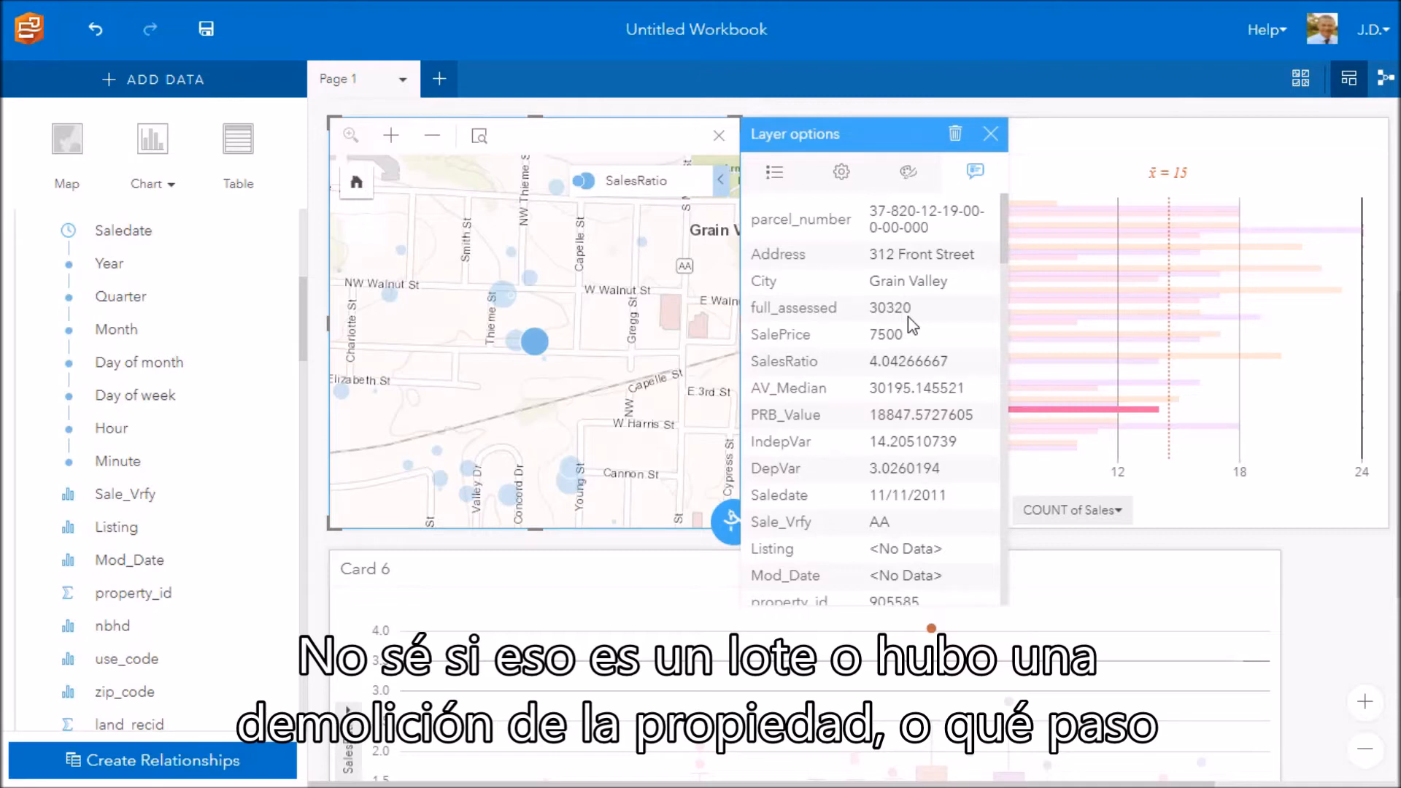
left_click(992, 142)
Clear the outlier selection in the Card 6 box plot
scroll(1171, 563, "down", 3)
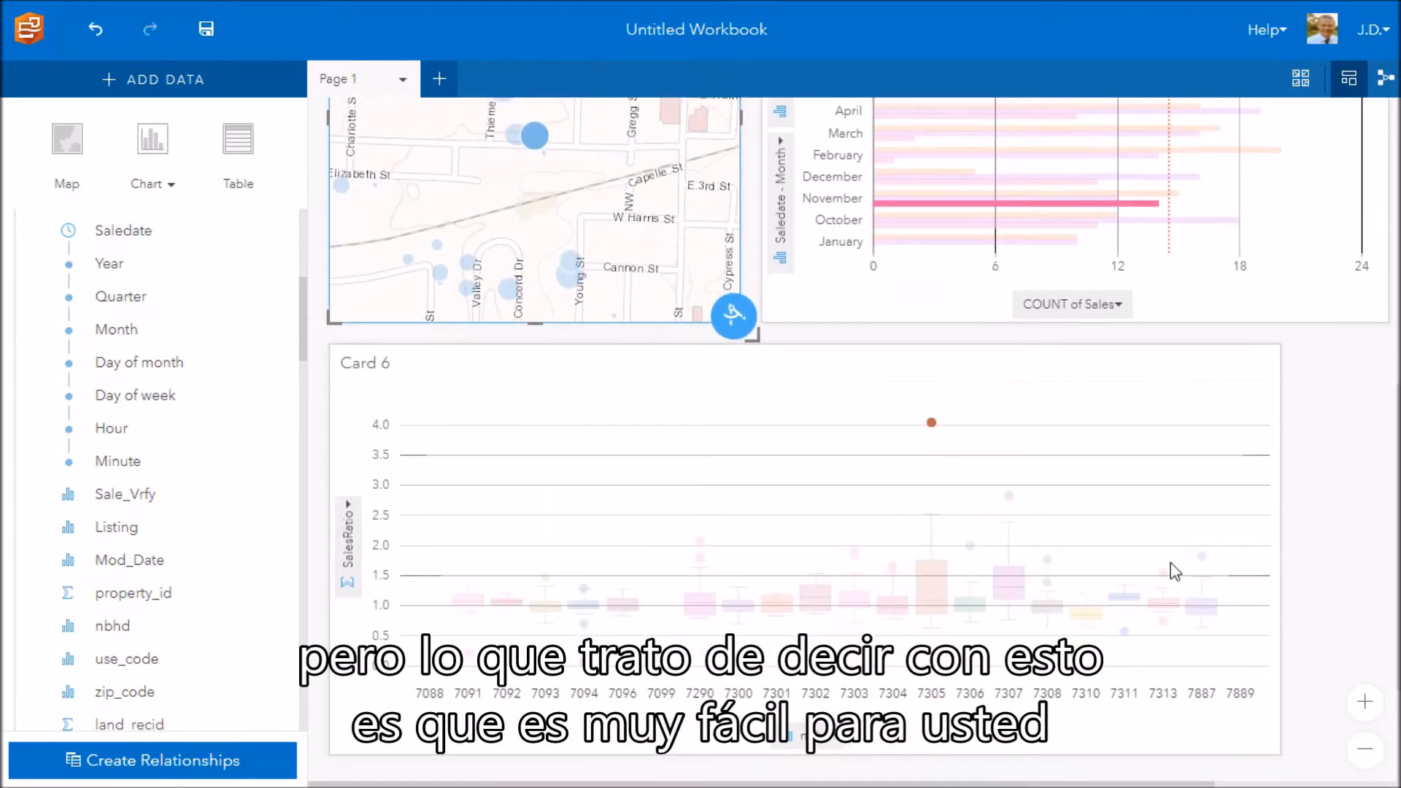
left_click(1091, 504)
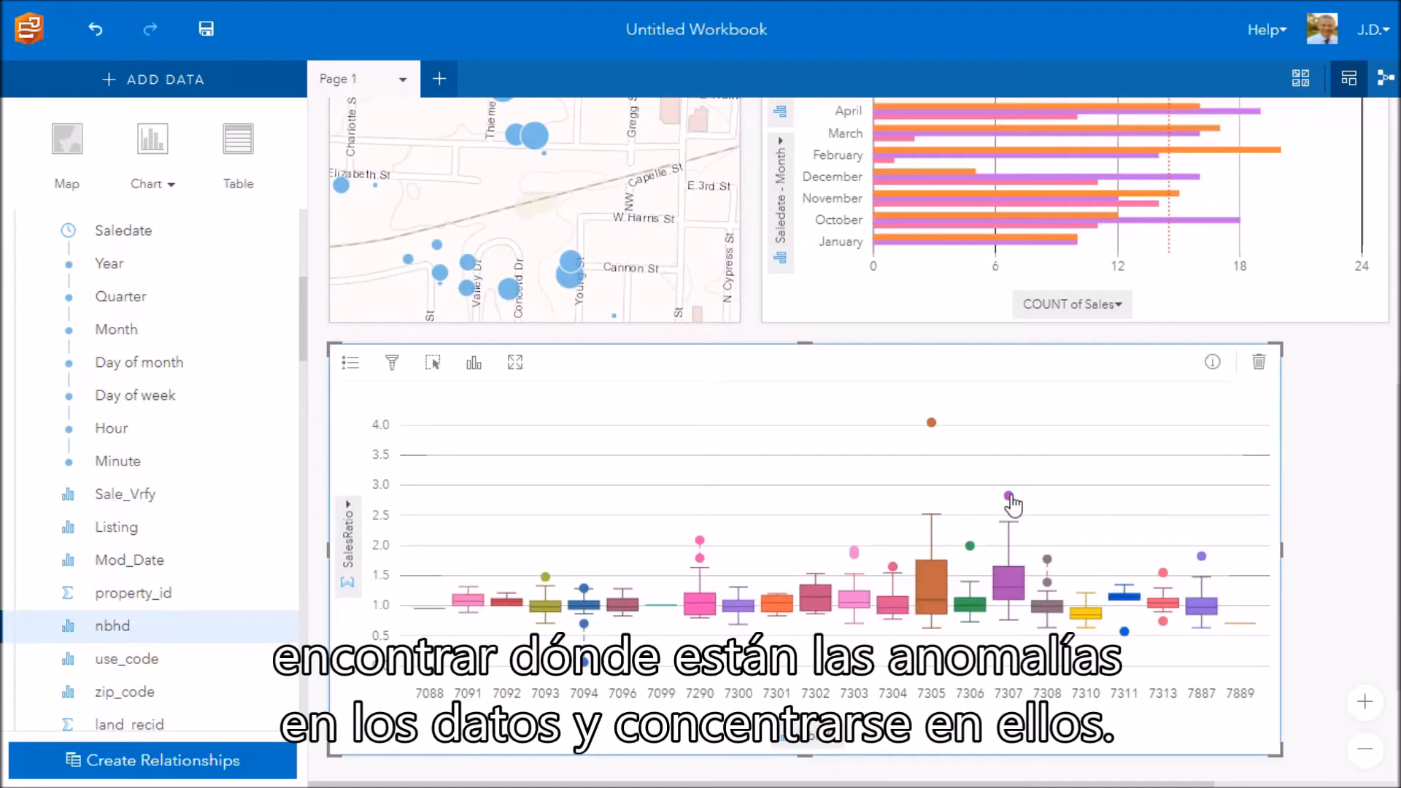
mouse_move(1012, 503)
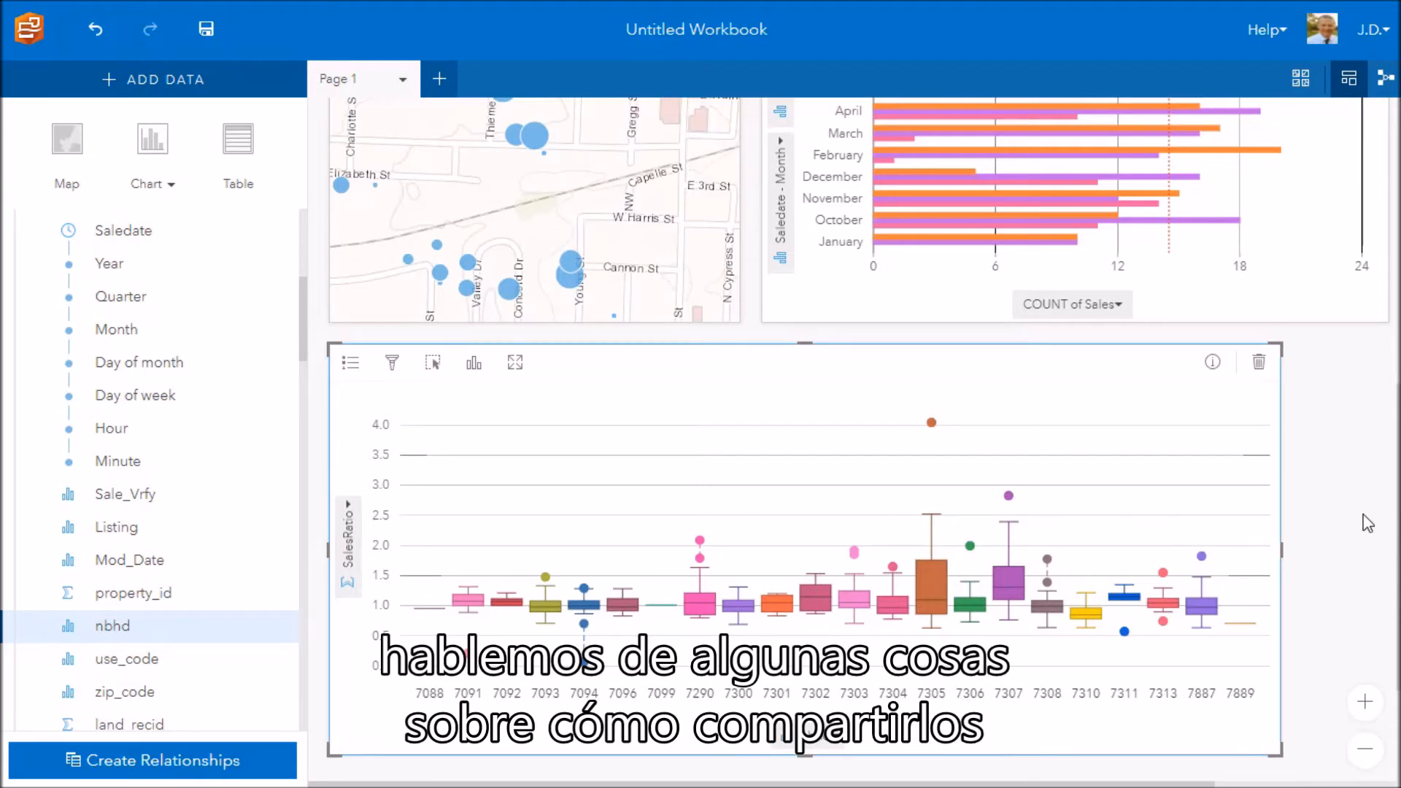
Review the options for sharing Page 1 as a page or as a model, without choosing one
scroll(1236, 511, "up", 3)
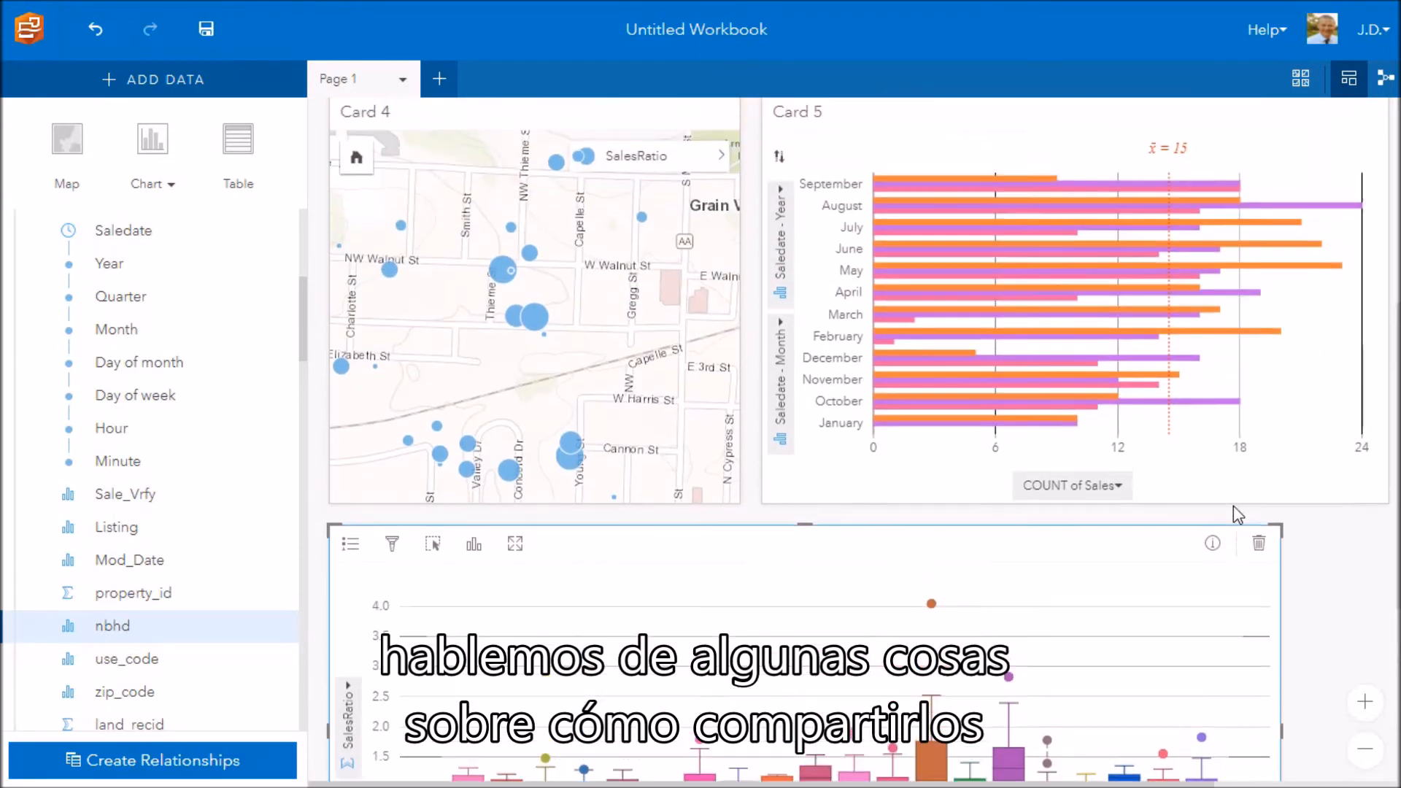
scroll(1234, 511, "up", 9)
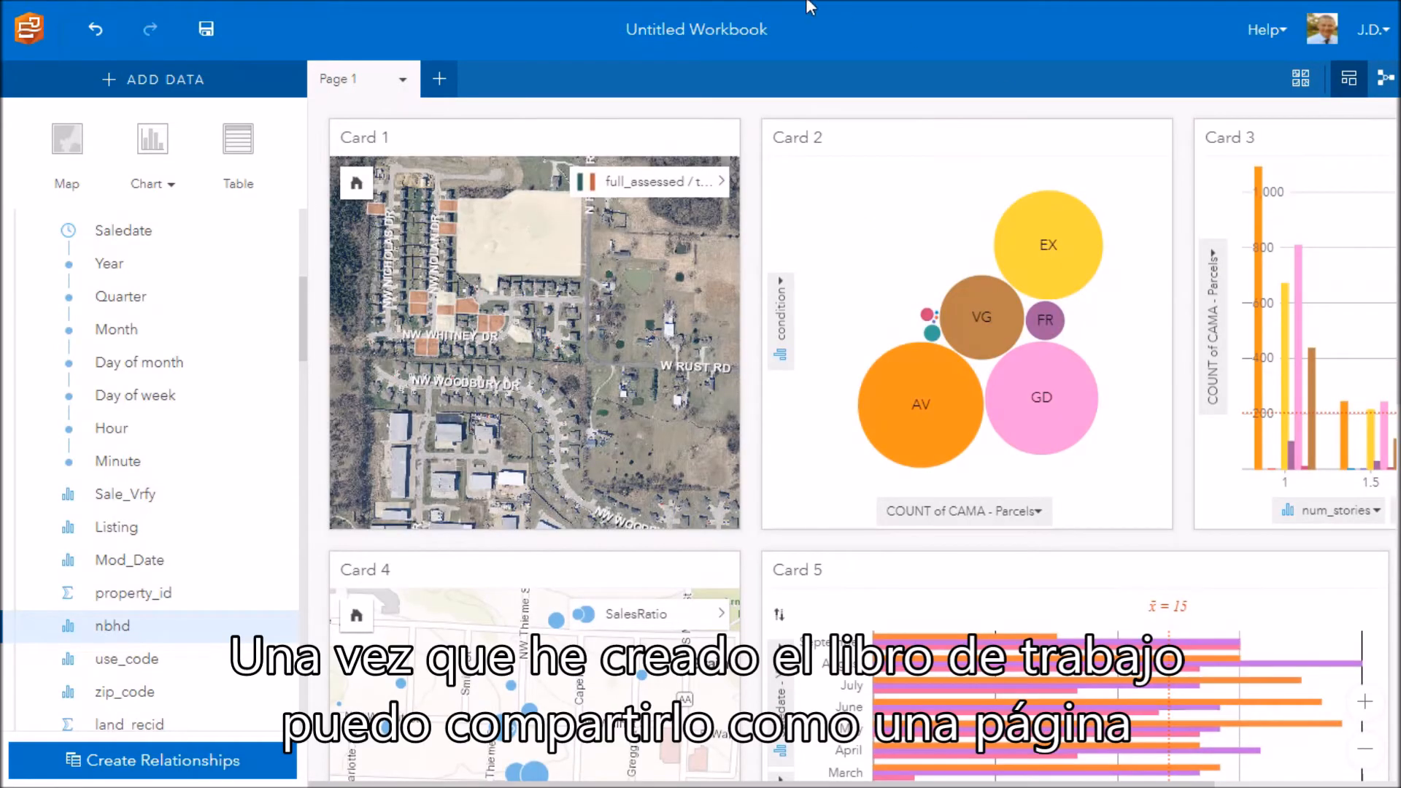
left_click(400, 82)
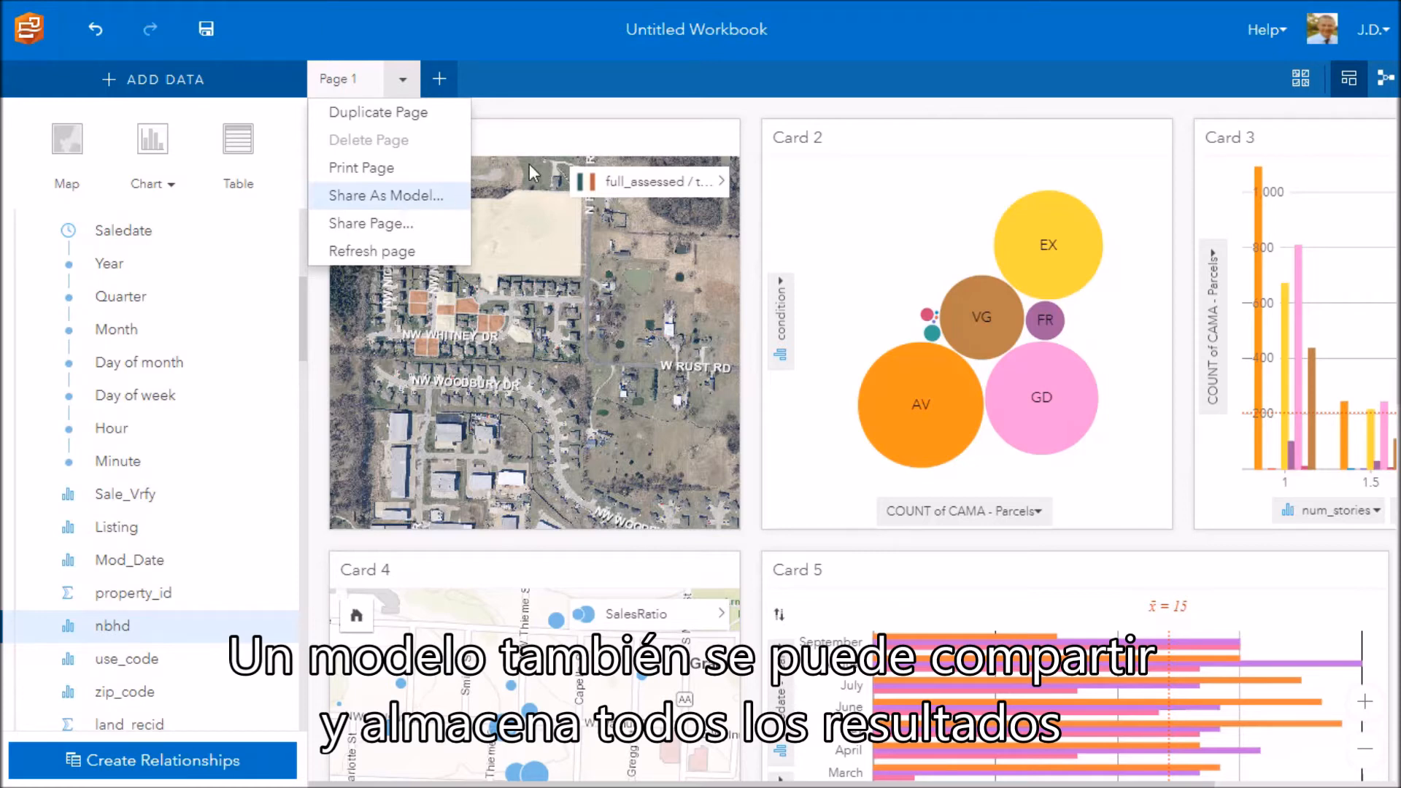
left_click(676, 76)
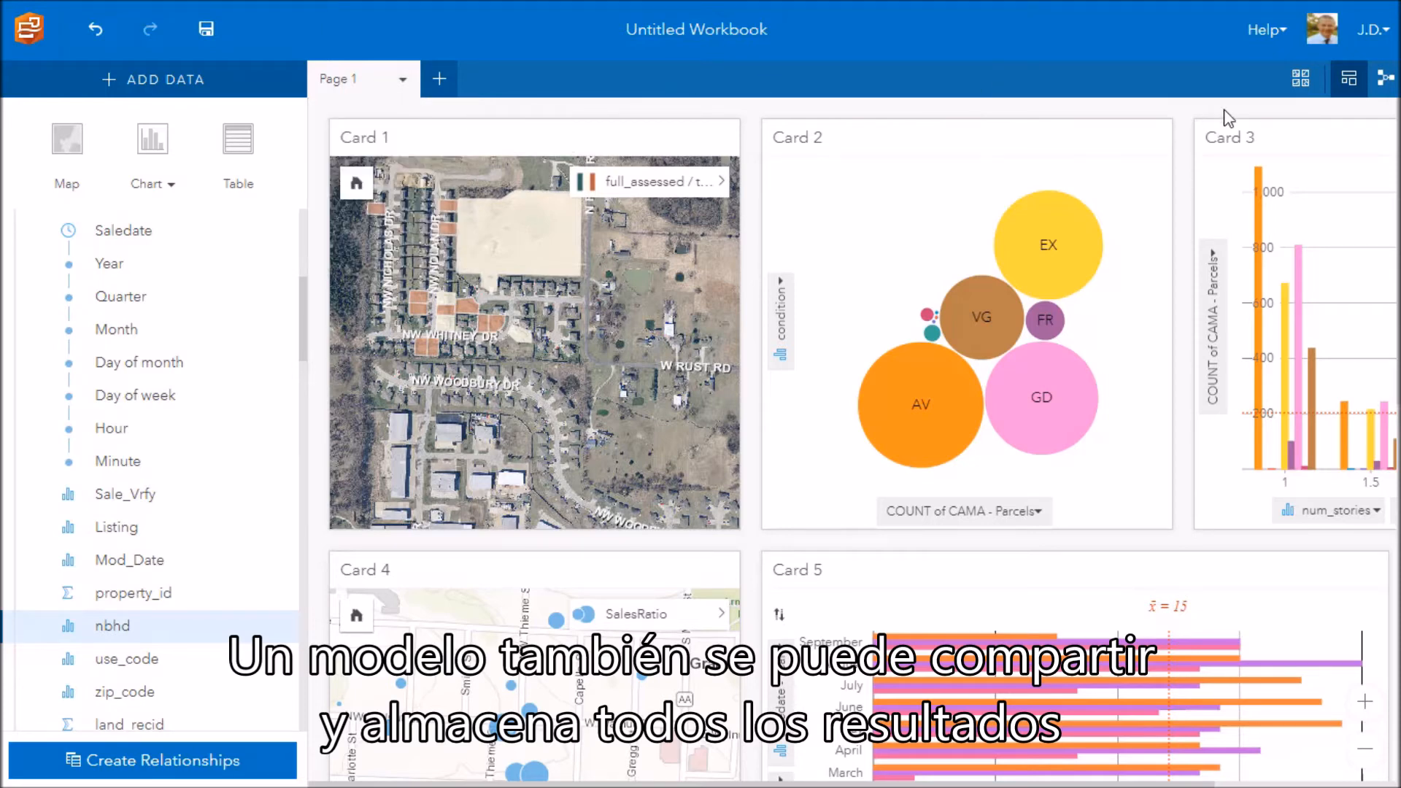
Switch Page 1 to the analysis view and examine the model from its input datasets through the operations to the resulting cards
left_click(1386, 79)
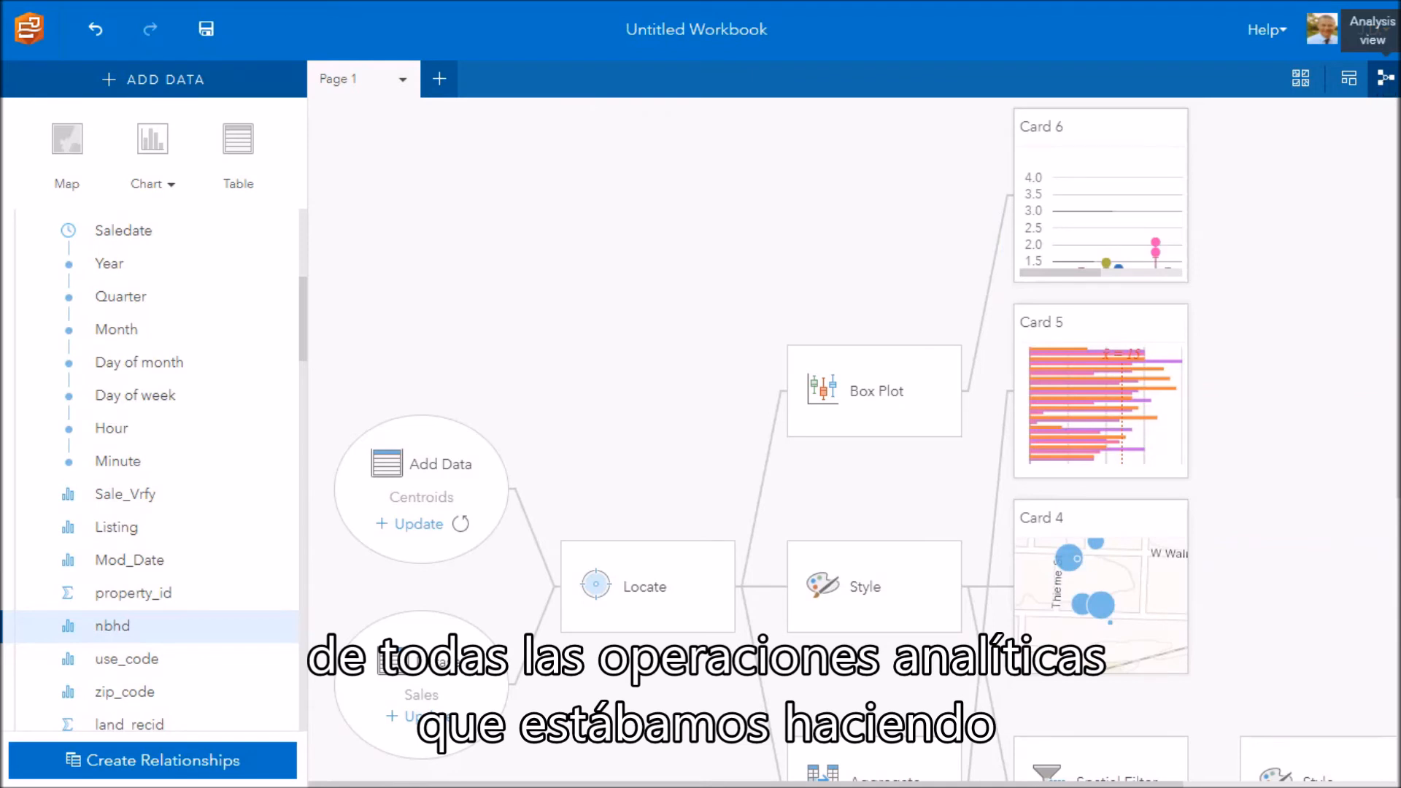
scroll(1294, 592, "down", 3)
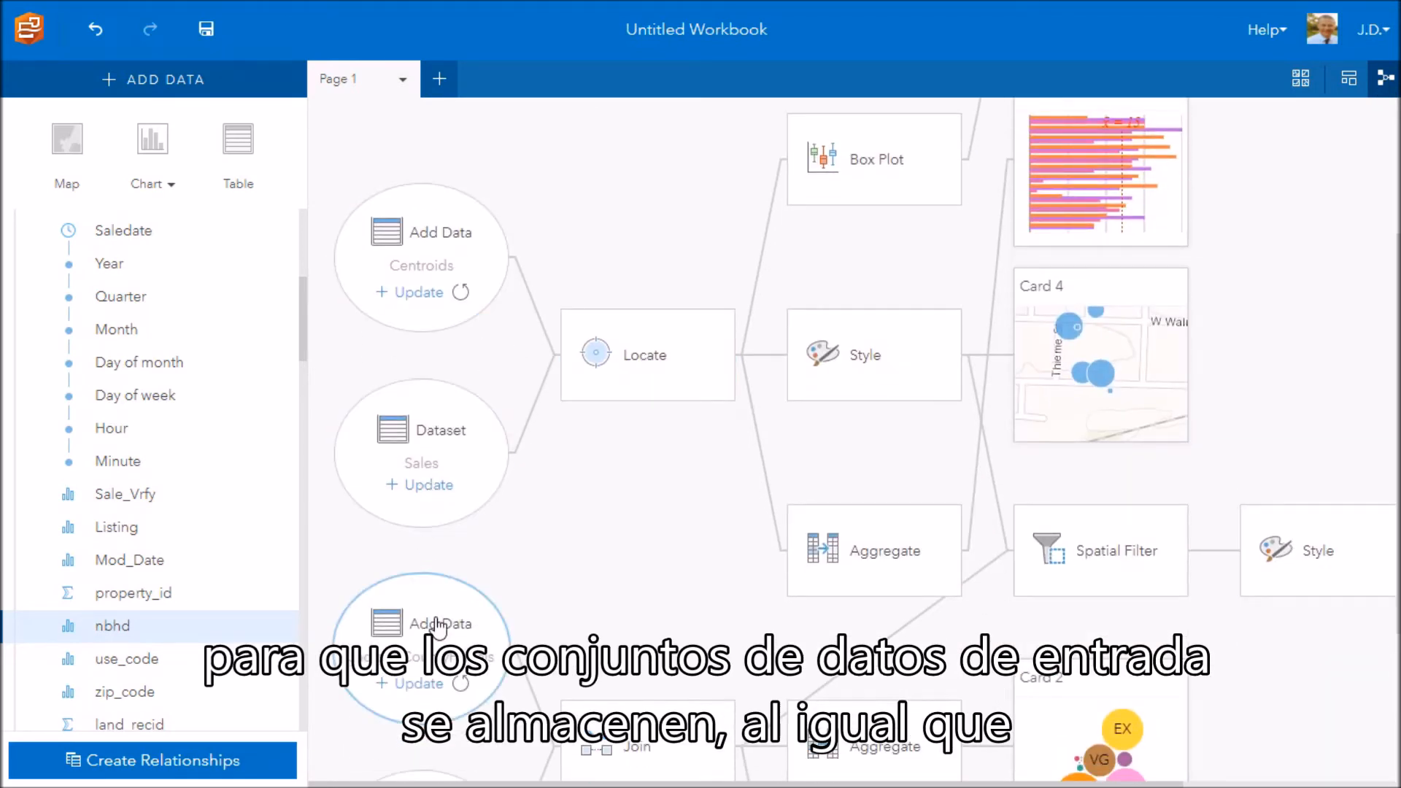
scroll(437, 626, "down", 2)
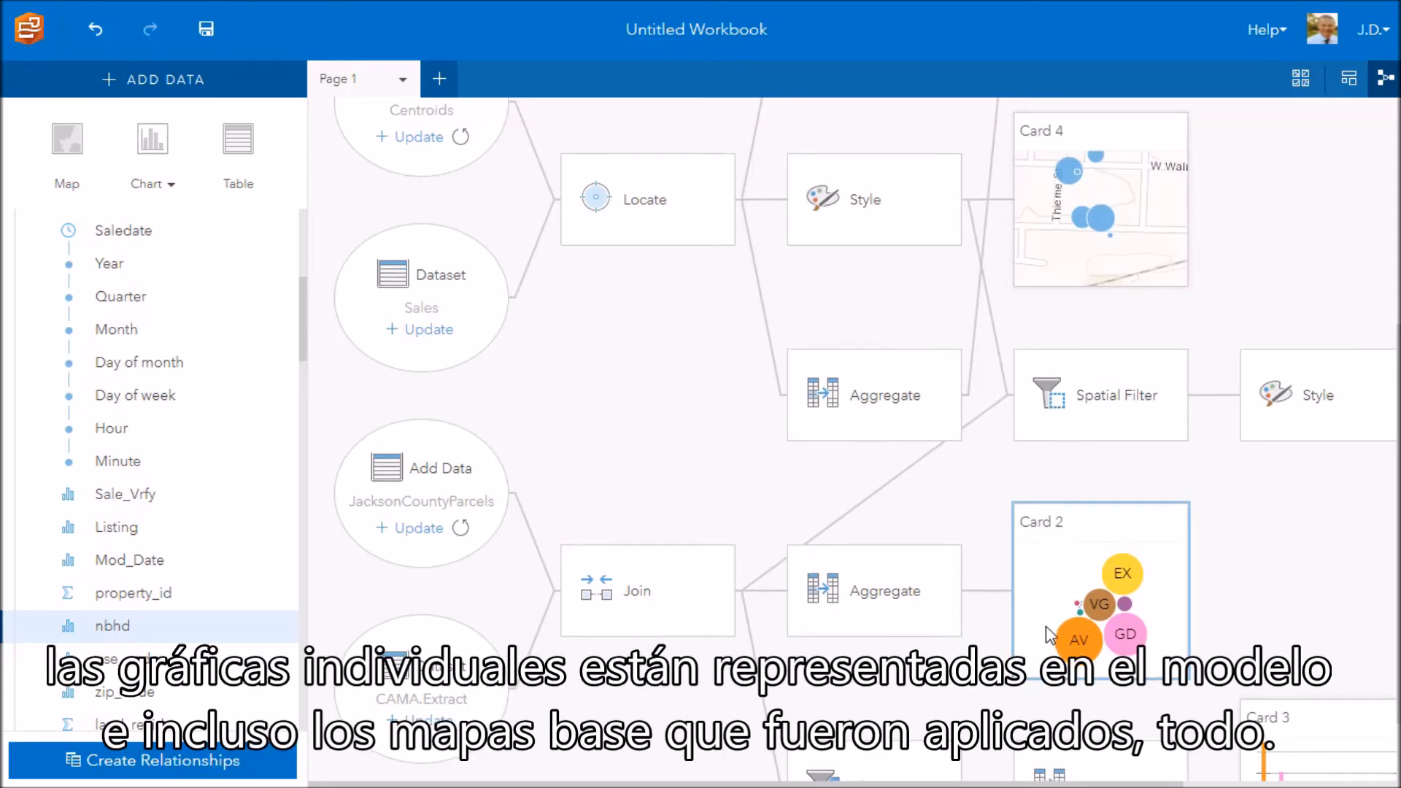
scroll(1045, 628, "down", 2)
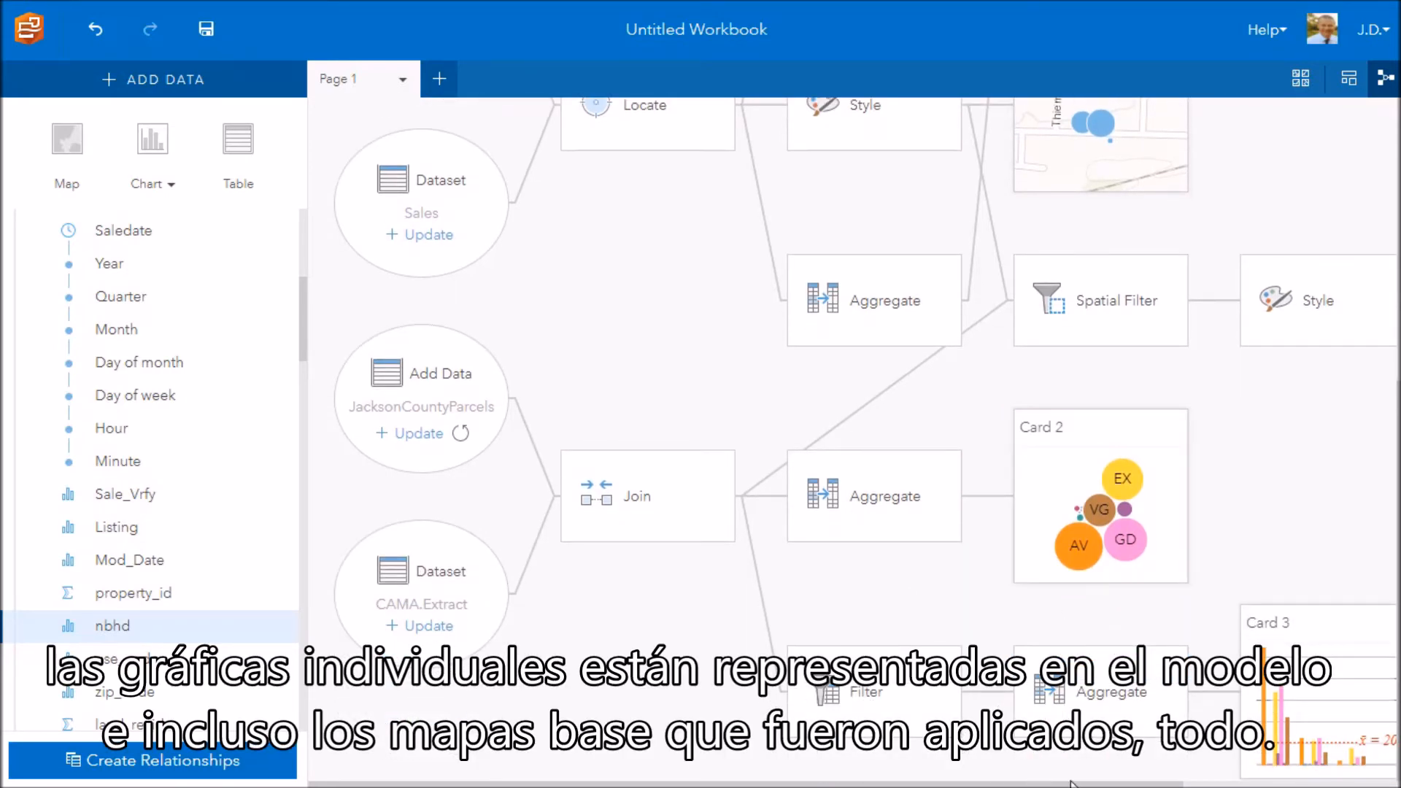
left_click_drag(1069, 784, 1282, 784)
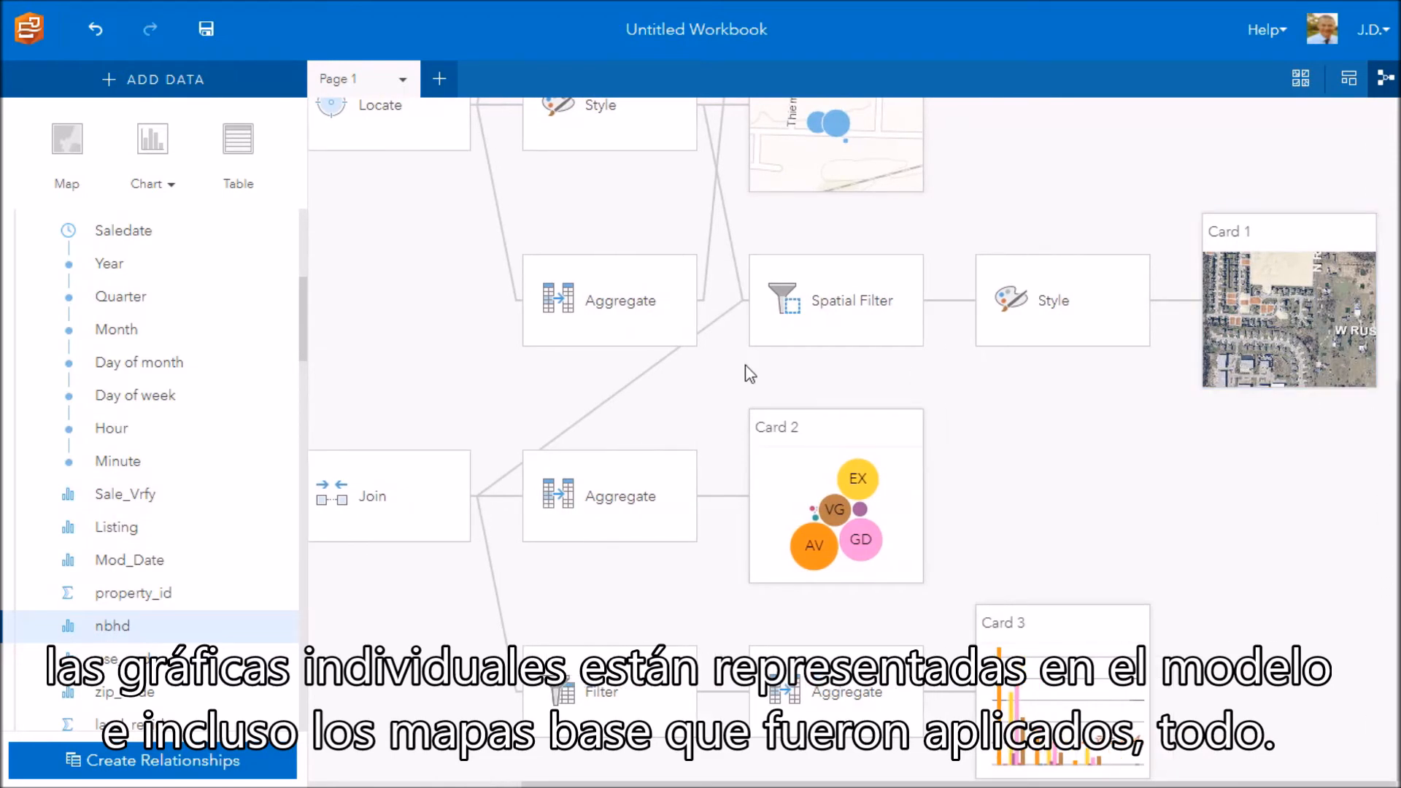
scroll(663, 427, "up", 8)
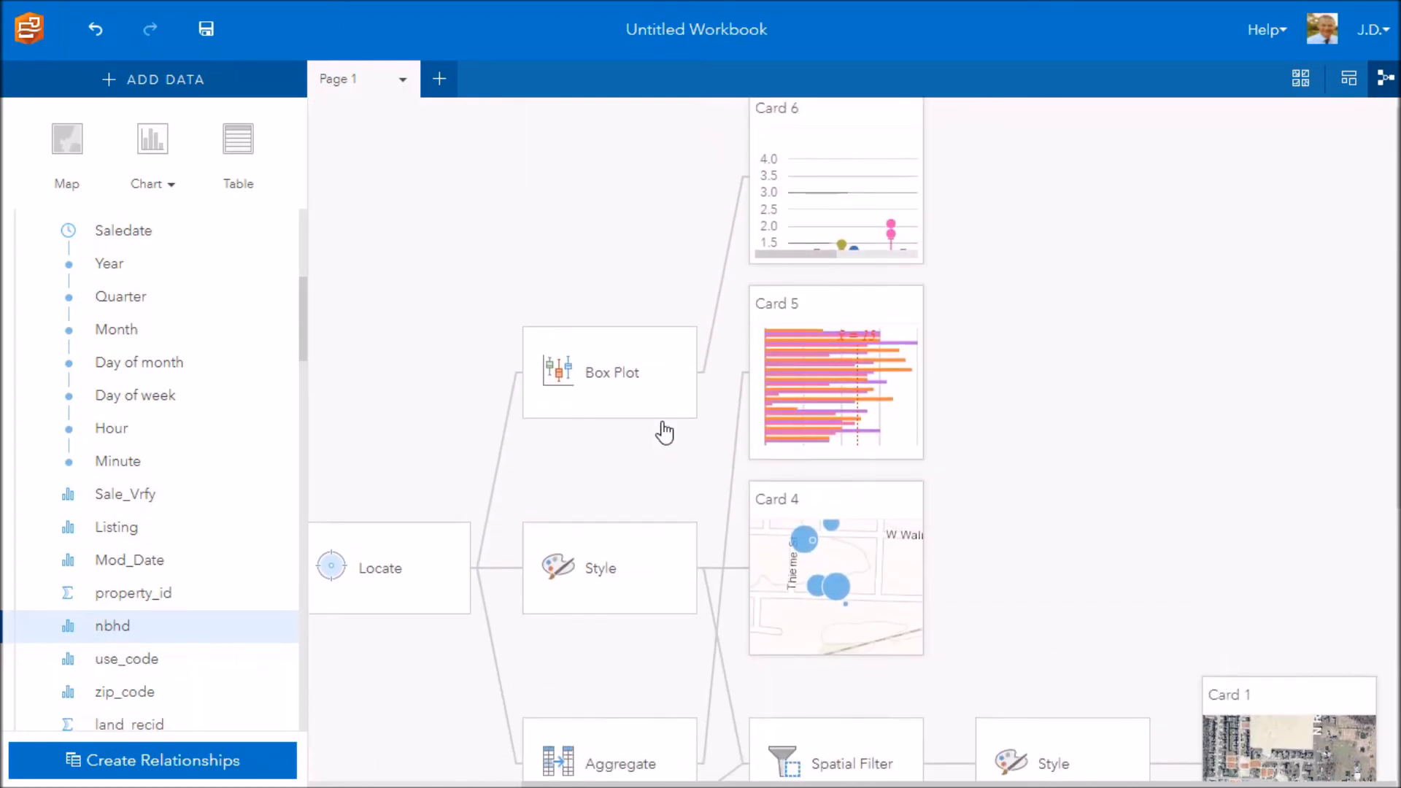